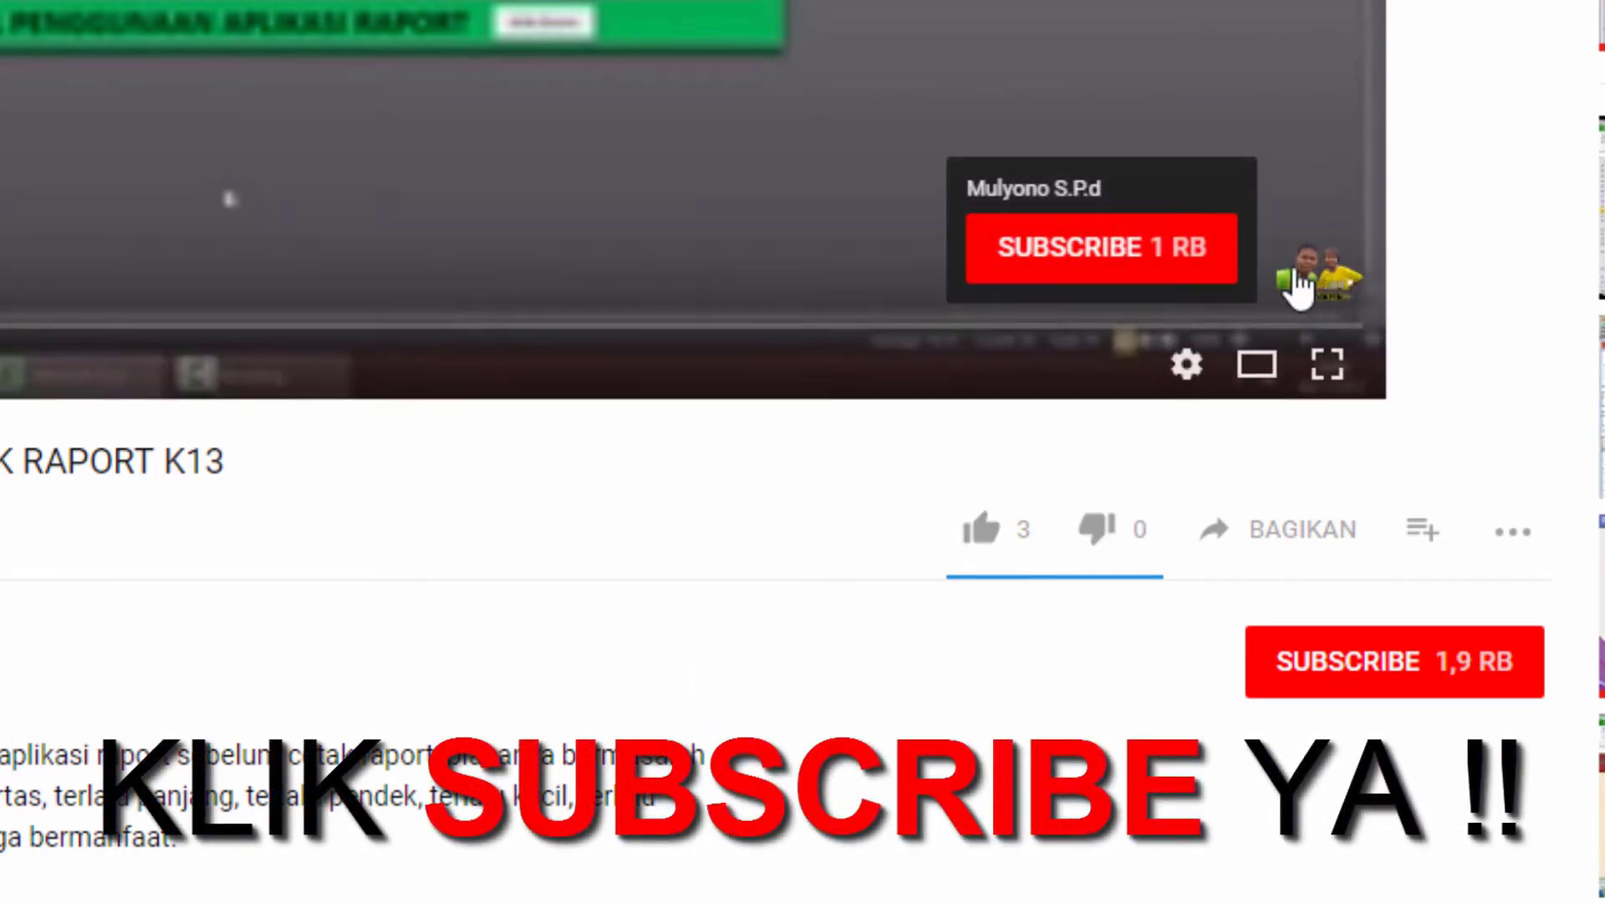
Copy the login address from Notepad and reload the Schoology login page
{"action": "left_click", "coordinate": [1133, 266]}
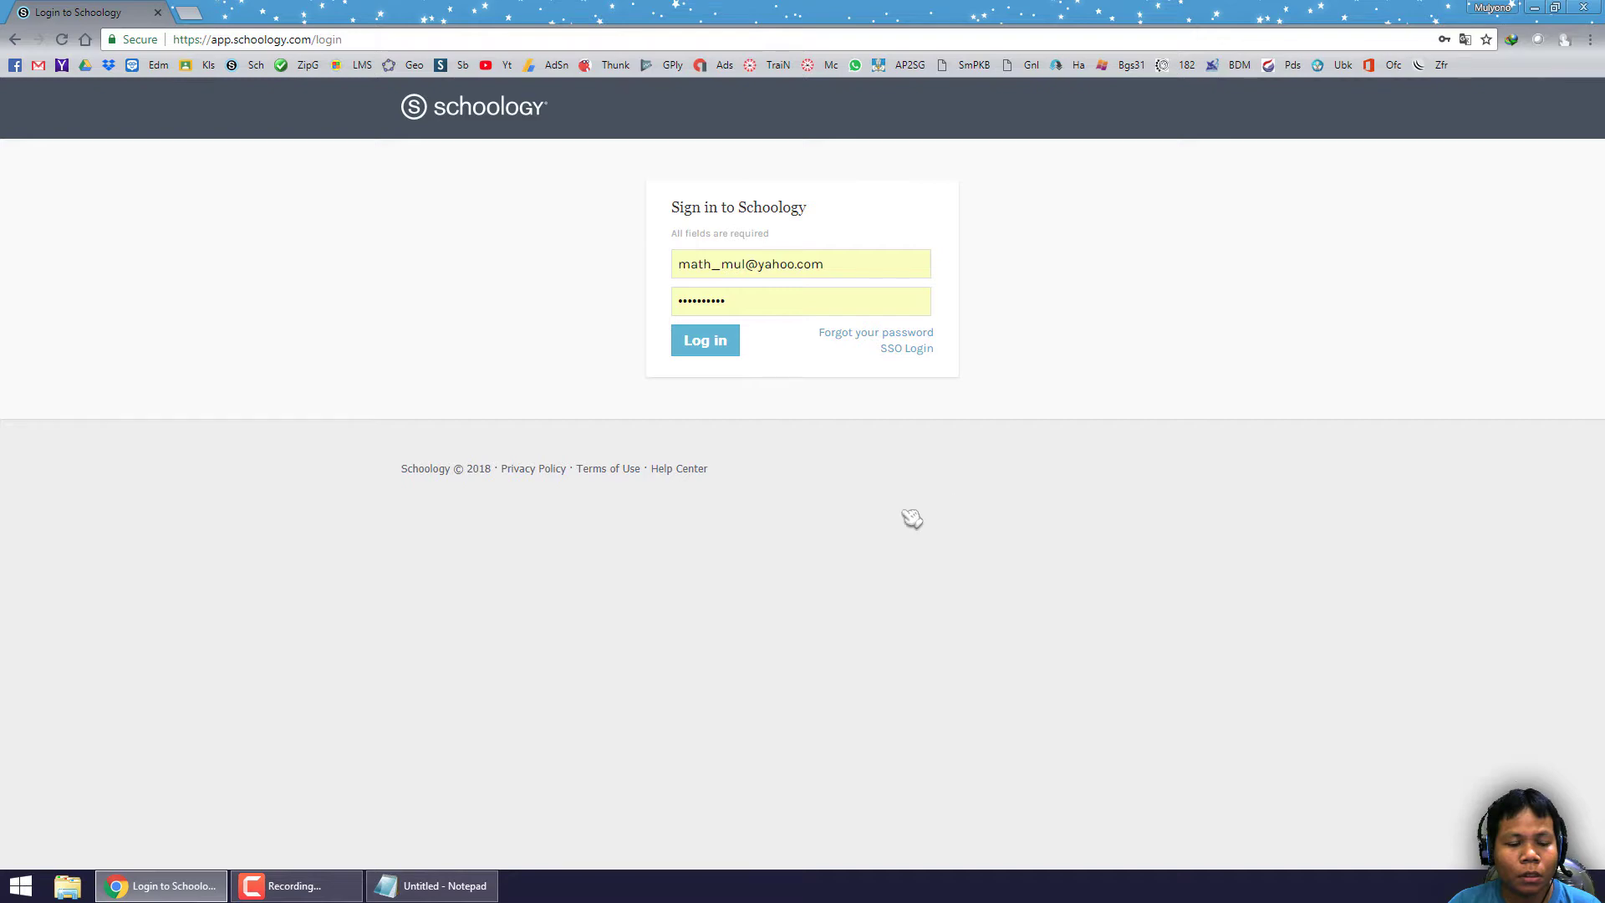
{"action": "left_click", "coordinate": [443, 885]}
{"action": "left_click_drag", "start_coordinate": [993, 333], "coordinate": [688, 333]}
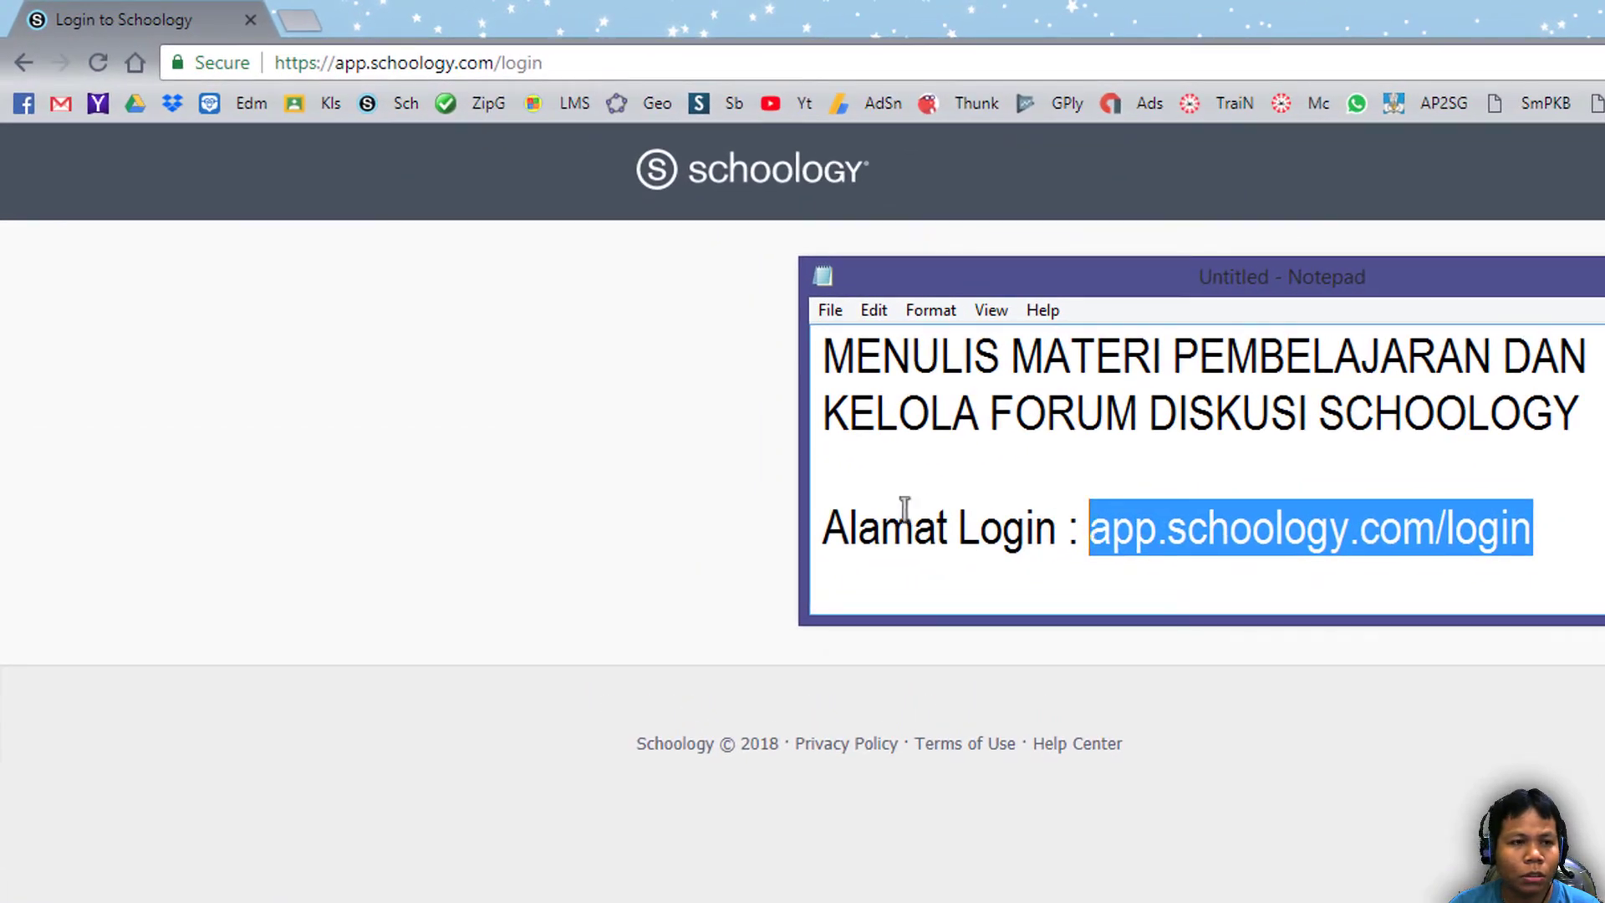
{"action": "left_click", "coordinate": [491, 323]}
{"action": "left_click", "coordinate": [567, 63]}
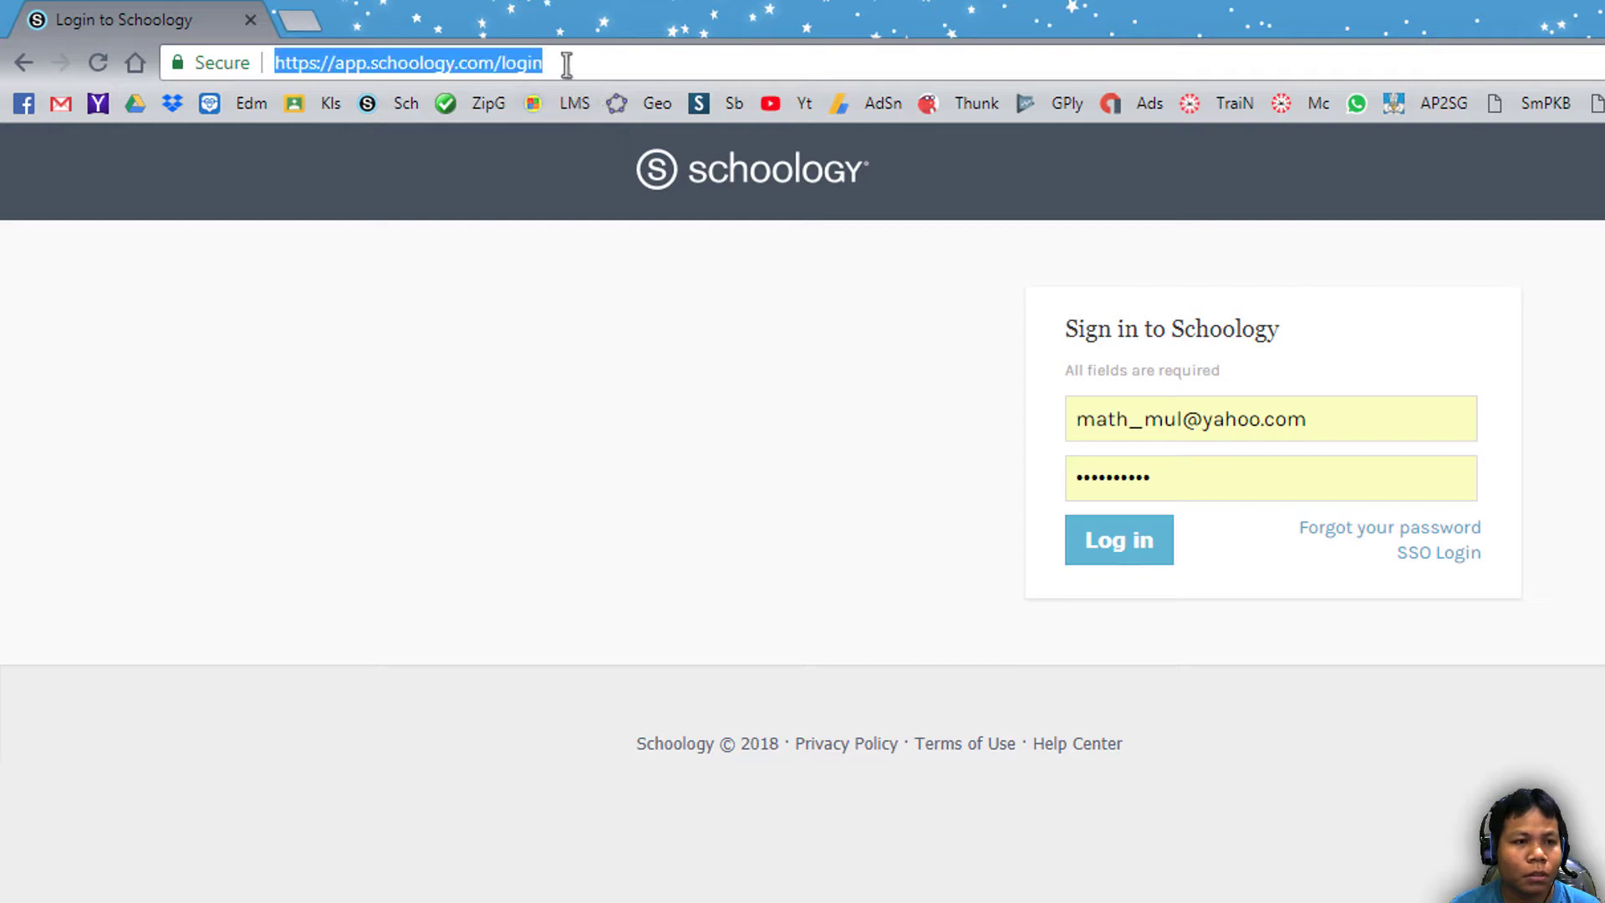
{"action": "key", "text": "Return"}
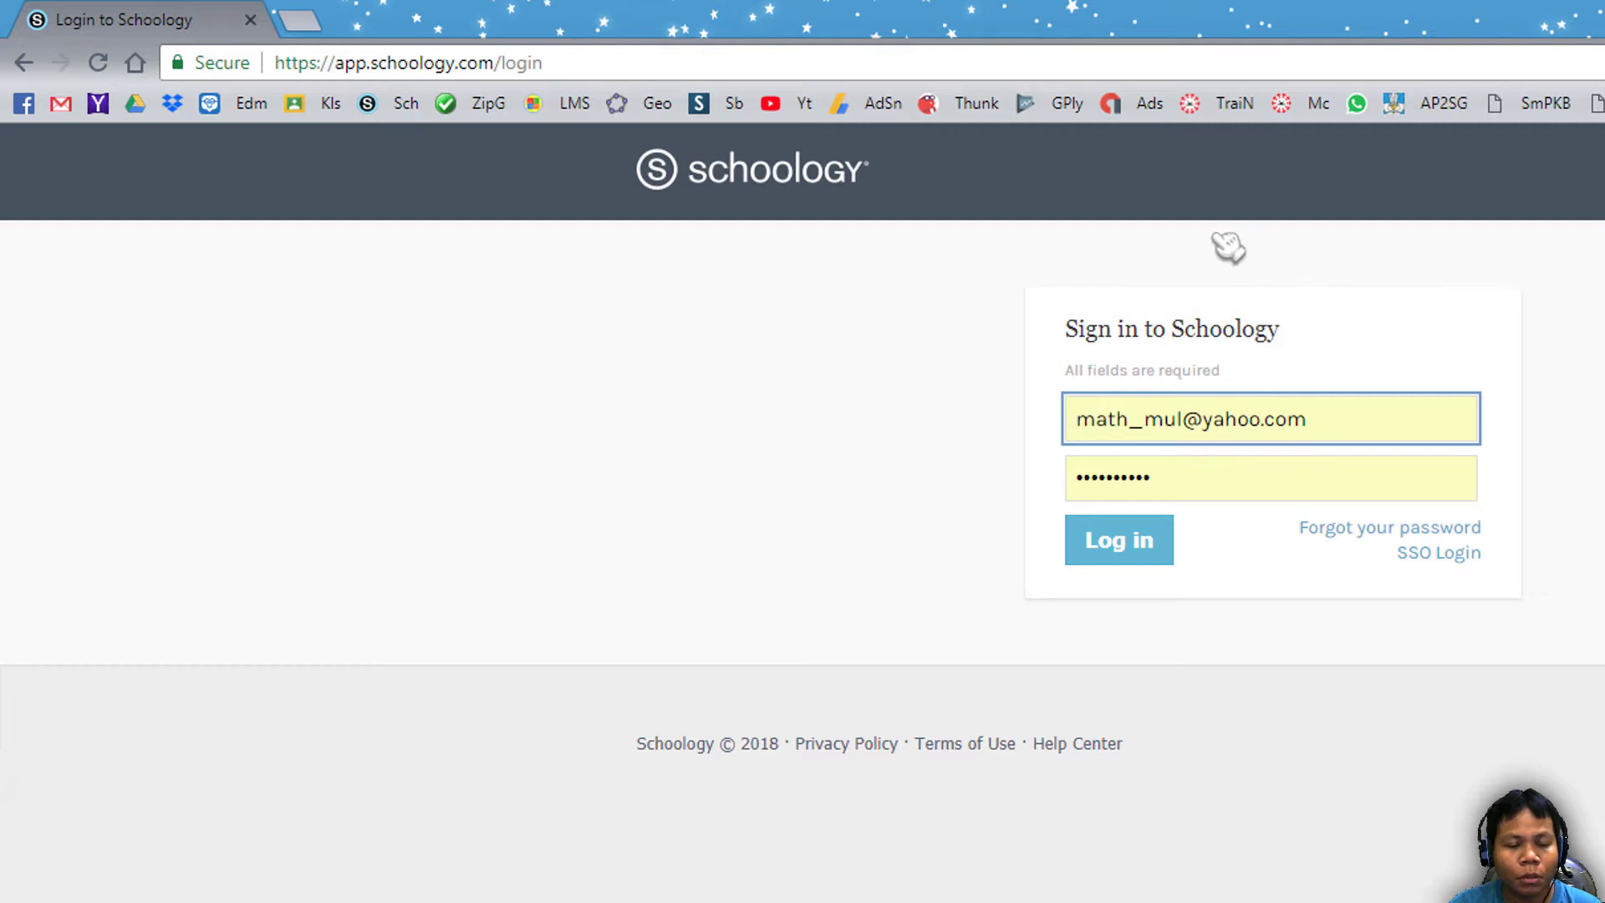
Log in to Schoology with the autofilled saved e-mail and password
{"action": "left_click", "coordinate": [1107, 420]}
{"action": "left_click", "coordinate": [1104, 460]}
{"action": "left_click", "coordinate": [1104, 470]}
{"action": "left_click", "coordinate": [958, 458]}
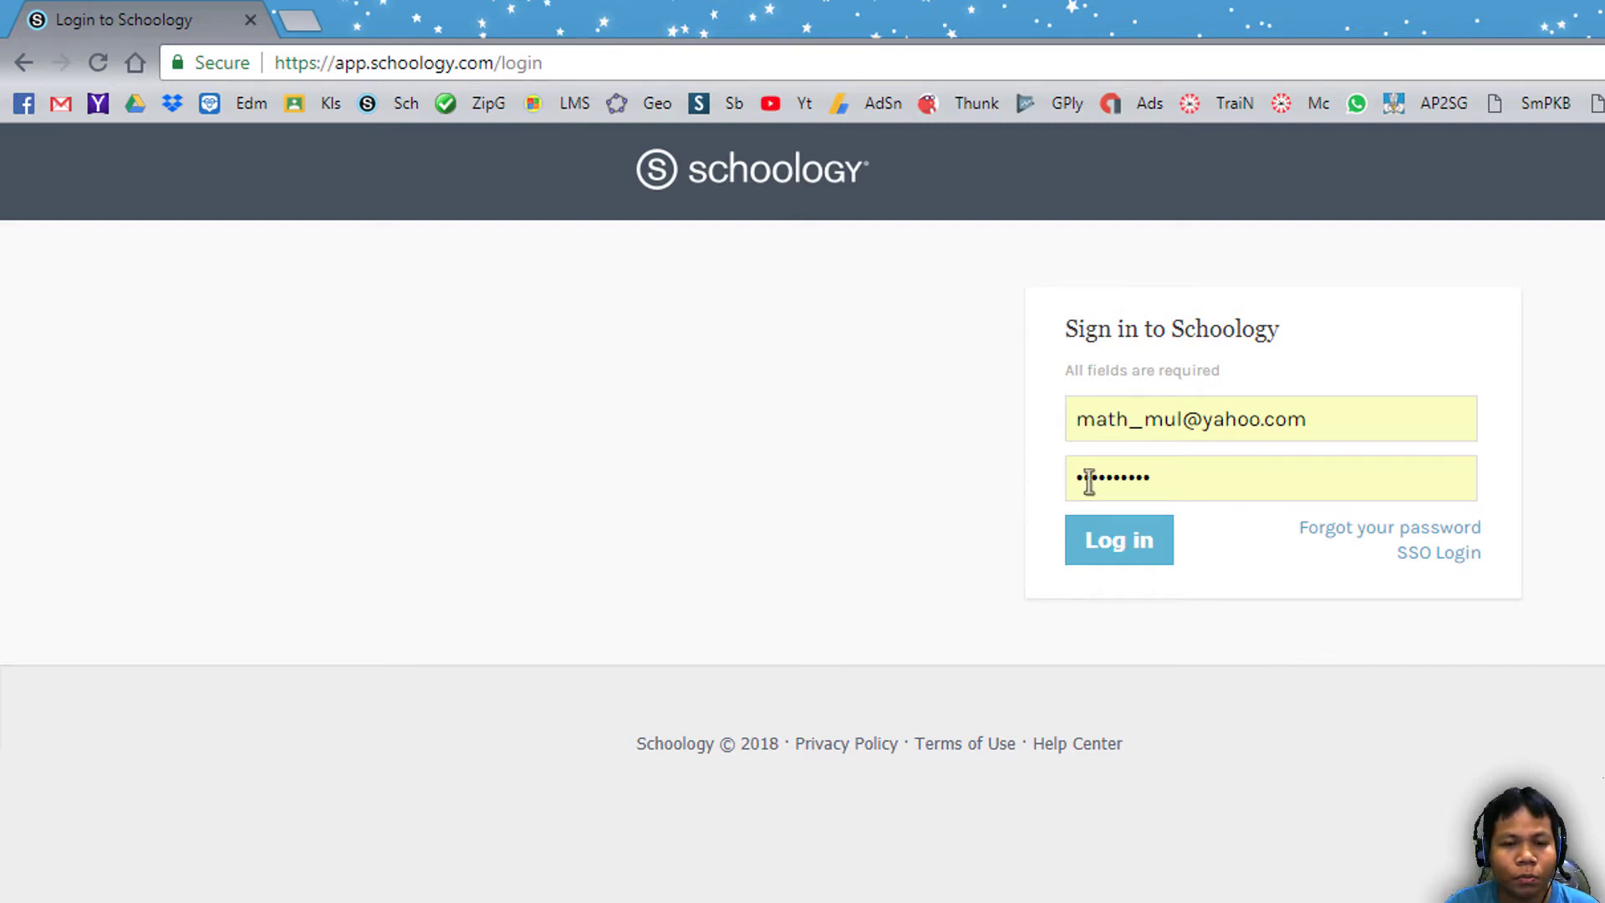
{"action": "left_click", "coordinate": [1142, 552]}
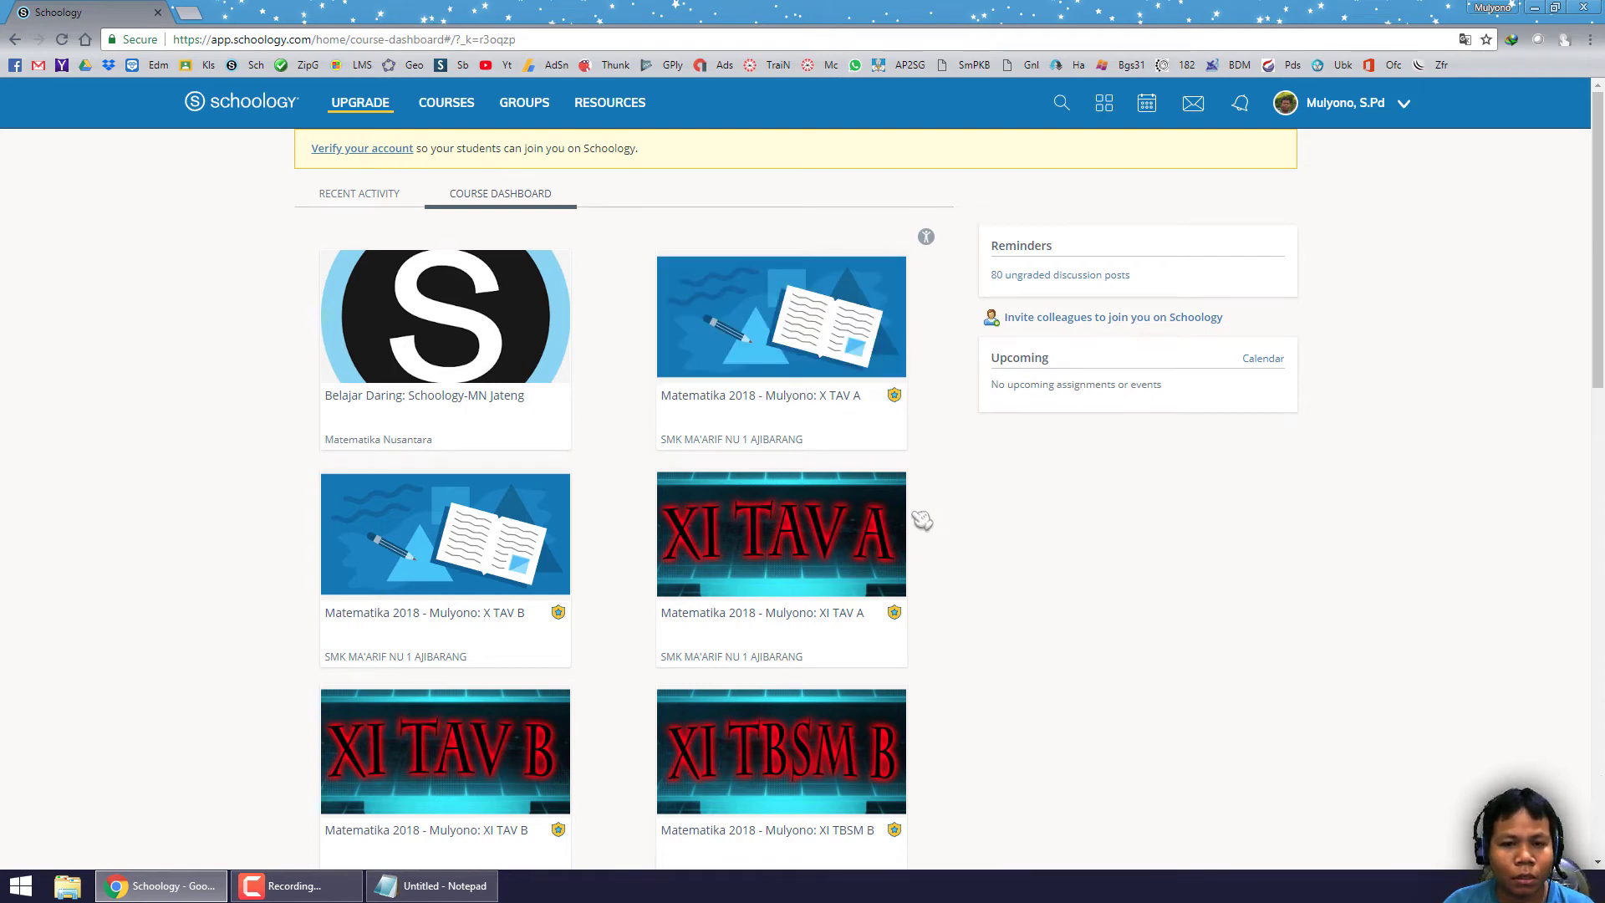
Find the Matematika 2018 X TAV B card on the dashboard and open that course
{"action": "scroll", "coordinate": [794, 494], "scroll_direction": "down", "scroll_amount": 2}
{"action": "scroll", "coordinate": [794, 493], "scroll_direction": "down", "scroll_amount": 2}
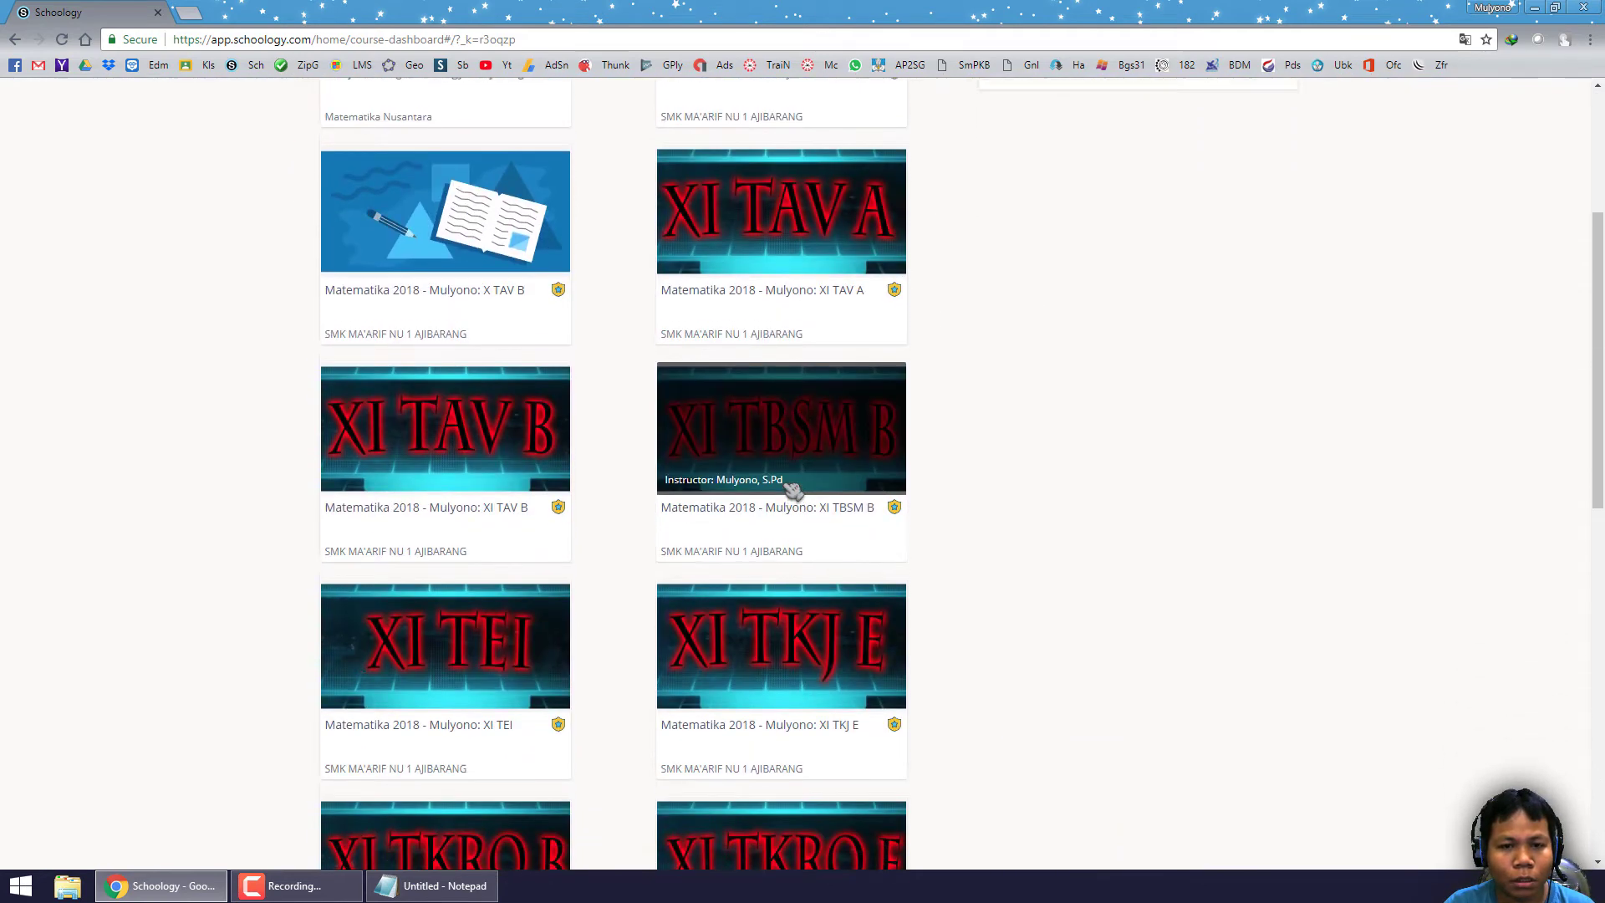
{"action": "scroll", "coordinate": [793, 489], "scroll_direction": "up", "scroll_amount": 4}
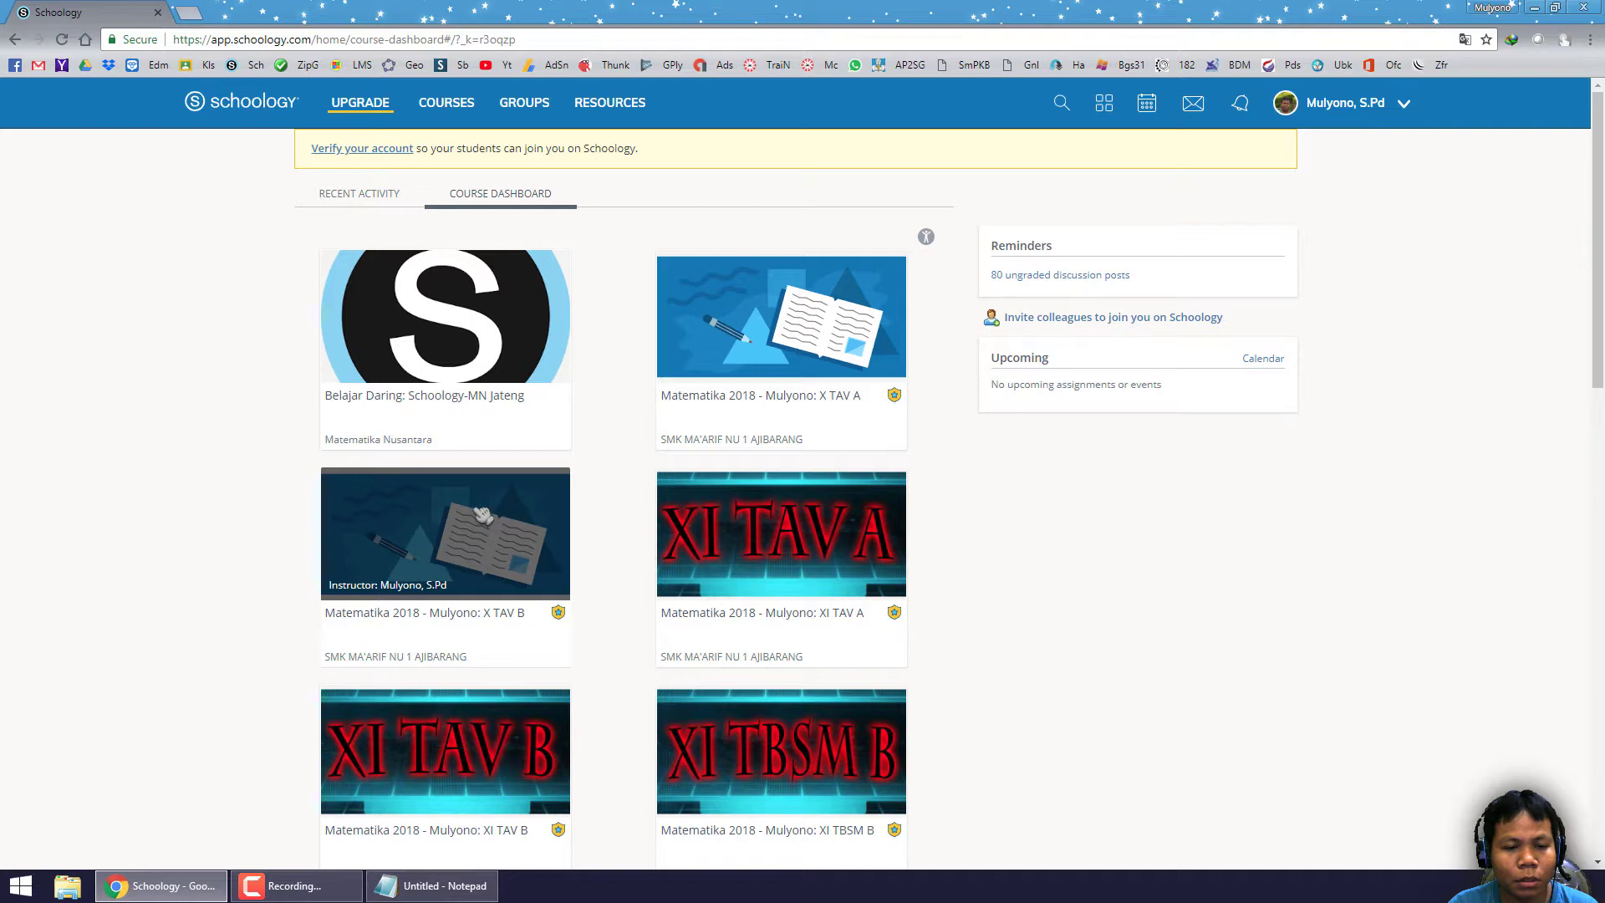
{"action": "left_click", "coordinate": [500, 576]}
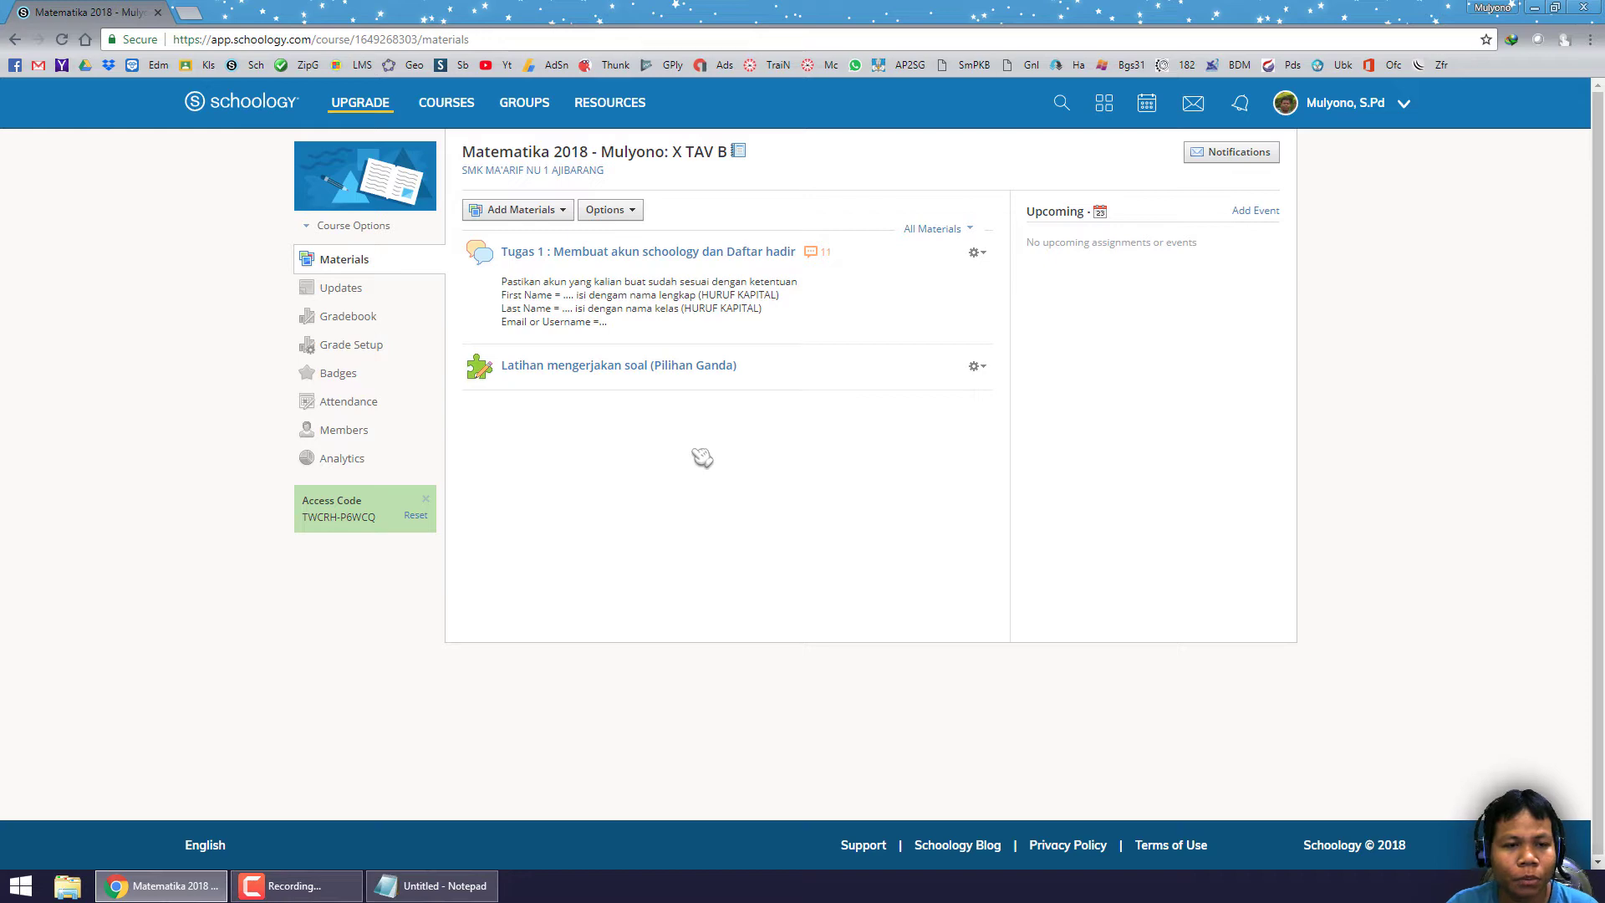
Show the Add Materials list of material types, then close it
{"action": "left_click", "coordinate": [556, 212]}
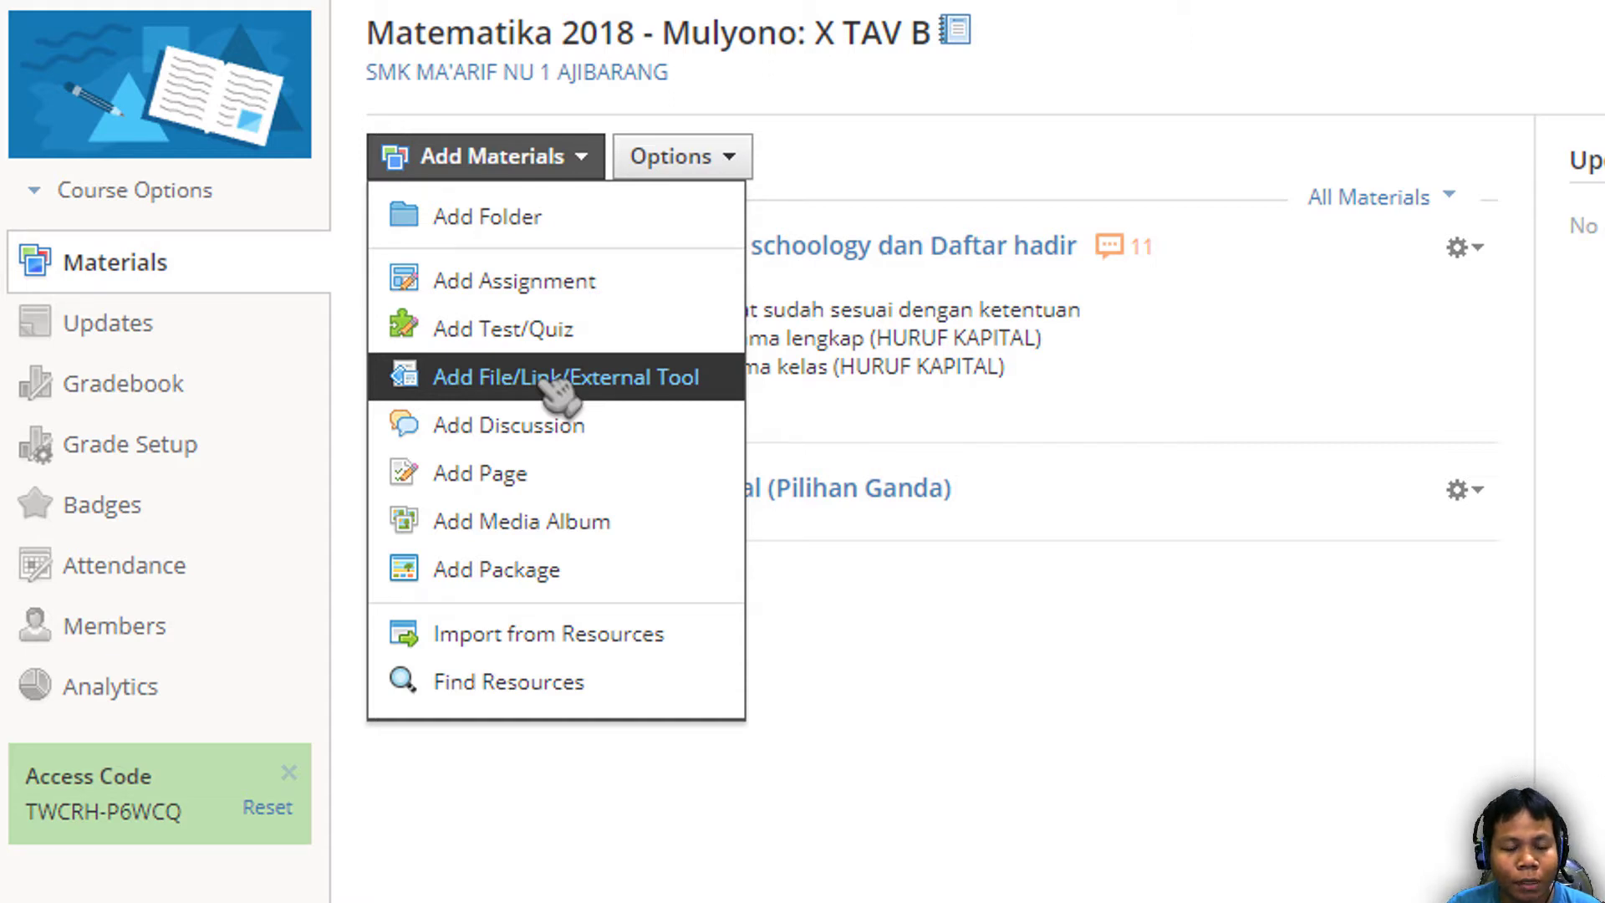
{"action": "left_click", "coordinate": [941, 656]}
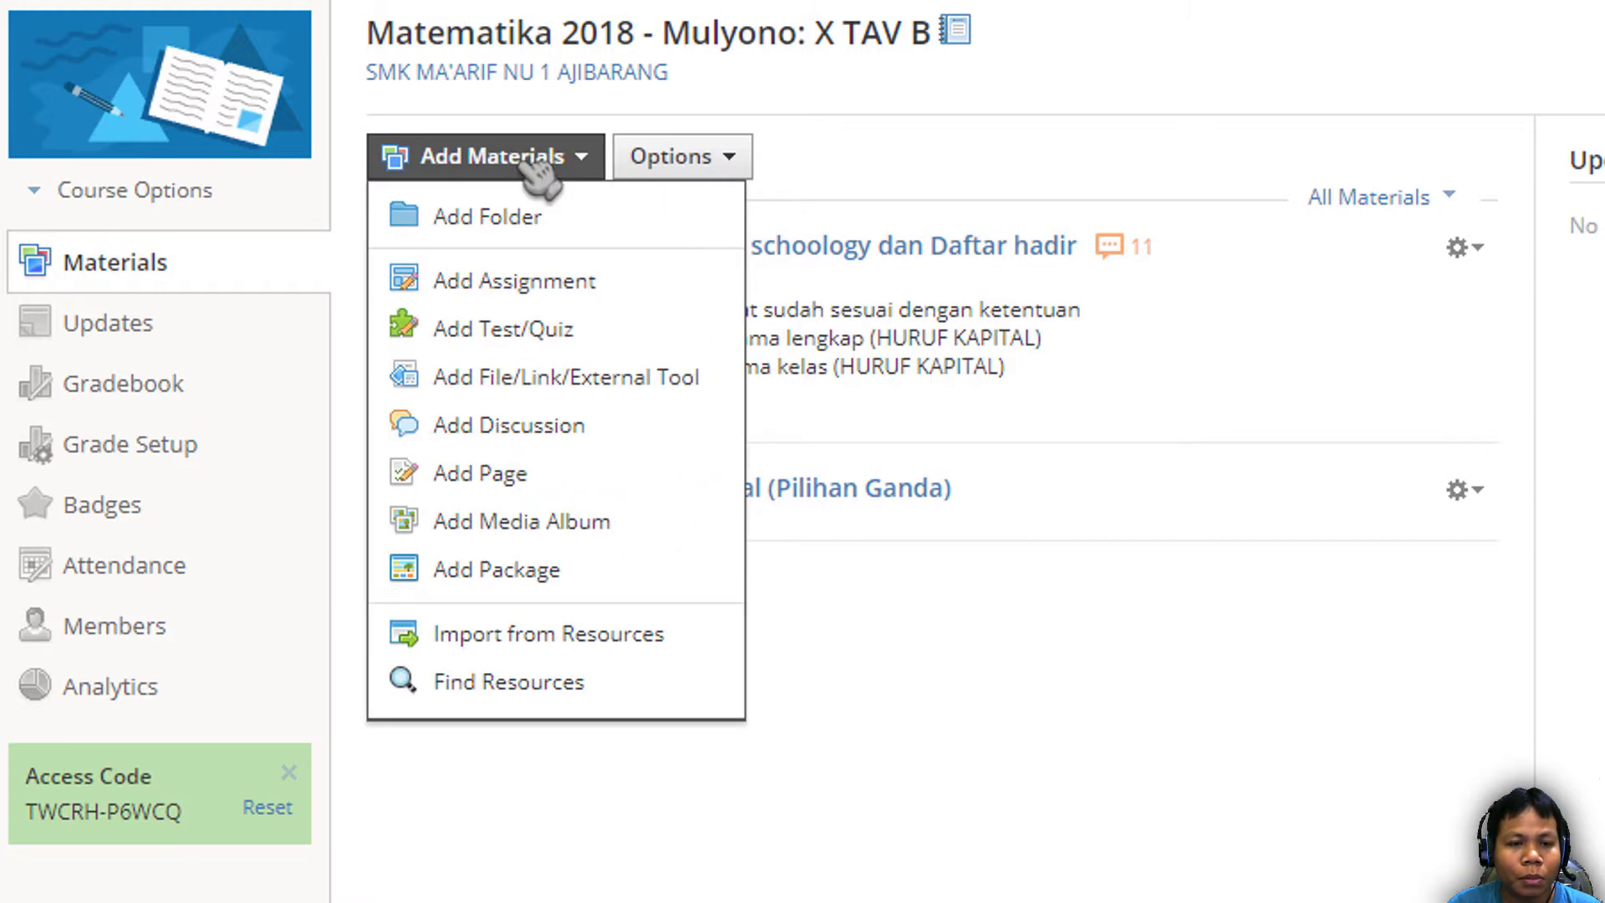
Start a new course page titled 'Bab 1 : Diagonal Bidang'
{"action": "left_click", "coordinate": [596, 487]}
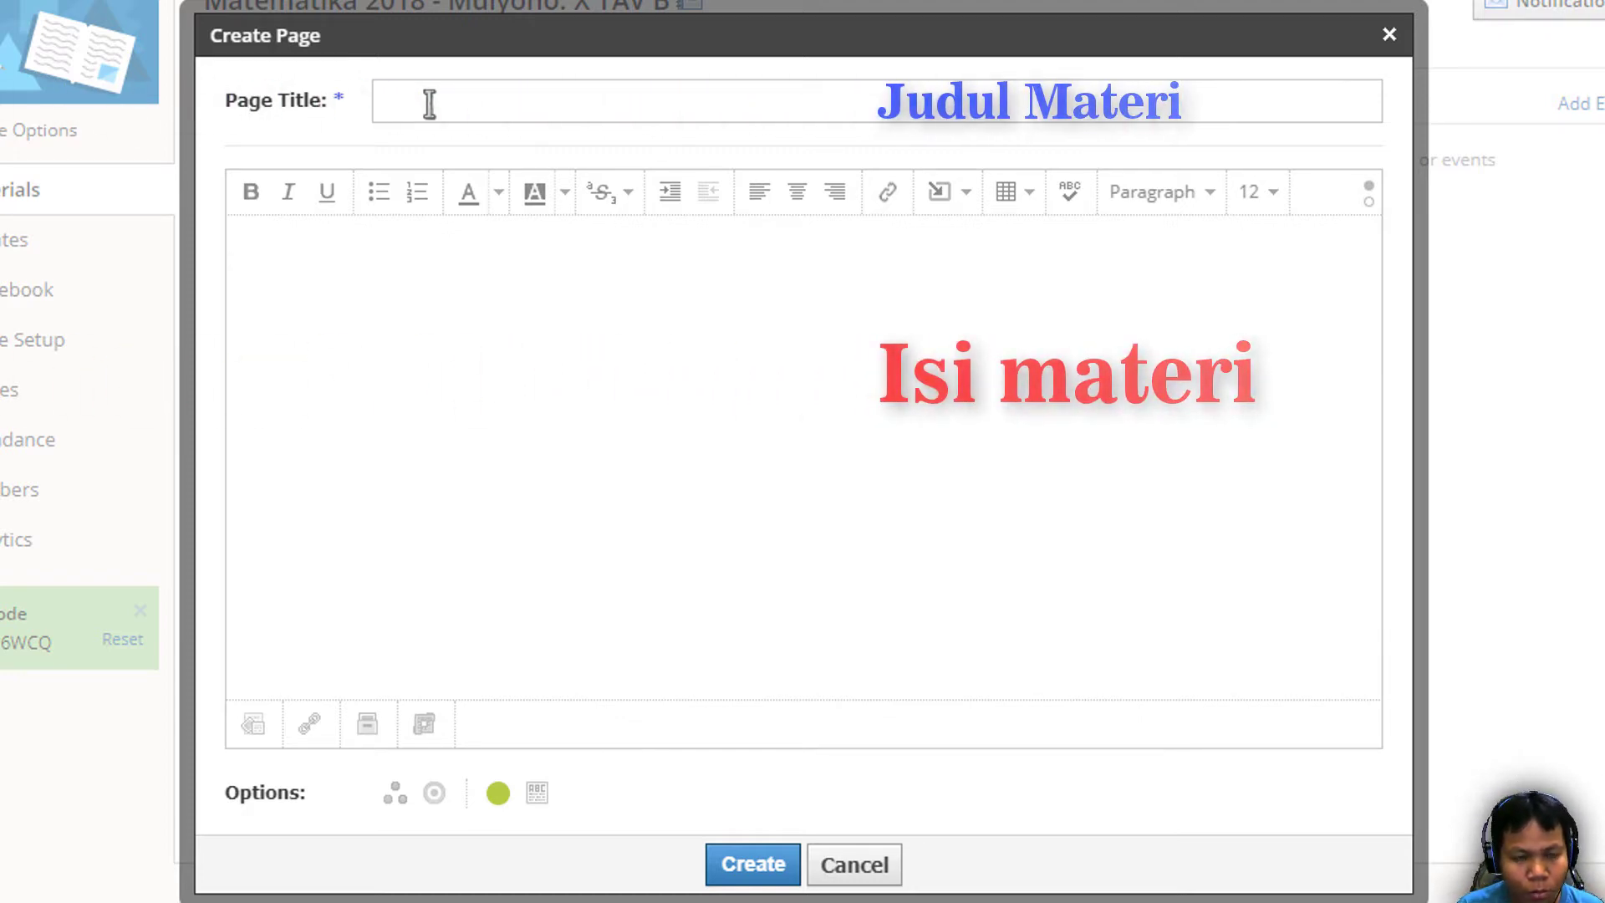
{"action": "type", "text": "Bab"}
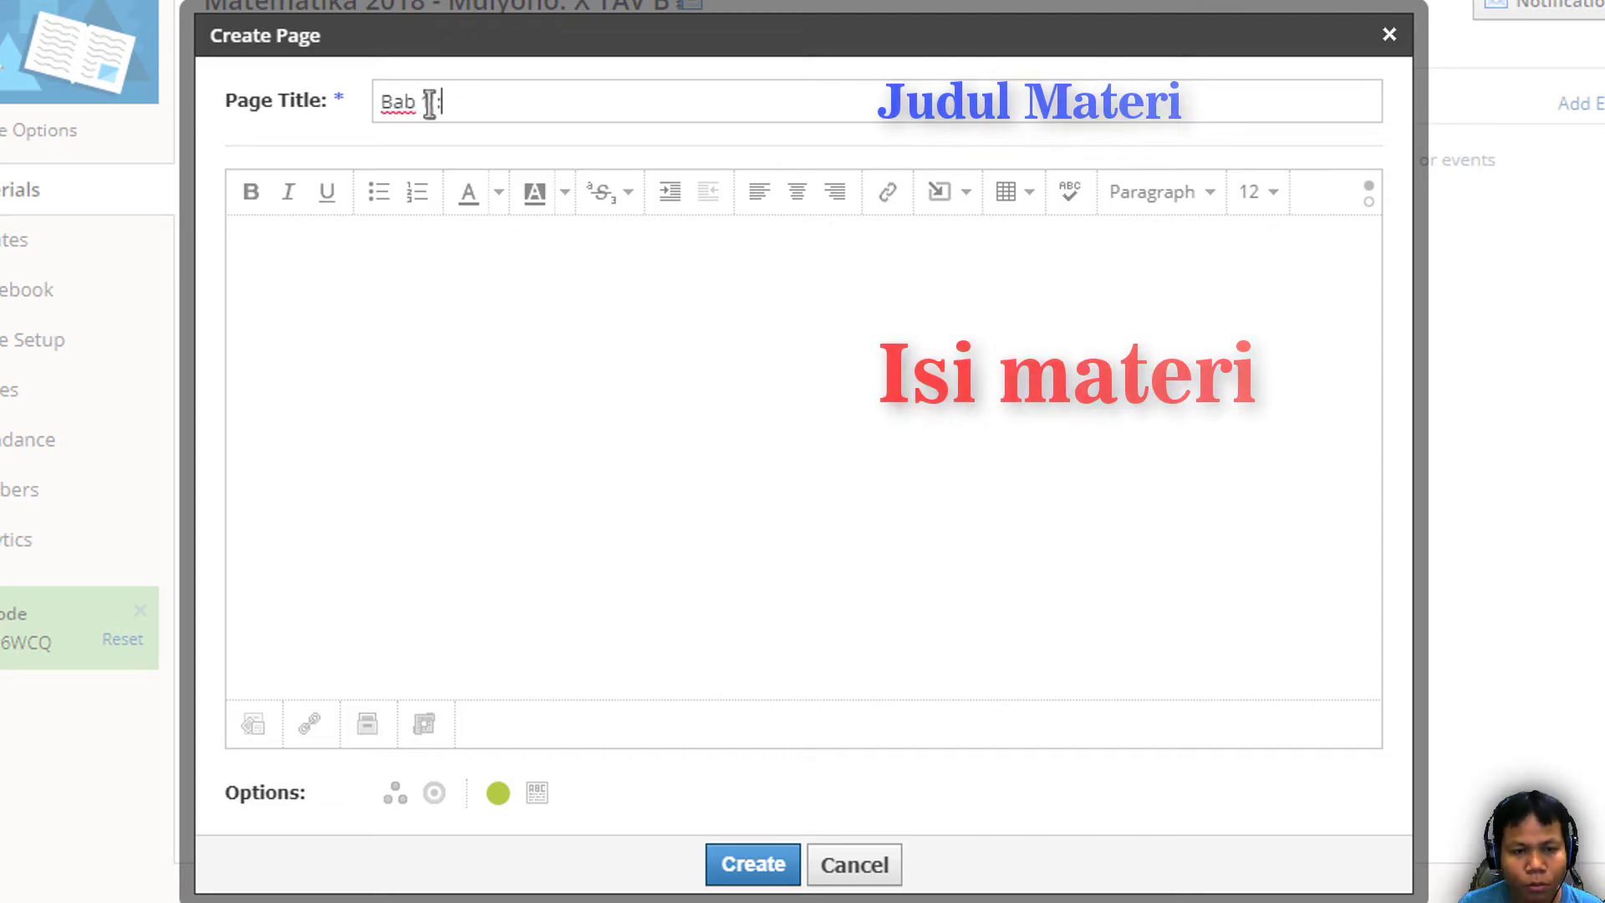
{"action": "type", "text": " 1 :"}
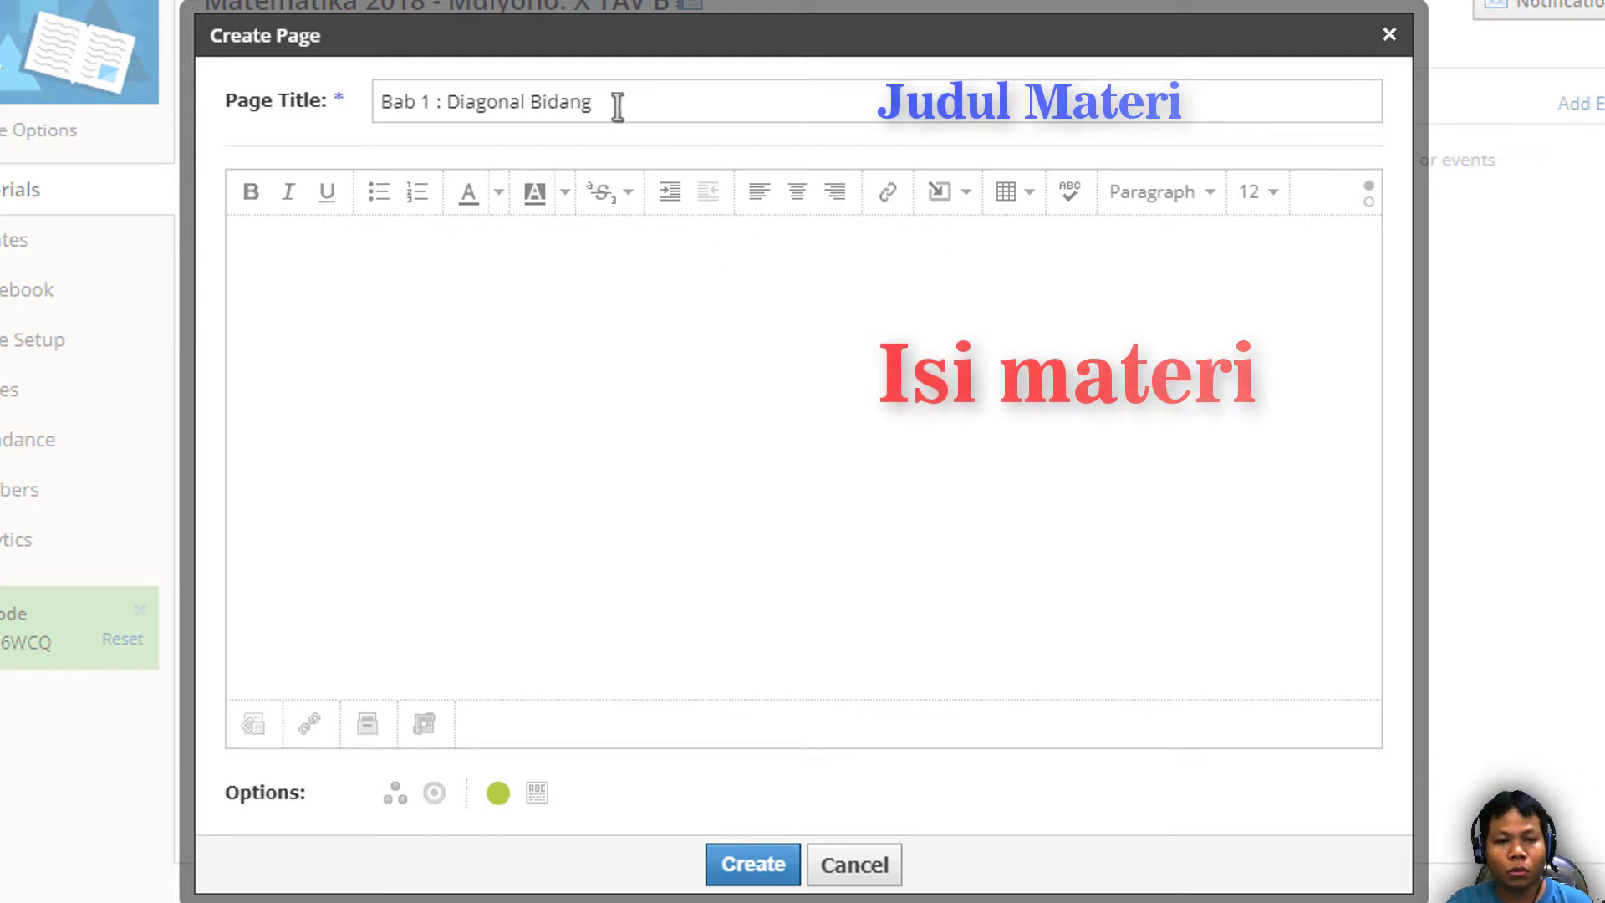
{"action": "left_click_drag", "start_coordinate": [616, 104], "coordinate": [301, 113]}
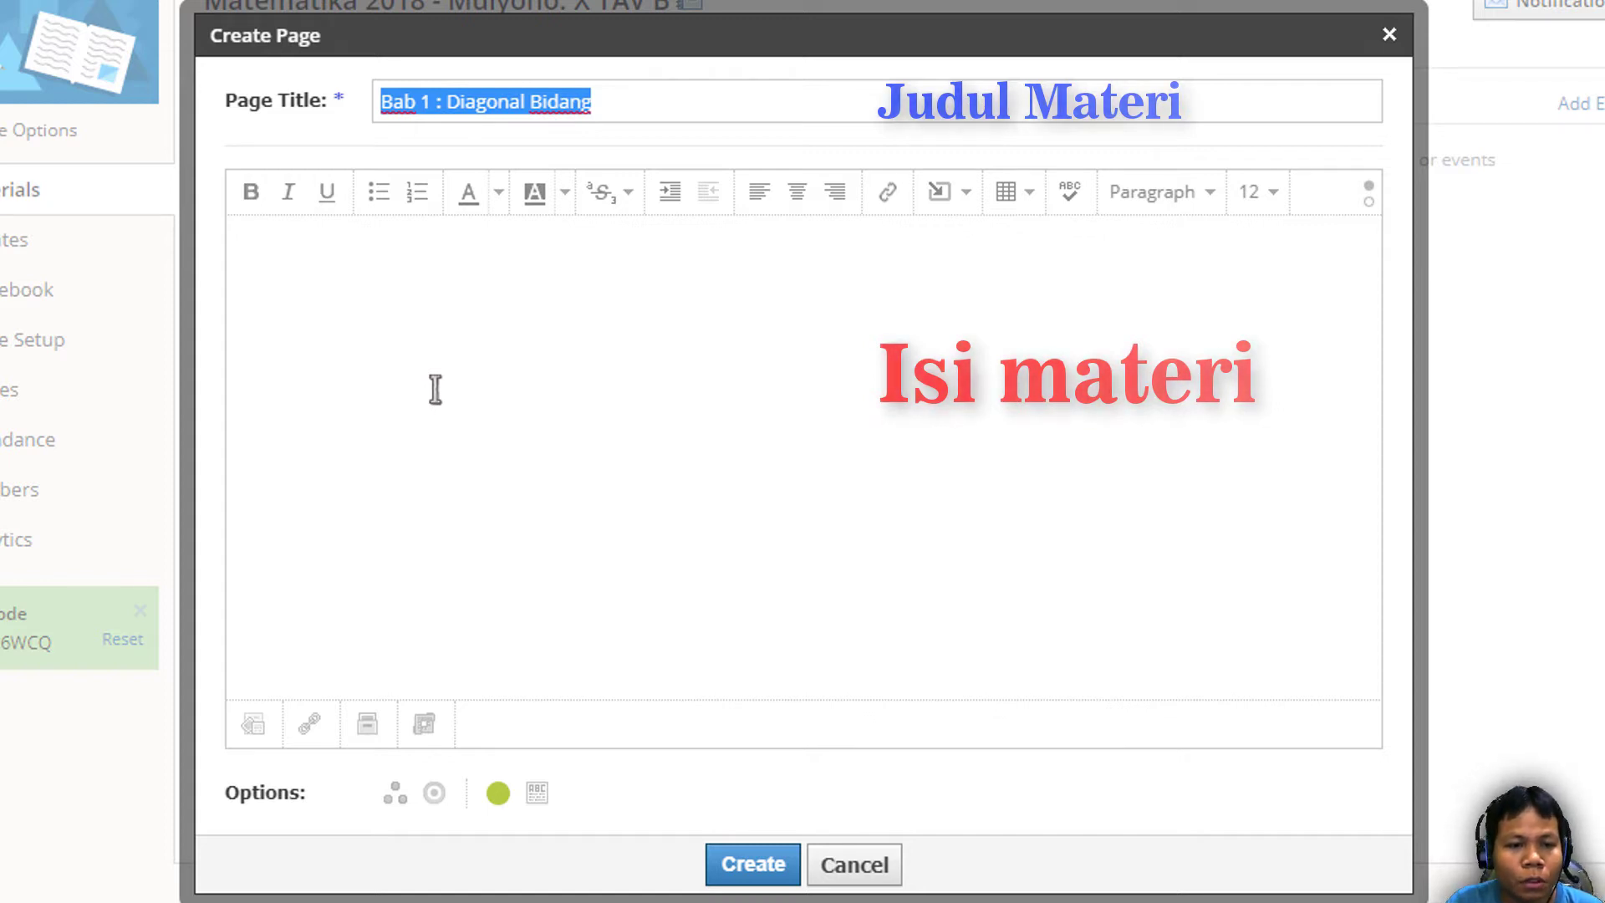
Draft the first line of the page body and open a new browser tab
{"action": "left_click", "coordinate": [396, 311]}
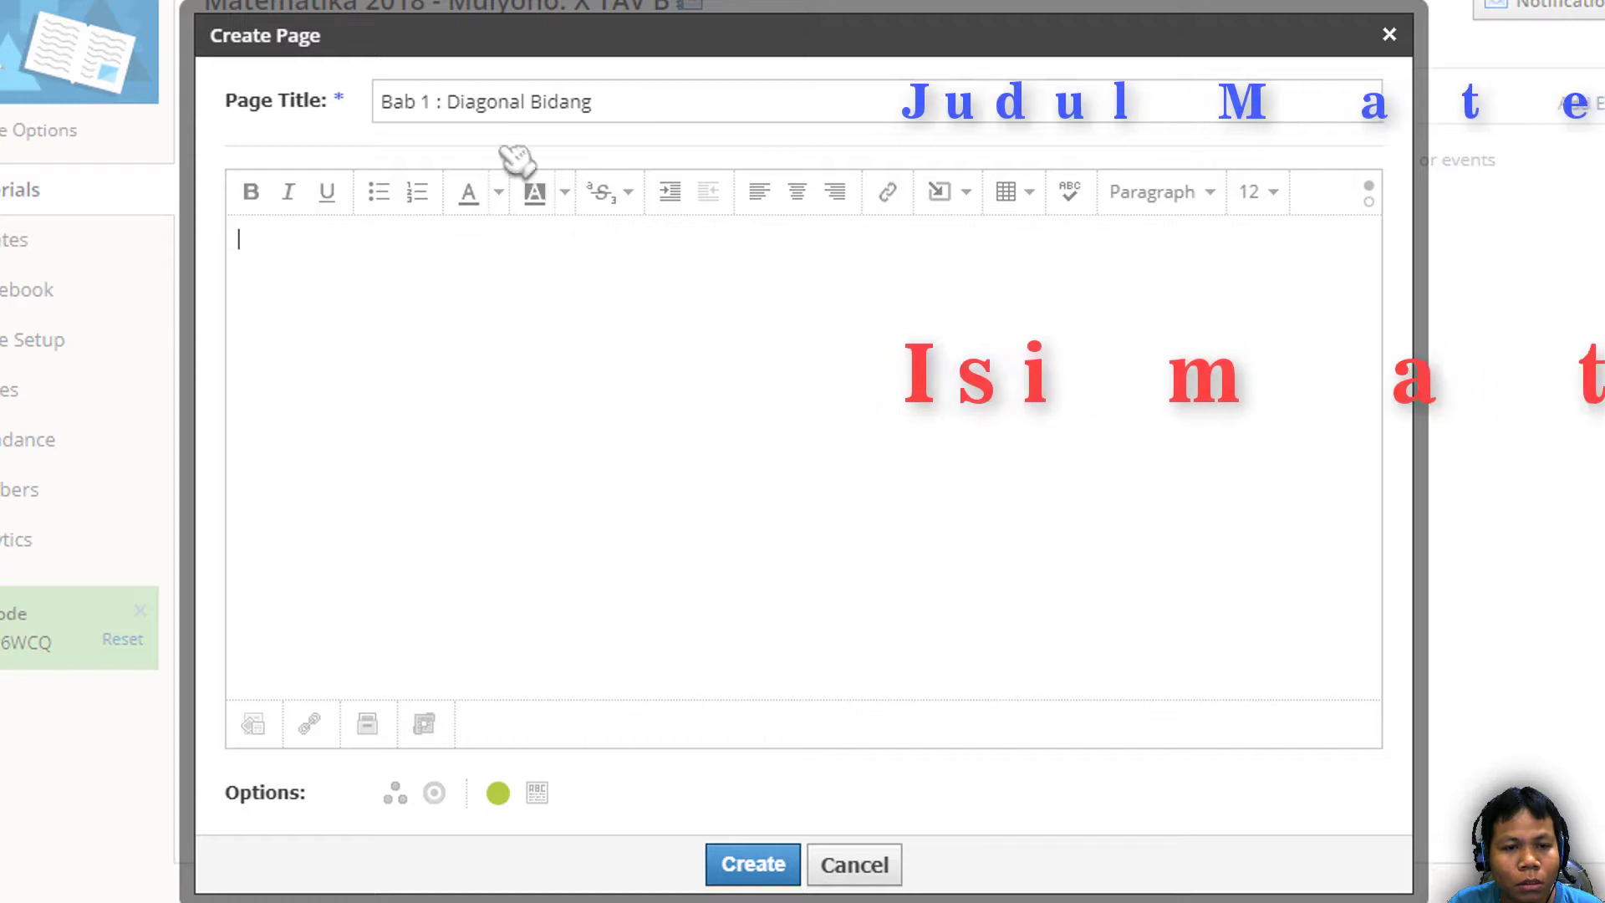
{"action": "triple_click", "coordinate": [452, 101]}
{"action": "mouse_move", "coordinate": [452, 101]}
{"action": "left_mouse_down"}
{"action": "mouse_move", "coordinate": [560, 244]}
{"action": "mouse_move", "coordinate": [534, 315]}
{"action": "left_mouse_up"}
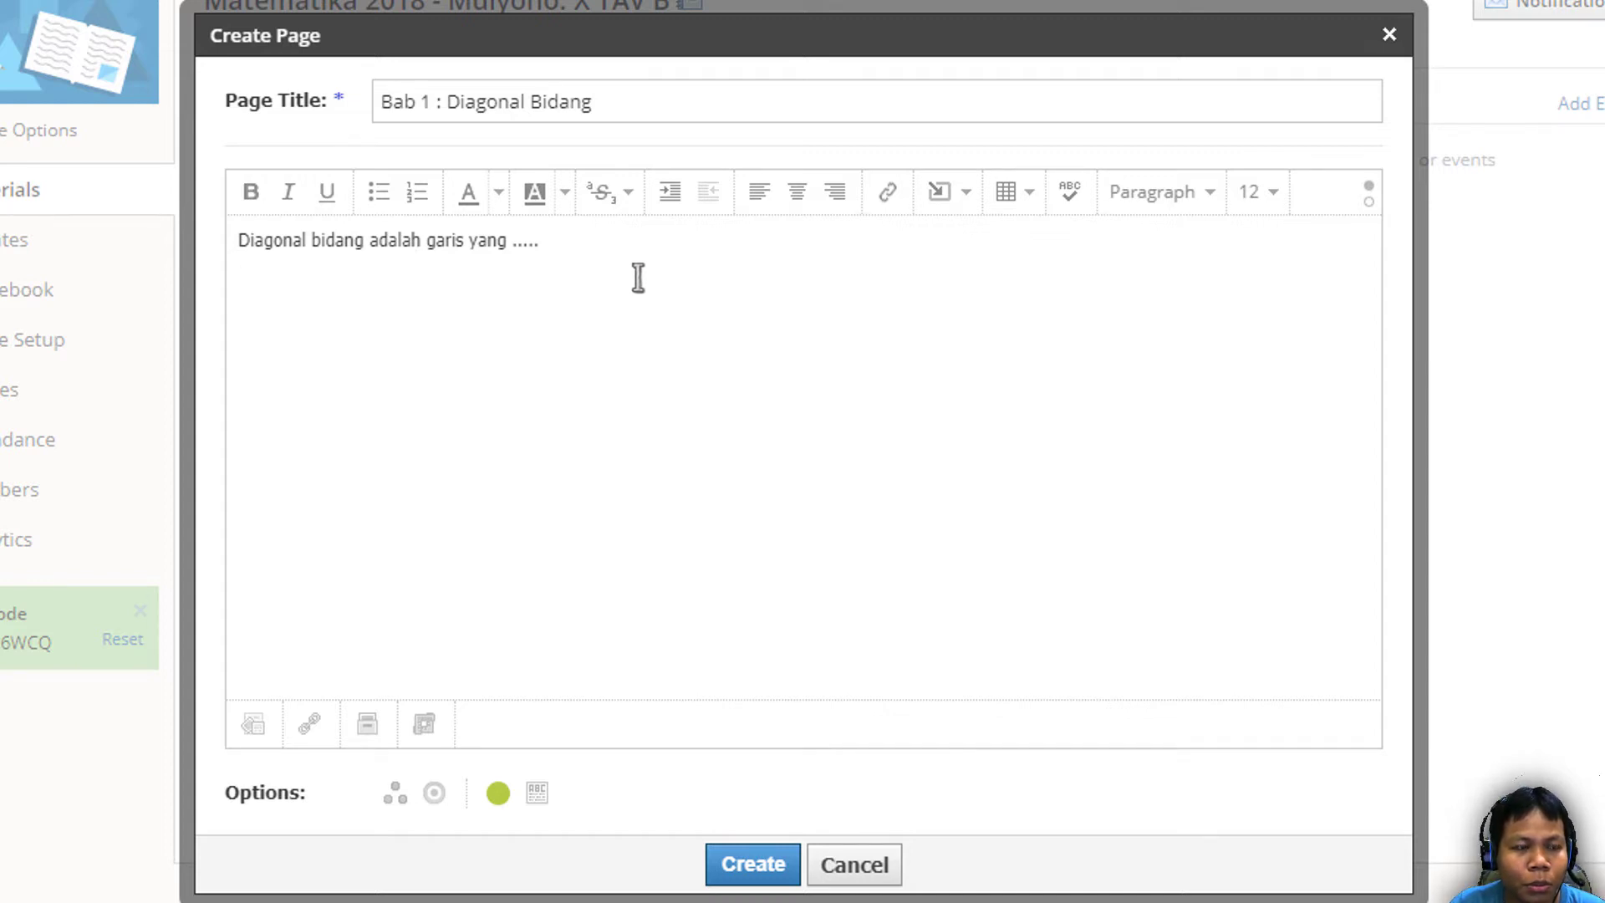
{"action": "key", "text": "Return"}
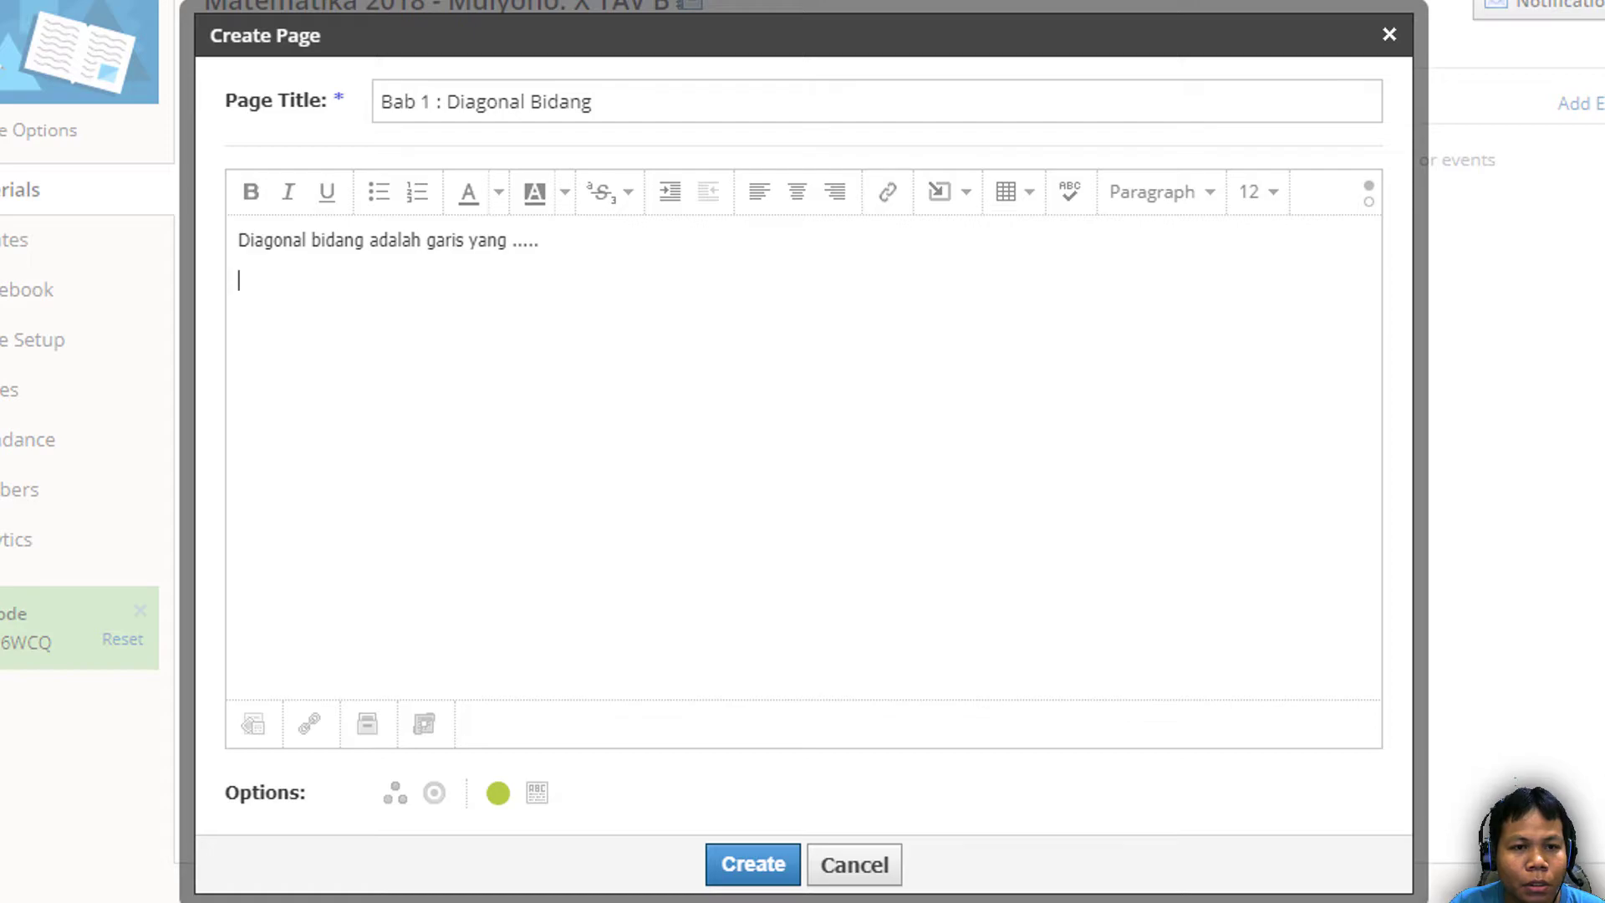
{"action": "key", "text": "ctrl+t"}
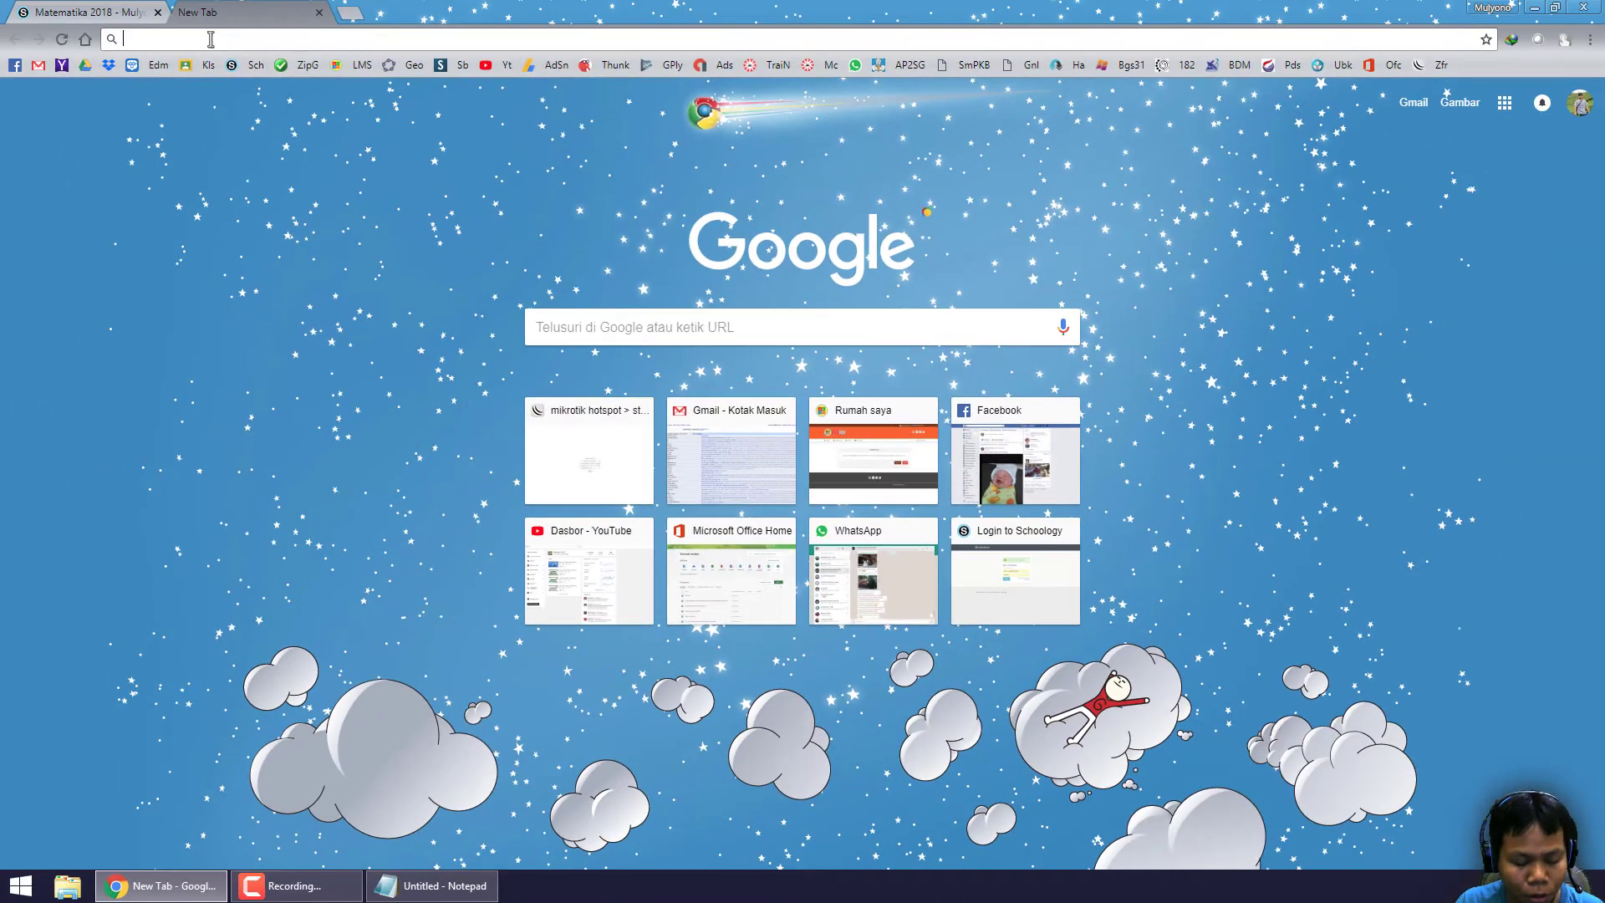
Search Google for 'pengertian diagonal bidang' and look through the Konsep Matematika article
{"action": "type", "text": "pen"}
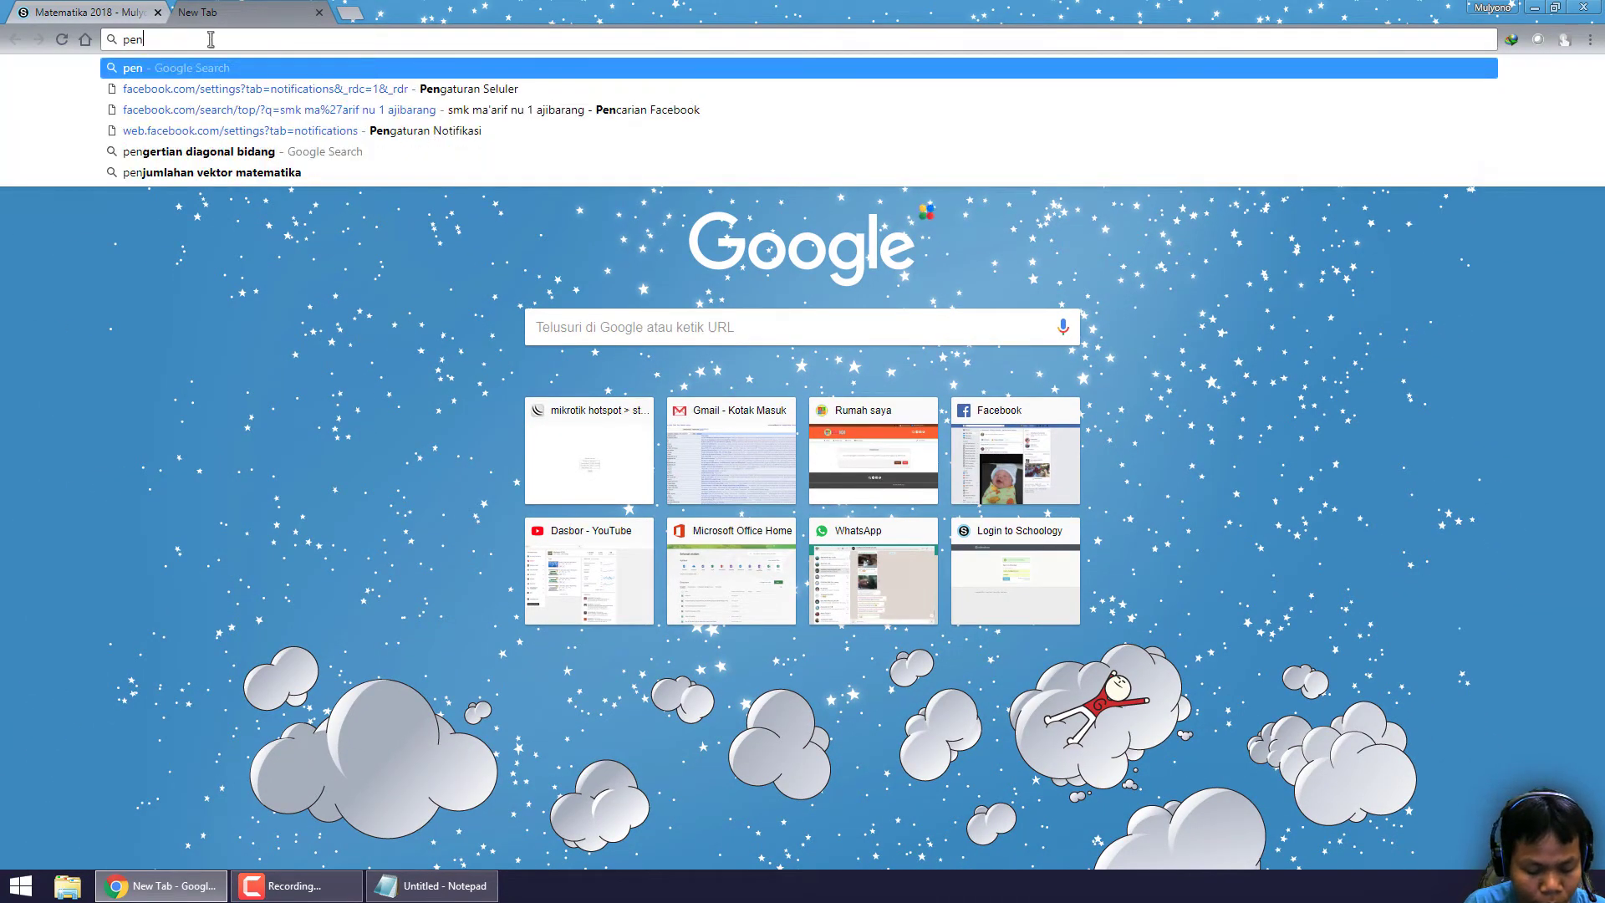
{"action": "type", "text": "gertian di"}
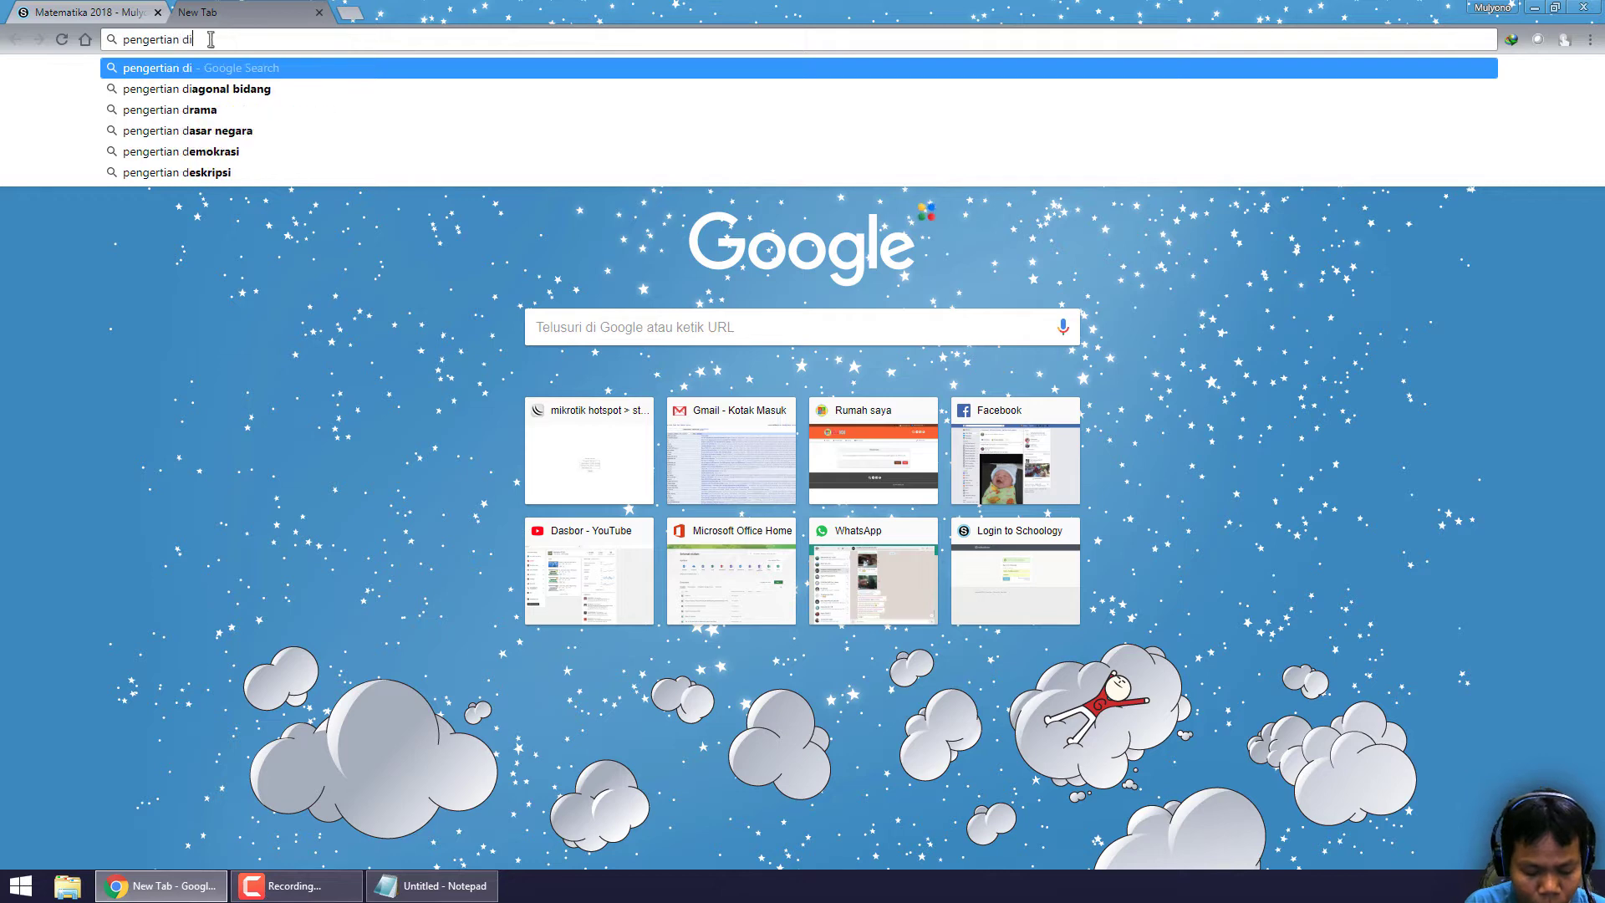
{"action": "type", "text": "agonal bida"}
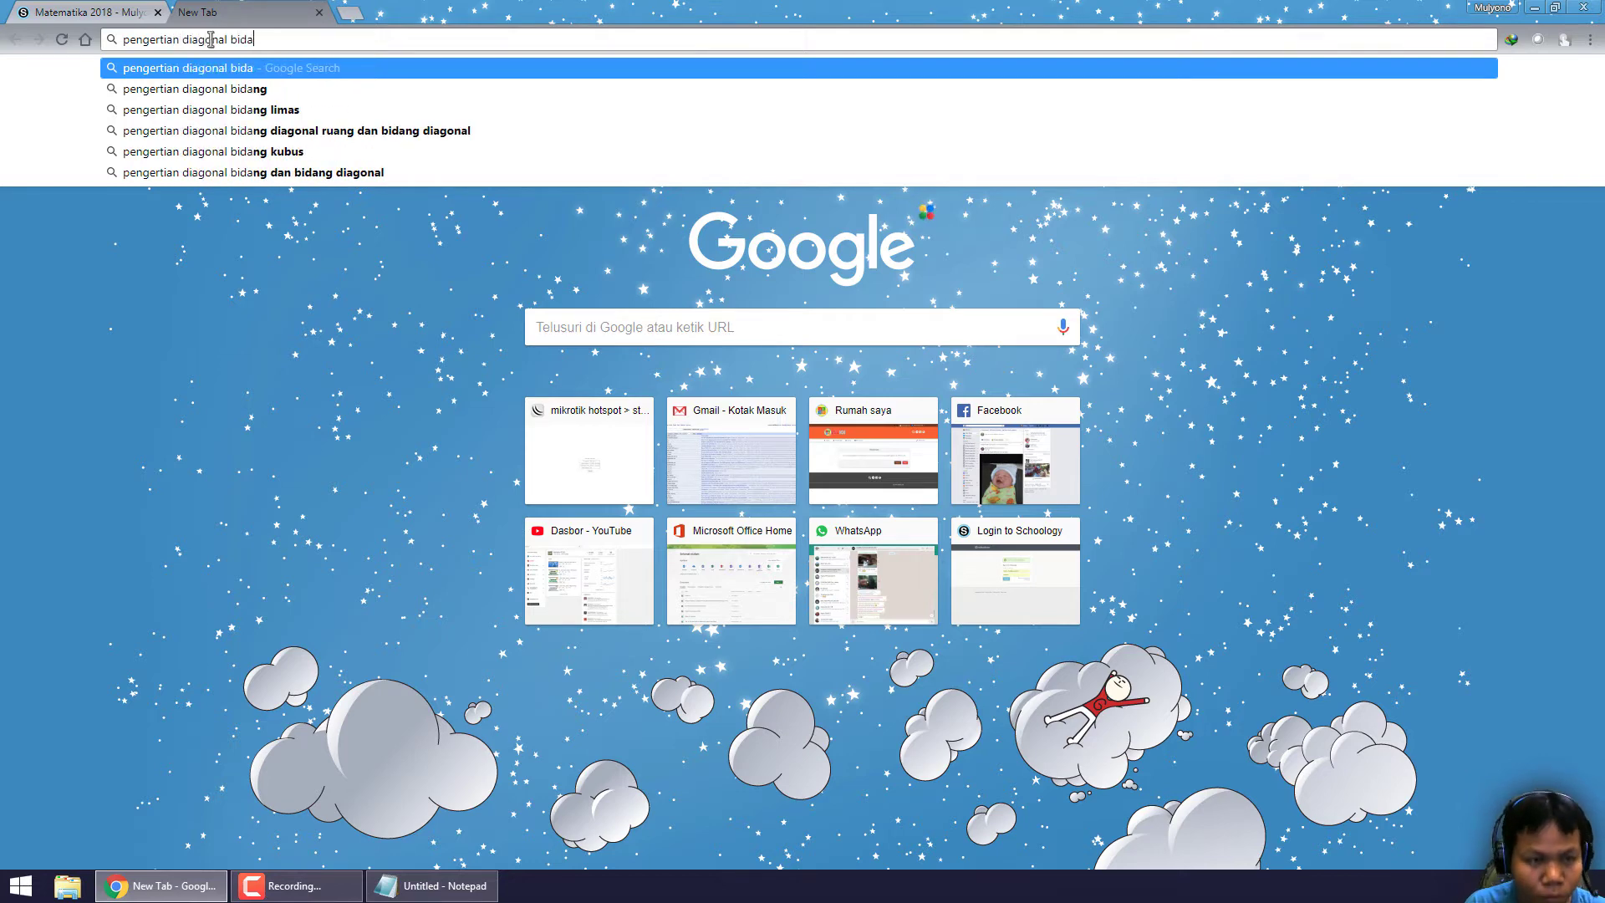
{"action": "type", "text": "ng"}
{"action": "key", "text": "Return"}
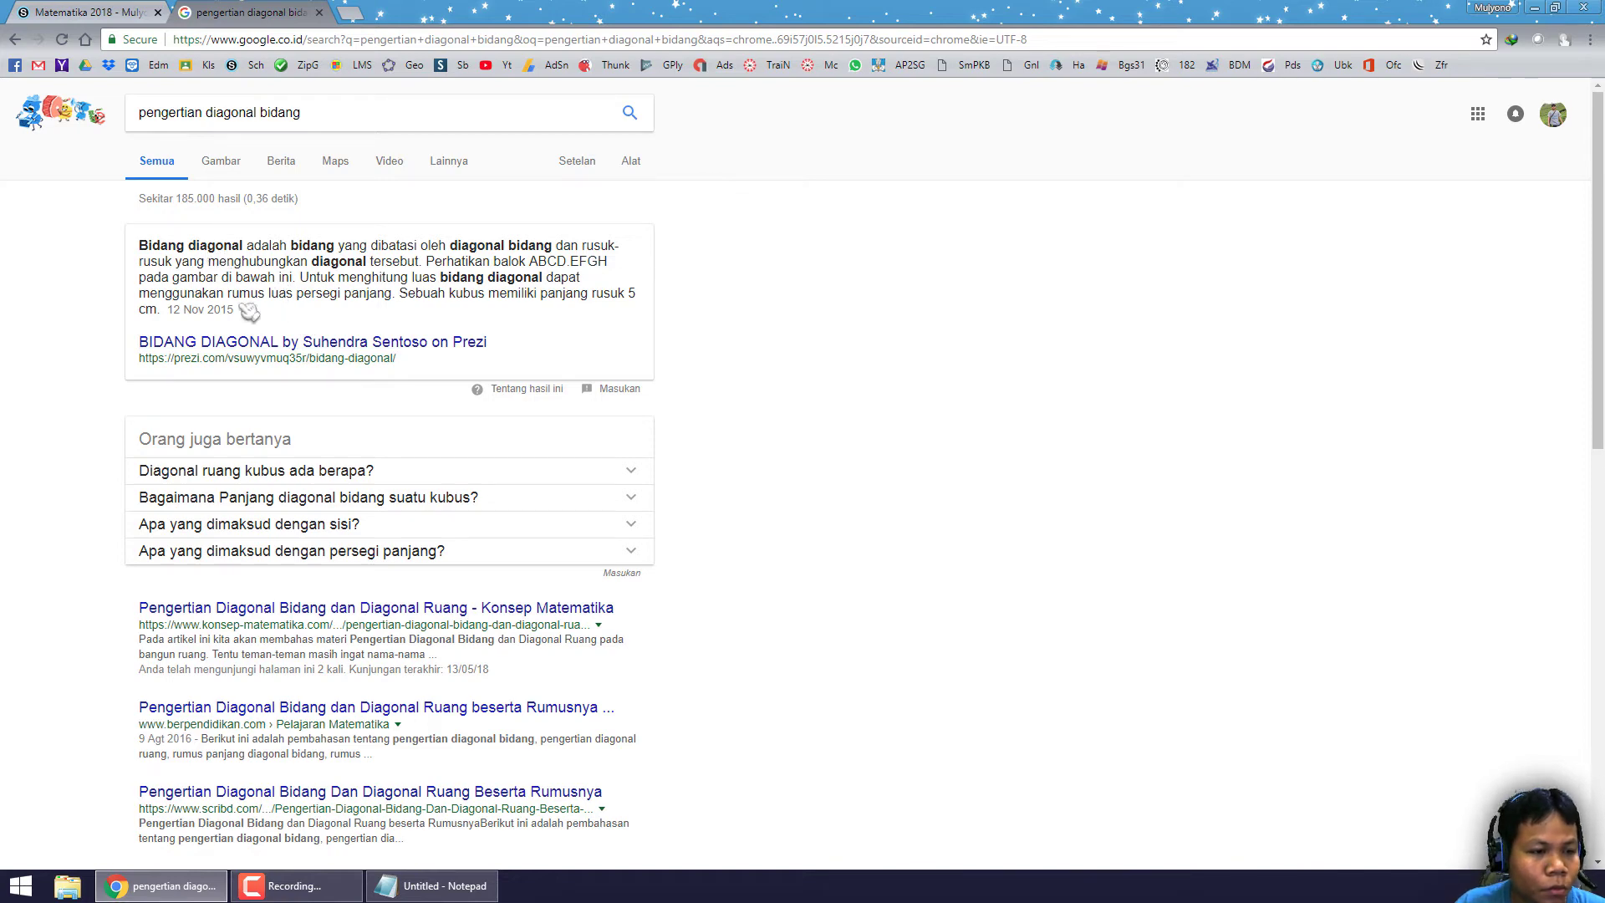
{"action": "left_click", "coordinate": [339, 611]}
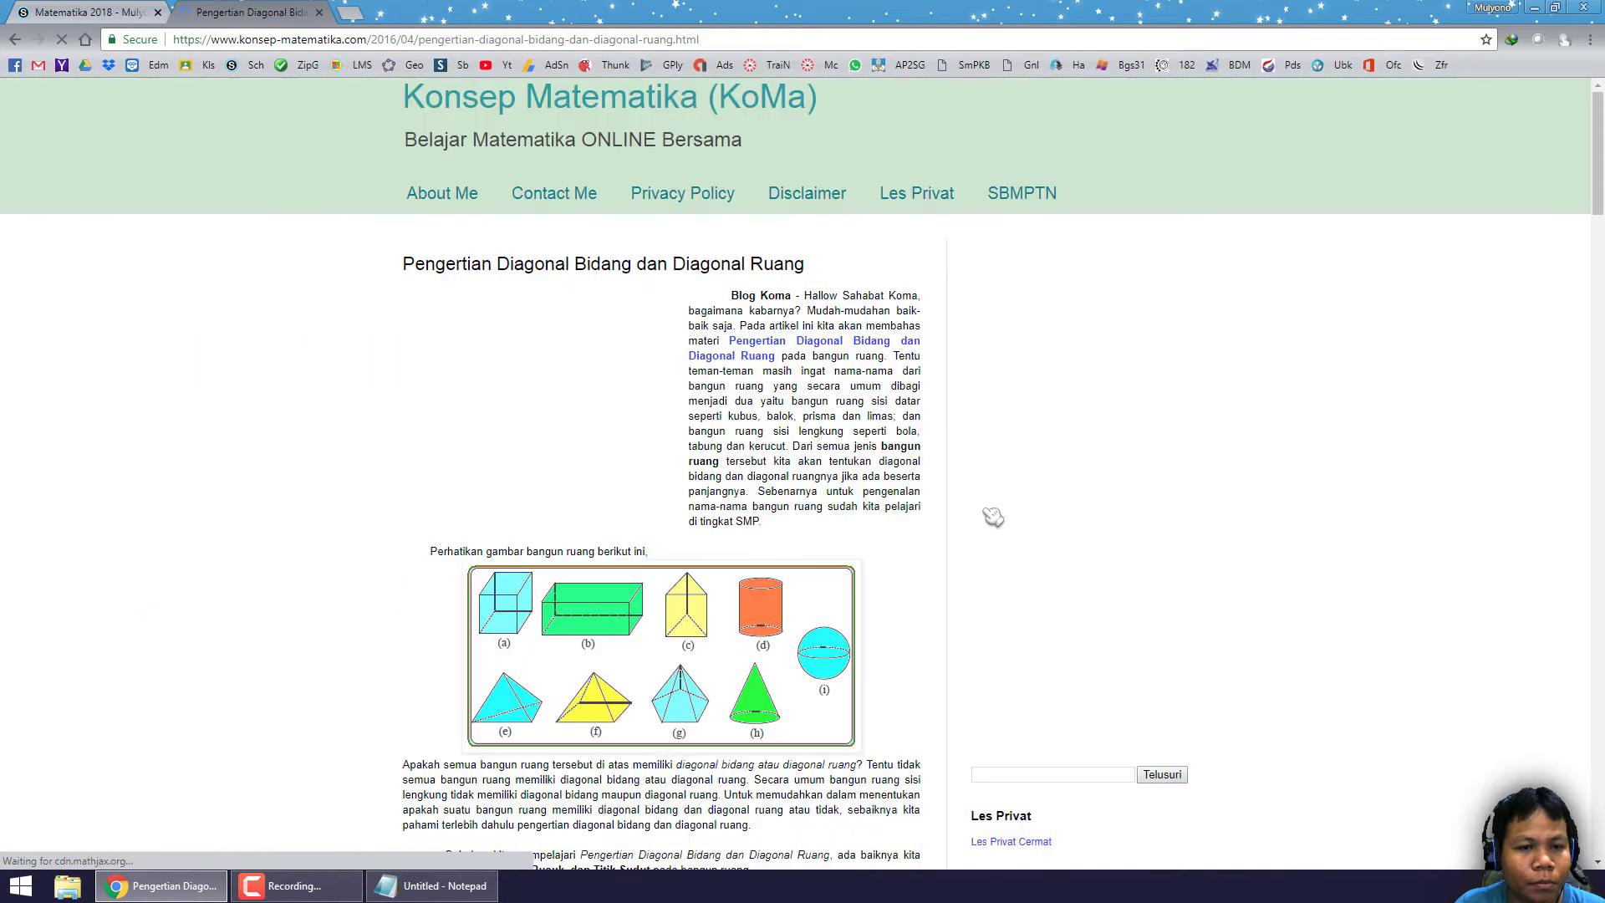
{"action": "scroll", "coordinate": [877, 488], "scroll_direction": "down", "scroll_amount": 3}
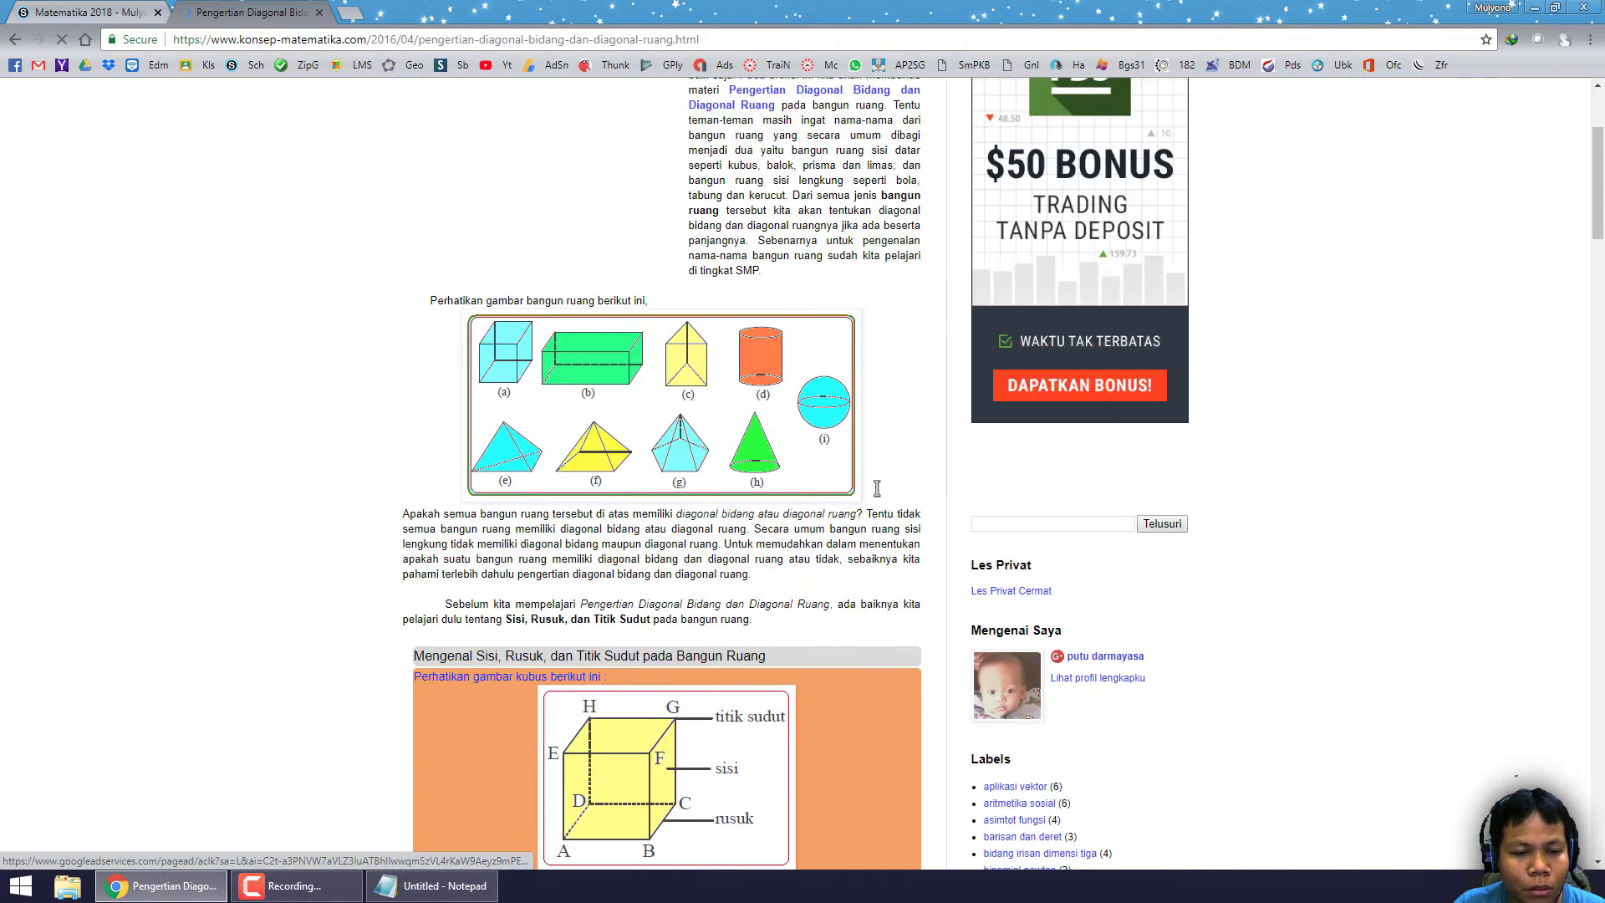
{"action": "scroll", "coordinate": [882, 493], "scroll_direction": "down", "scroll_amount": 5}
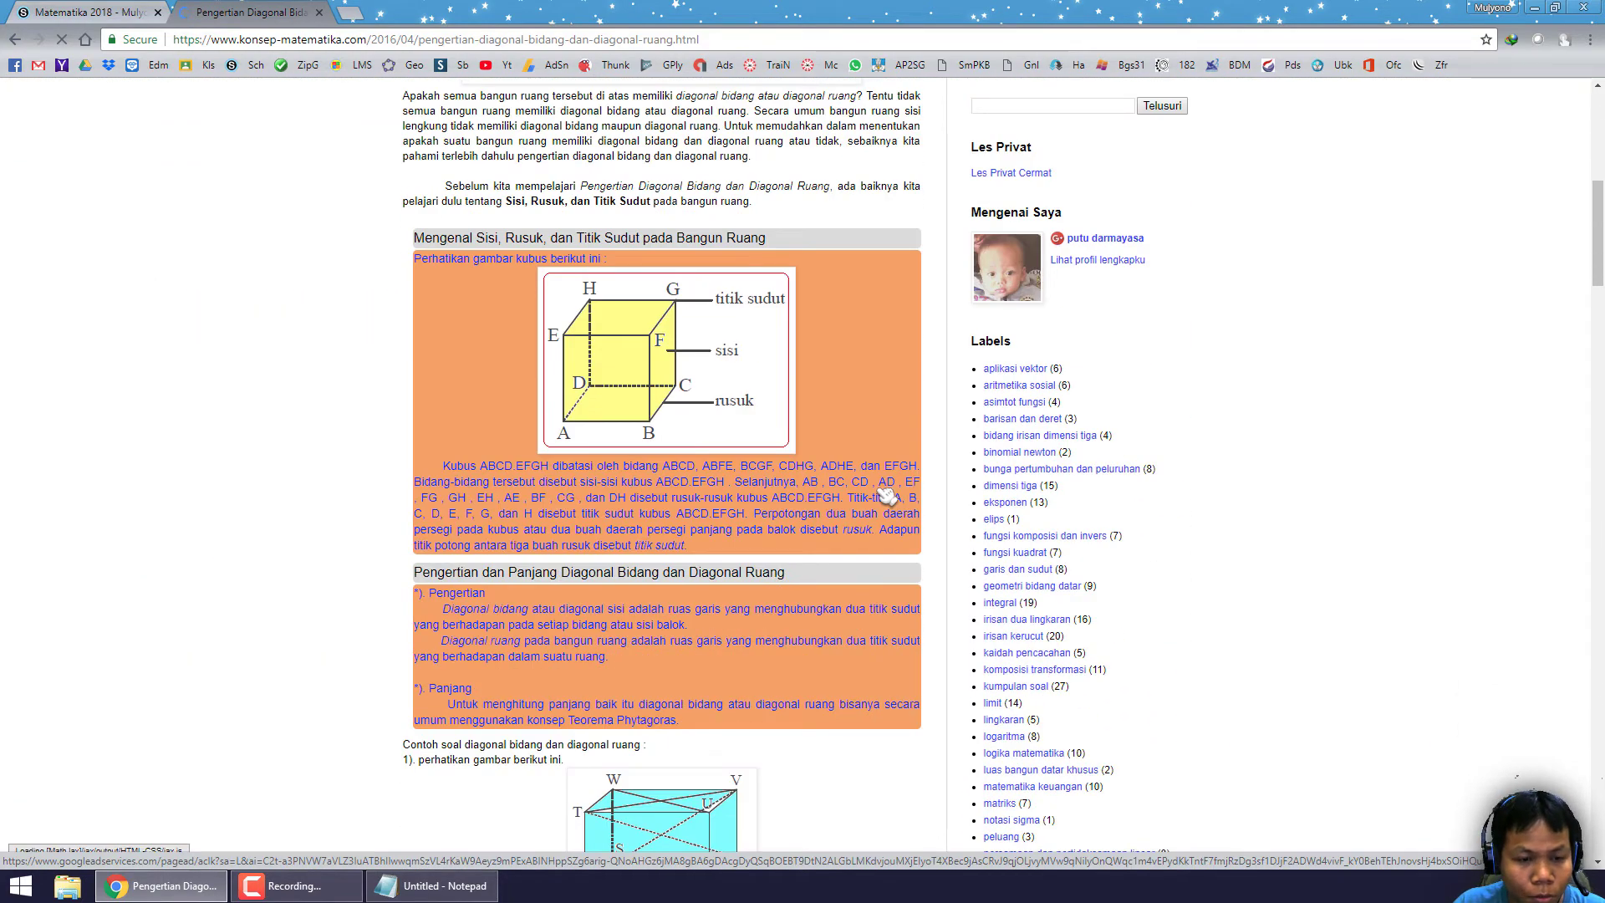
{"action": "scroll", "coordinate": [887, 497], "scroll_direction": "down", "scroll_amount": 2}
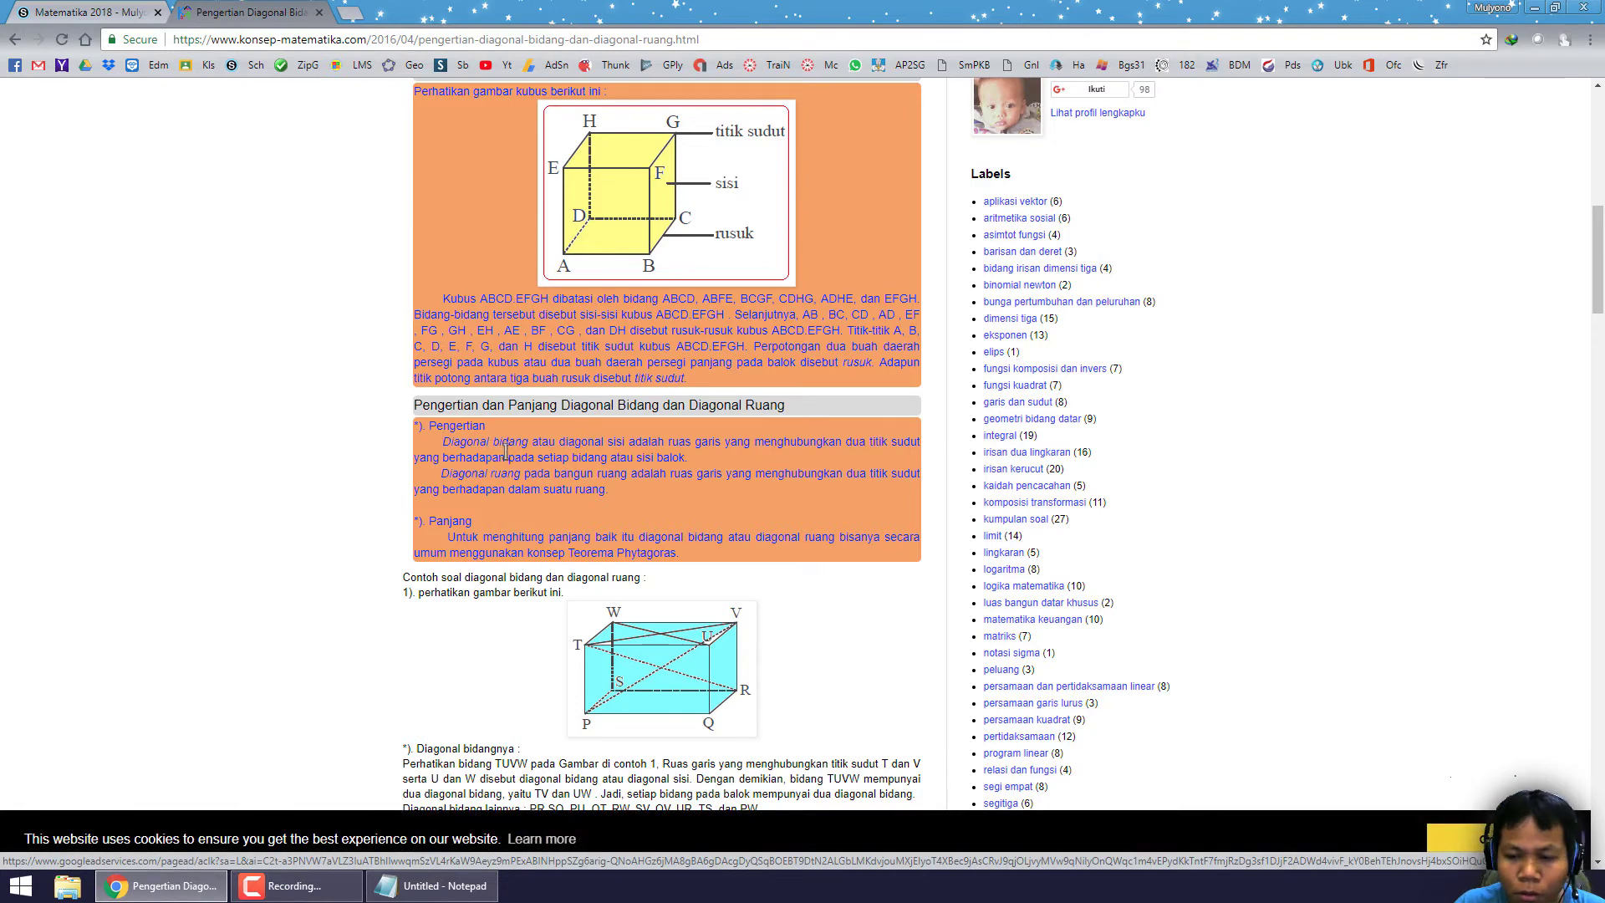
{"action": "left_click", "coordinate": [15, 40]}
Copy the Diagonal Bidang definition sentence from the berpendidikan.com article
{"action": "scroll", "coordinate": [765, 551], "scroll_direction": "down", "scroll_amount": 2}
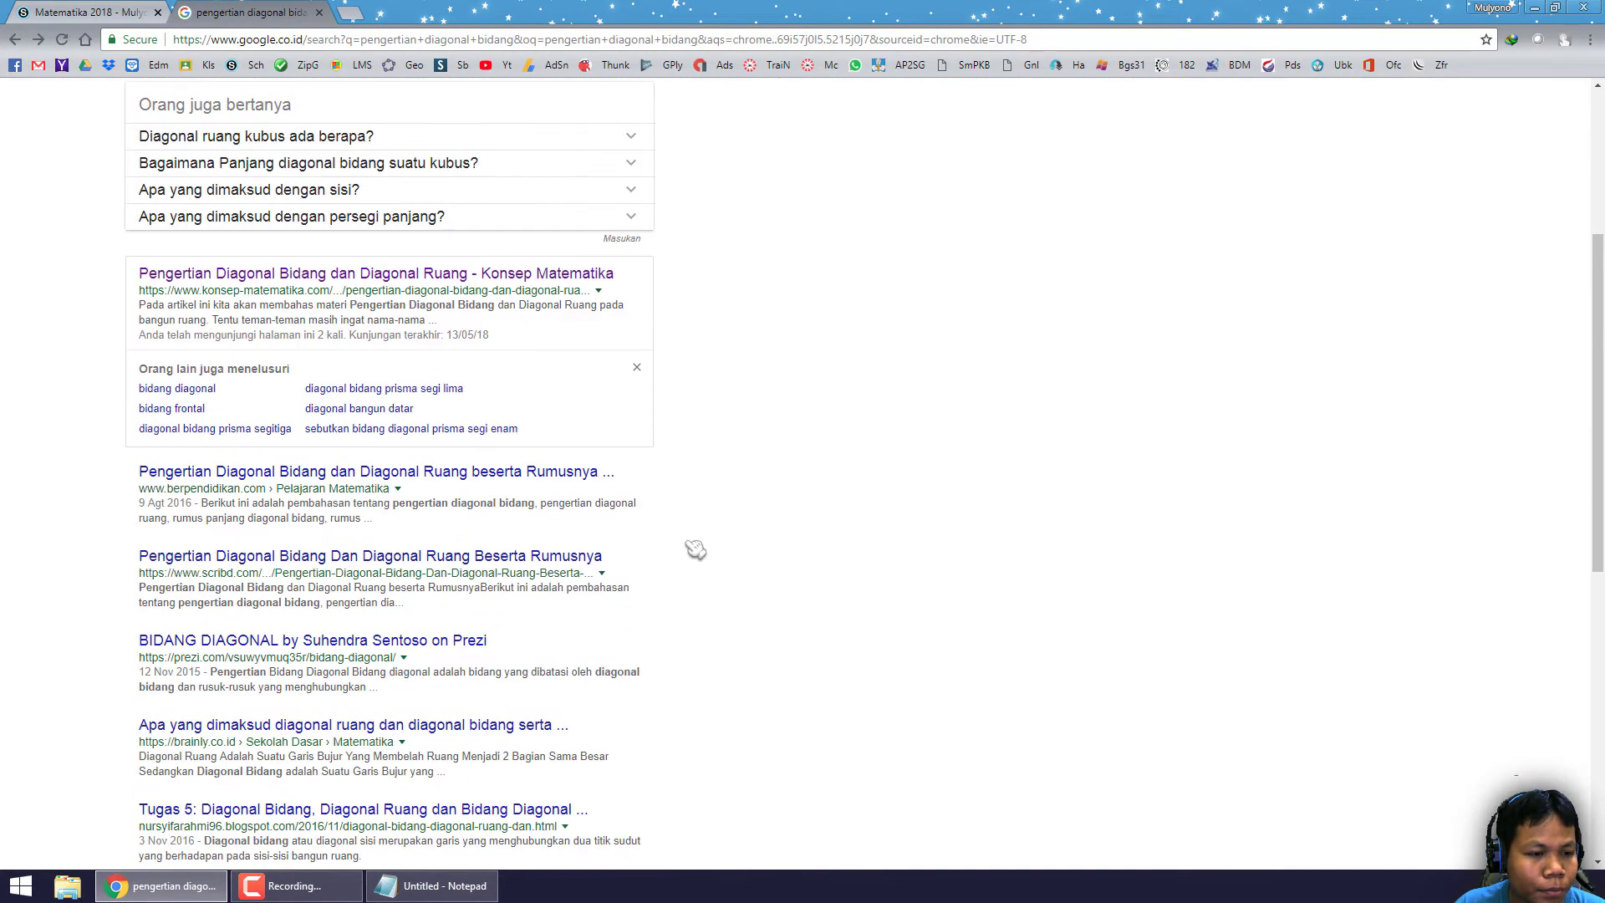
{"action": "left_click", "coordinate": [328, 474]}
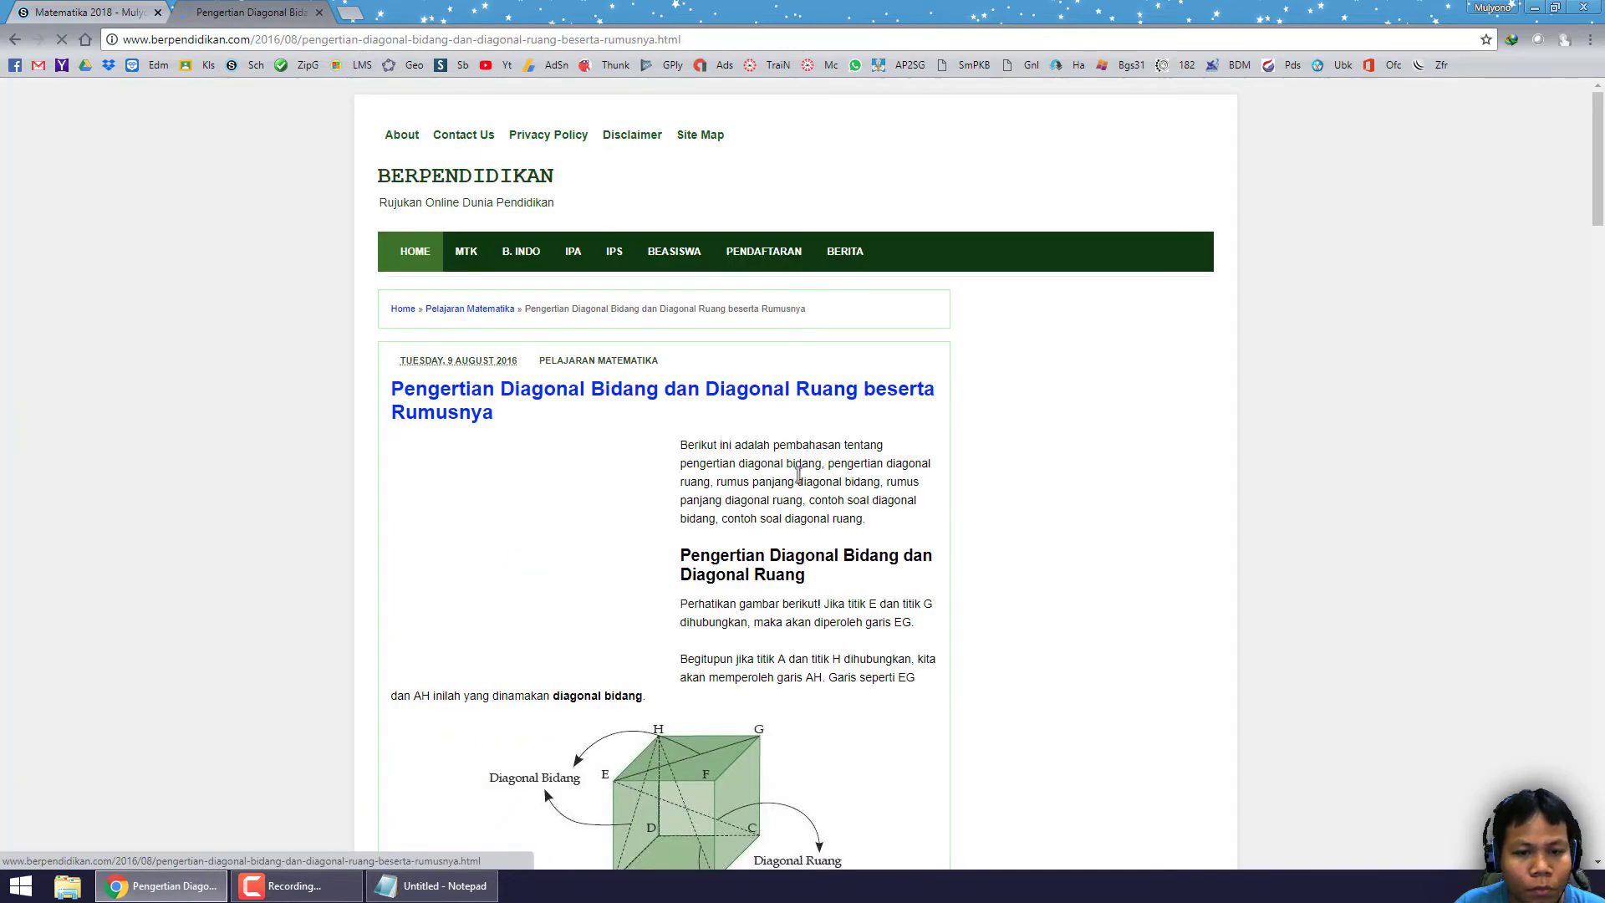
{"action": "scroll", "coordinate": [870, 495], "scroll_direction": "down", "scroll_amount": 3}
{"action": "scroll", "coordinate": [872, 495], "scroll_direction": "down", "scroll_amount": 4}
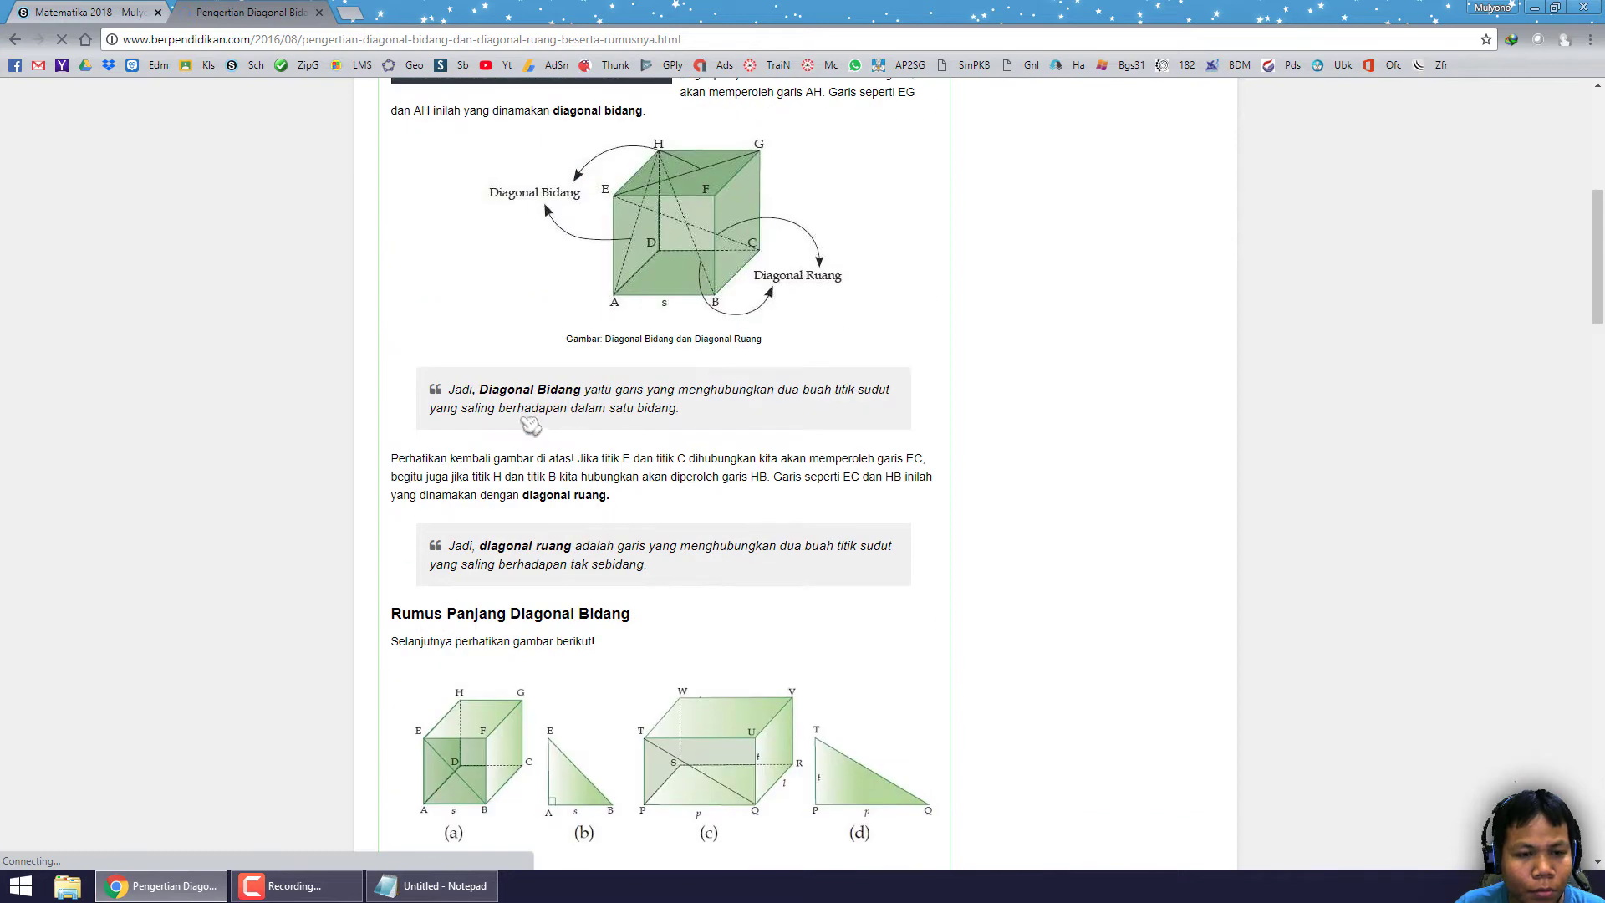
{"action": "left_click_drag", "start_coordinate": [480, 390], "coordinate": [679, 409]}
{"action": "key", "text": "ctrl+c"}
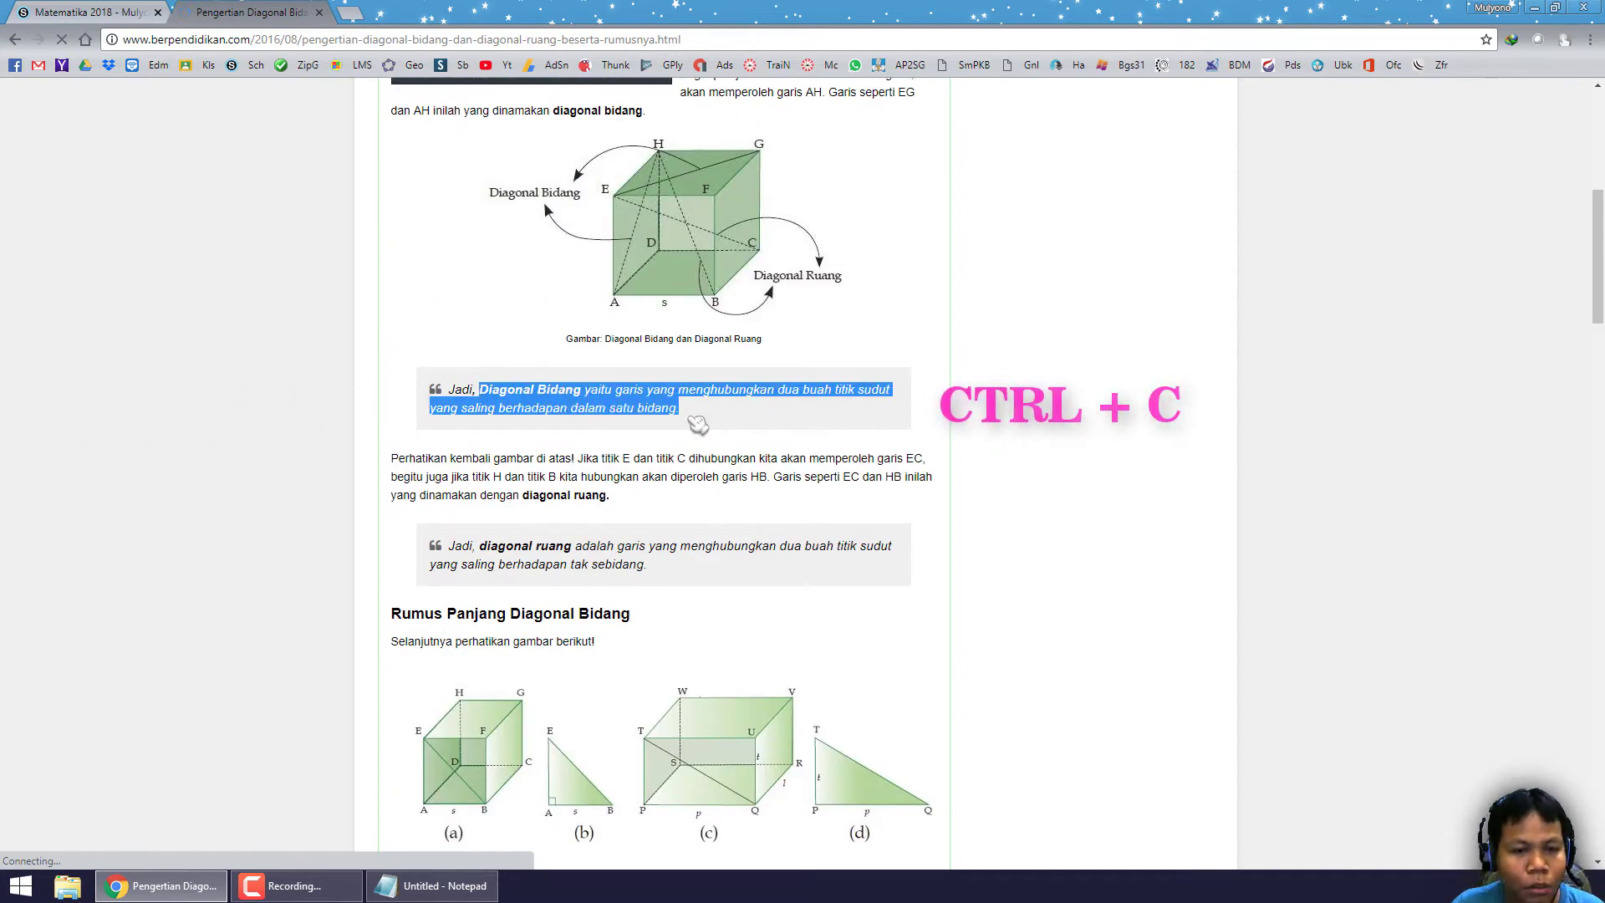
Replace the page's placeholder line with the copied Diagonal Bidang definition
{"action": "left_click", "coordinate": [120, 15]}
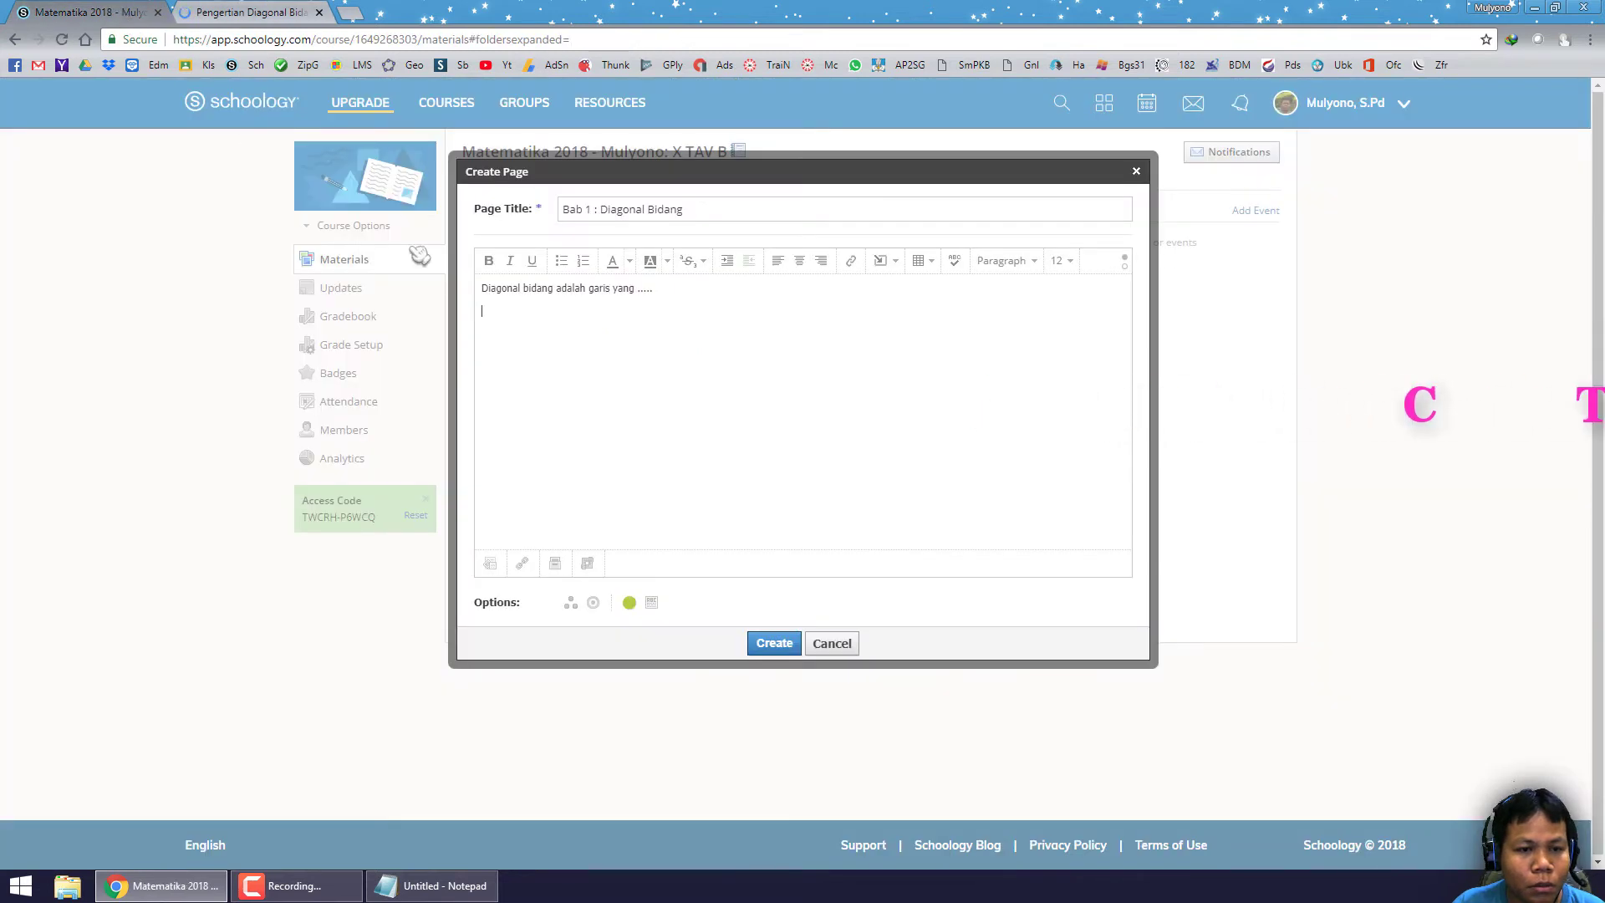
{"action": "left_click_drag", "start_coordinate": [688, 294], "coordinate": [421, 290]}
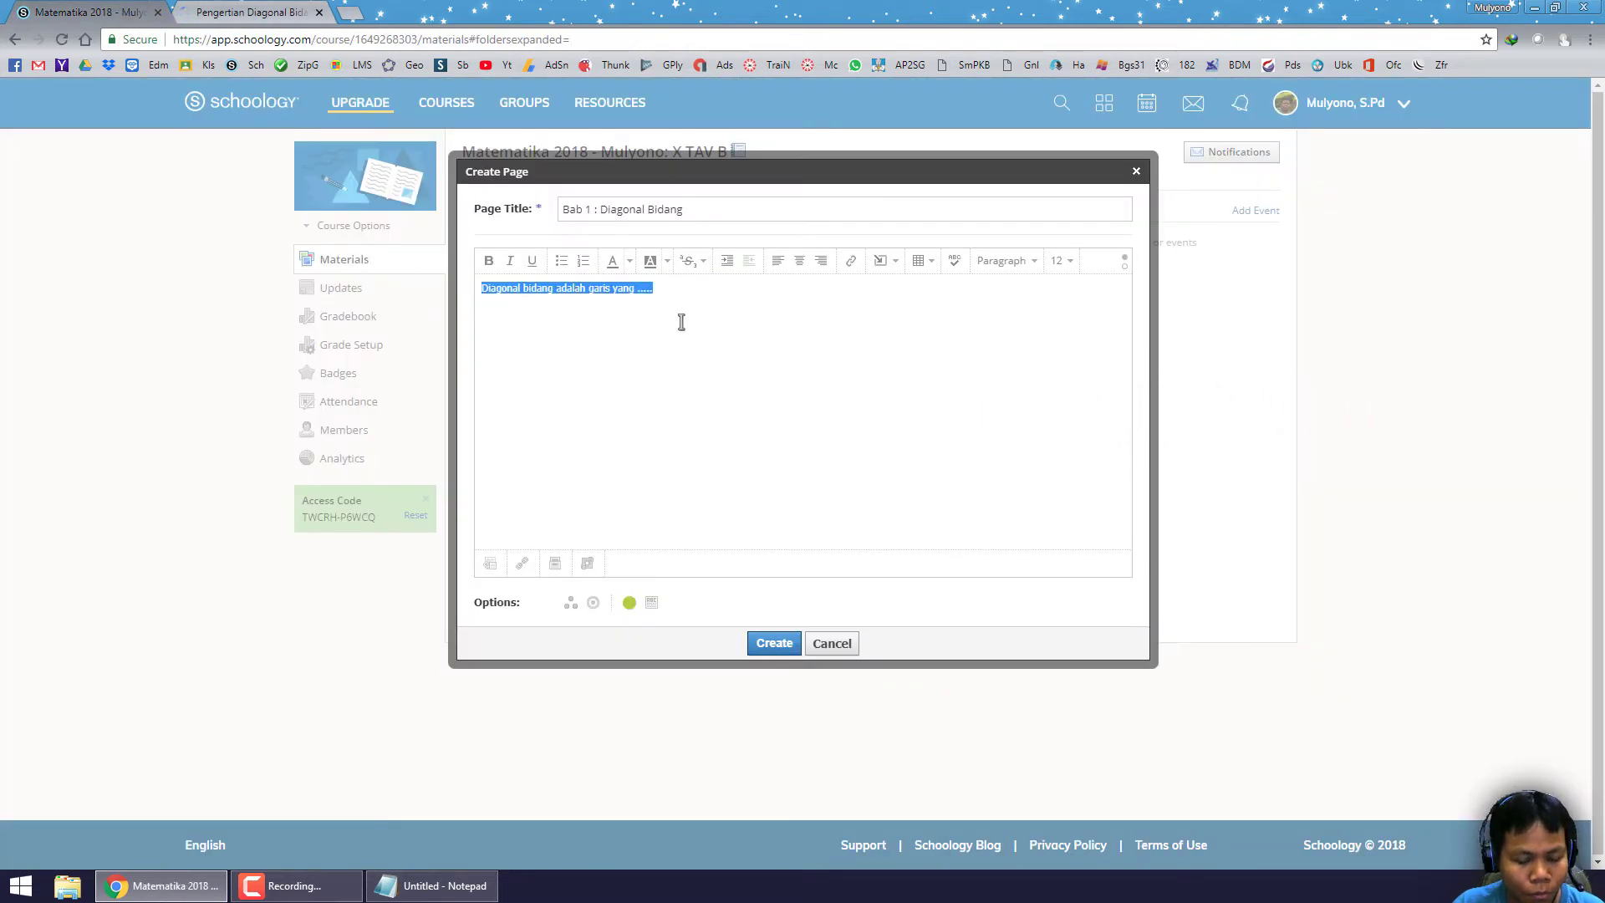
{"action": "key", "text": "ctrl+v"}
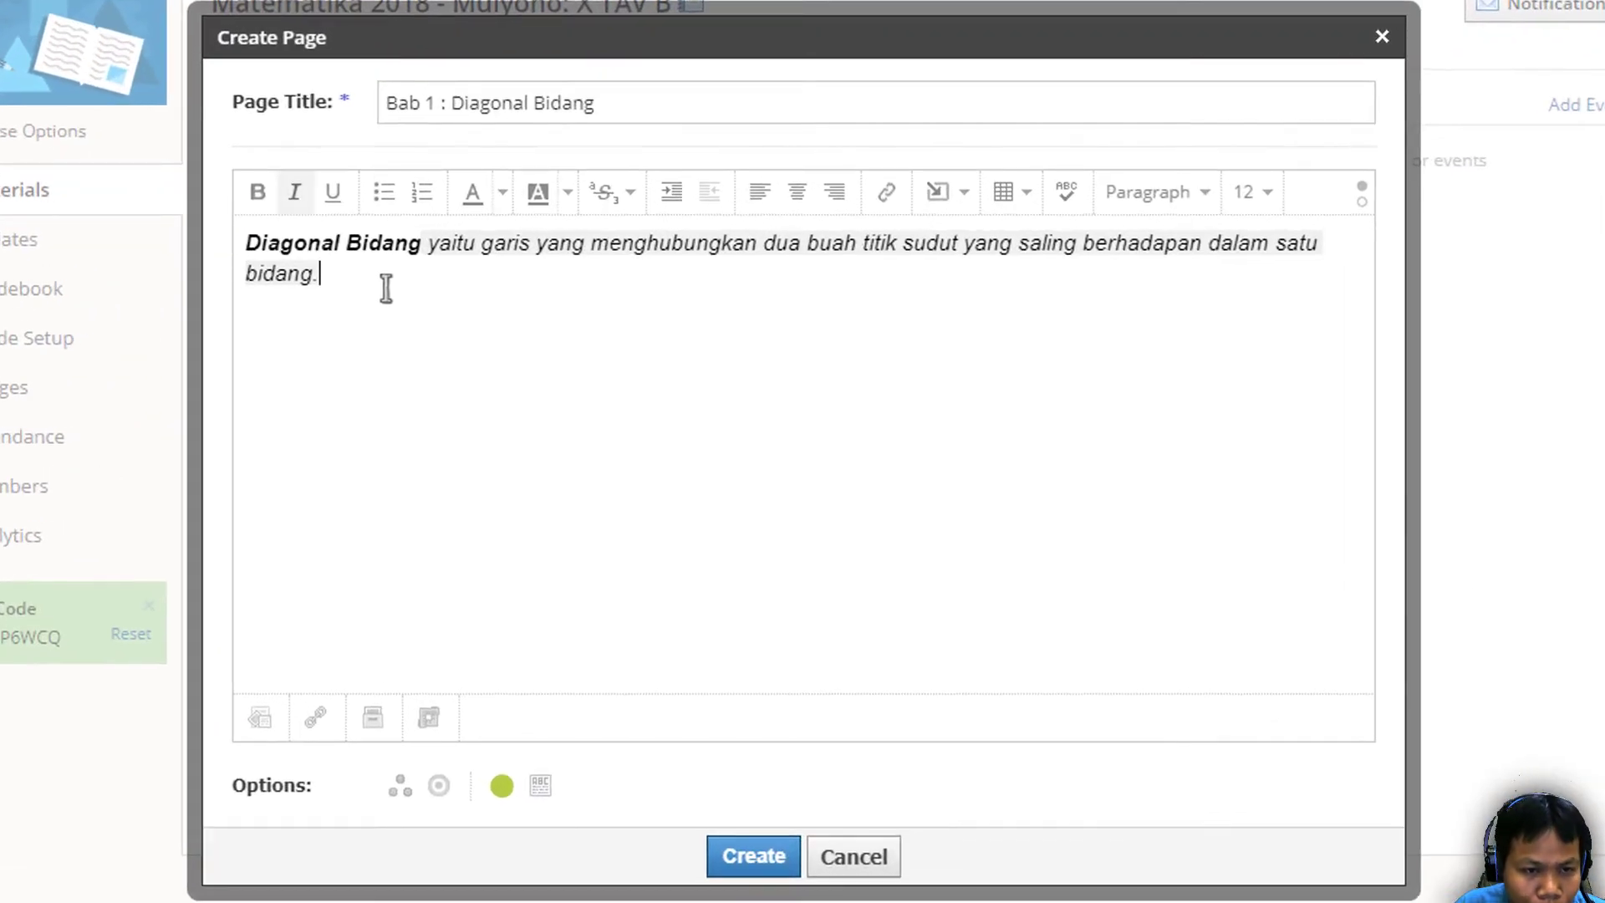
Clear the pasted definition's source formatting so it becomes plain text
{"action": "left_click_drag", "start_coordinate": [398, 285], "coordinate": [243, 258]}
{"action": "key", "text": "ctrl+a"}
{"action": "left_click", "coordinate": [479, 325]}
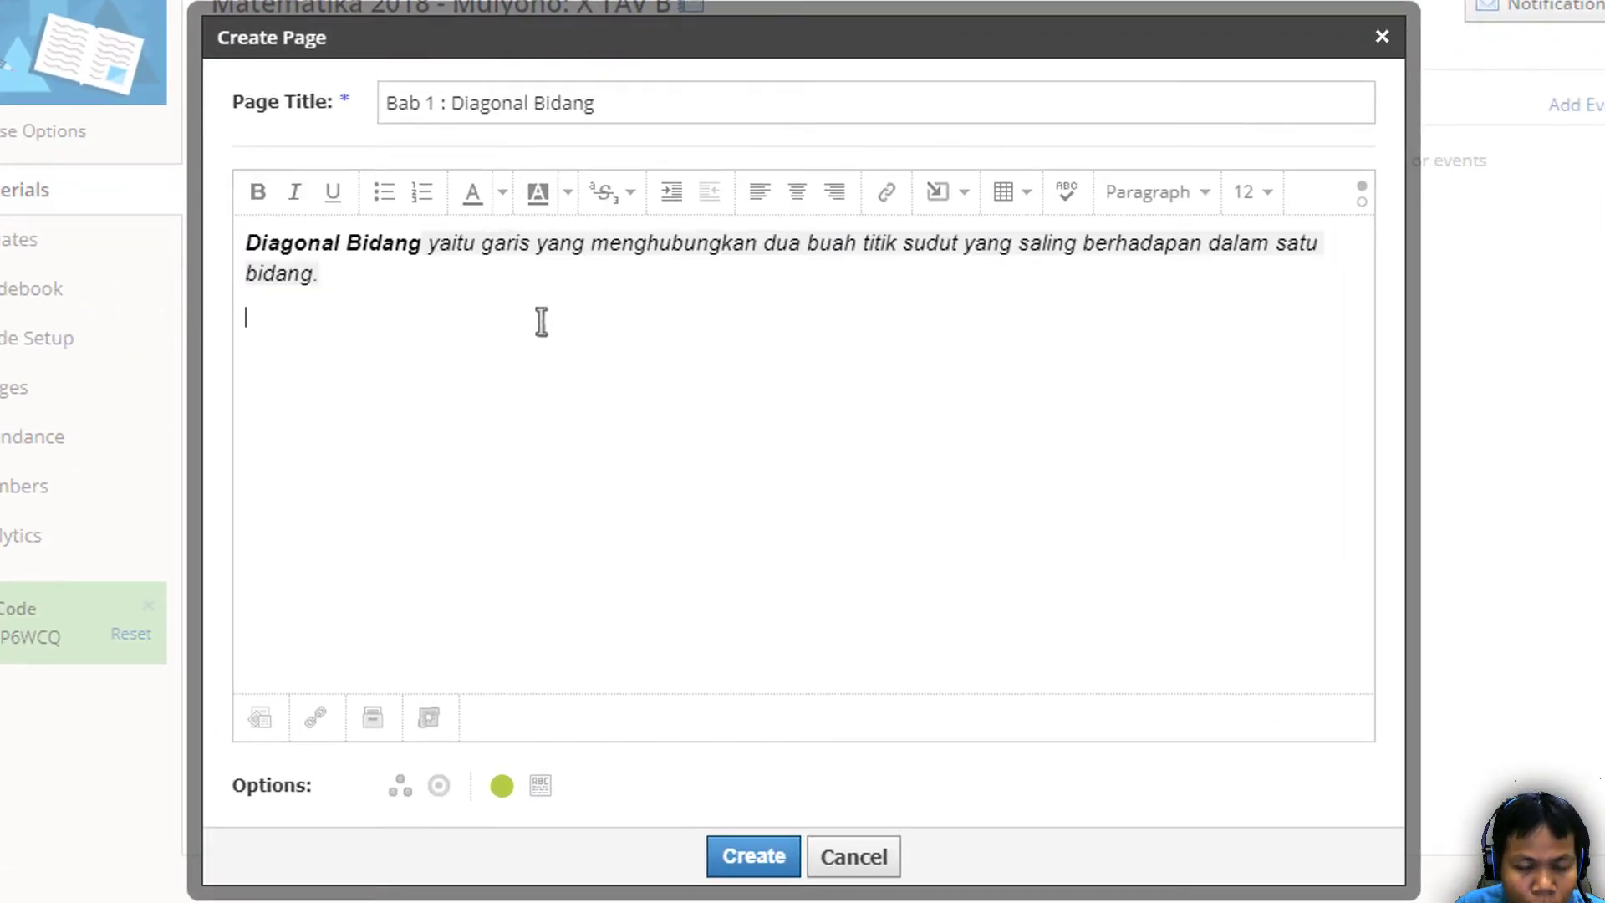
{"action": "left_click_drag", "start_coordinate": [402, 290], "coordinate": [243, 258]}
{"action": "key", "text": "ctrl+a"}
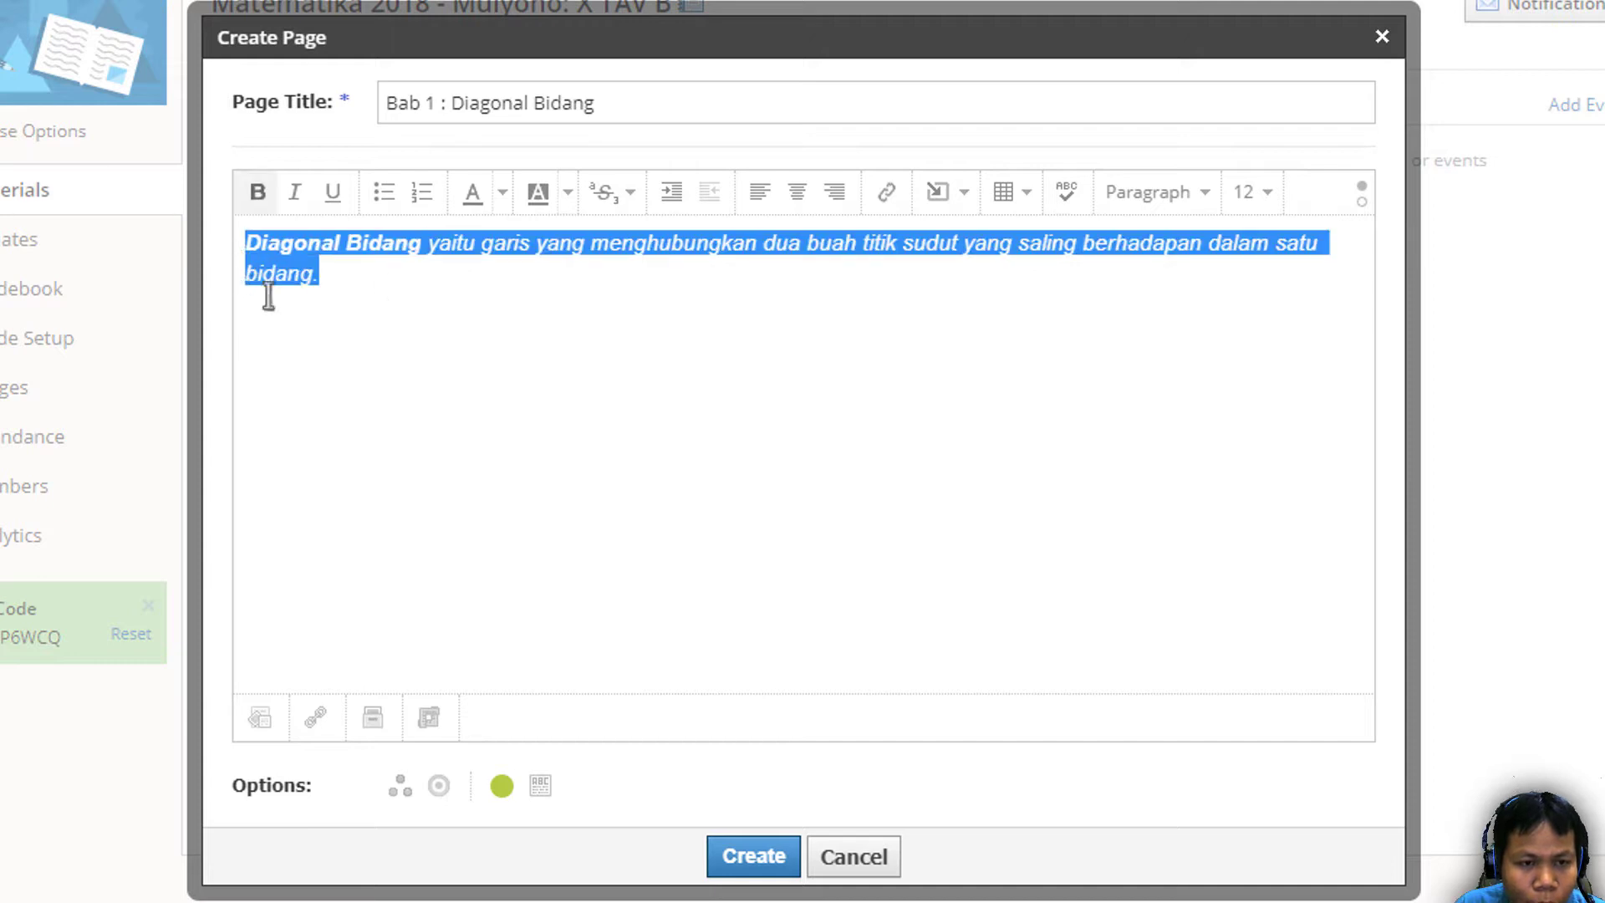
{"action": "left_click", "coordinate": [641, 199]}
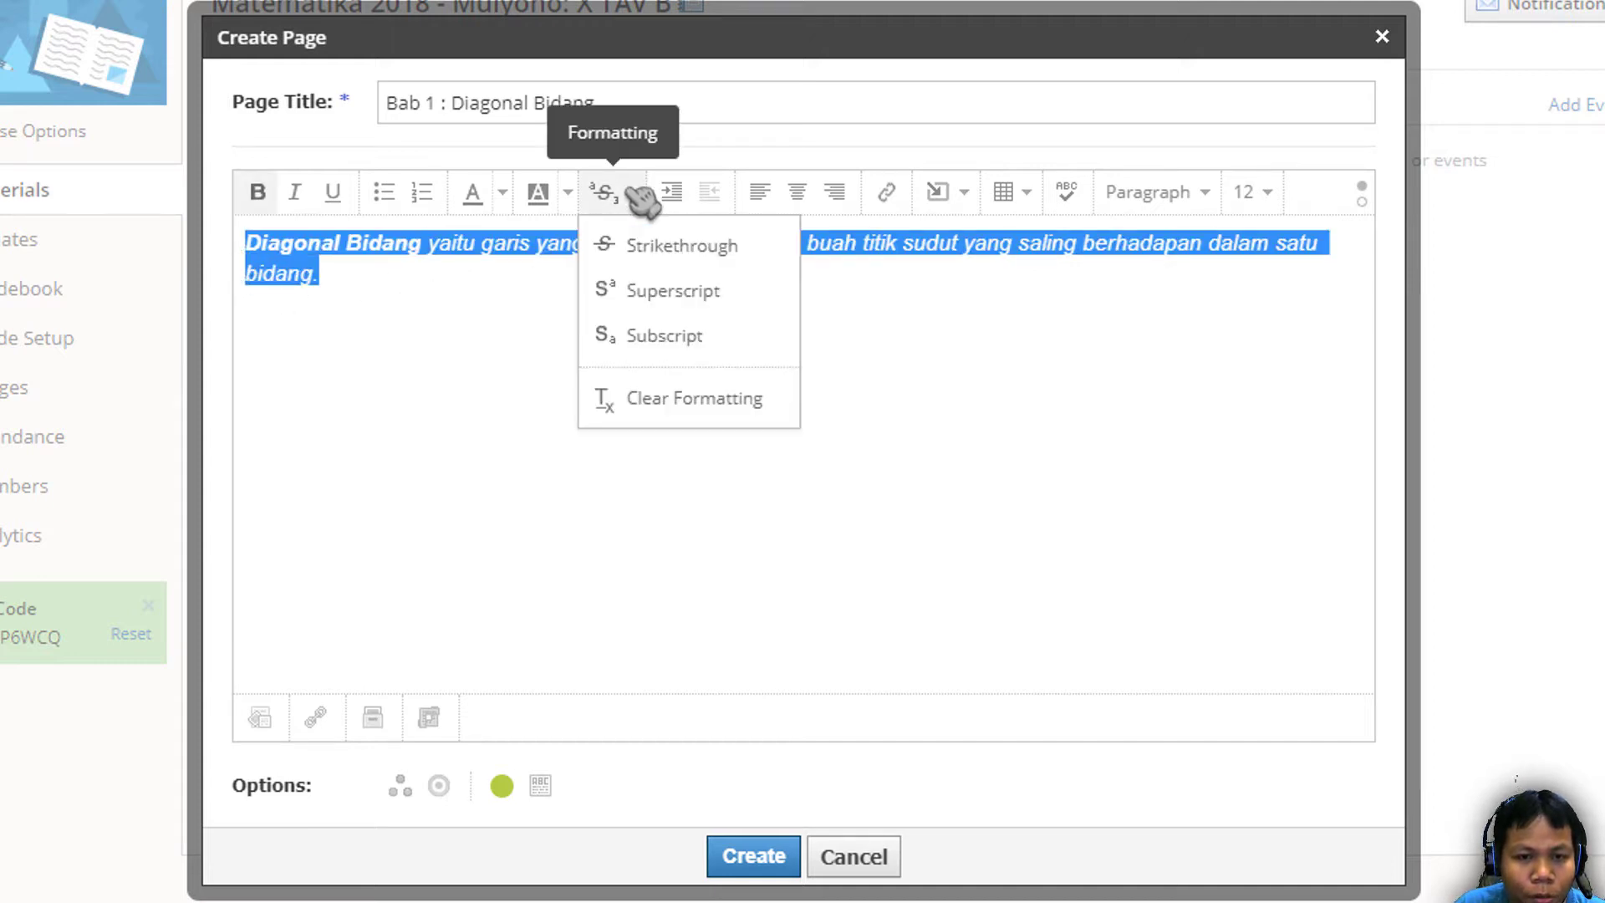
{"action": "left_click", "coordinate": [682, 410]}
{"action": "left_click", "coordinate": [443, 331]}
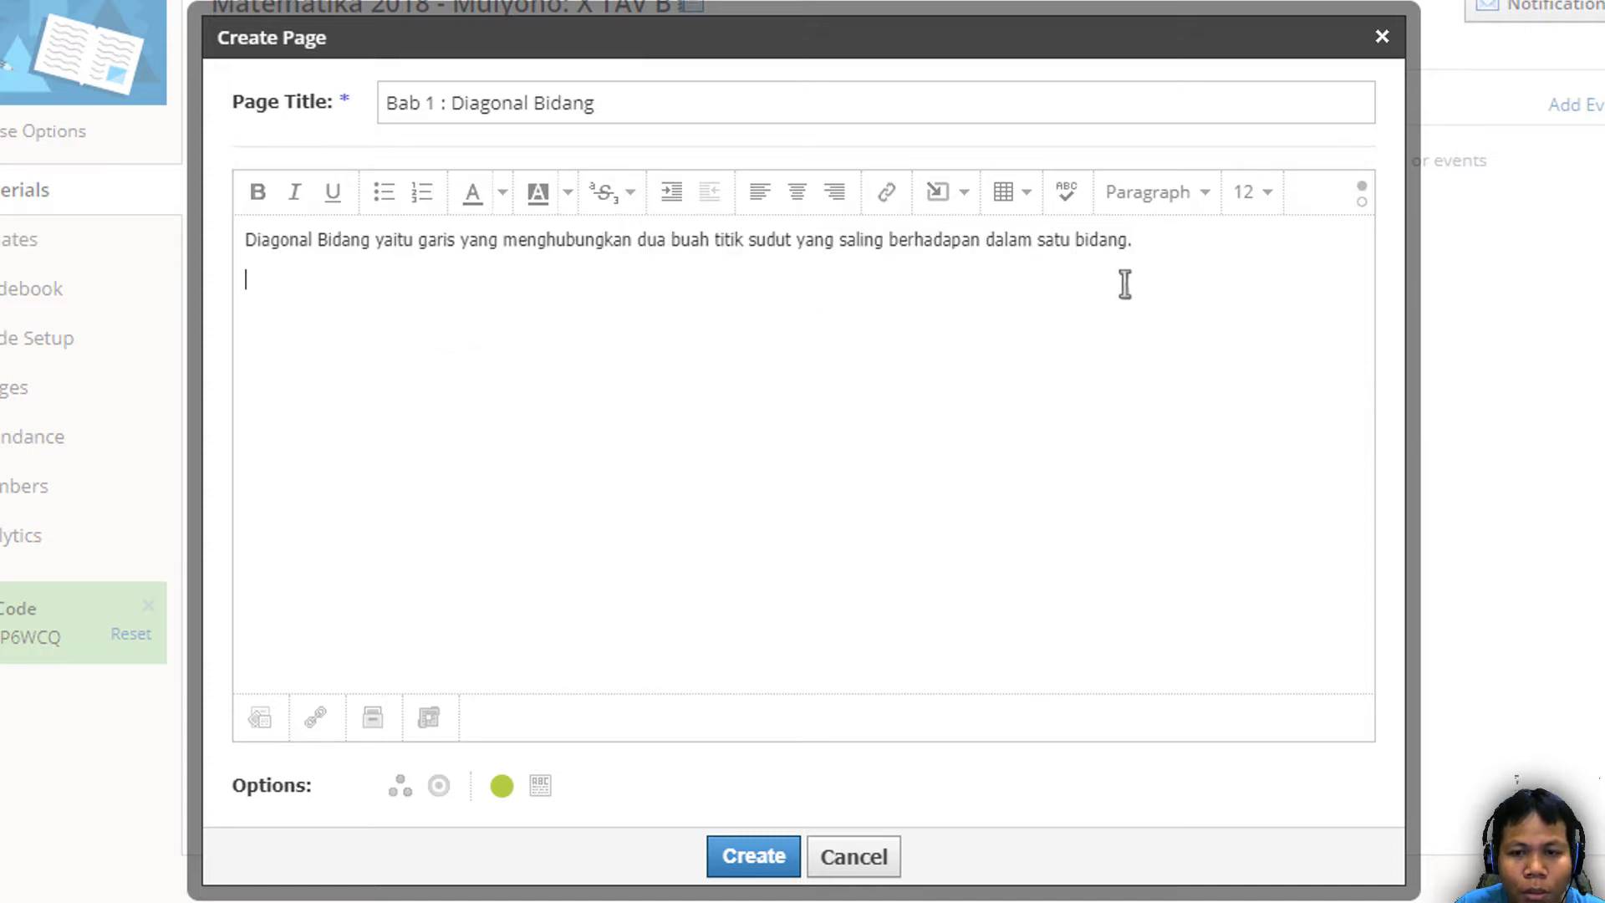
{"action": "left_click", "coordinate": [1153, 244]}
{"action": "left_click", "coordinate": [238, 242], "text": "shift"}
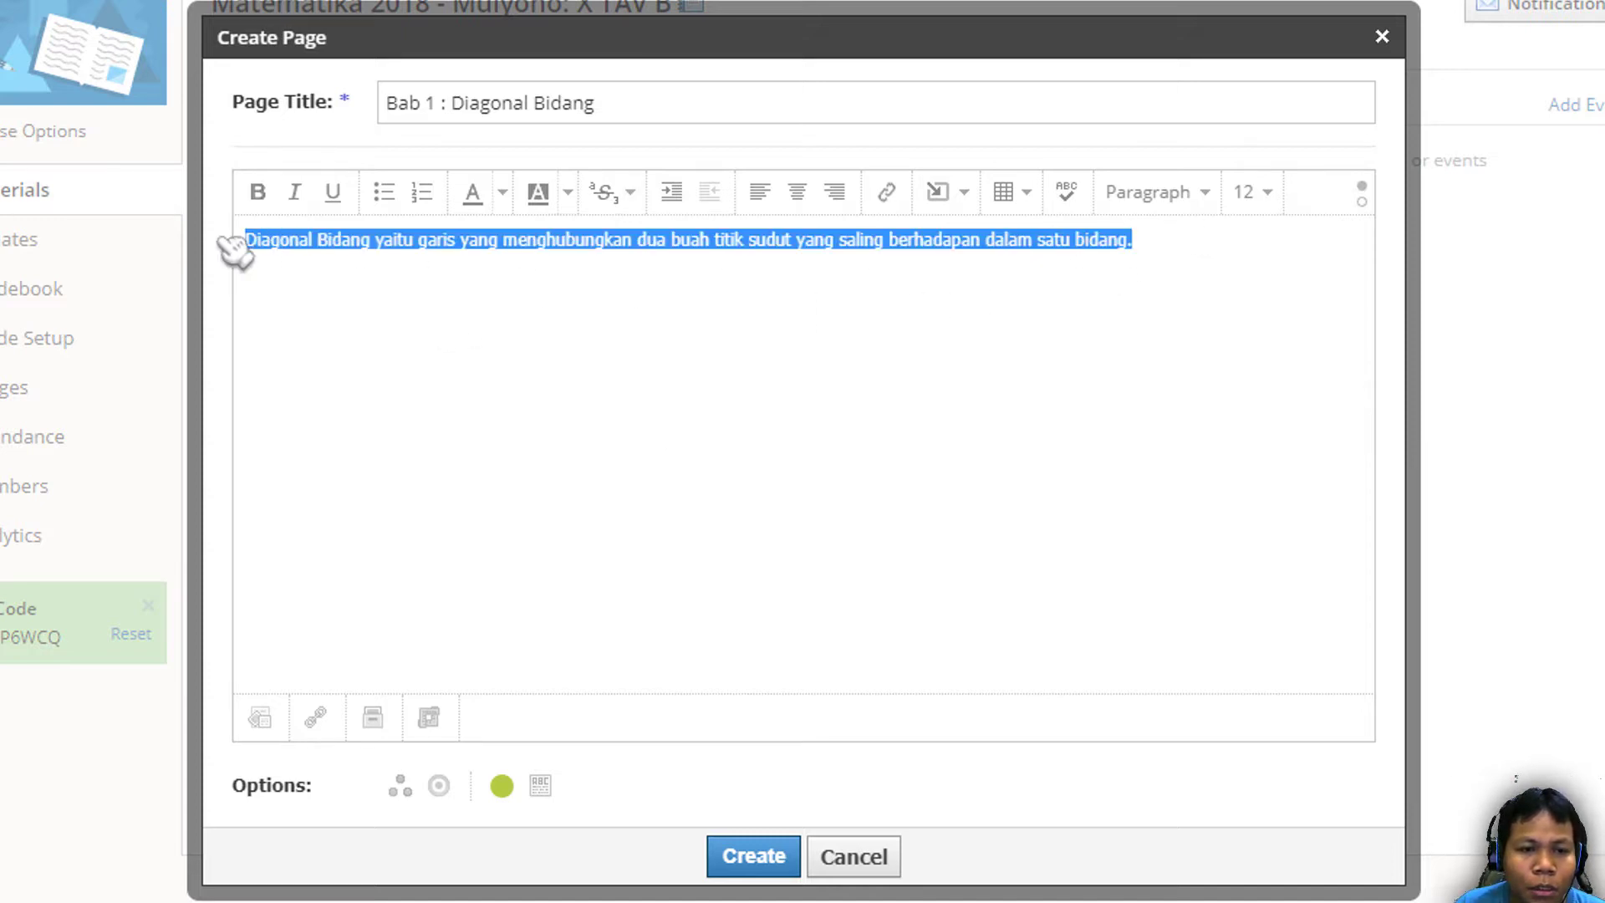
Set the definition text to size 14 and make 'Diagonal Bidang' bold
{"action": "left_click", "coordinate": [1267, 194]}
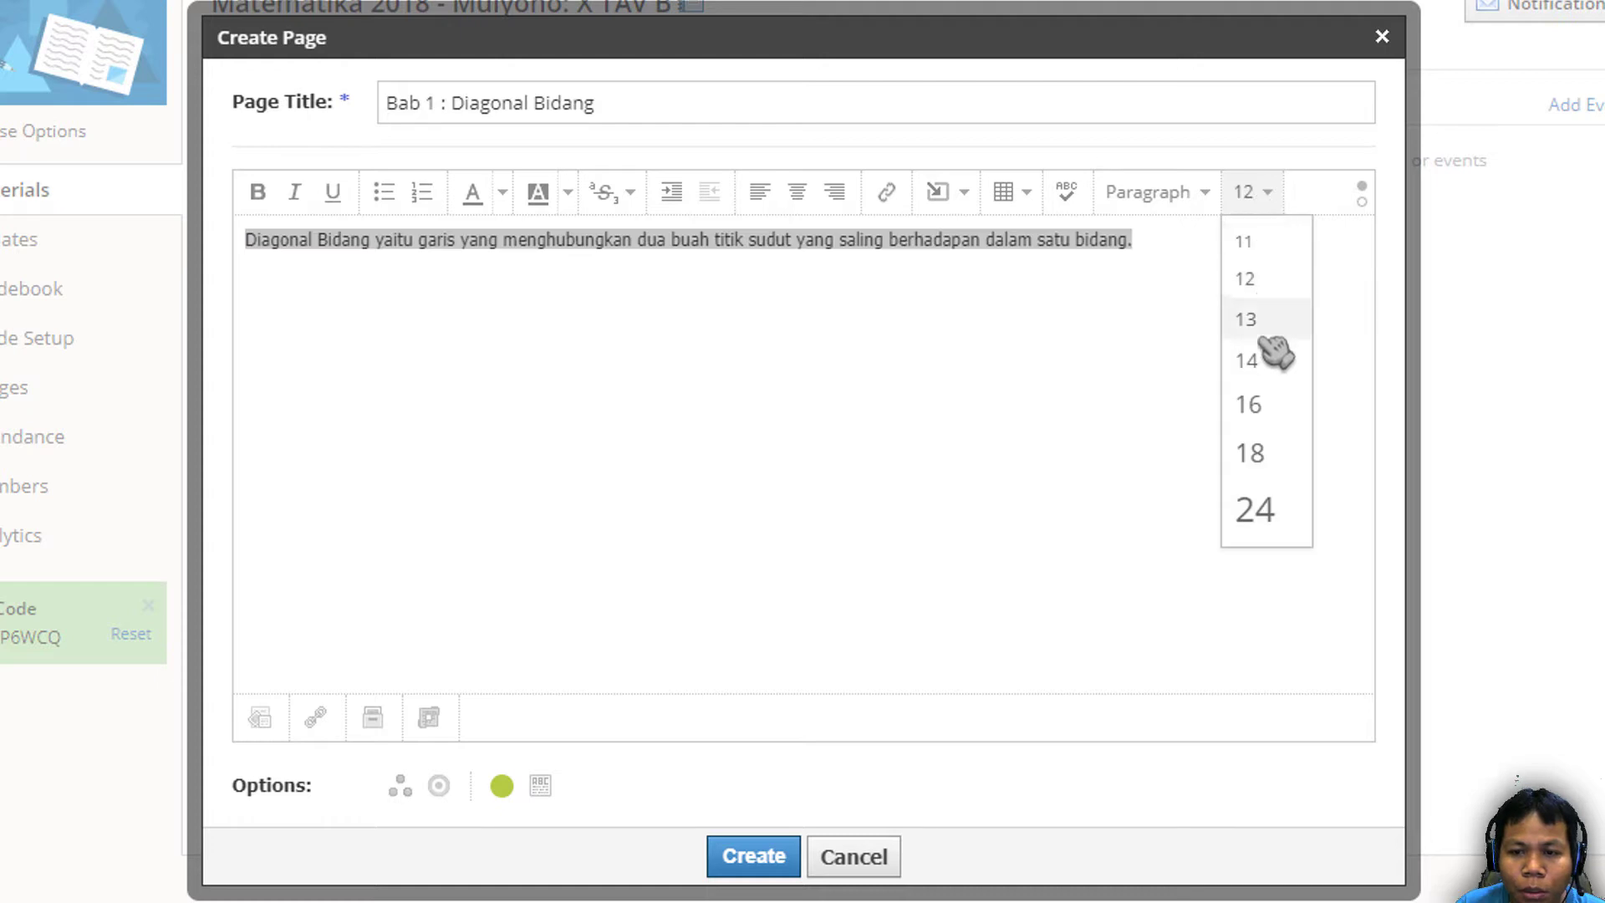
{"action": "left_click", "coordinate": [1267, 360]}
{"action": "left_click", "coordinate": [819, 333]}
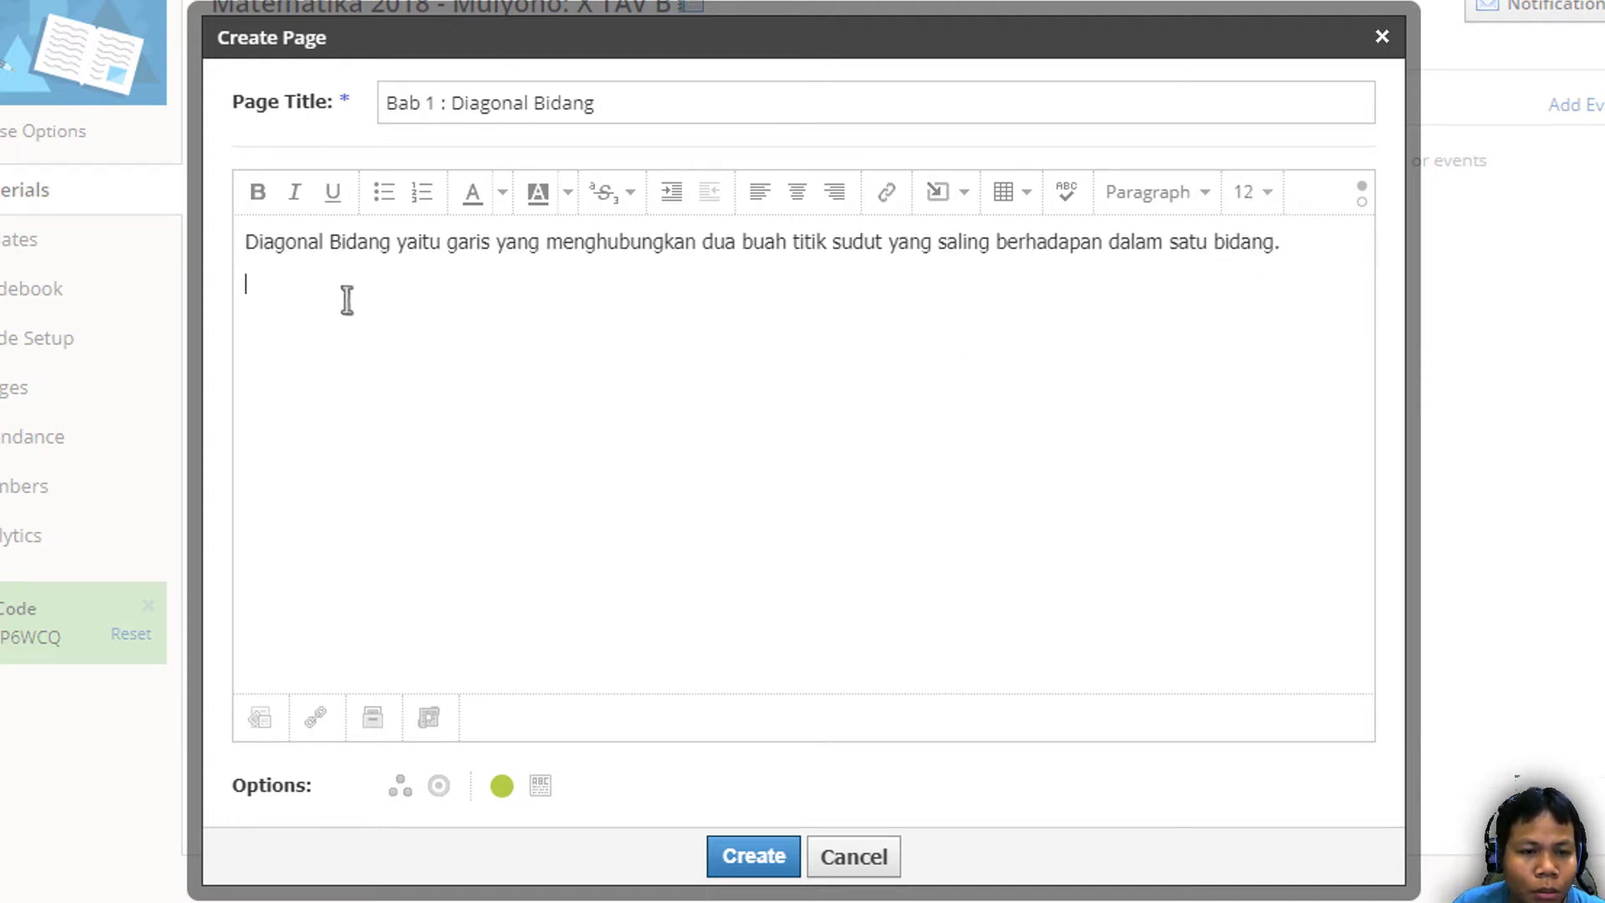
{"action": "left_click_drag", "start_coordinate": [386, 241], "coordinate": [242, 241]}
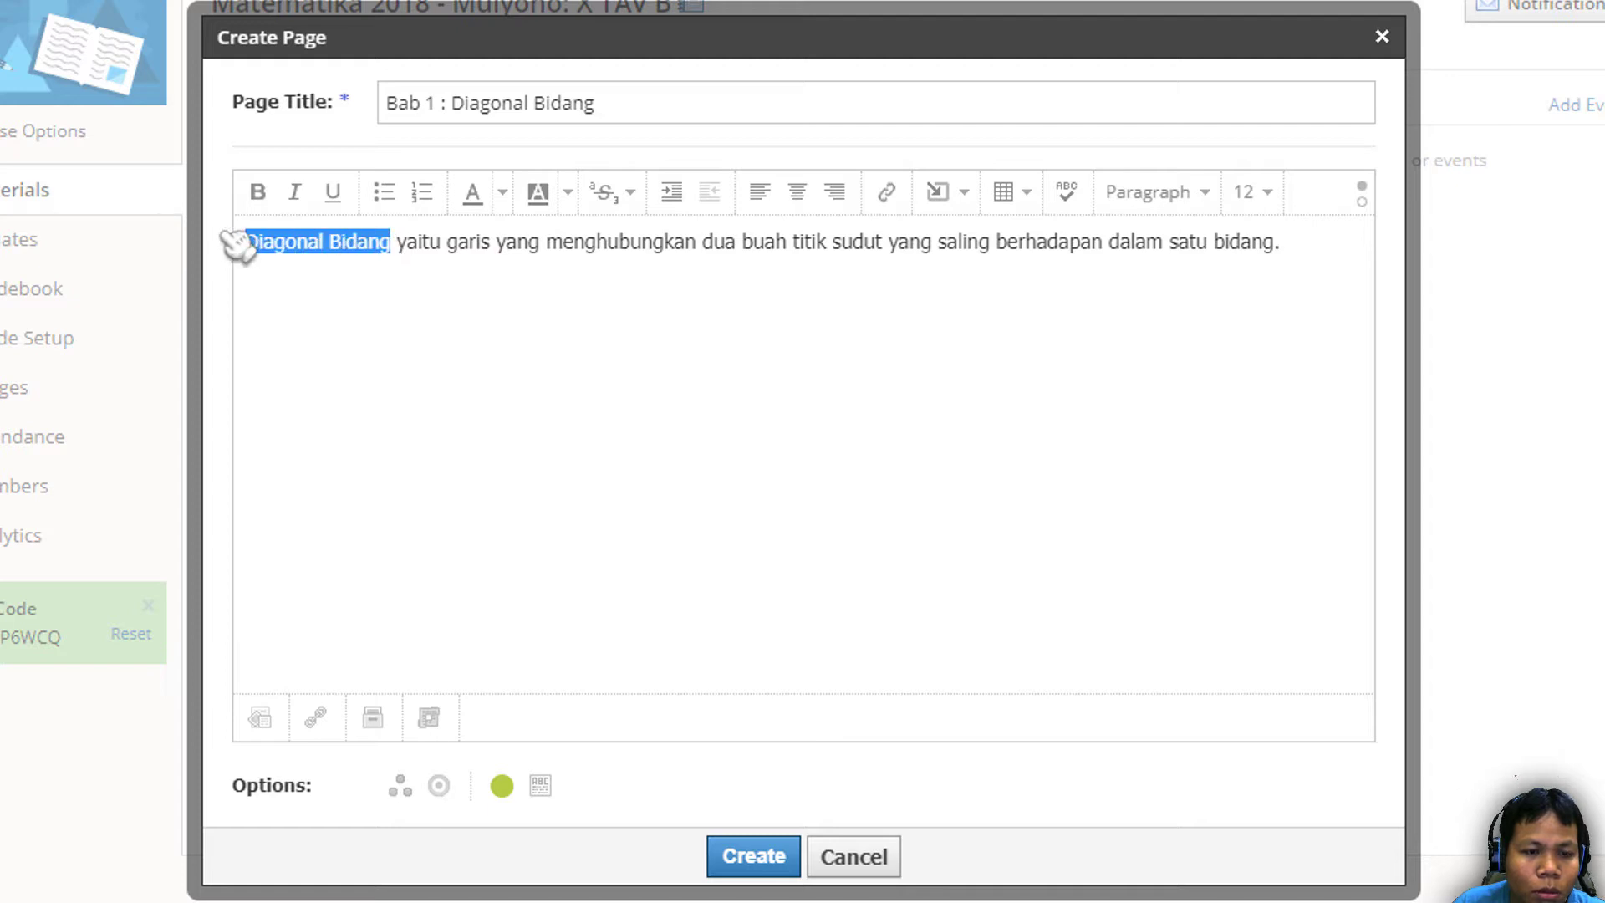
{"action": "left_click", "coordinate": [257, 192]}
{"action": "left_click", "coordinate": [420, 371]}
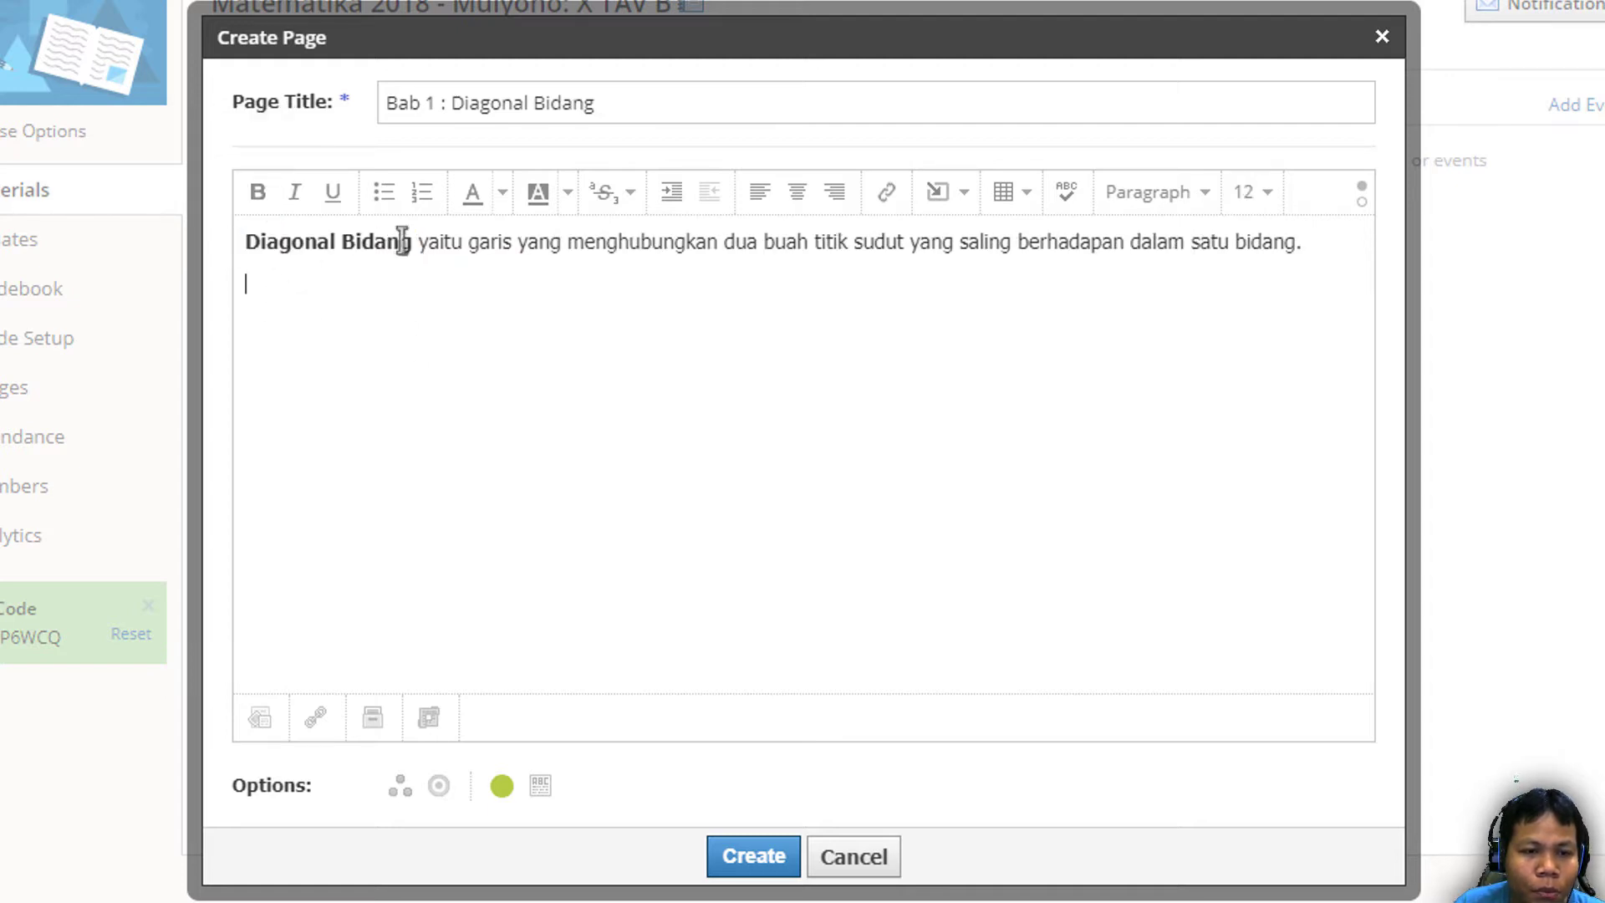
Colour the term 'Diagonal Bidang' red, undoing an accidental red highlight
{"action": "left_click_drag", "start_coordinate": [413, 241], "coordinate": [197, 243]}
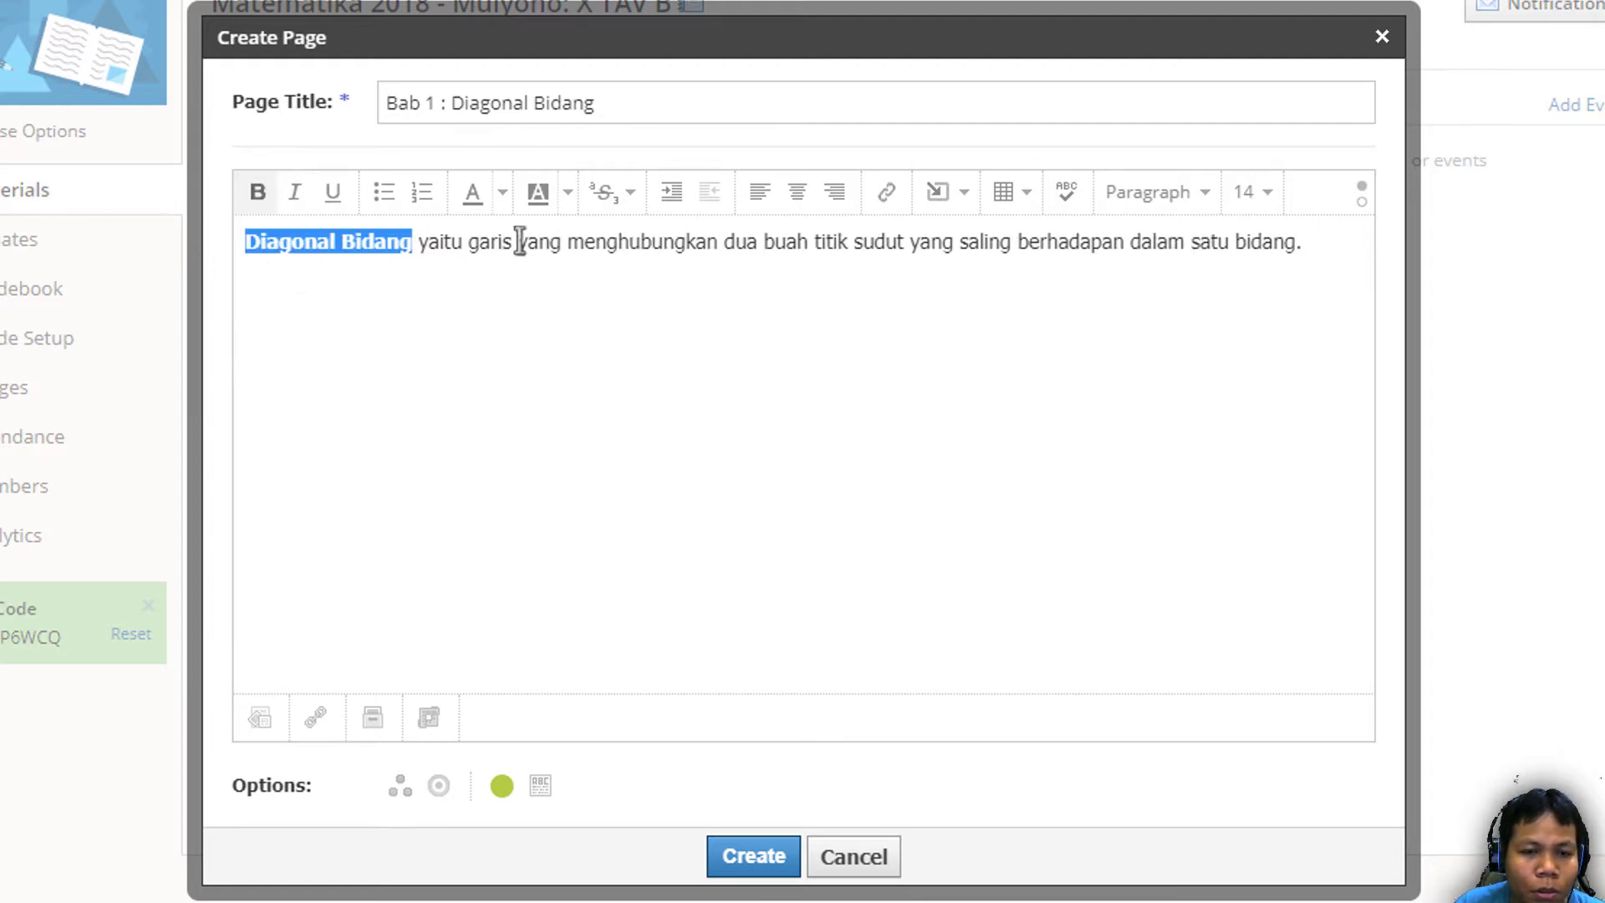
{"action": "left_click", "coordinate": [577, 193]}
{"action": "left_click", "coordinate": [544, 315]}
{"action": "left_click", "coordinate": [362, 357]}
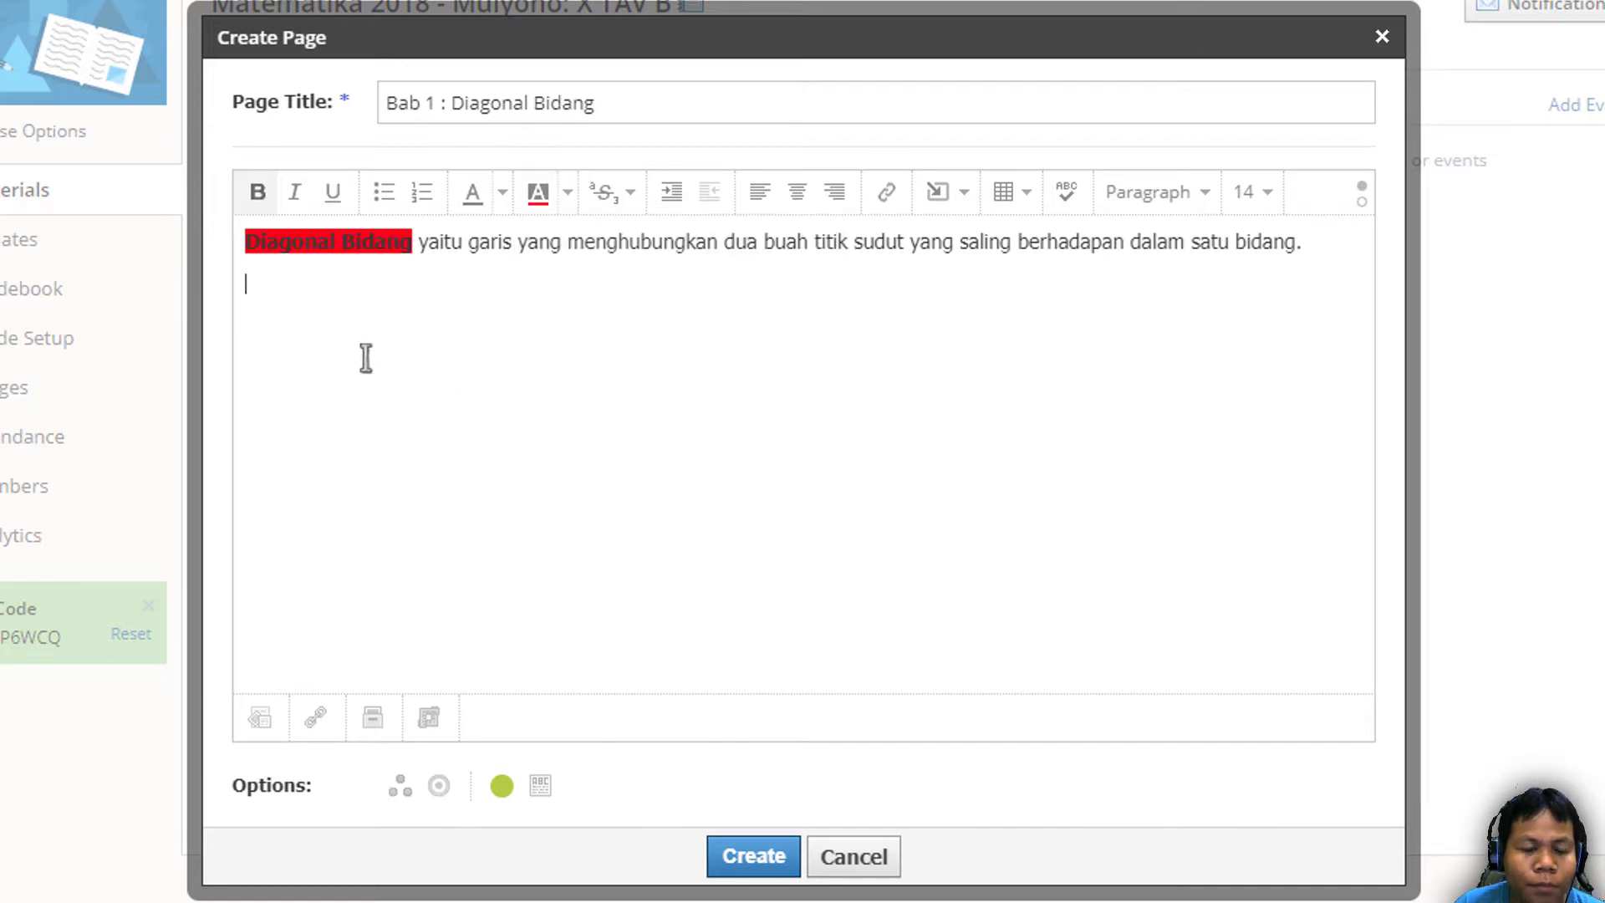
{"action": "key", "text": "ctrl+z"}
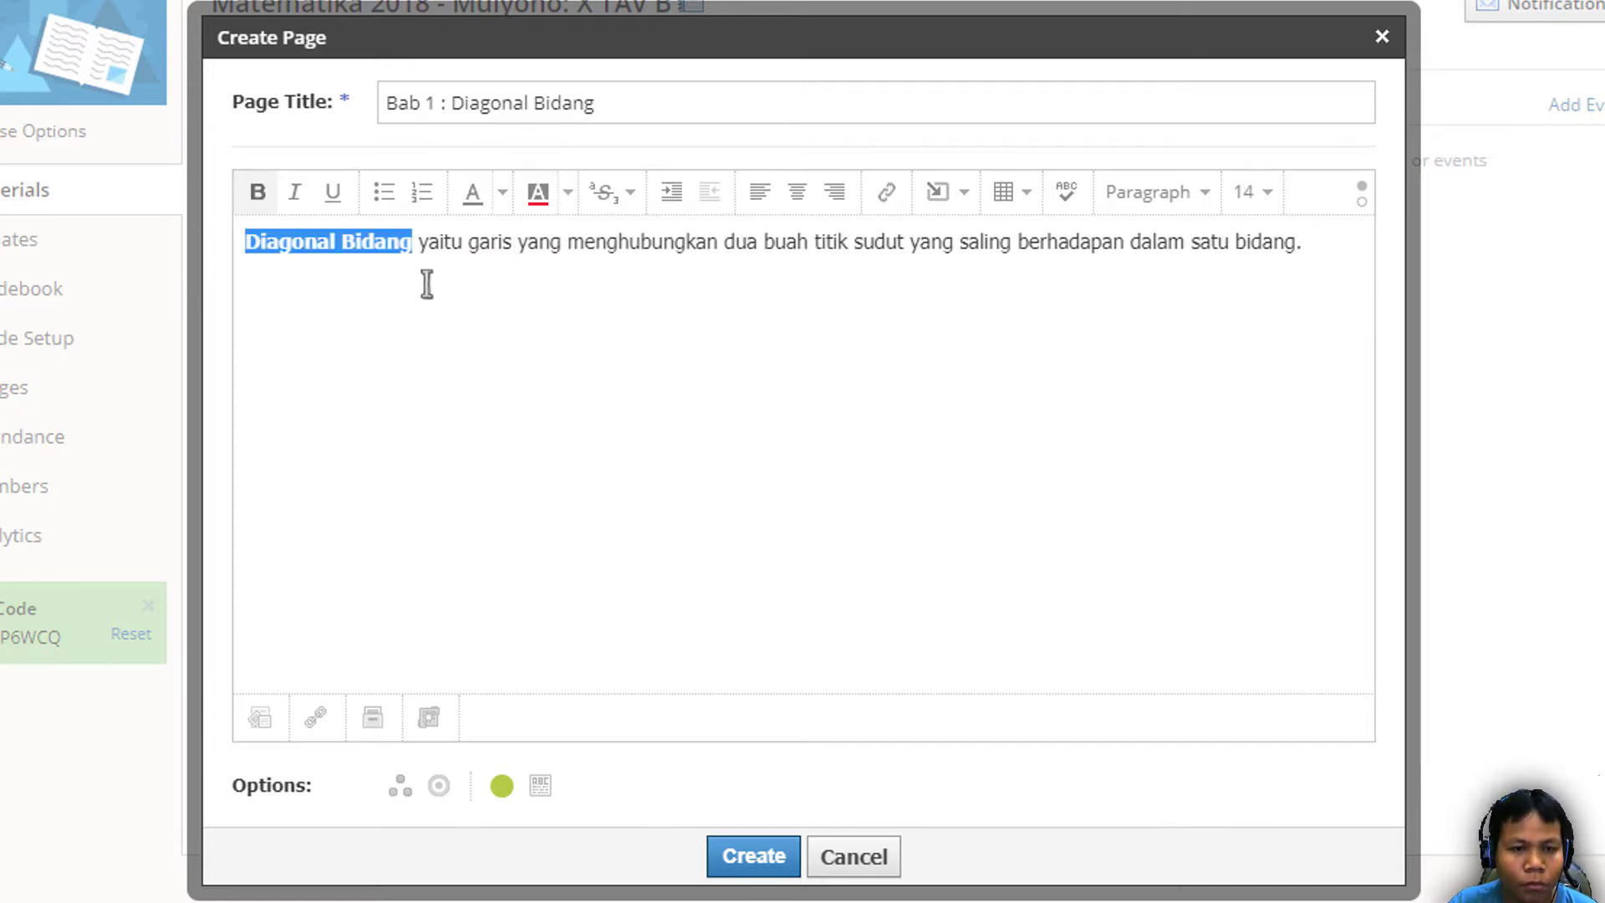
{"action": "left_click", "coordinate": [406, 243]}
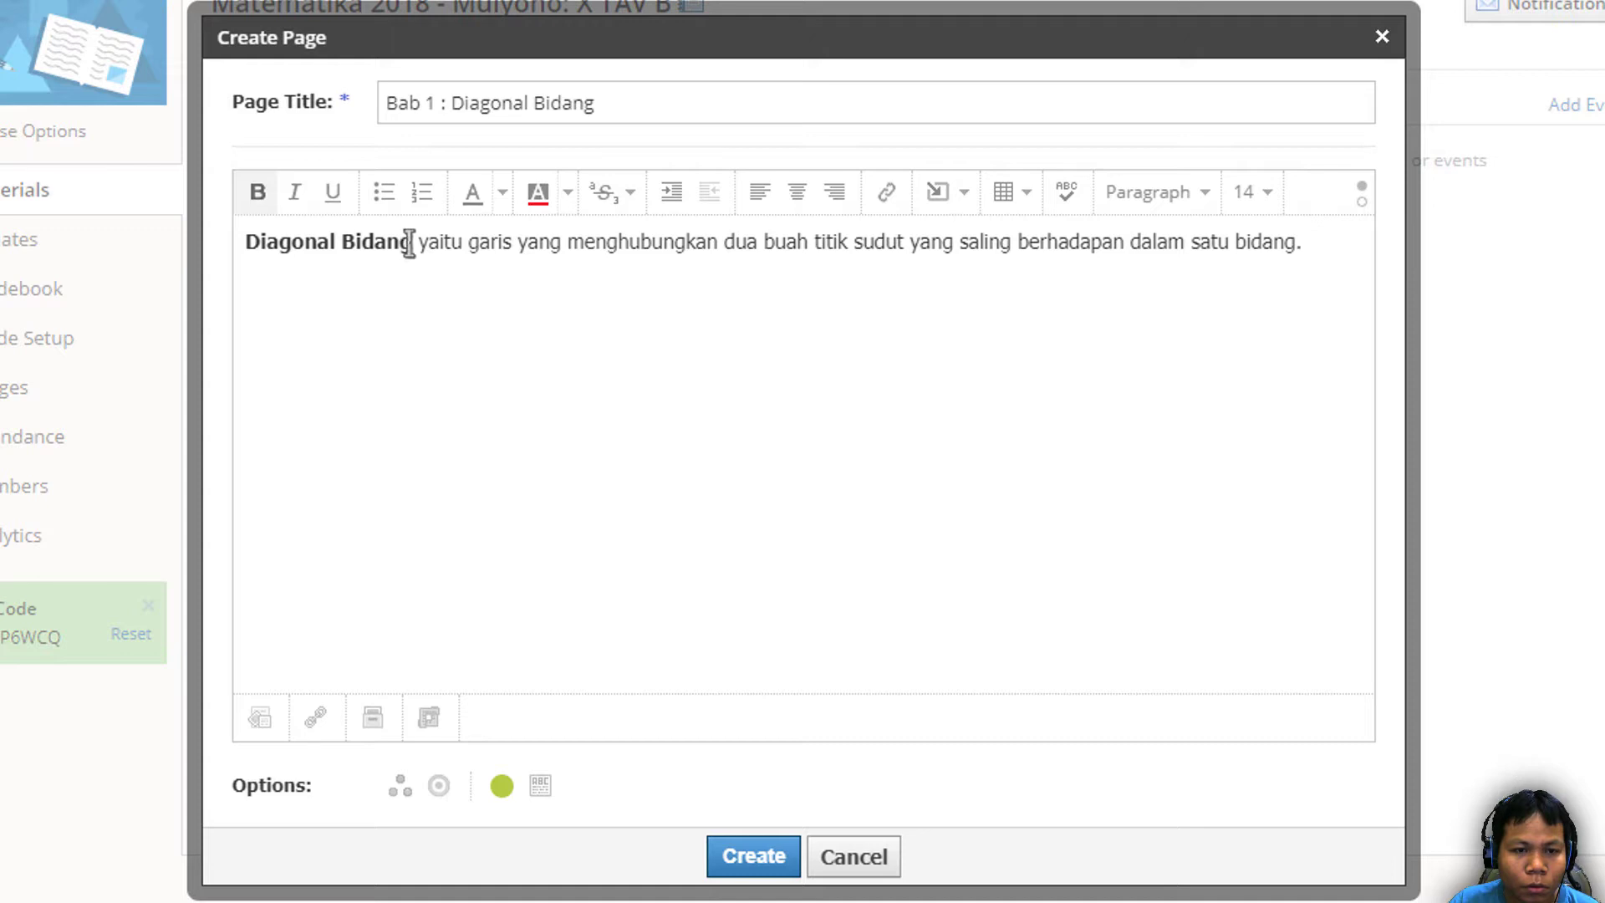
{"action": "left_click_drag", "start_coordinate": [409, 243], "coordinate": [216, 250]}
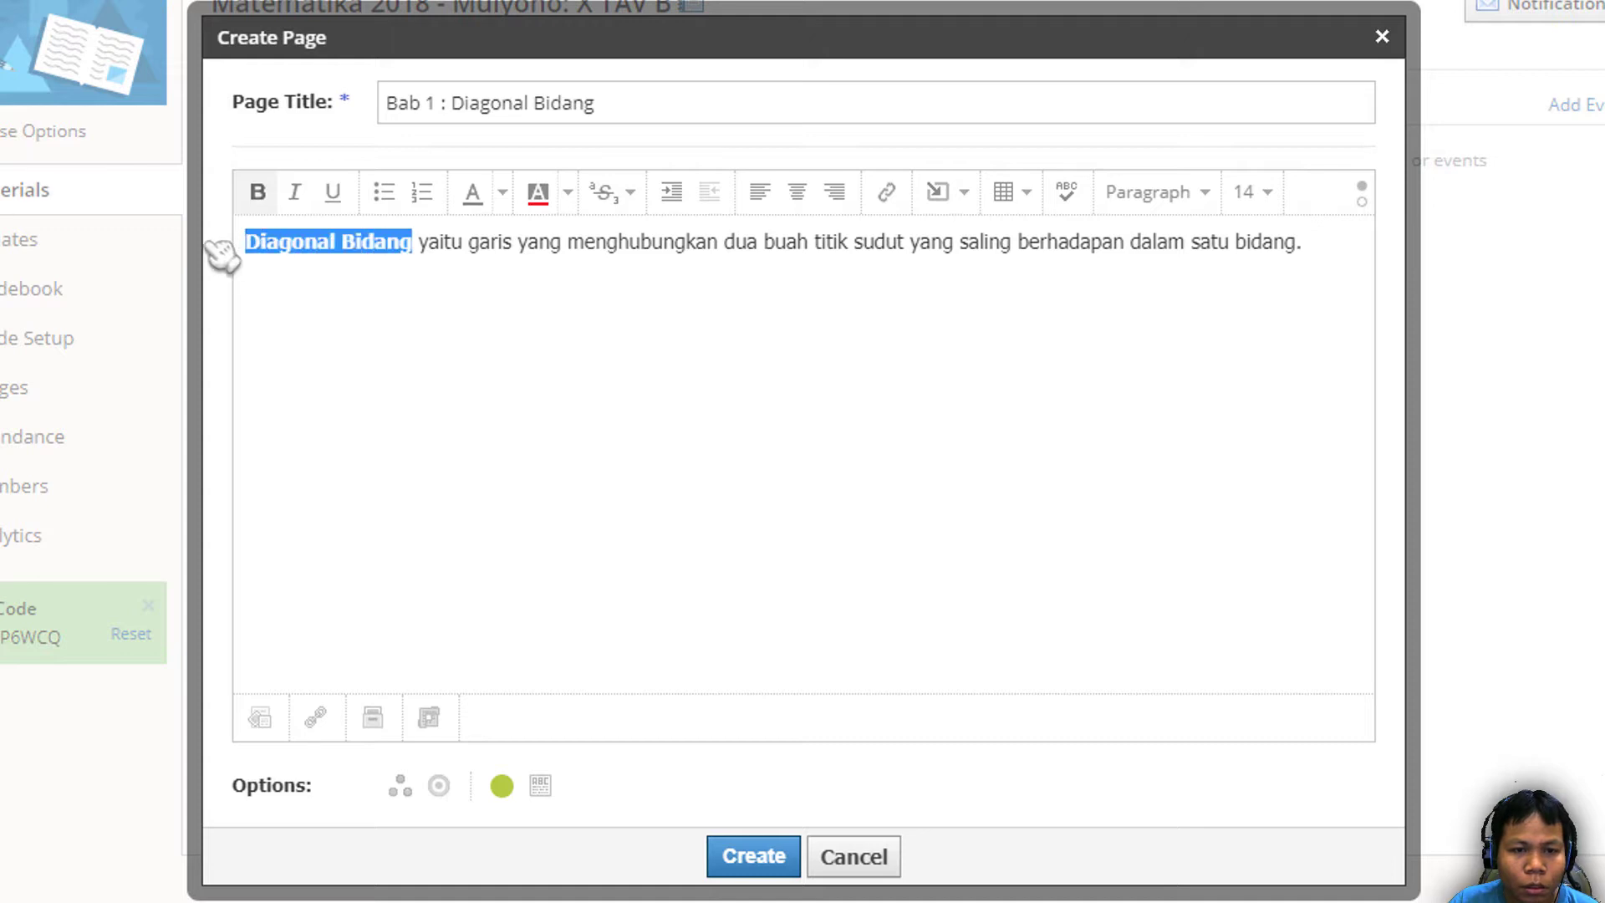
{"action": "left_click", "coordinate": [502, 194]}
{"action": "left_click", "coordinate": [473, 316]}
{"action": "left_click", "coordinate": [417, 391]}
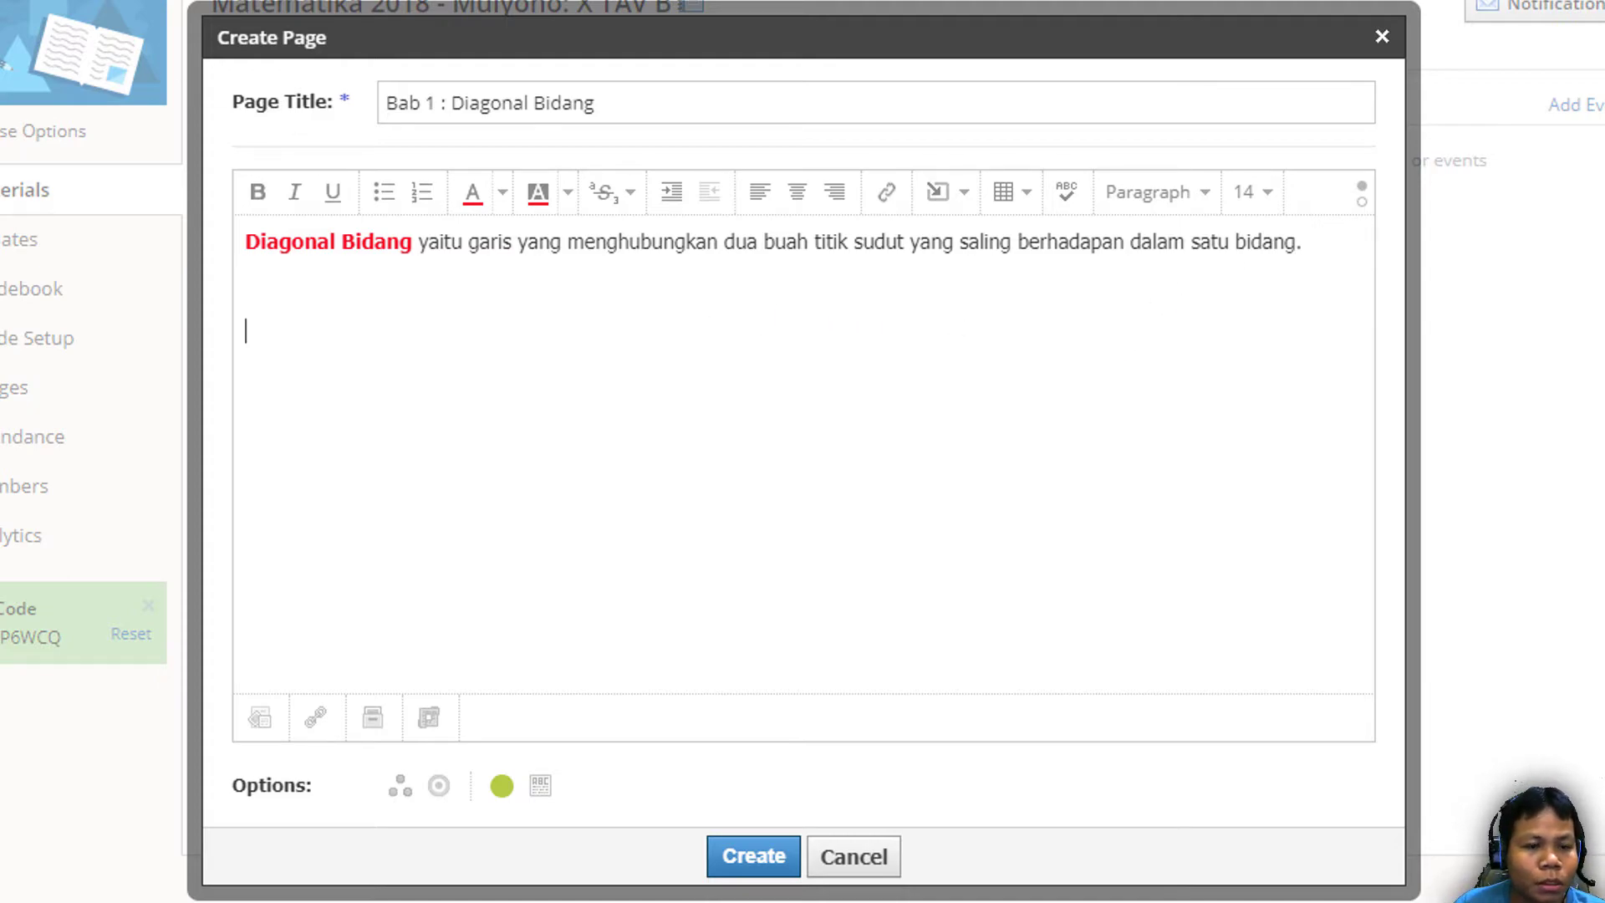
{"action": "key", "text": "alt+Tab"}
Copy the cube diagram from the article into the page, deleting a misplaced first paste
{"action": "scroll", "coordinate": [727, 599], "scroll_direction": "down", "scroll_amount": 3}
{"action": "scroll", "coordinate": [728, 599], "scroll_direction": "up", "scroll_amount": 5}
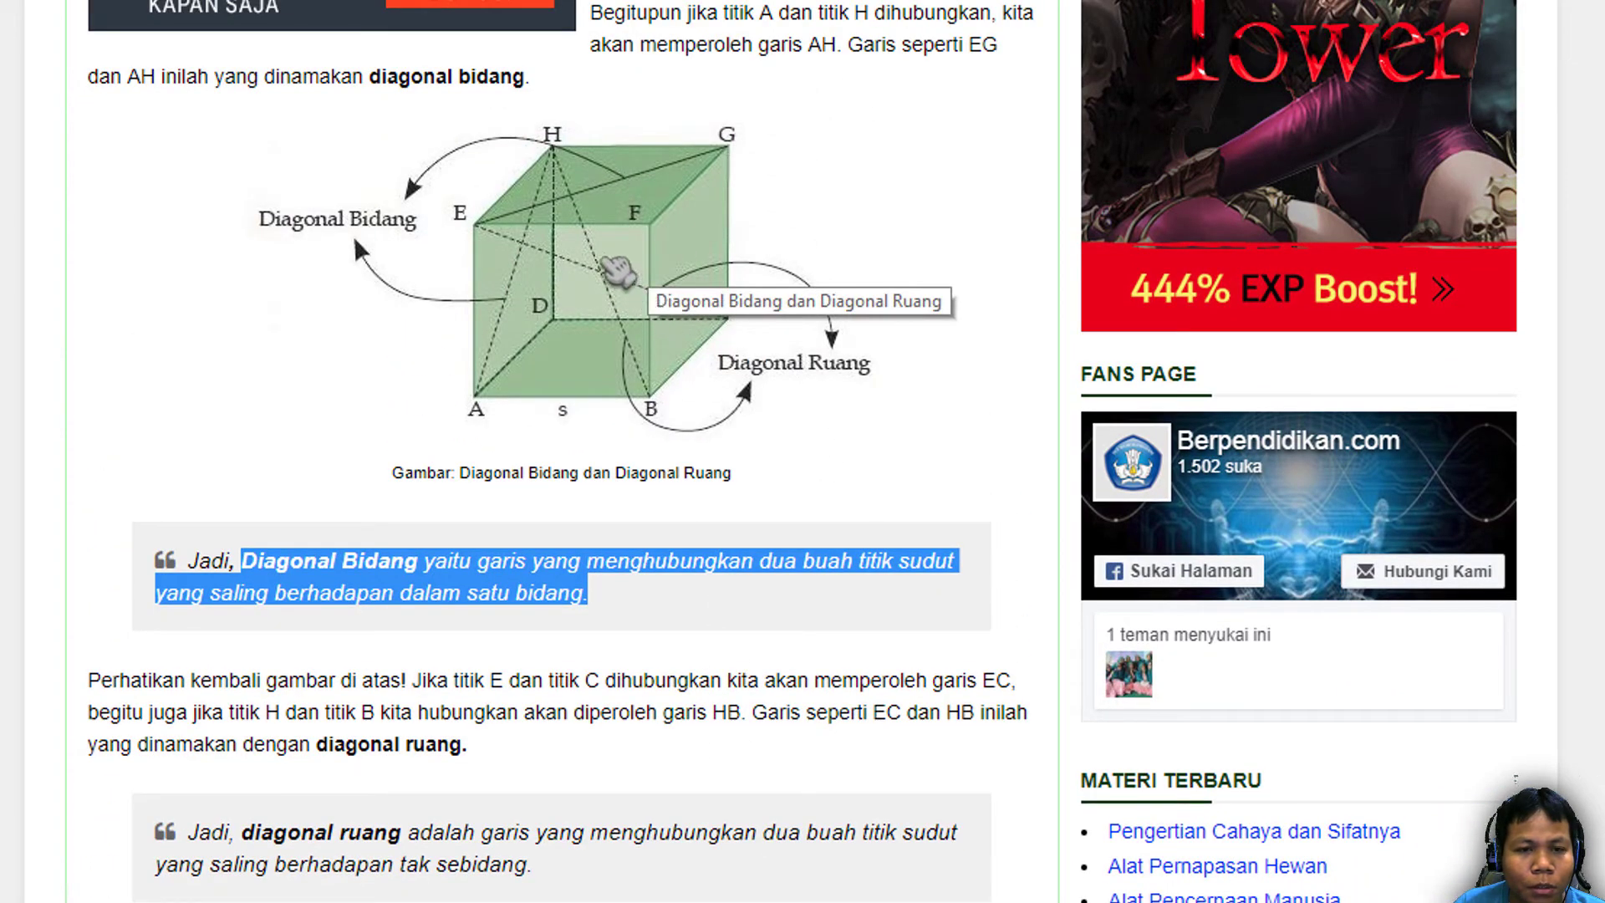
{"action": "right_click", "coordinate": [602, 260]}
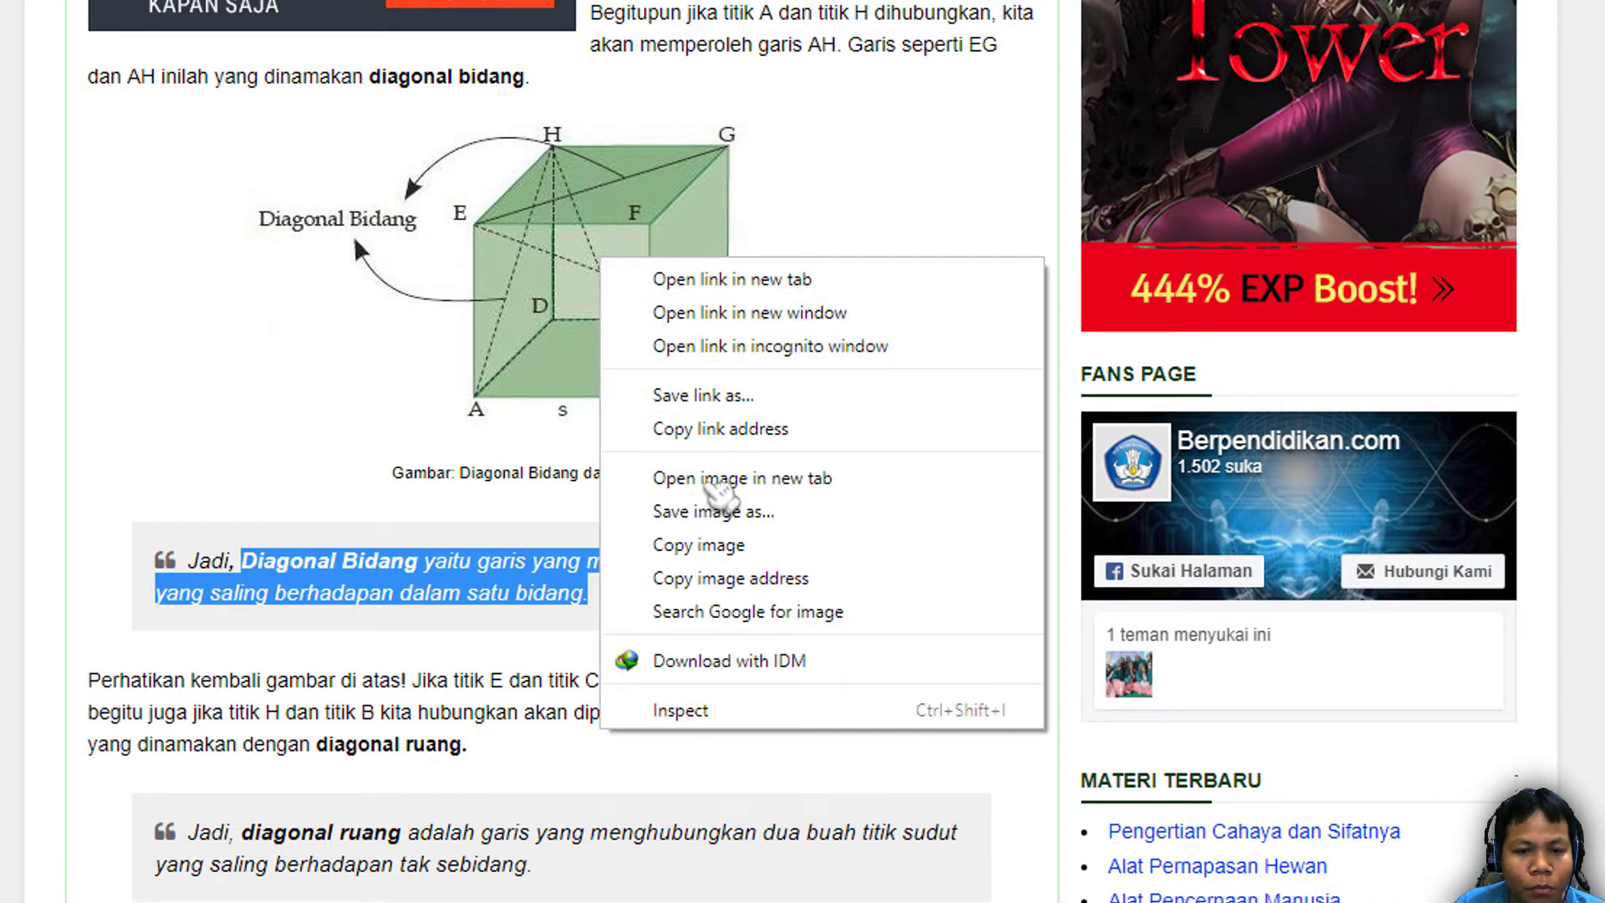
{"action": "left_click", "coordinate": [710, 545]}
{"action": "key", "text": "alt+Tab"}
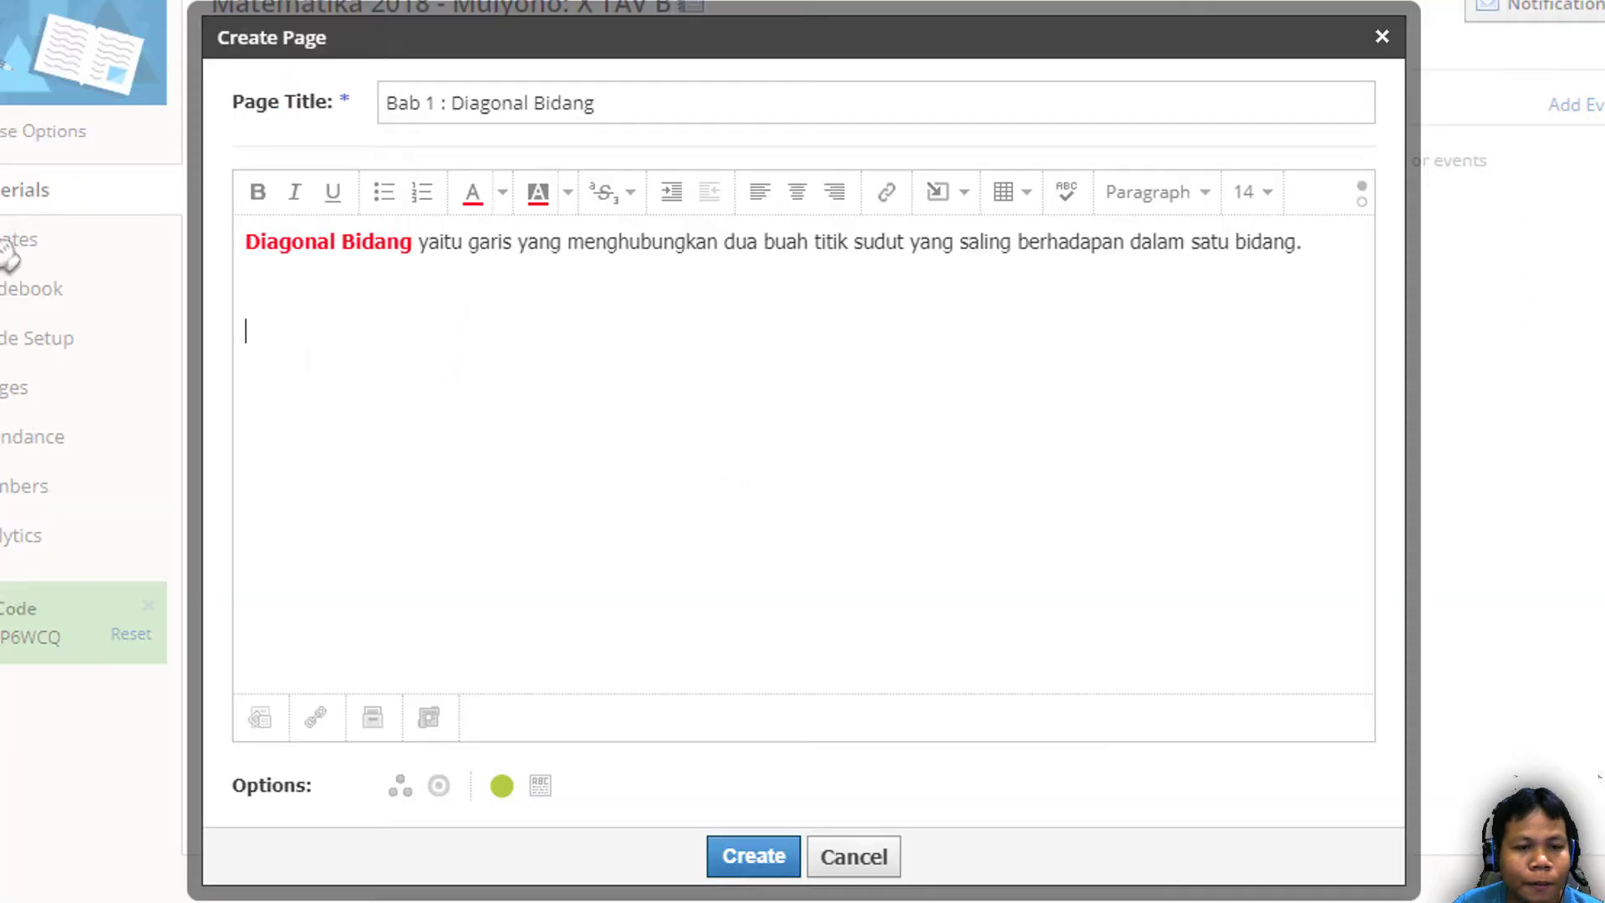
{"action": "key", "text": "ctrl+v"}
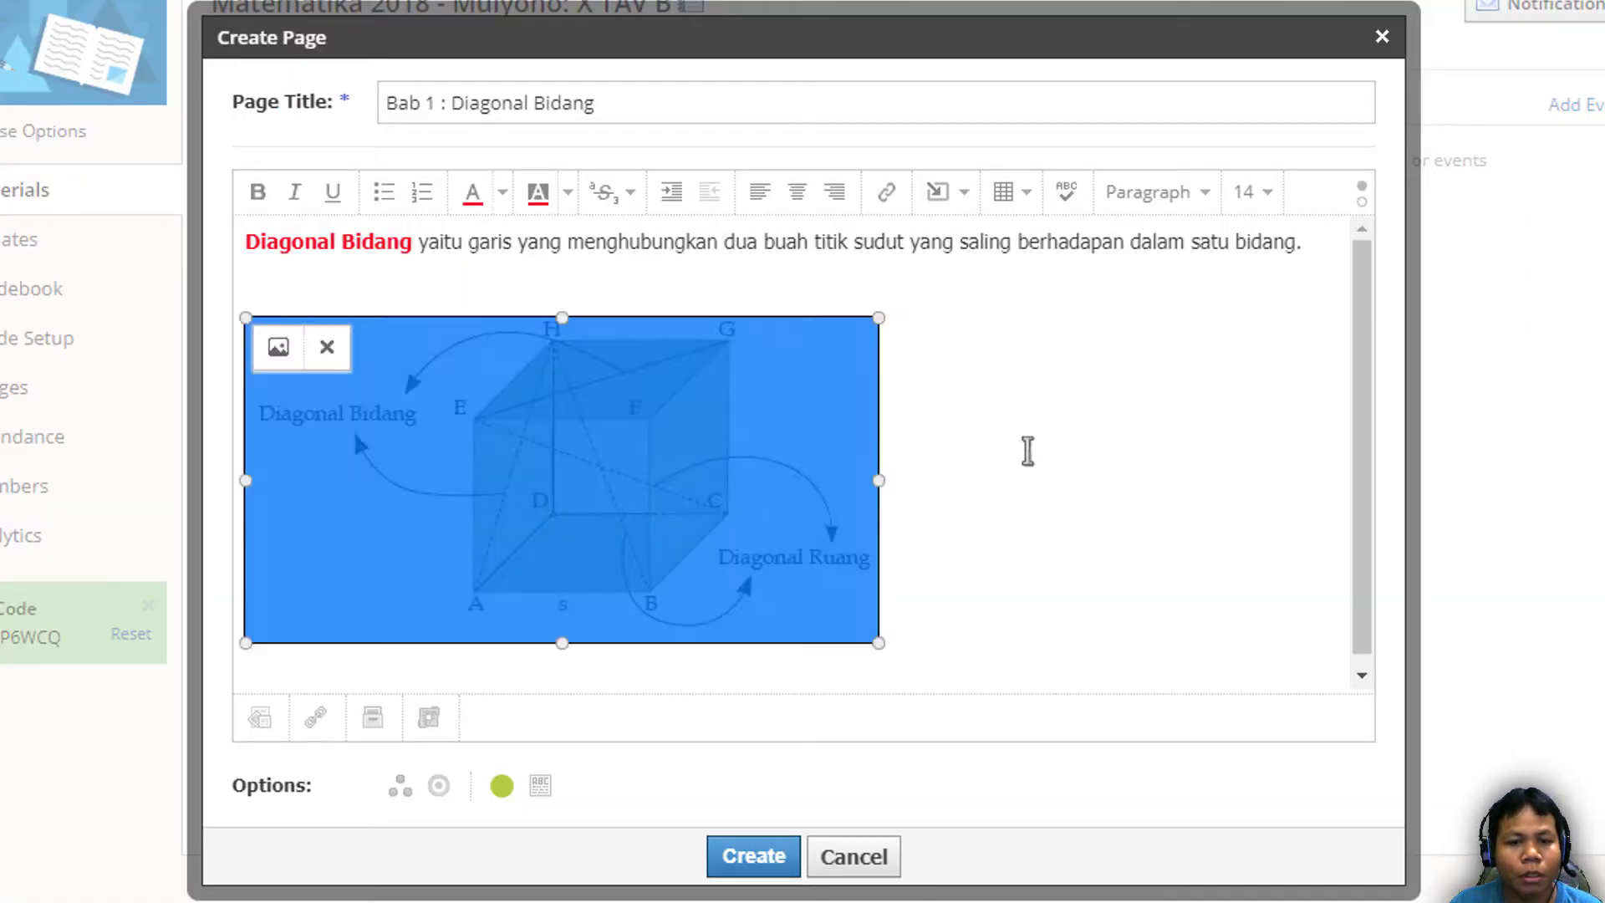
{"action": "left_click", "coordinate": [1017, 453]}
{"action": "key", "text": "alt+Tab"}
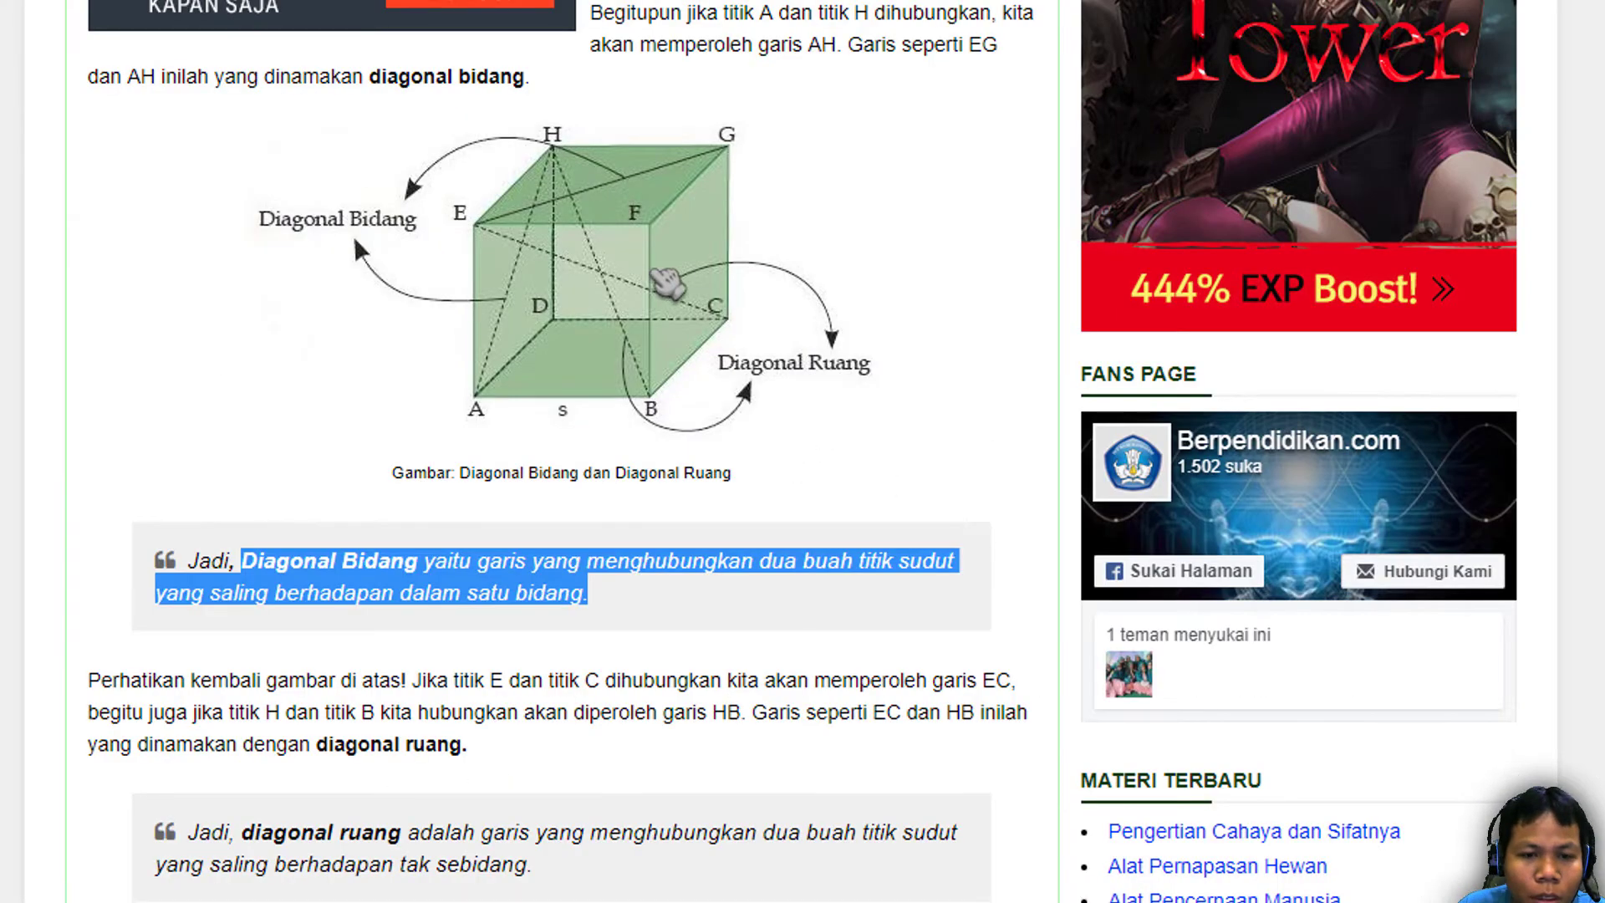
{"action": "right_click", "coordinate": [652, 269]}
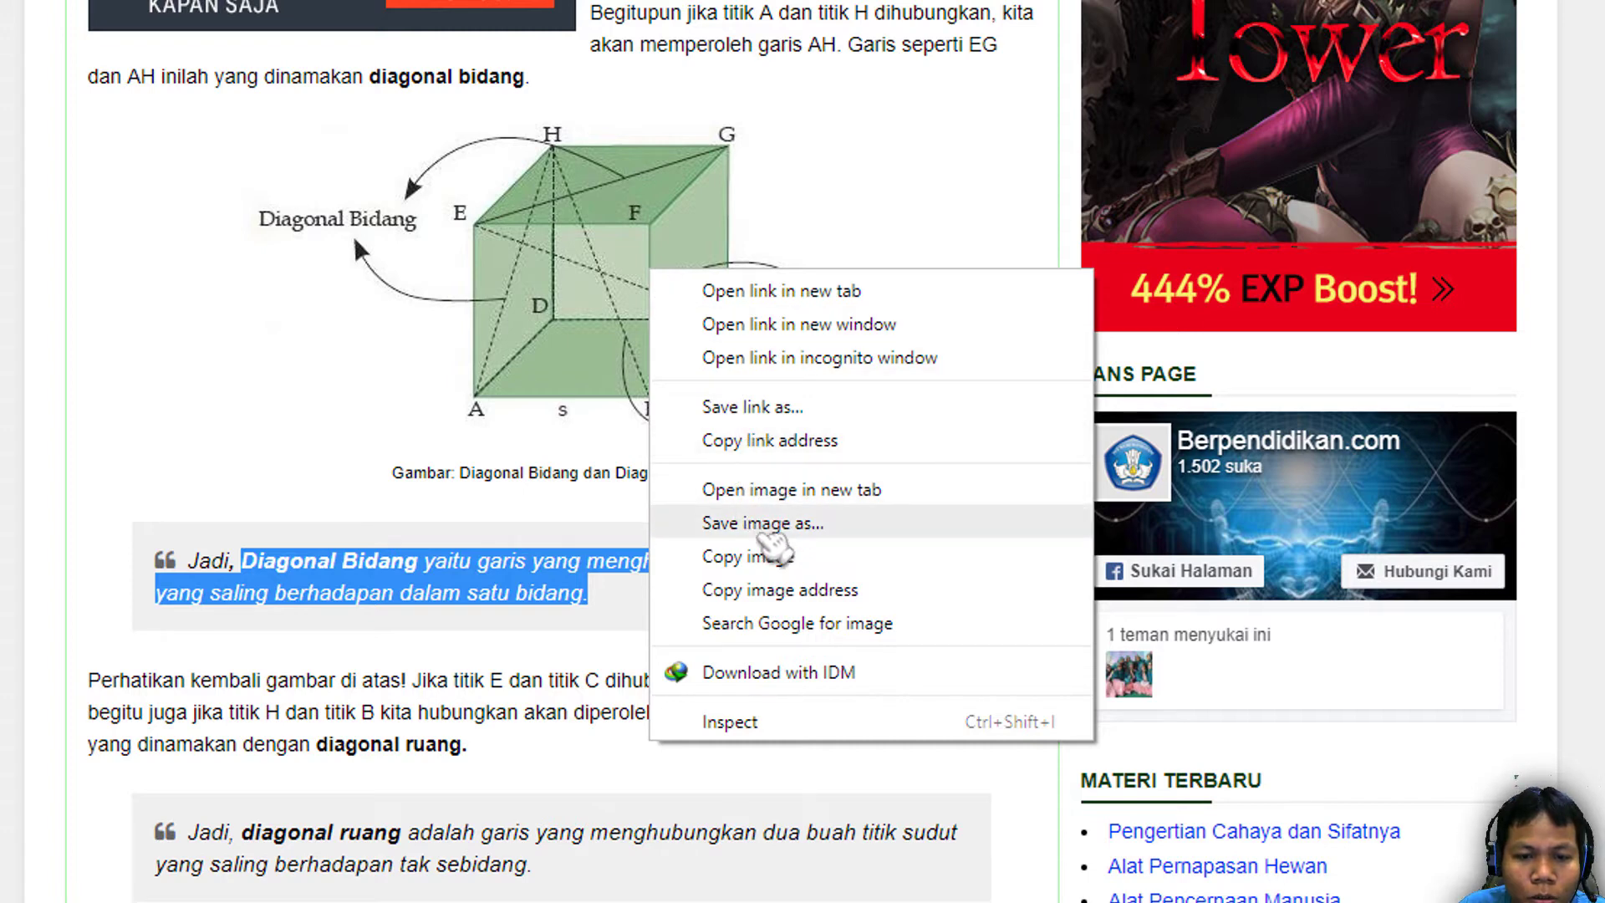
{"action": "left_click", "coordinate": [748, 556]}
{"action": "key", "text": "alt+Tab"}
{"action": "left_click", "coordinate": [530, 404]}
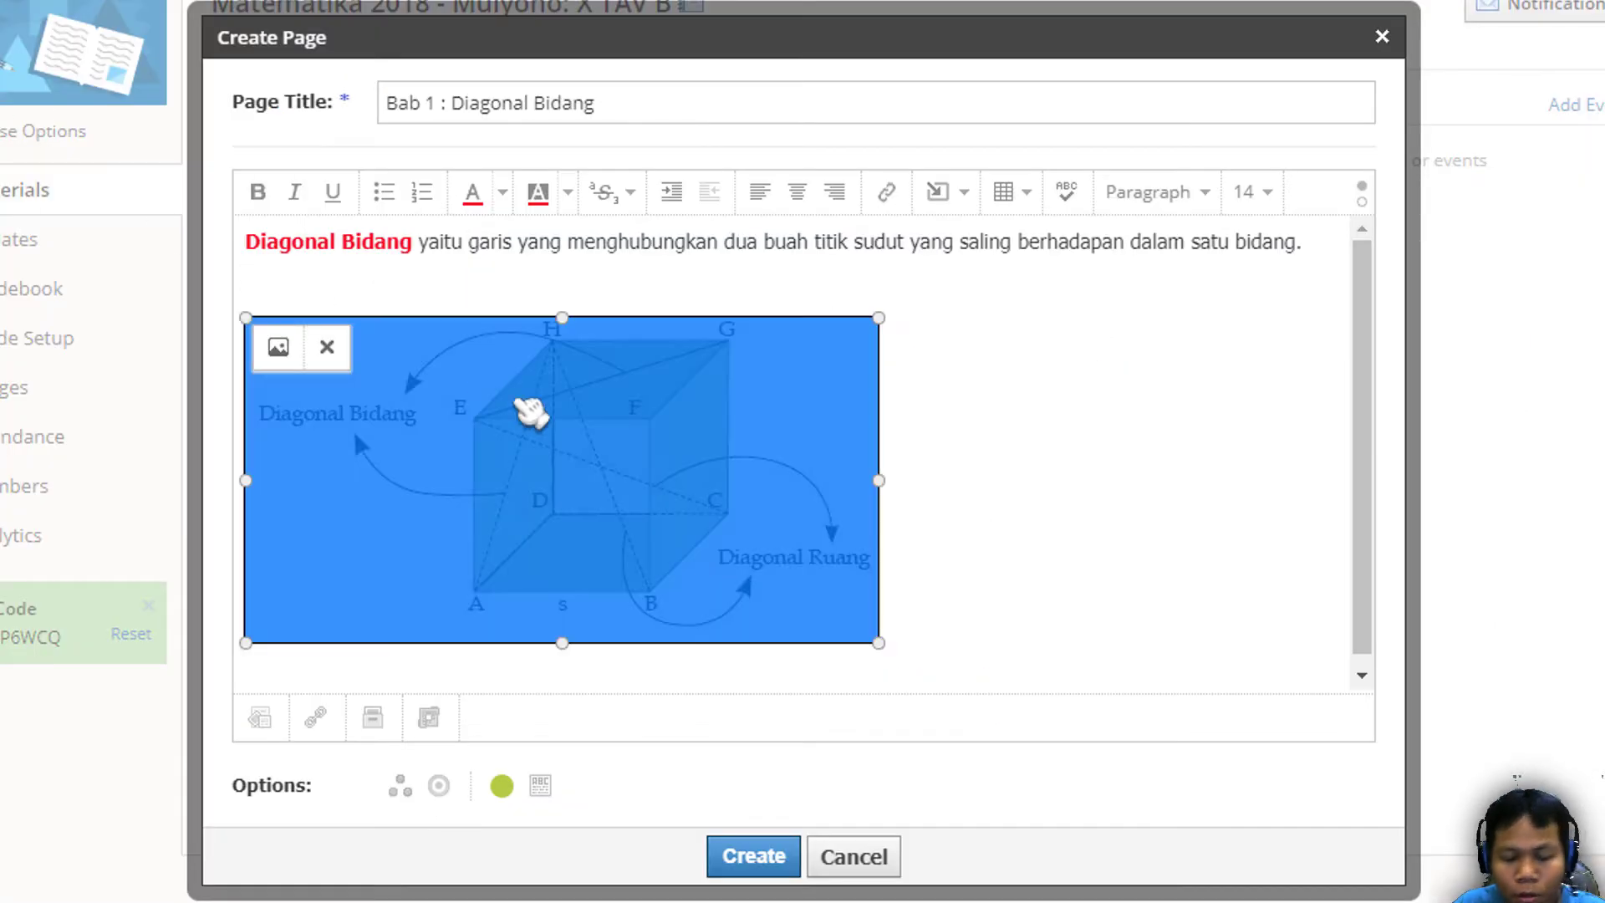
{"action": "key", "text": "Delete"}
Paste the cube diagram below the definition, enlarge it and centre it
{"action": "left_click", "coordinate": [344, 299]}
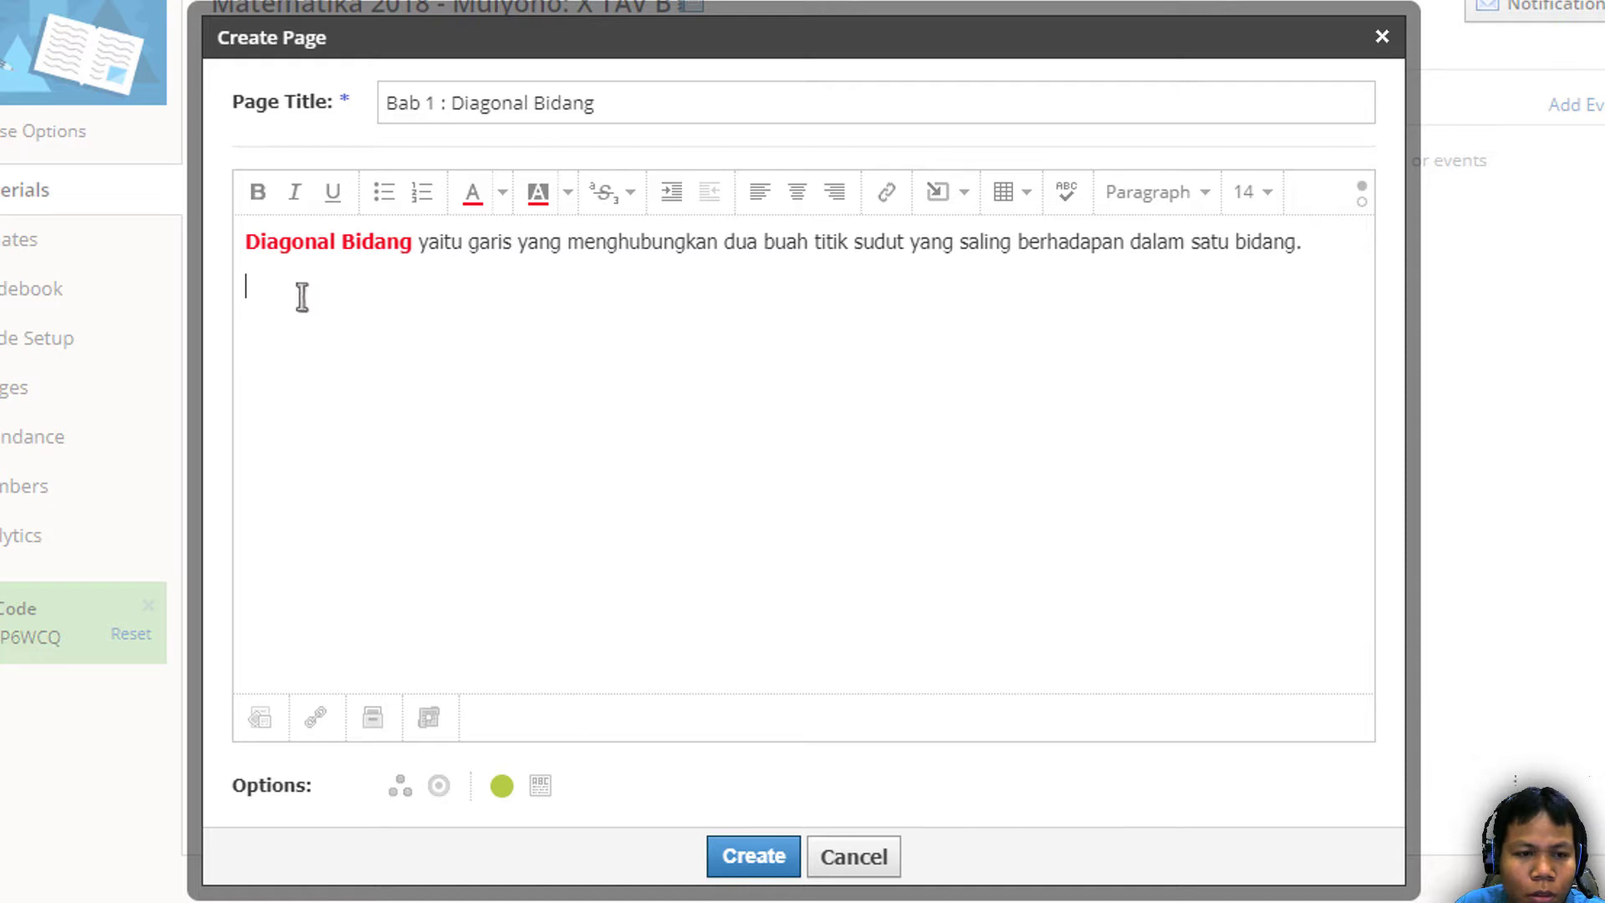
{"action": "right_click", "coordinate": [301, 297]}
{"action": "left_click", "coordinate": [415, 480]}
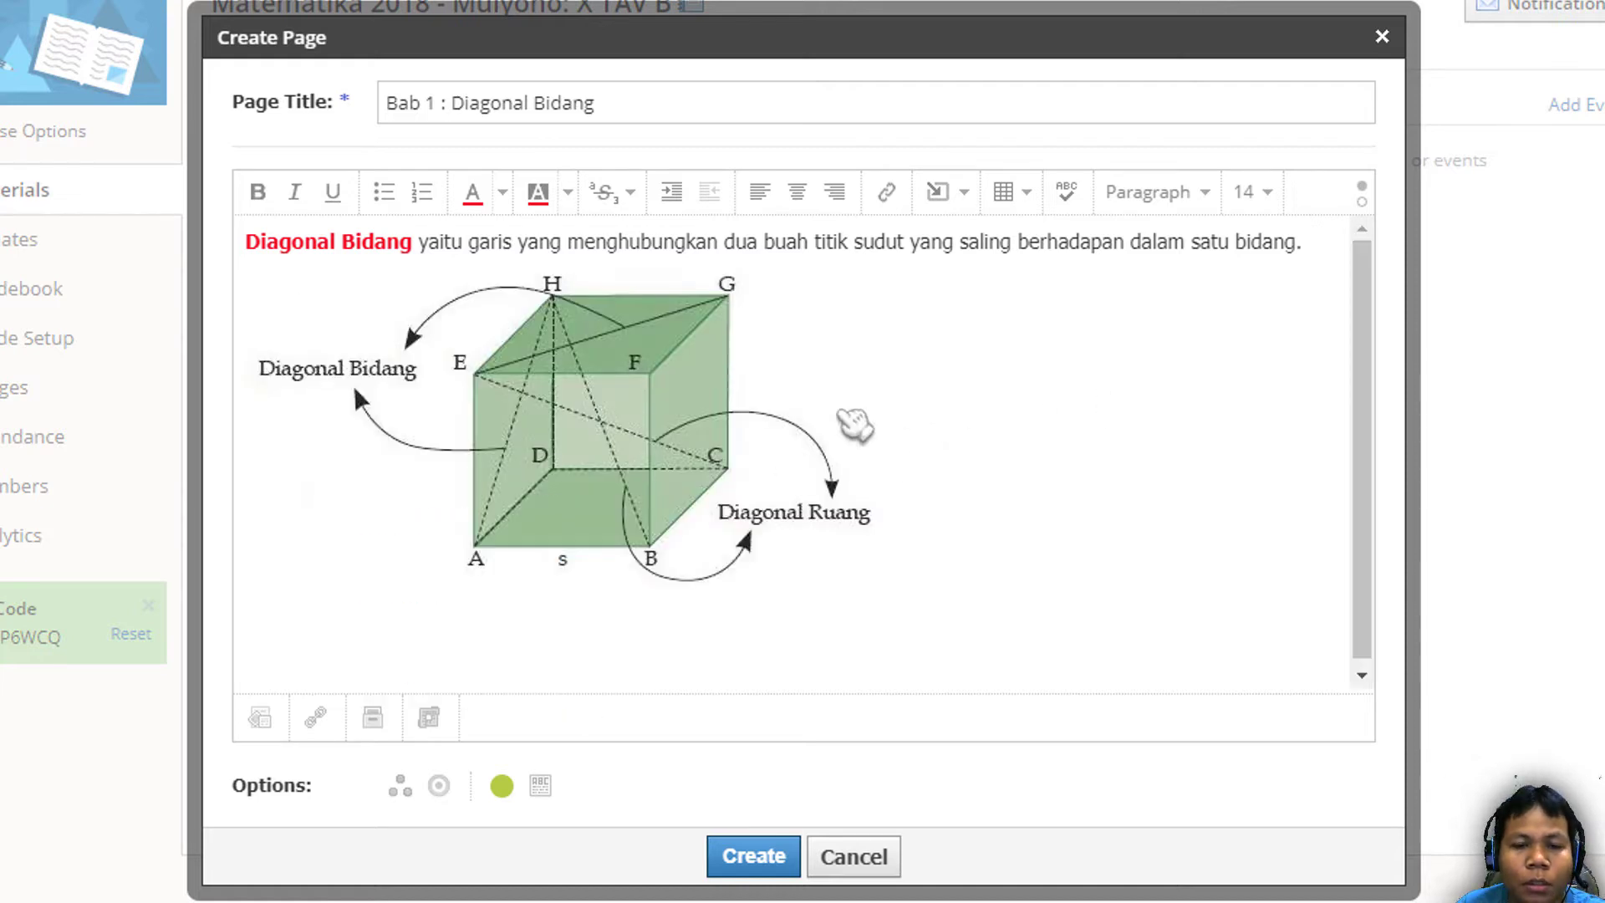
{"action": "left_click", "coordinate": [856, 423]}
{"action": "left_click", "coordinate": [941, 414]}
{"action": "left_click", "coordinate": [752, 466]}
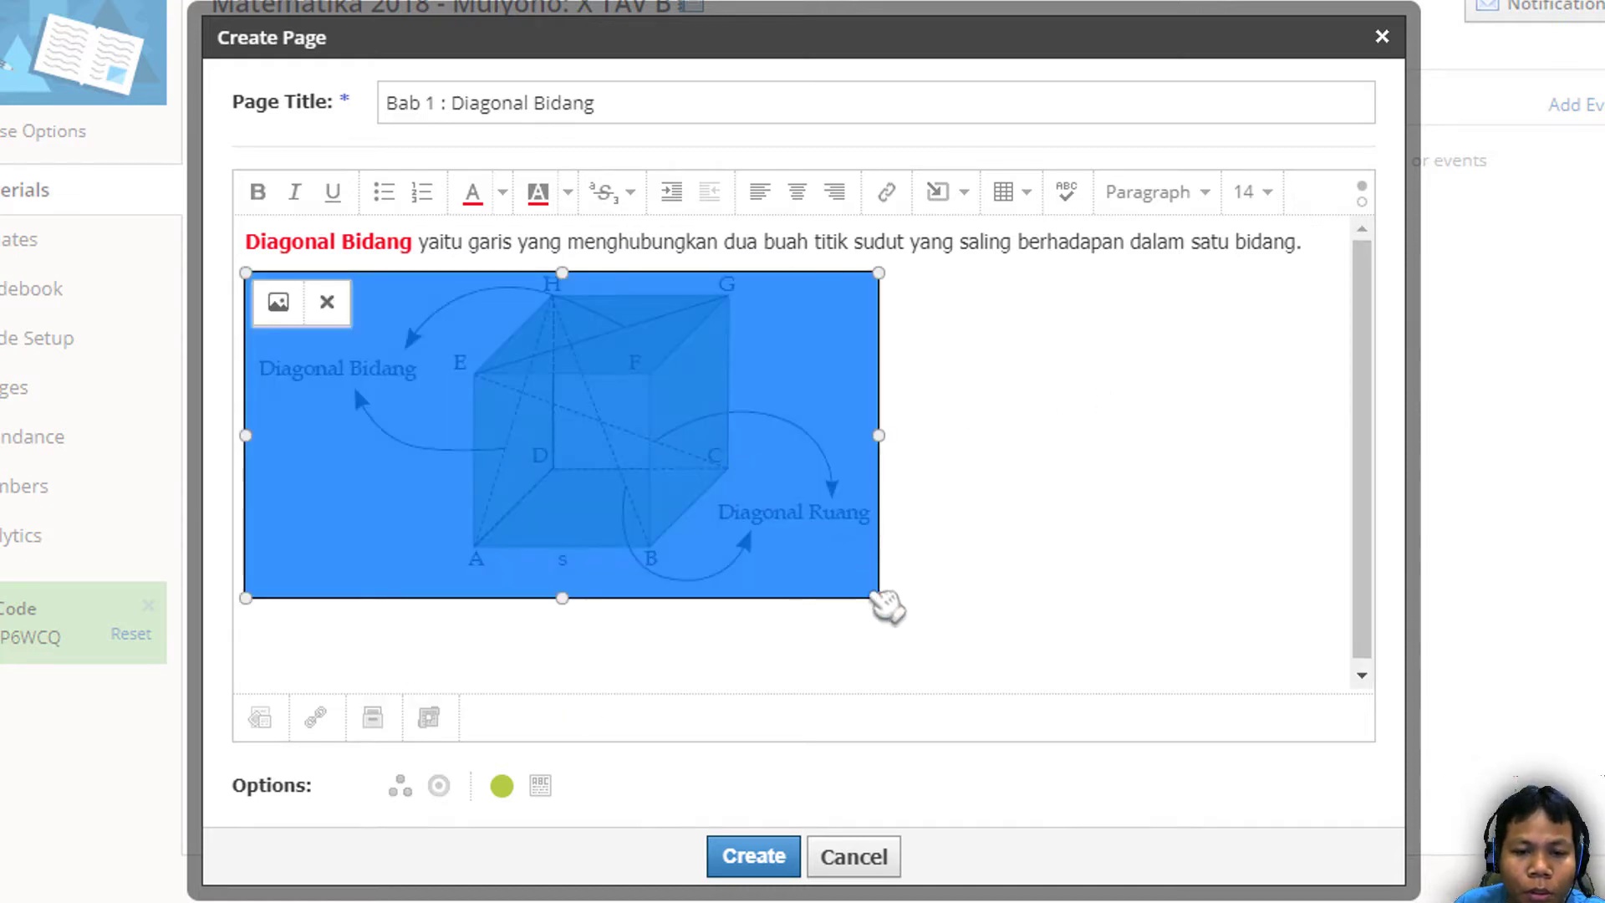
{"action": "mouse_move", "coordinate": [878, 597]}
{"action": "left_mouse_down"}
{"action": "mouse_move", "coordinate": [666, 431]}
{"action": "mouse_move", "coordinate": [583, 445]}
{"action": "mouse_move", "coordinate": [838, 603]}
{"action": "left_mouse_up"}
{"action": "left_click", "coordinate": [581, 443]}
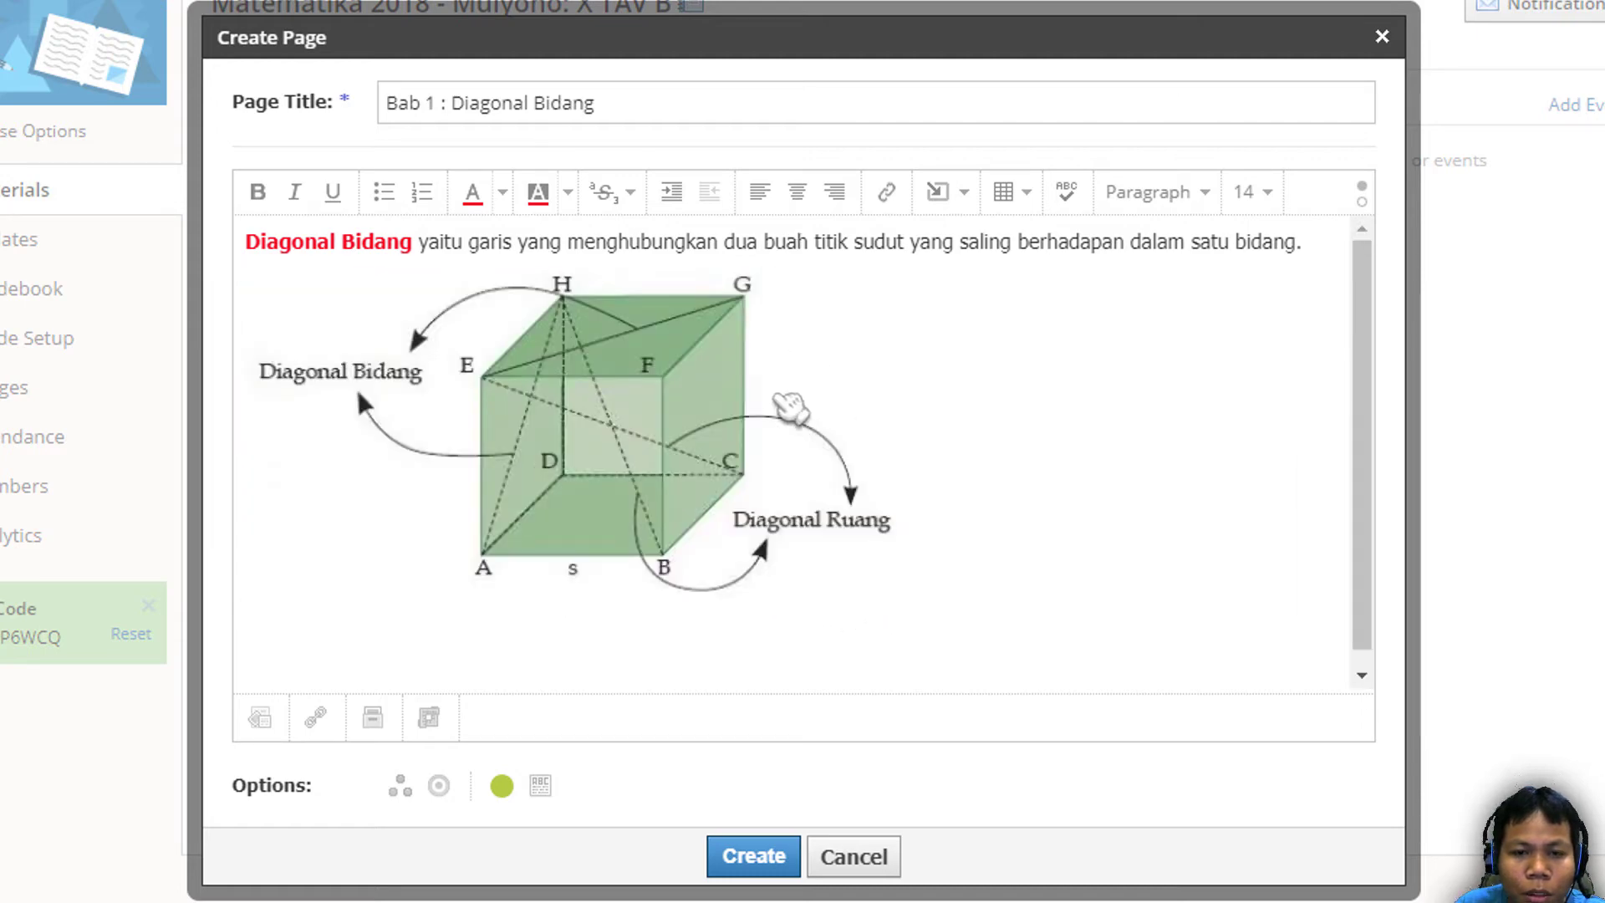
{"action": "left_click", "coordinate": [791, 411]}
{"action": "left_click", "coordinate": [797, 192]}
{"action": "left_click", "coordinate": [1211, 441]}
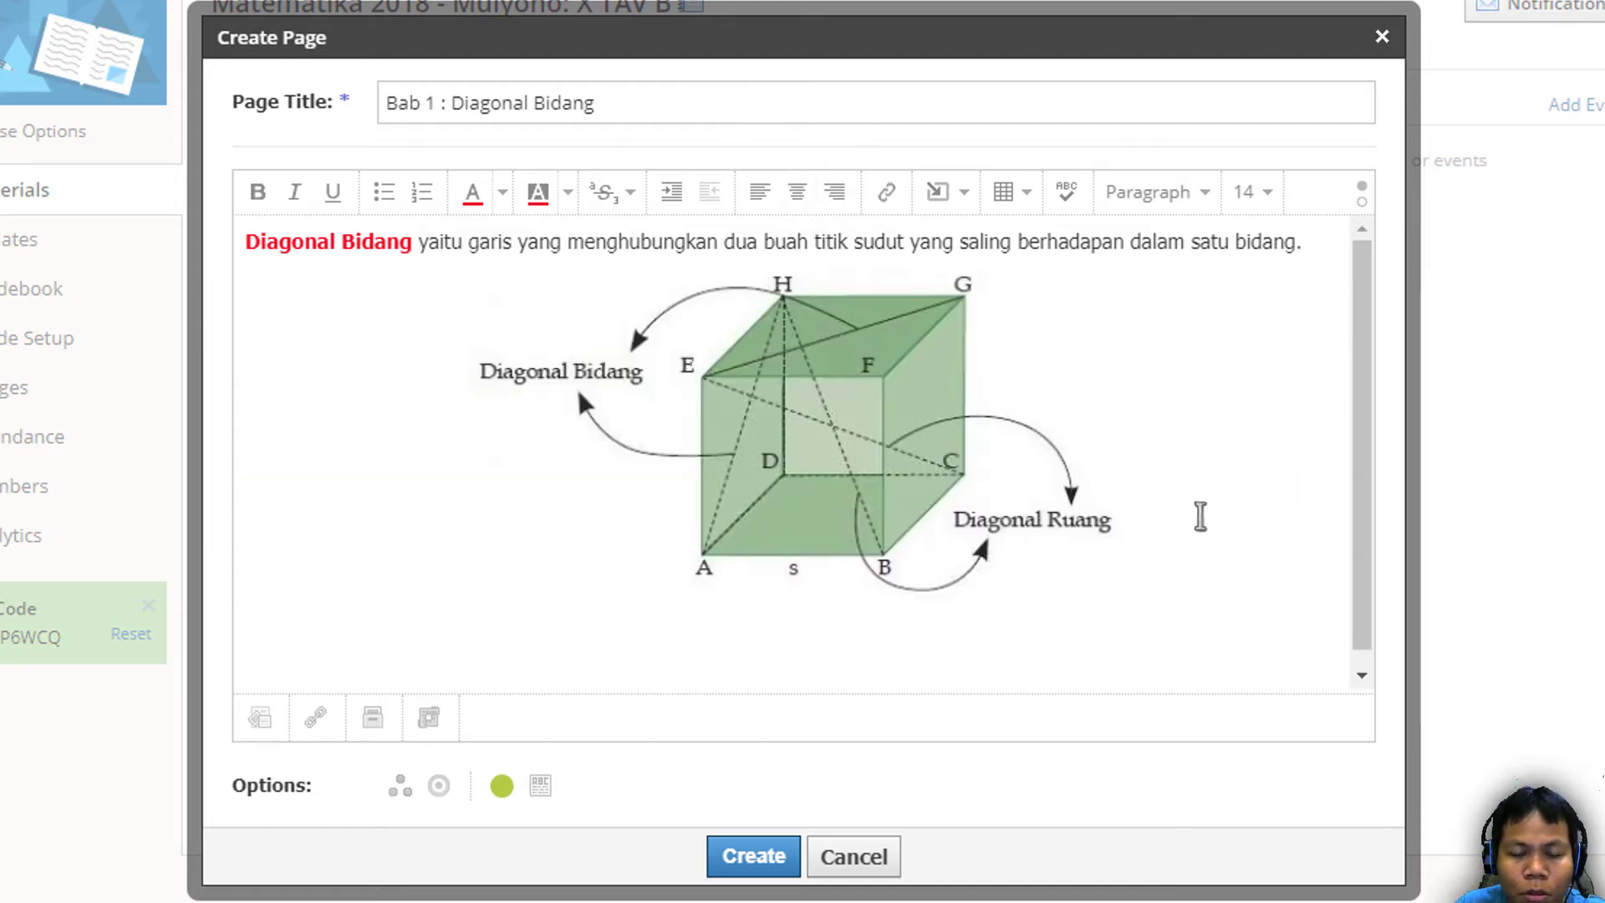
Add an empty line above the cube diagram and a new line below it
{"action": "key", "text": "Left"}
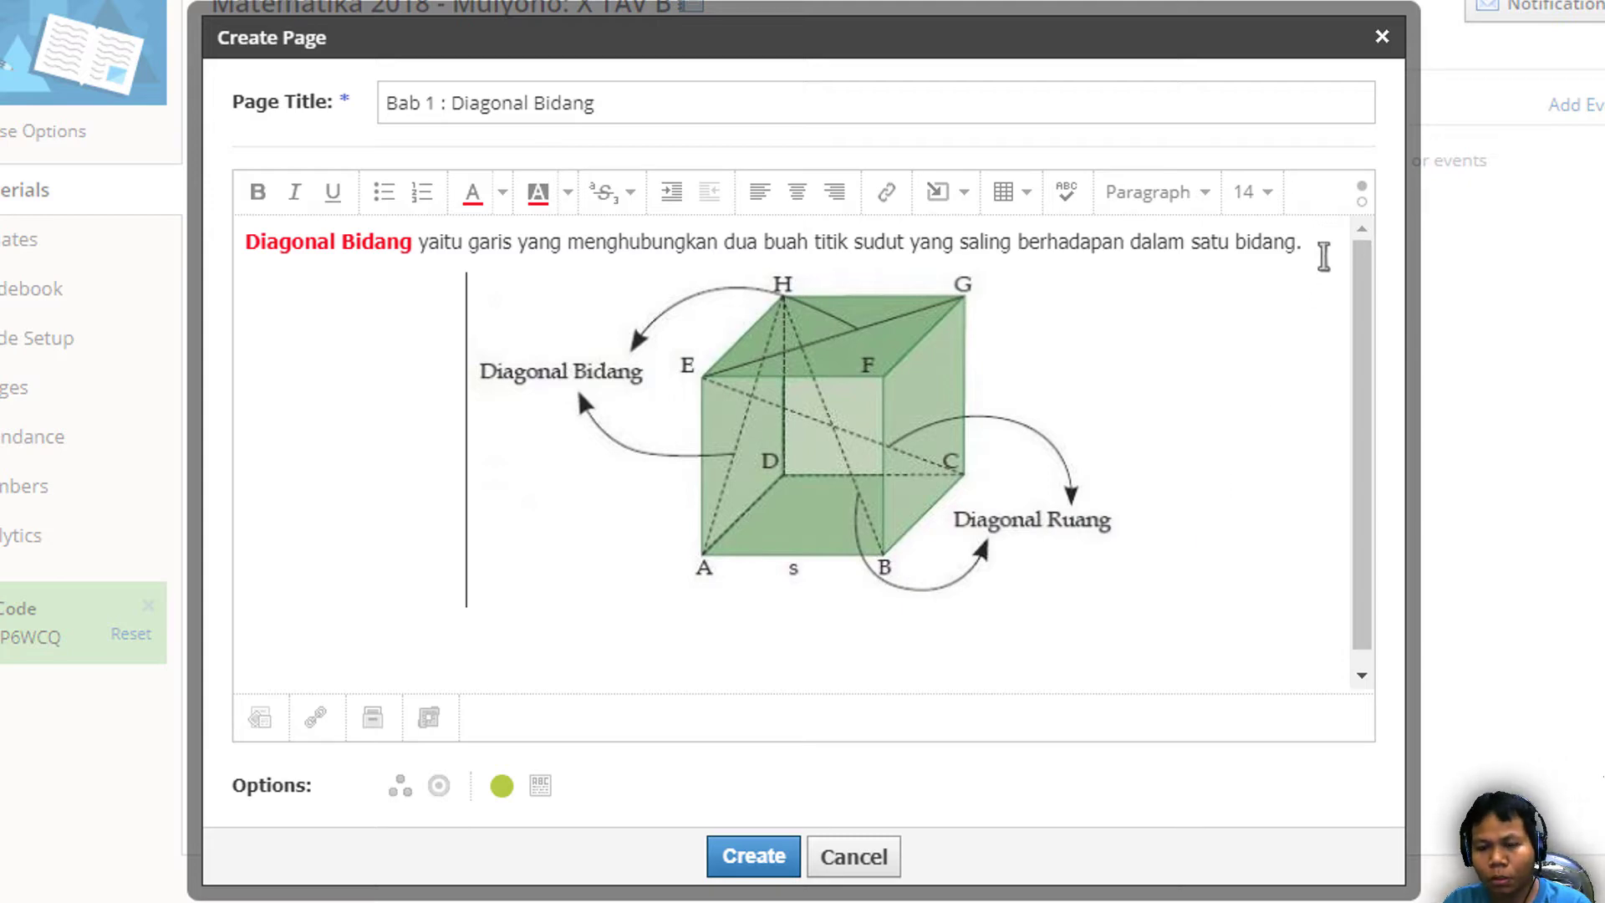
{"action": "key", "text": "Left"}
{"action": "key", "text": "Return"}
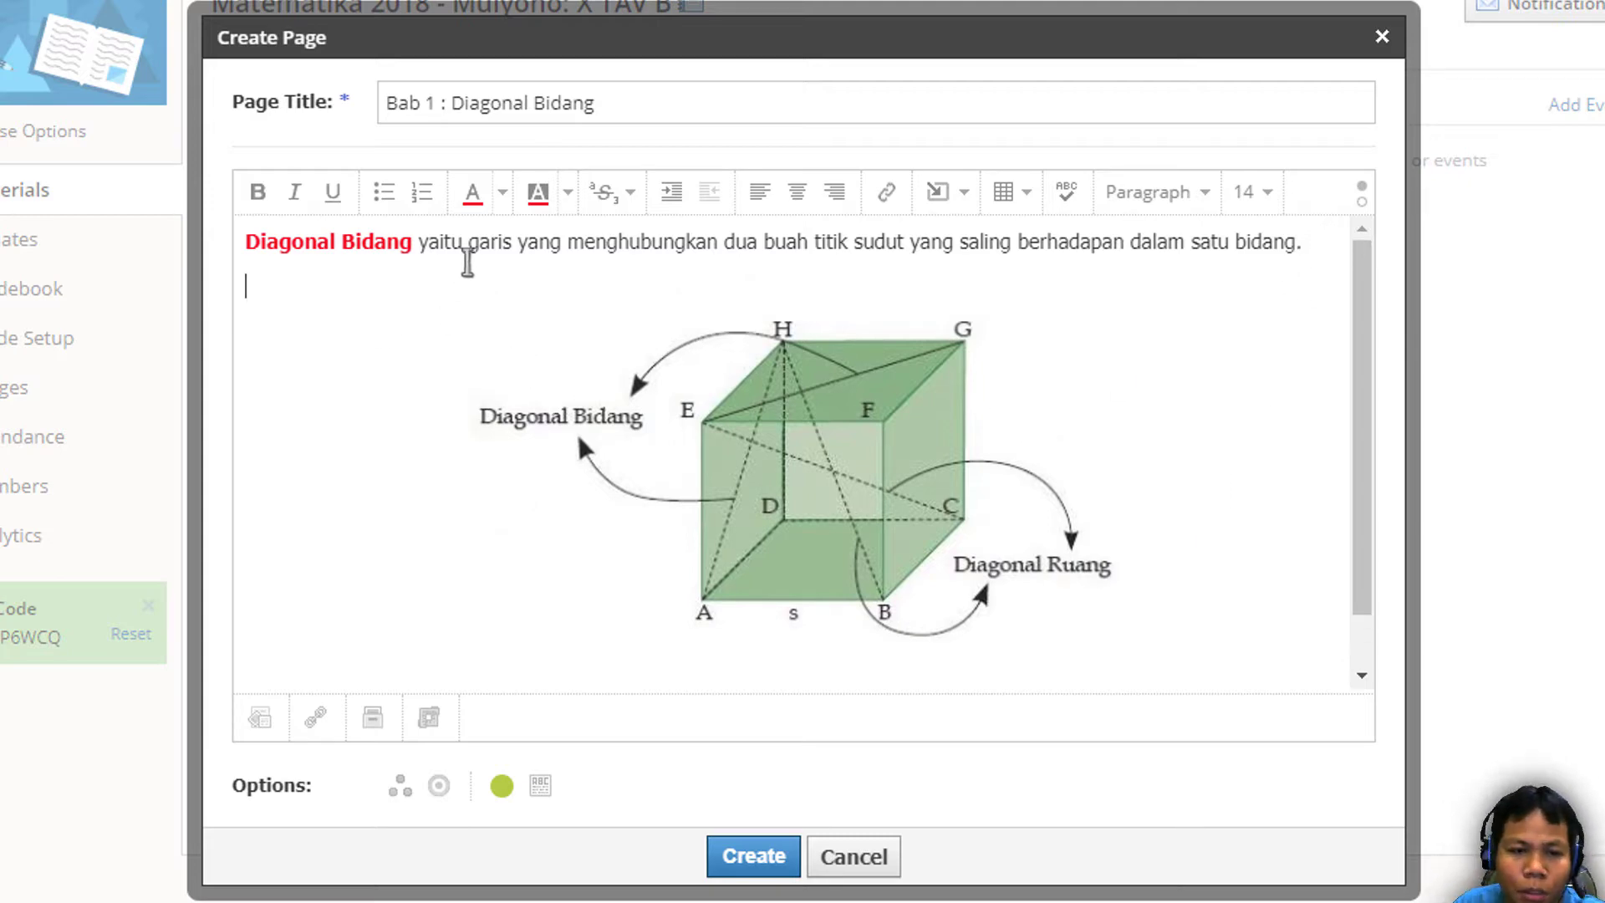
{"action": "left_click_drag", "start_coordinate": [469, 244], "coordinate": [797, 246]}
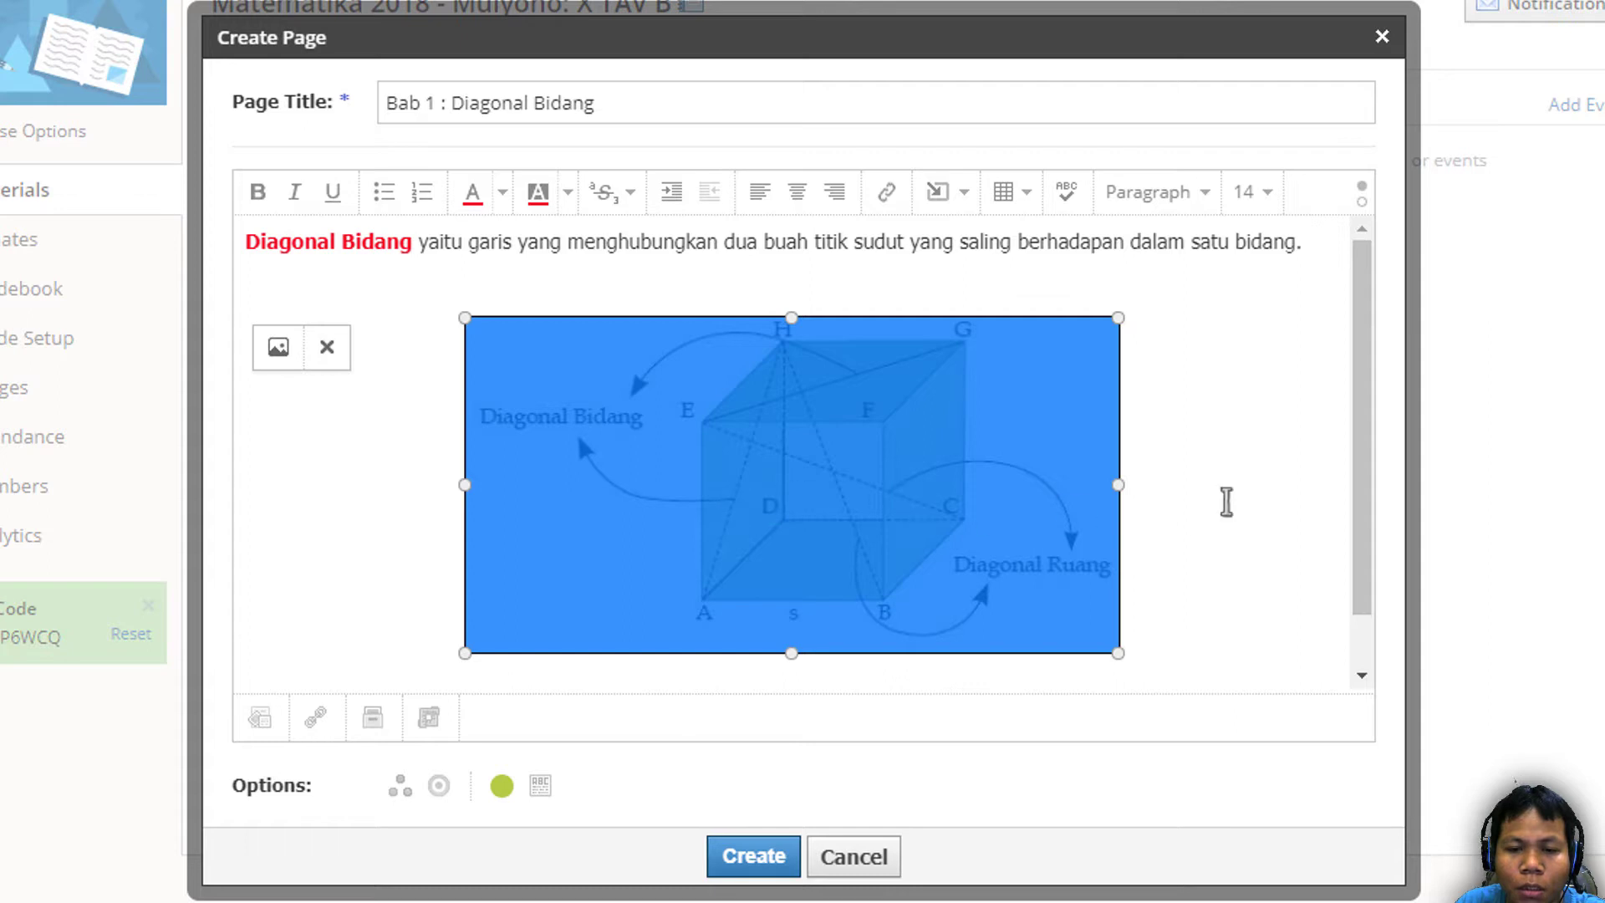
{"action": "left_click", "coordinate": [1226, 502]}
{"action": "left_click", "coordinate": [939, 513]}
{"action": "left_click", "coordinate": [1189, 508]}
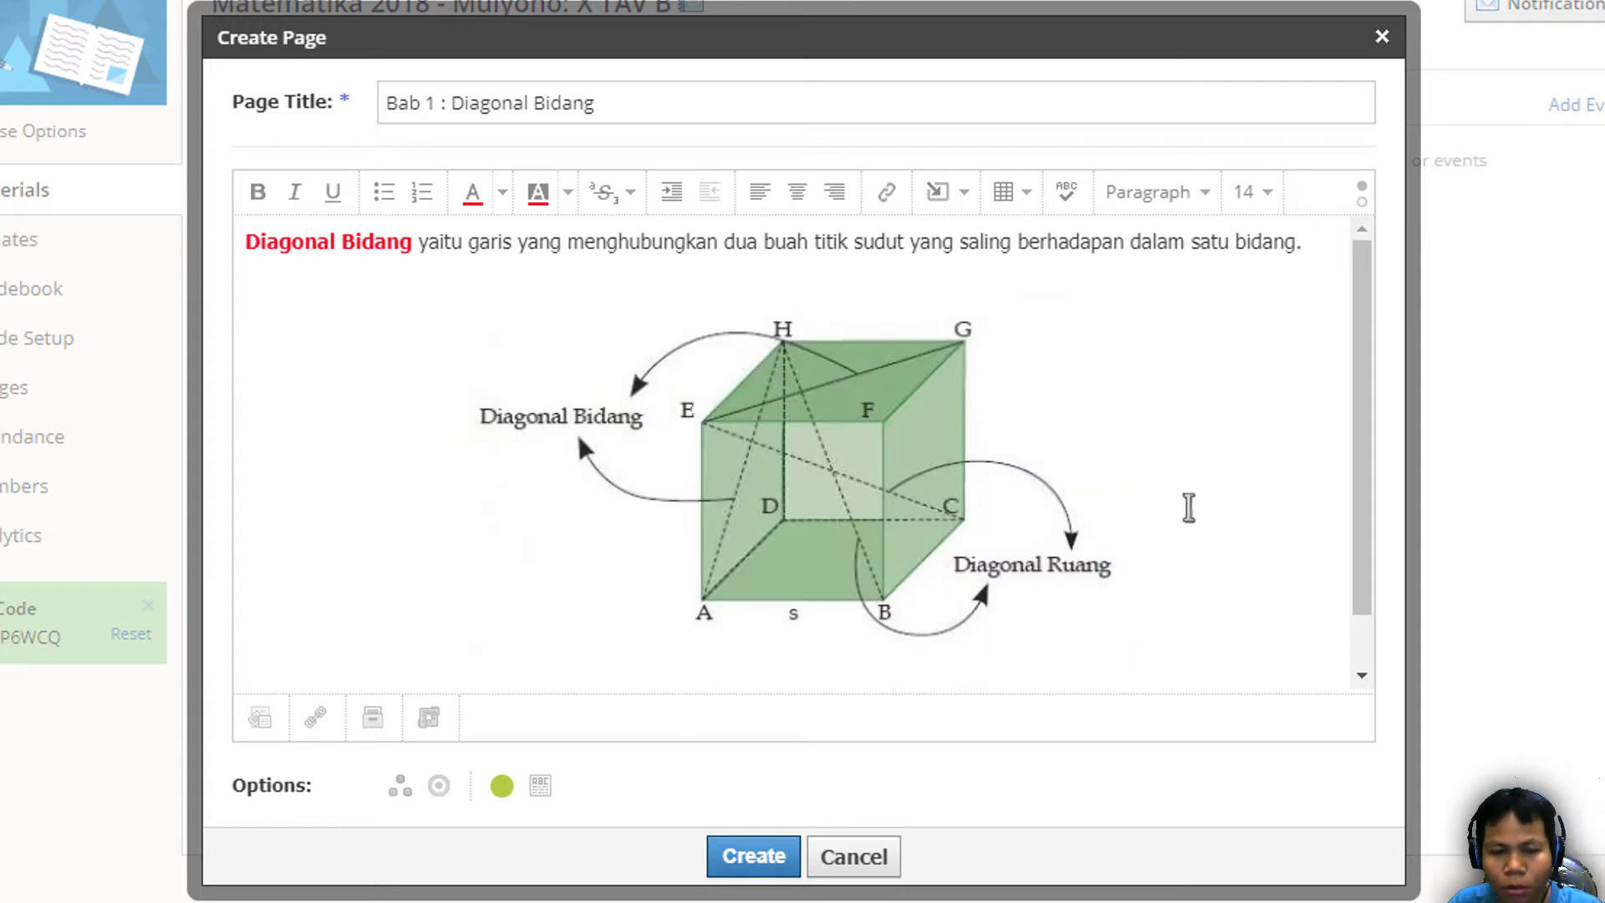
{"action": "key", "text": "Return"}
Copy the article's Pythagoras derivation ending EB = √2s² = s√2 into the page below the diagram
{"action": "key", "text": "alt+Tab"}
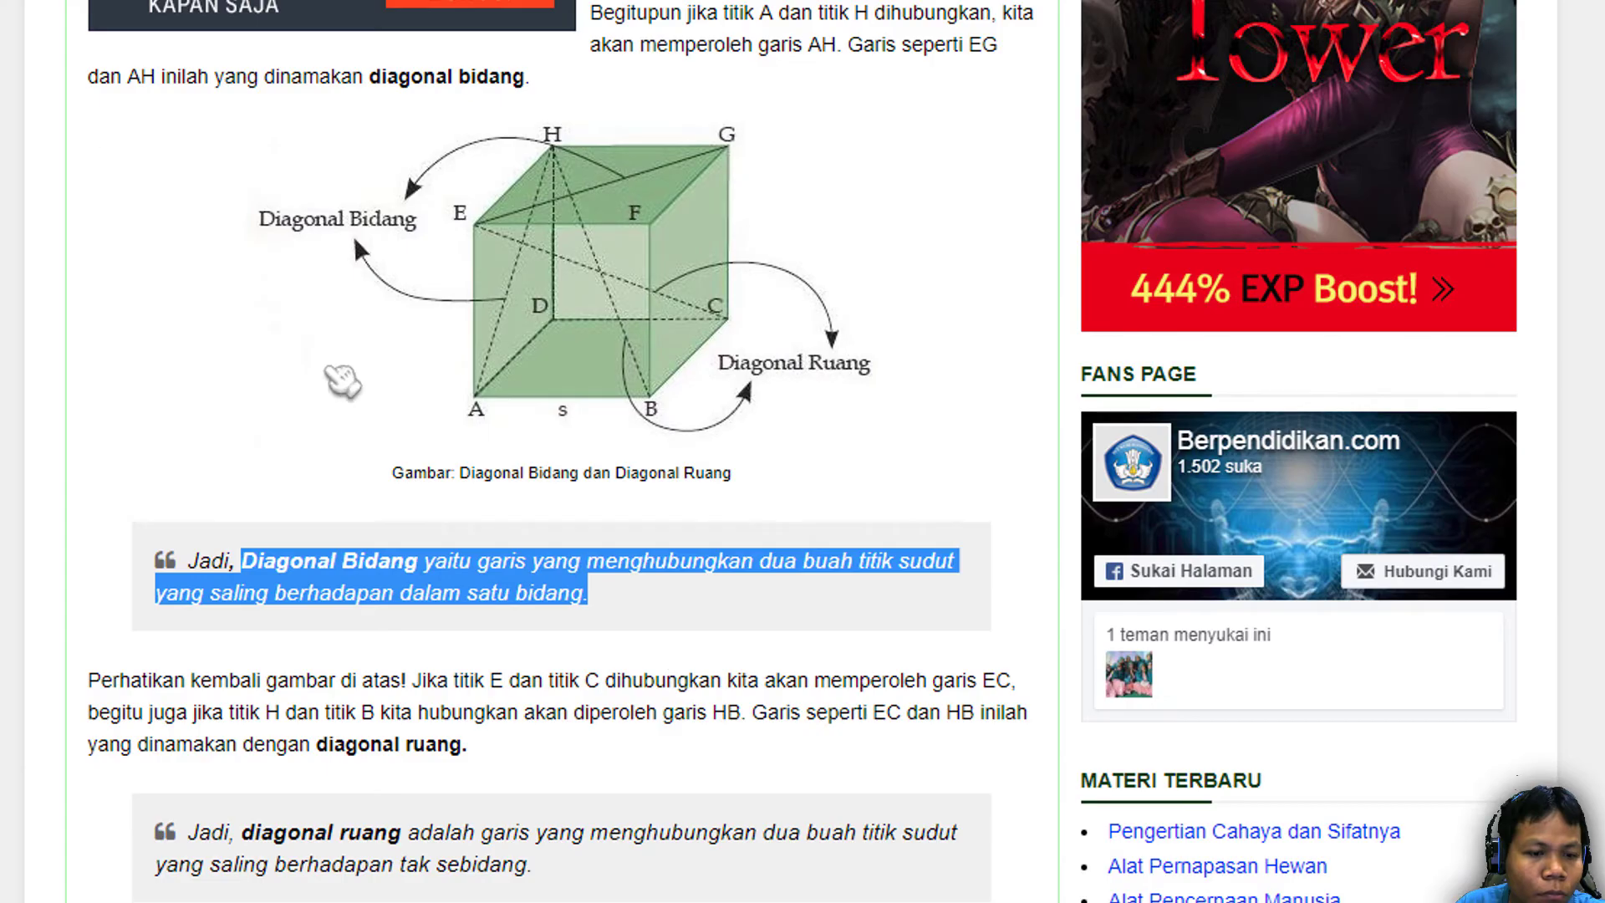
{"action": "scroll", "coordinate": [642, 680], "scroll_direction": "down", "scroll_amount": 4}
{"action": "scroll", "coordinate": [601, 740], "scroll_direction": "up", "scroll_amount": 5}
{"action": "scroll", "coordinate": [600, 740], "scroll_direction": "down", "scroll_amount": 7}
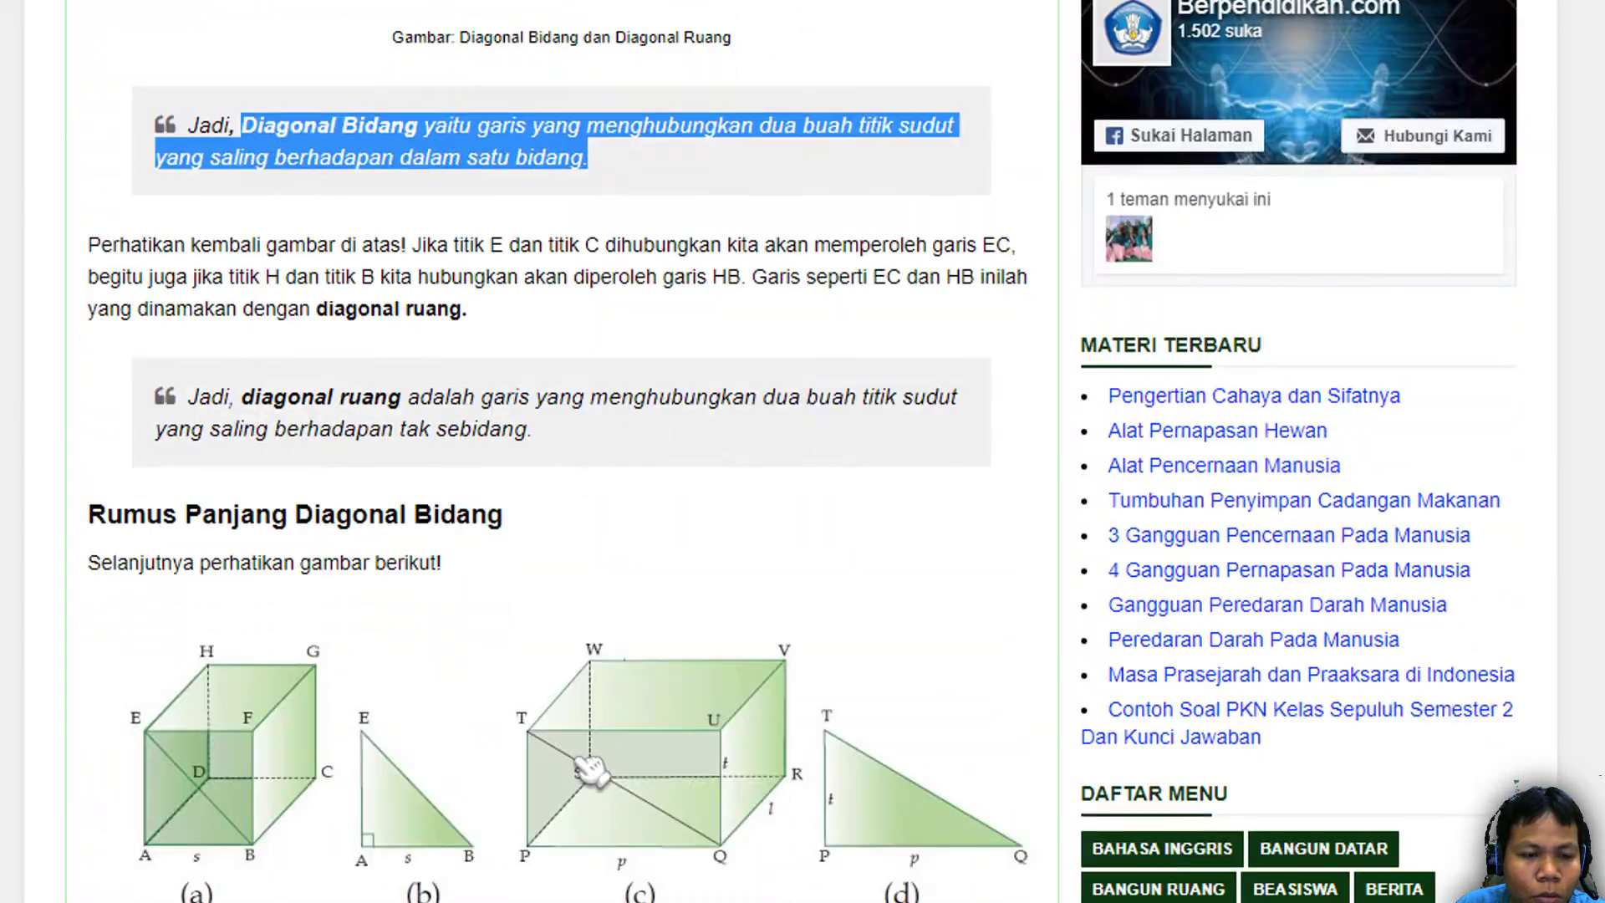
{"action": "scroll", "coordinate": [443, 542], "scroll_direction": "down", "scroll_amount": 1}
{"action": "scroll", "coordinate": [451, 547], "scroll_direction": "down", "scroll_amount": 6}
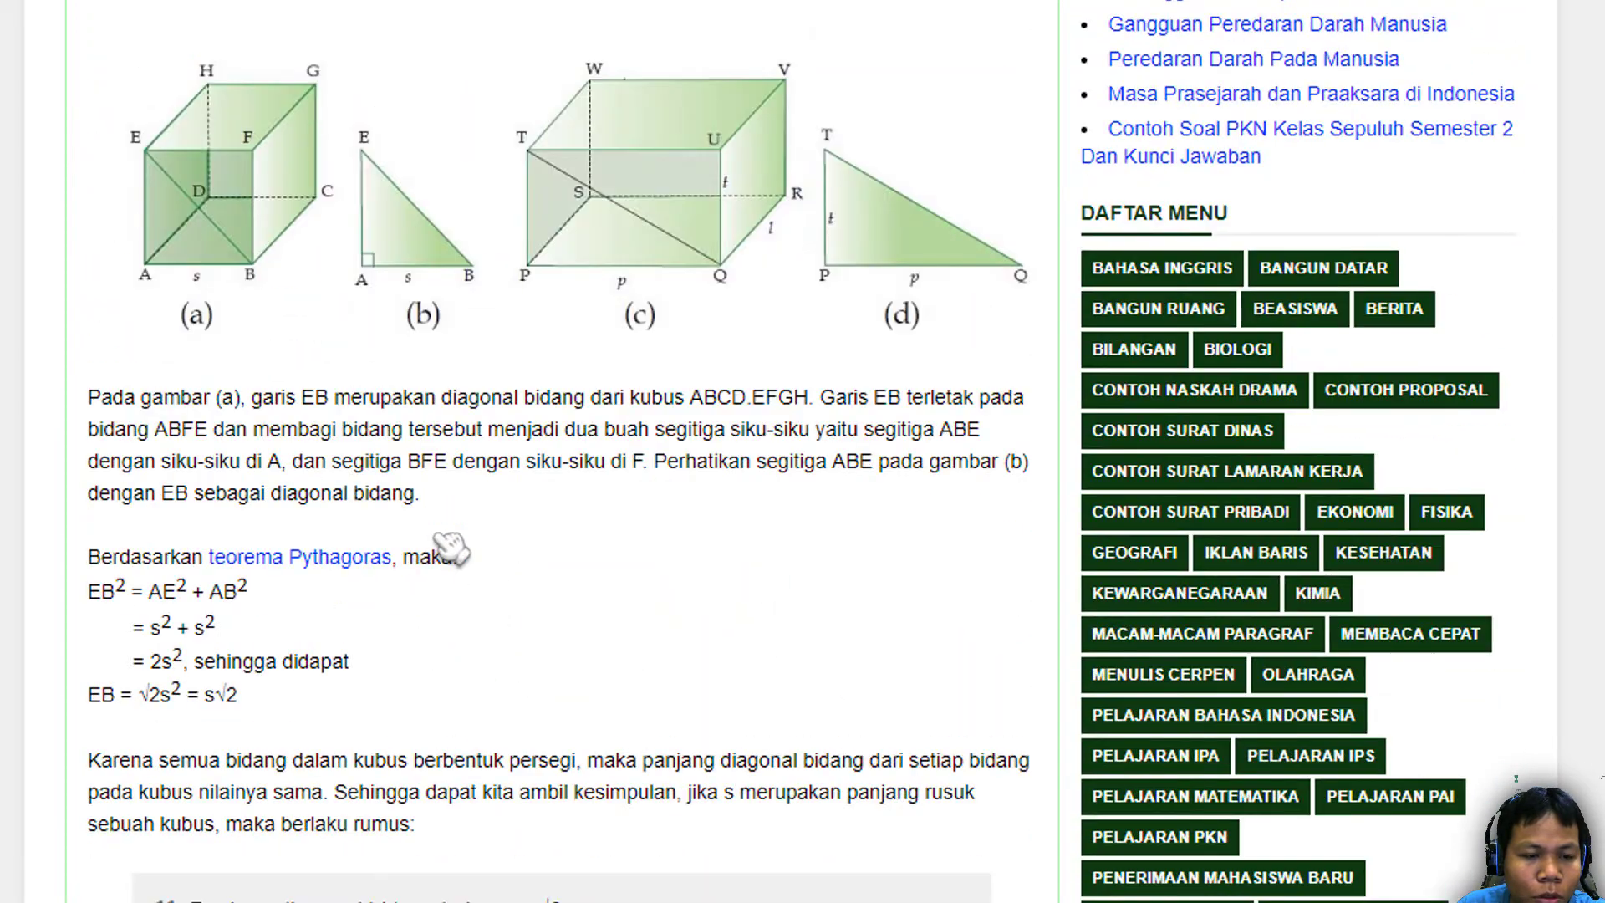
{"action": "scroll", "coordinate": [423, 552], "scroll_direction": "down", "scroll_amount": 3}
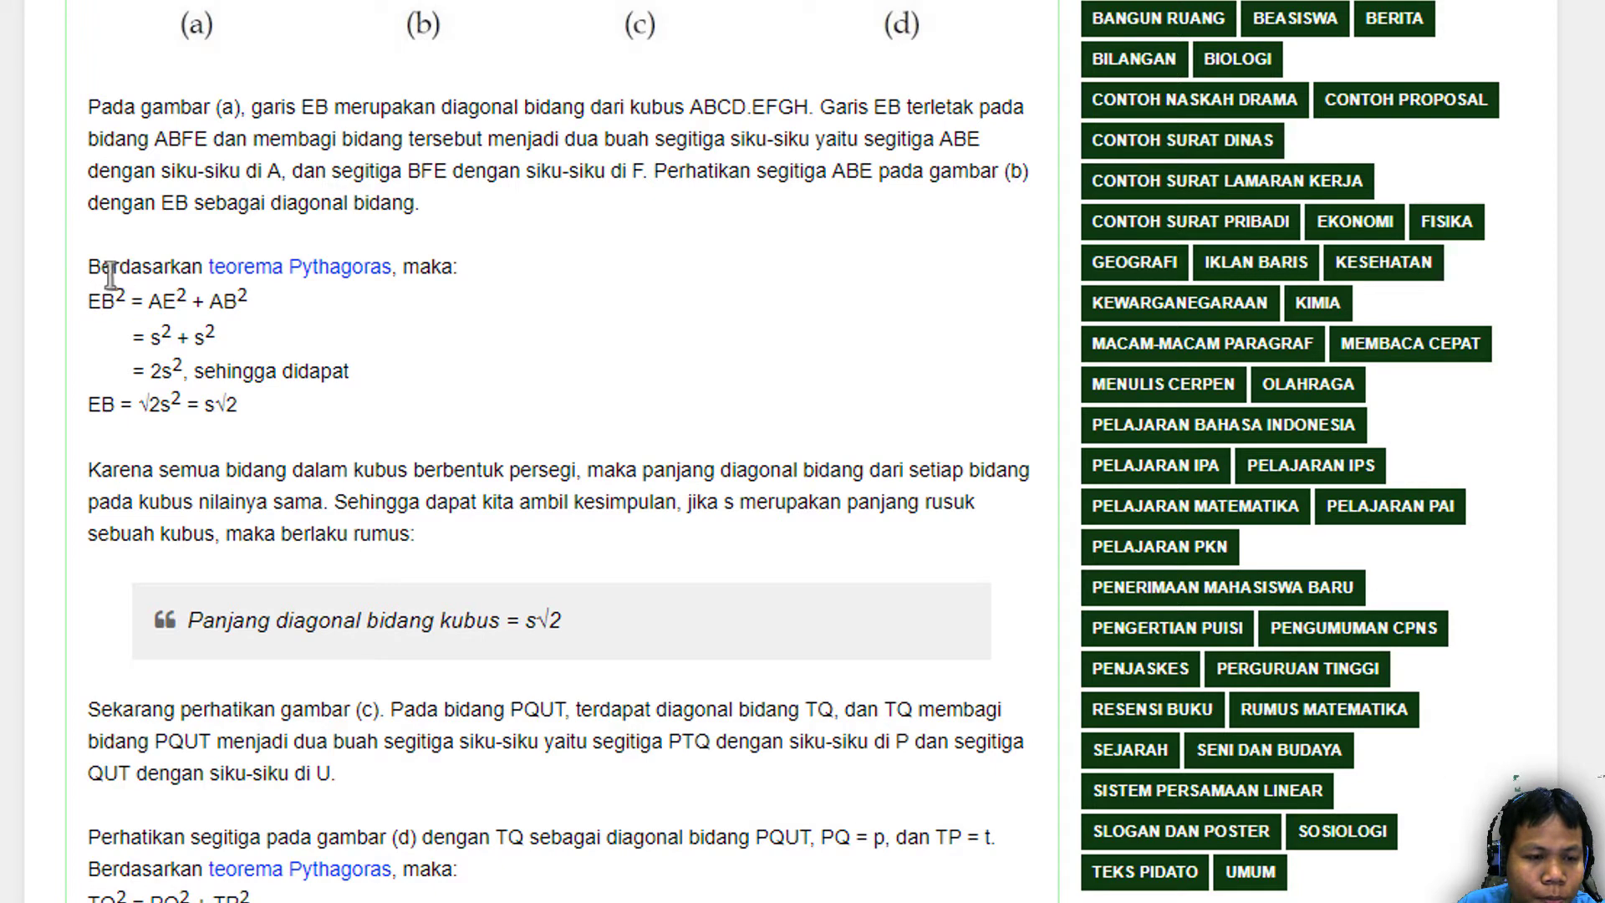
{"action": "left_click_drag", "start_coordinate": [92, 266], "coordinate": [258, 433]}
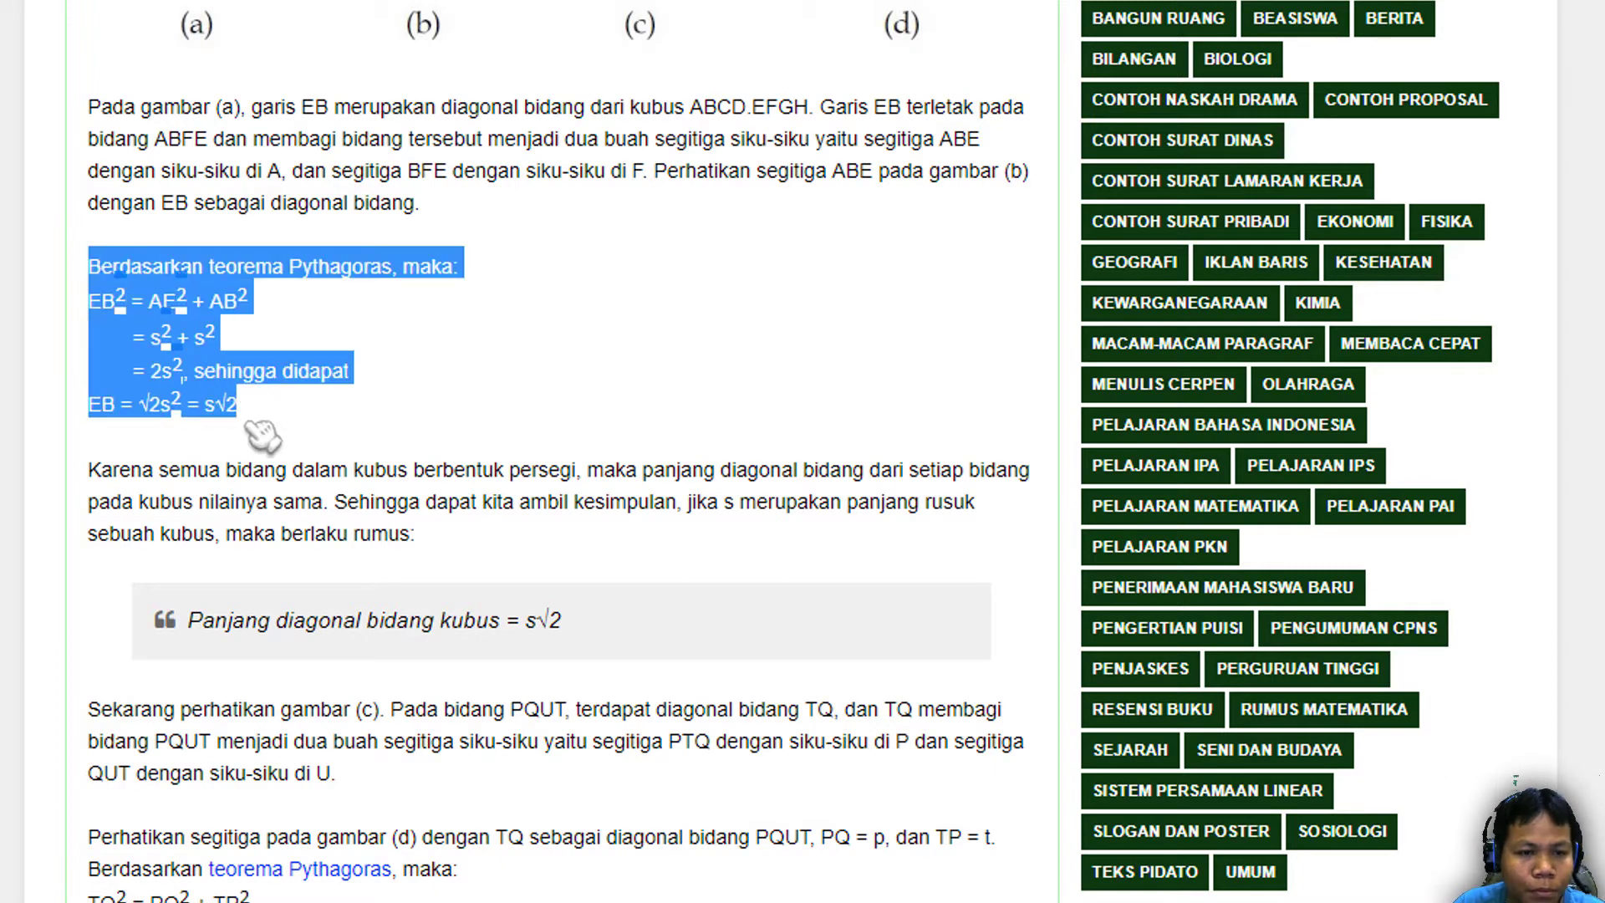
{"action": "key", "text": "ctrl+c"}
{"action": "key", "text": "alt+Tab"}
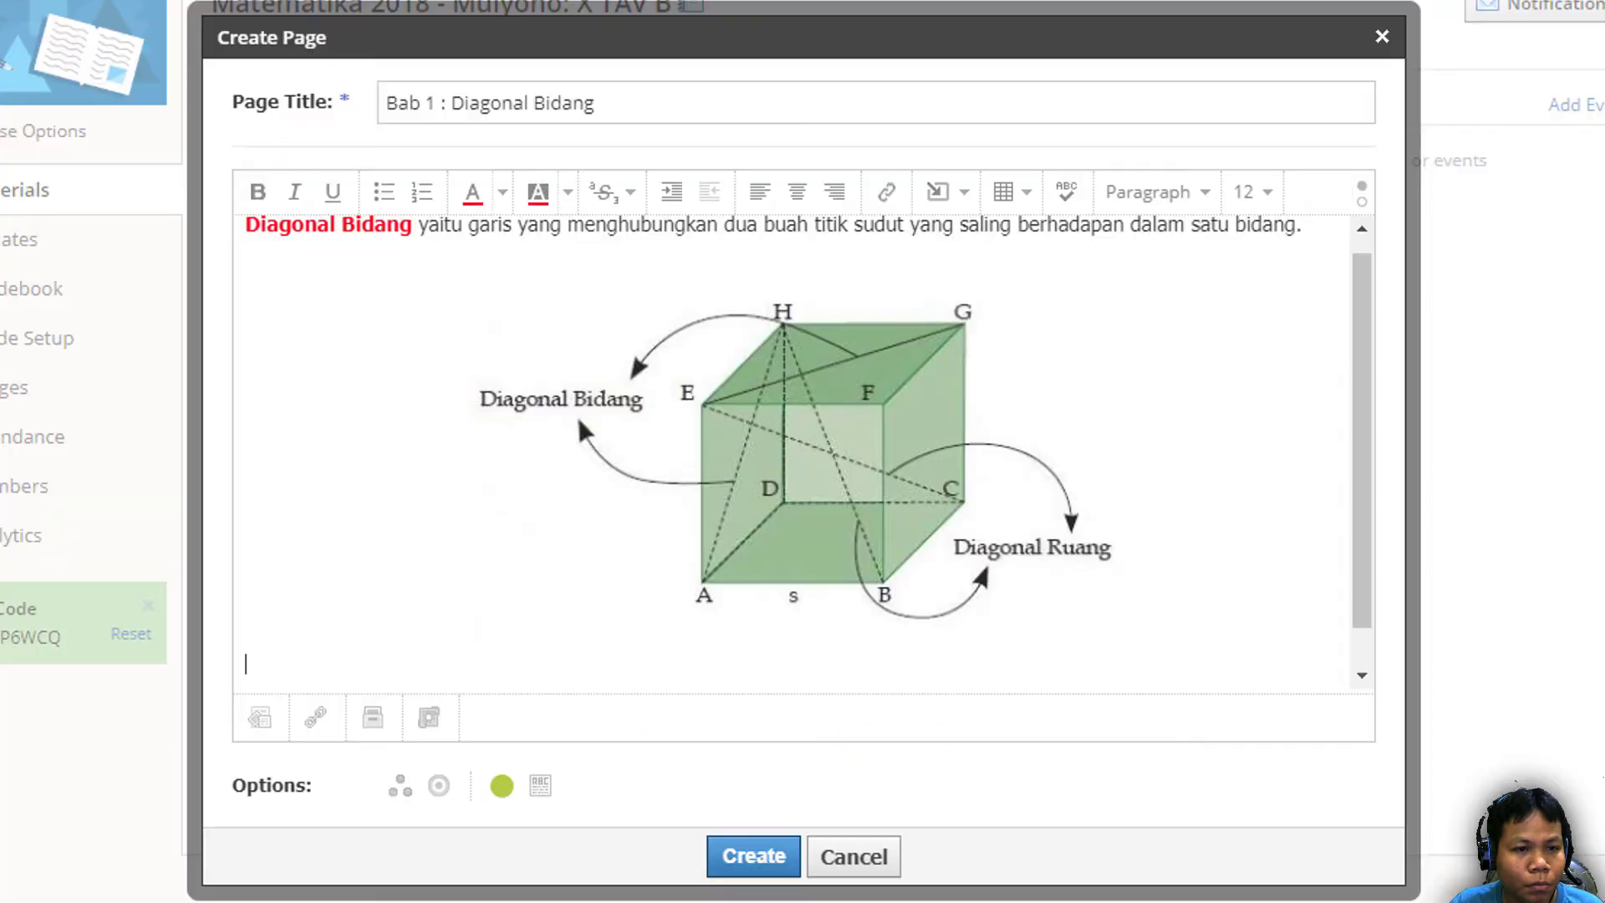
{"action": "key", "text": "ctrl+v"}
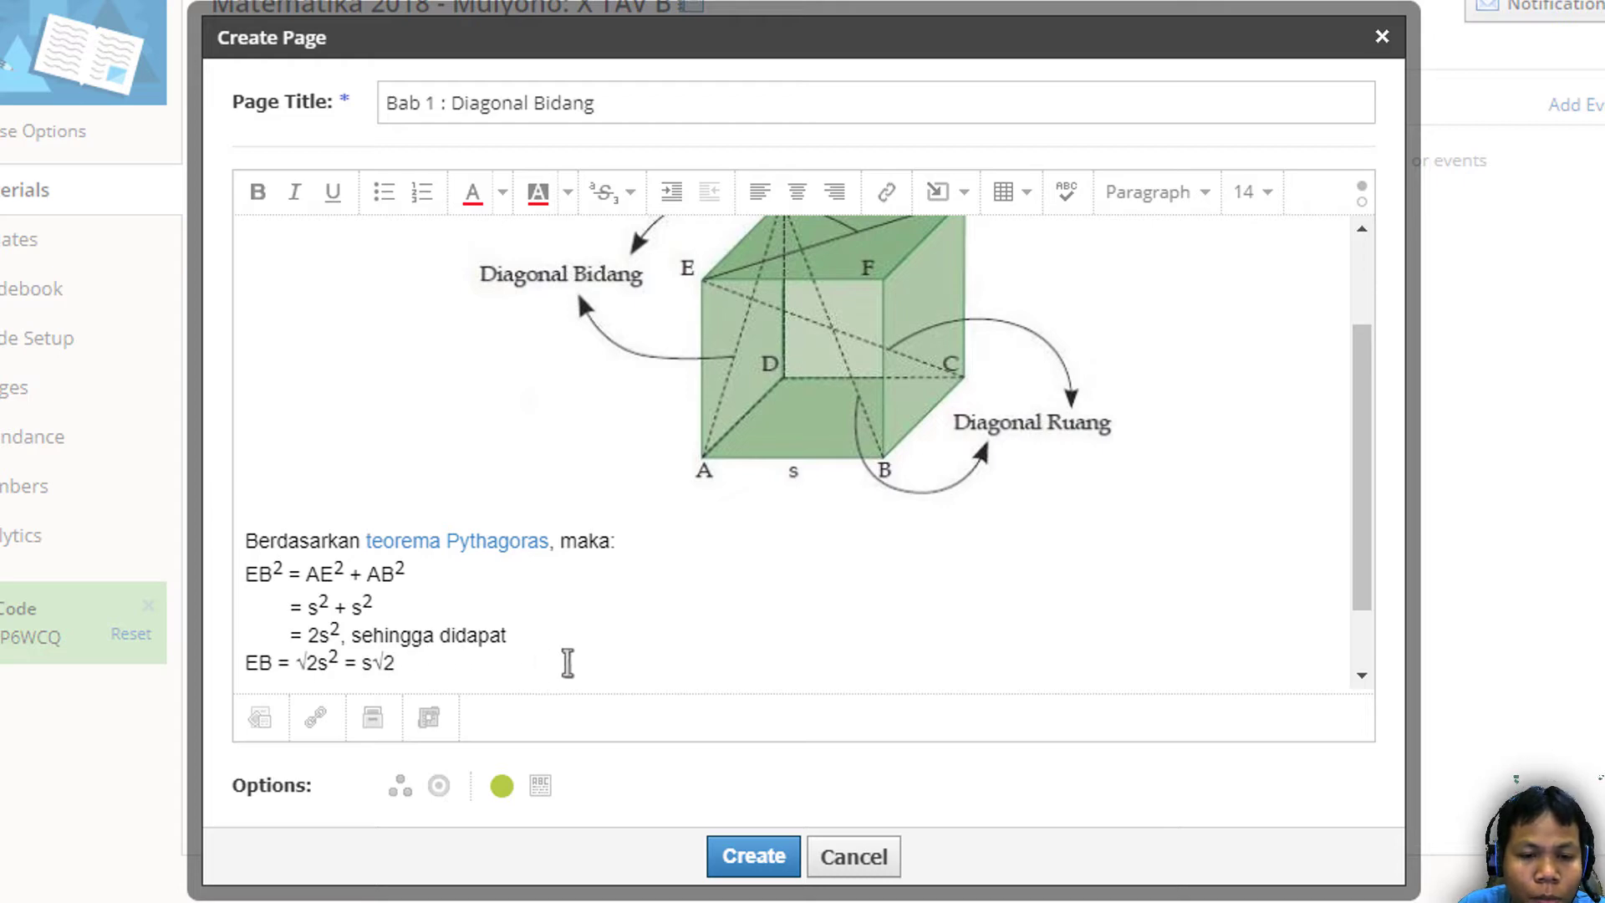
Change 'maka:' to 'maka :' and add an empty line after the derivation
{"action": "scroll", "coordinate": [619, 668], "scroll_direction": "up", "scroll_amount": 1}
{"action": "scroll", "coordinate": [629, 672], "scroll_direction": "up", "scroll_amount": 3}
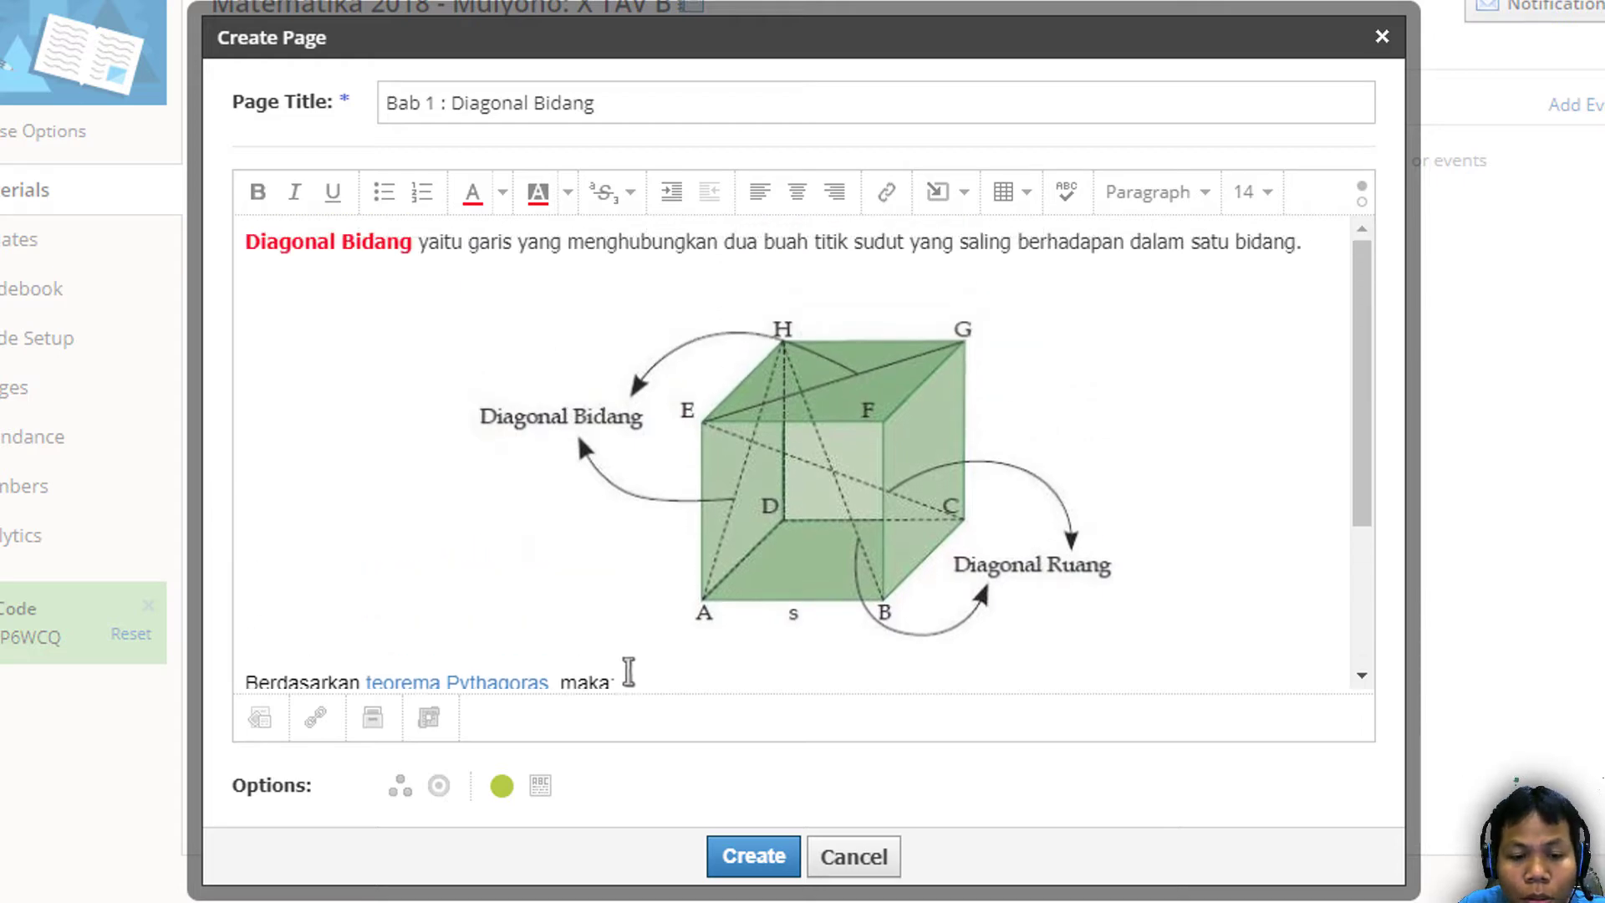
{"action": "scroll", "coordinate": [629, 635], "scroll_direction": "down", "scroll_amount": 5}
{"action": "left_click", "coordinate": [648, 451]}
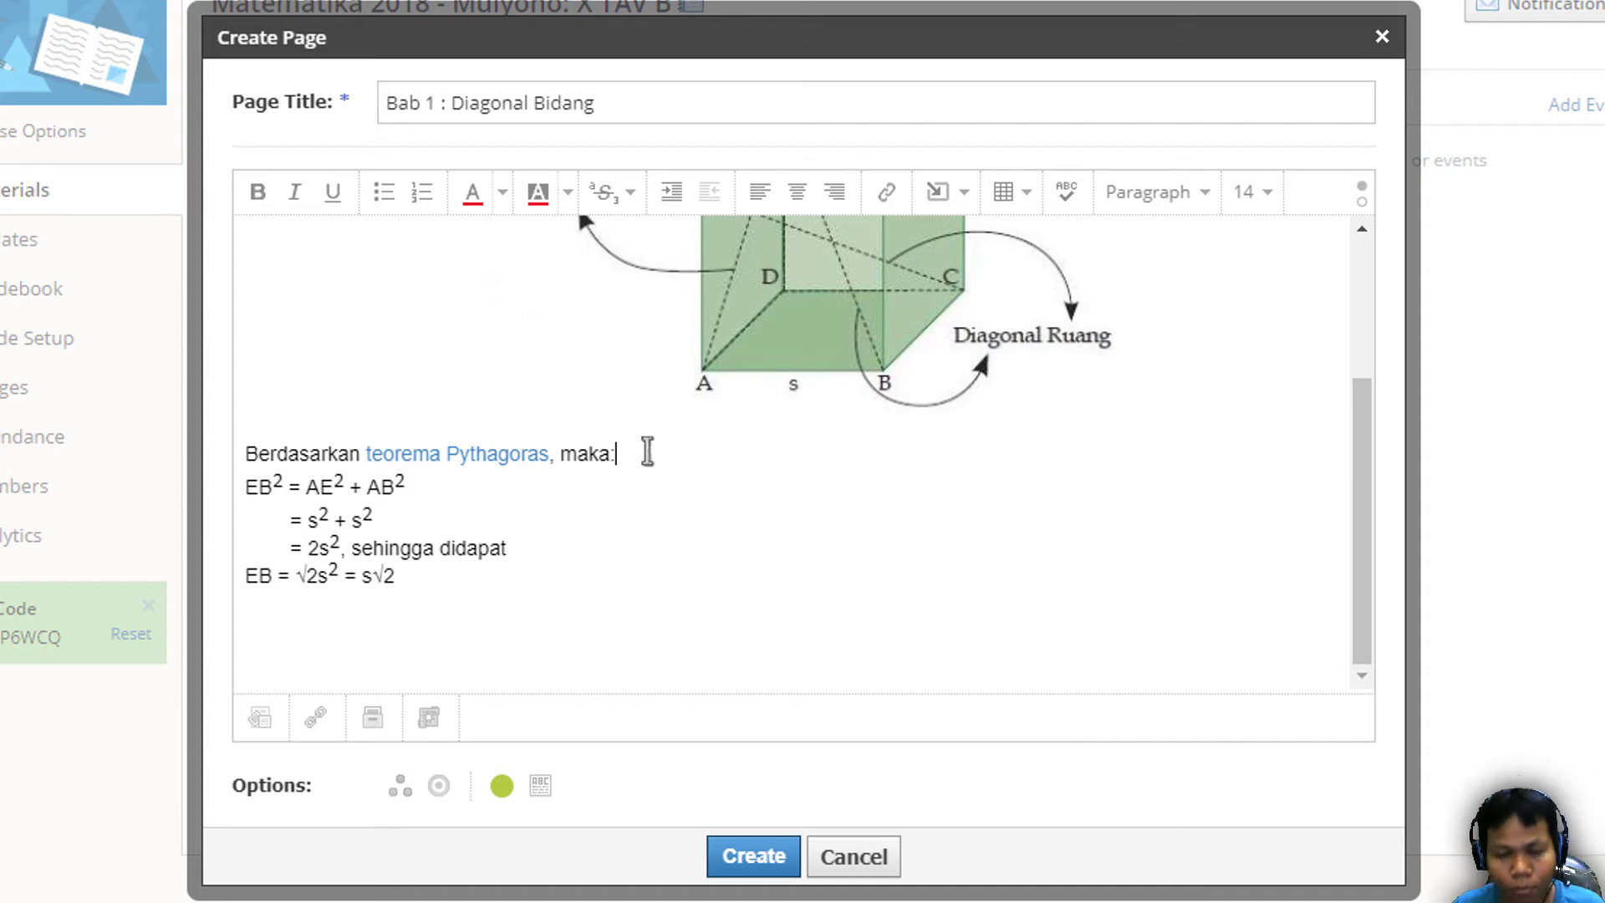
{"action": "key", "text": "BackSpace"}
{"action": "type", "text": ":"}
{"action": "left_click", "coordinate": [596, 574]}
{"action": "key", "text": "Return"}
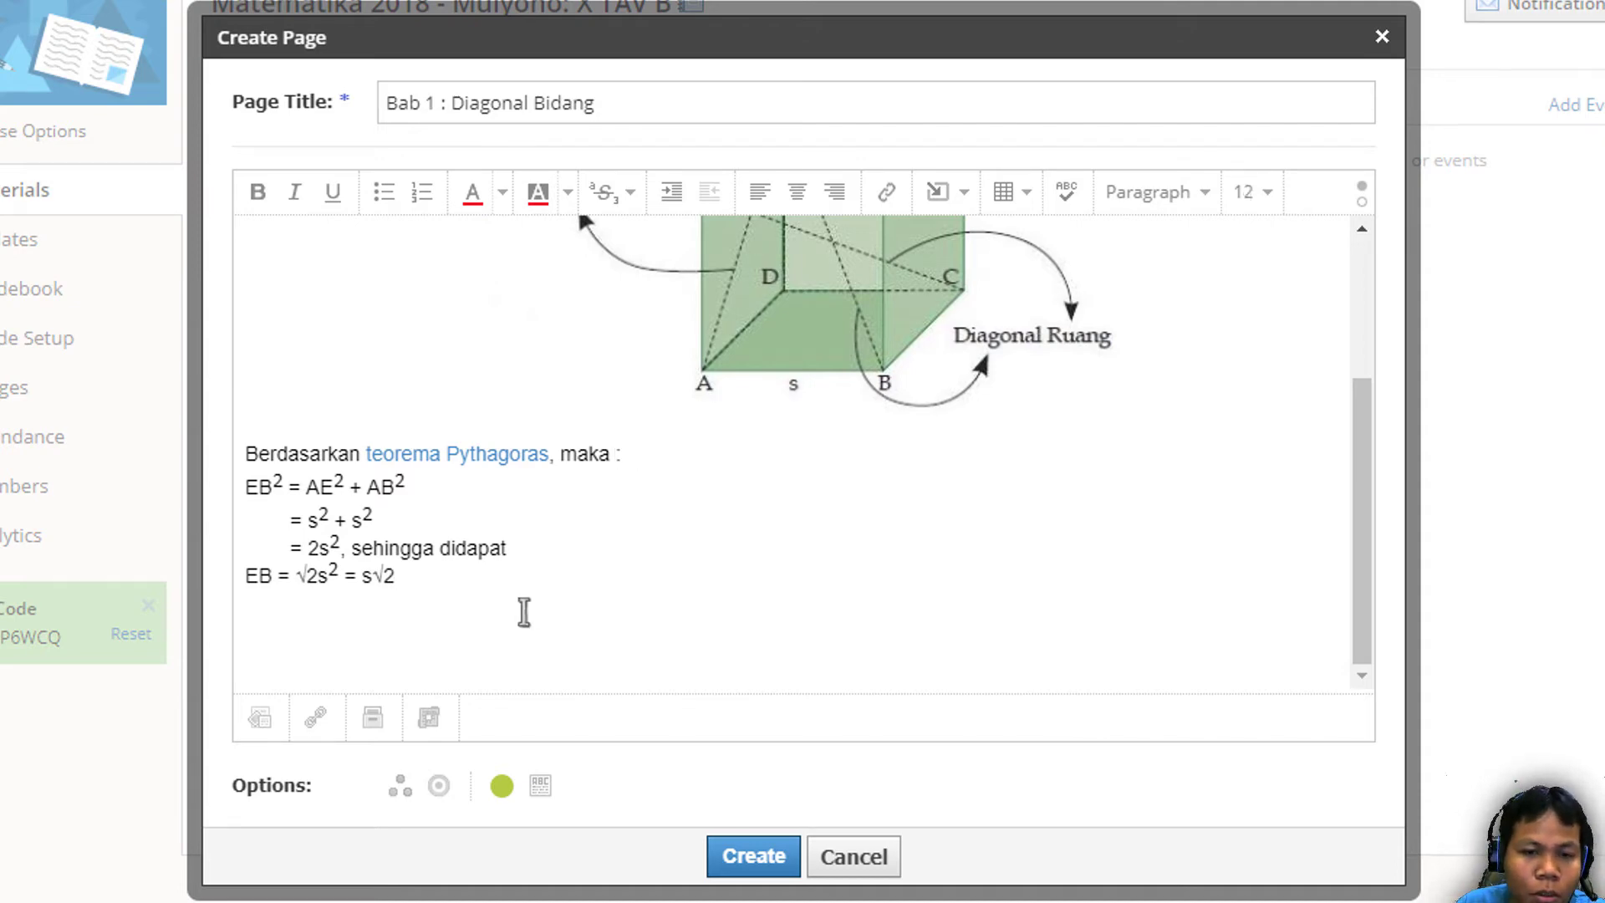
{"action": "scroll", "coordinate": [525, 612], "scroll_direction": "up", "scroll_amount": 5}
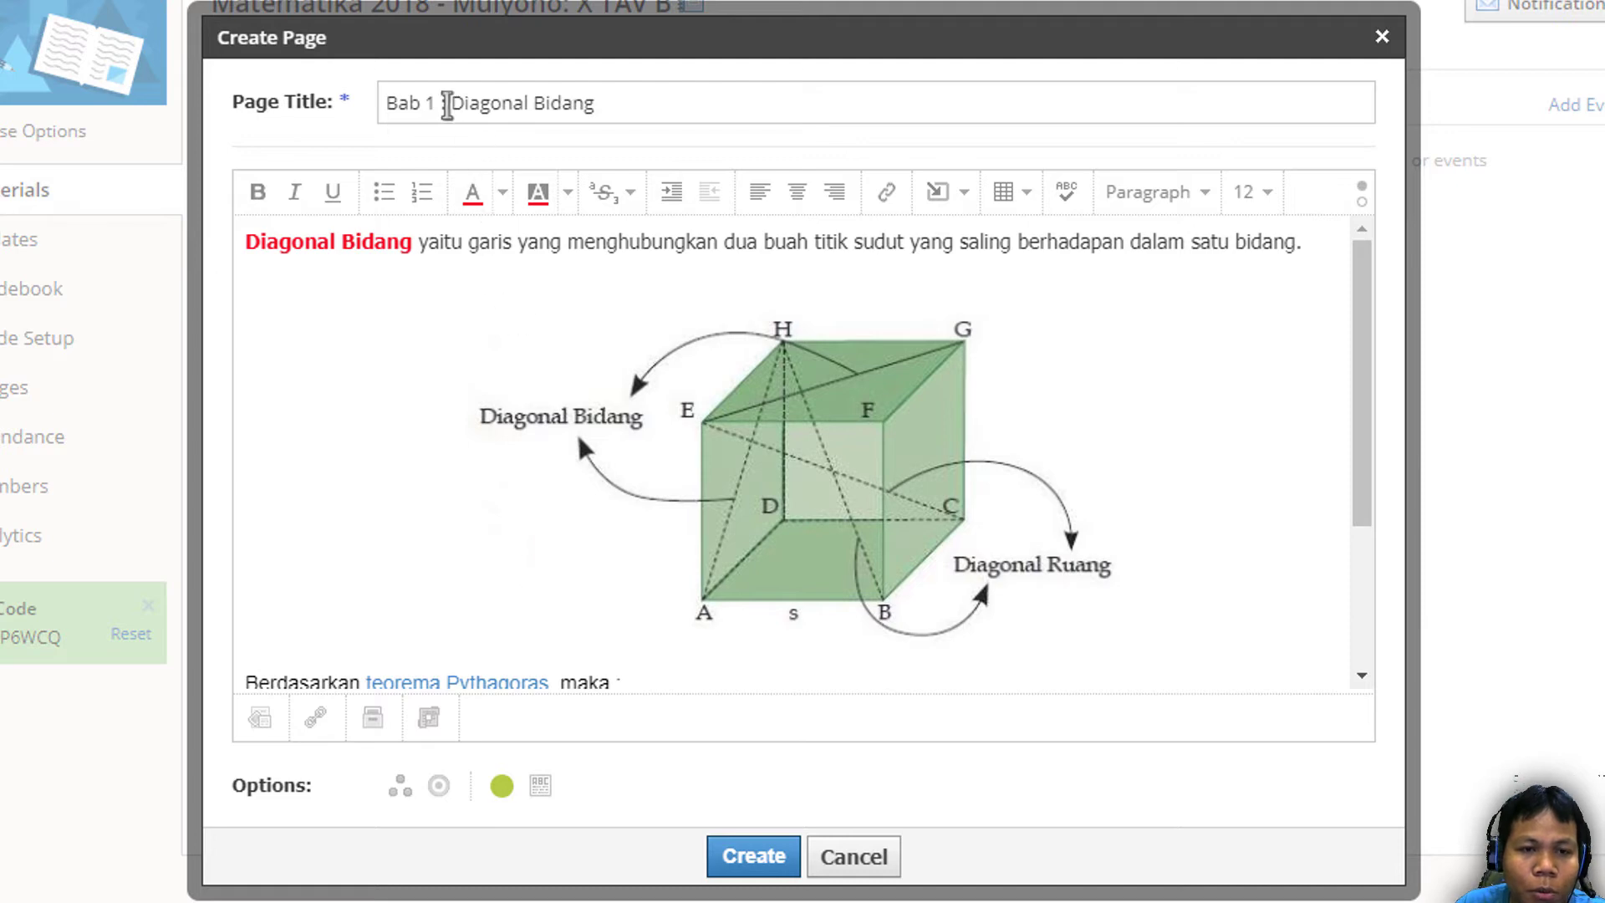
Fix the colon in the 'Bab 1 : Diagonal Bidang' title, create the page and view it
{"action": "left_click", "coordinate": [447, 103]}
{"action": "type", "text": ":"}
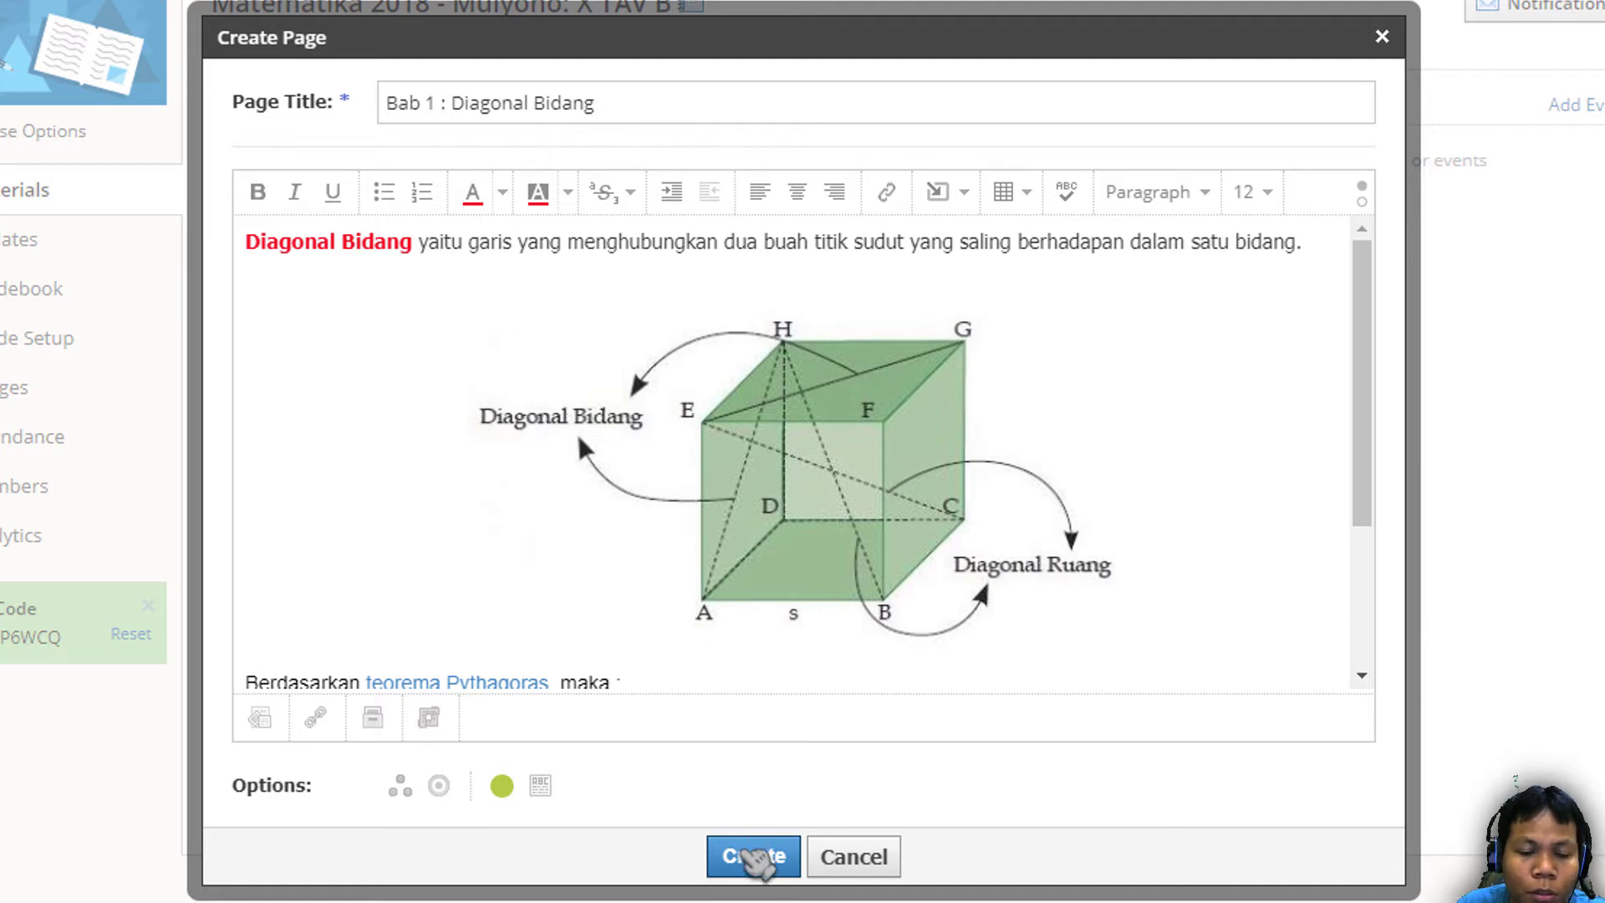
{"action": "left_click", "coordinate": [755, 857]}
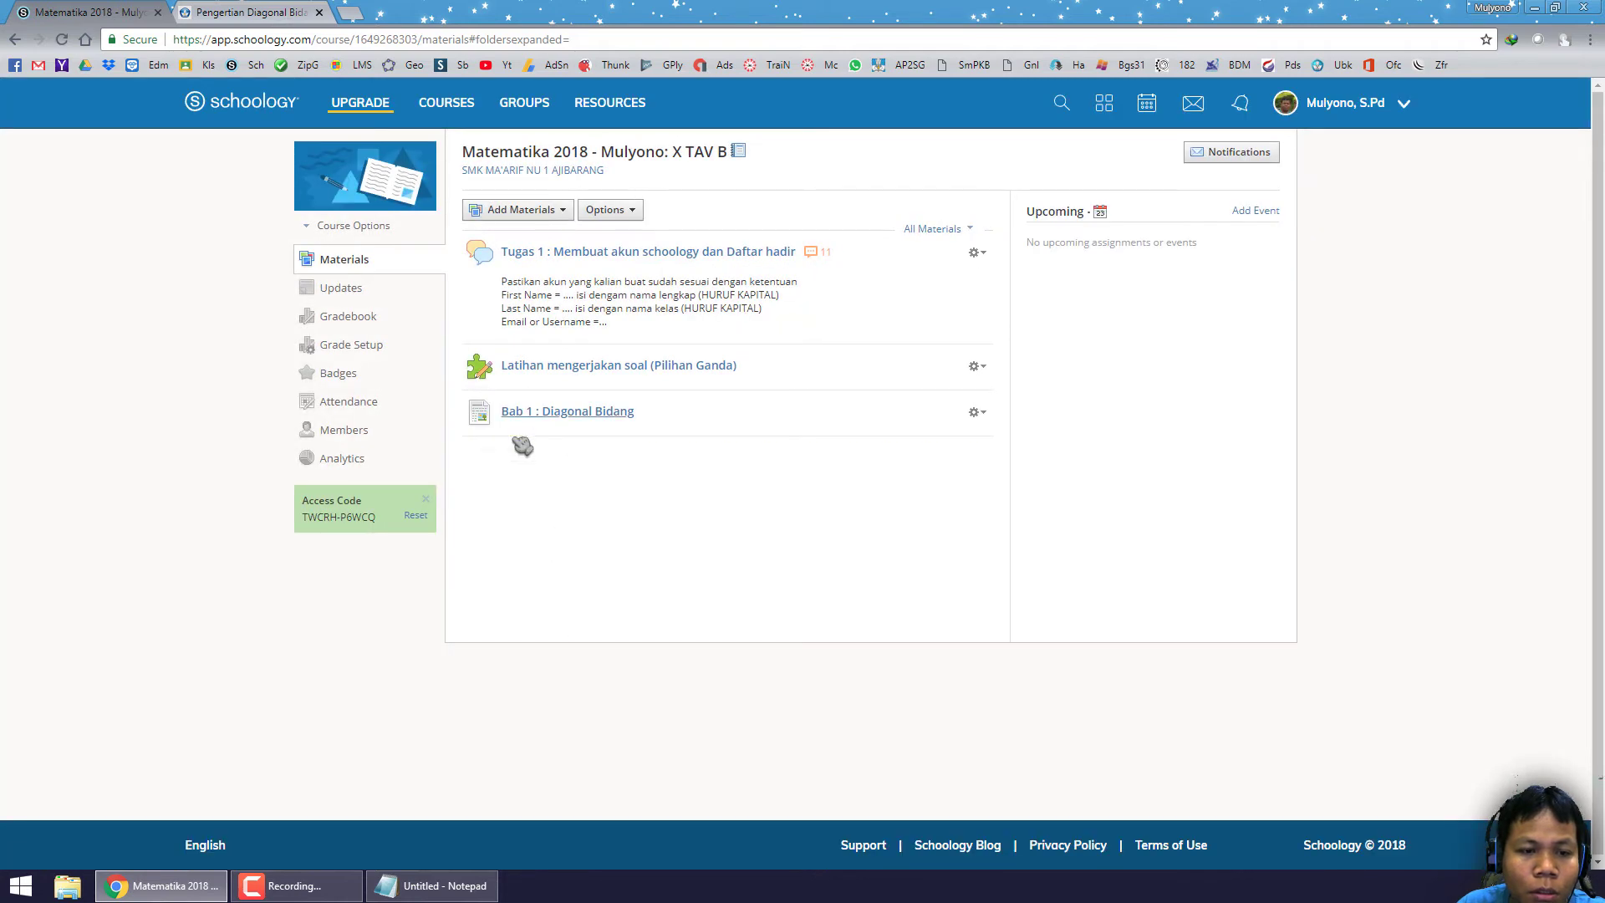
{"action": "left_click", "coordinate": [608, 425]}
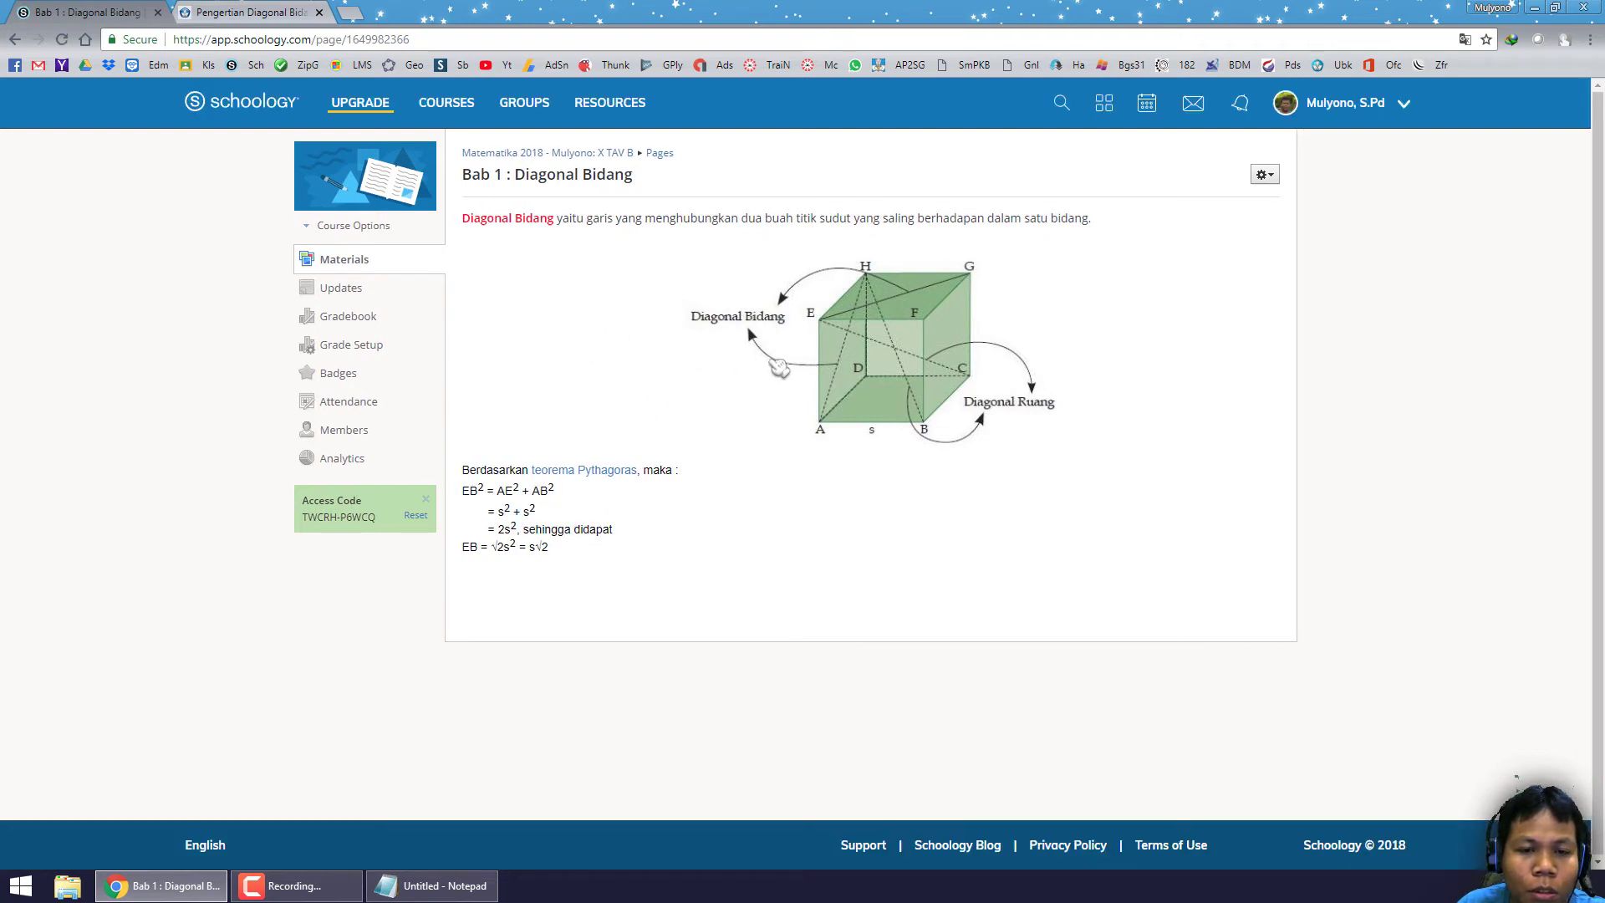
{"action": "left_click", "coordinate": [25, 39]}
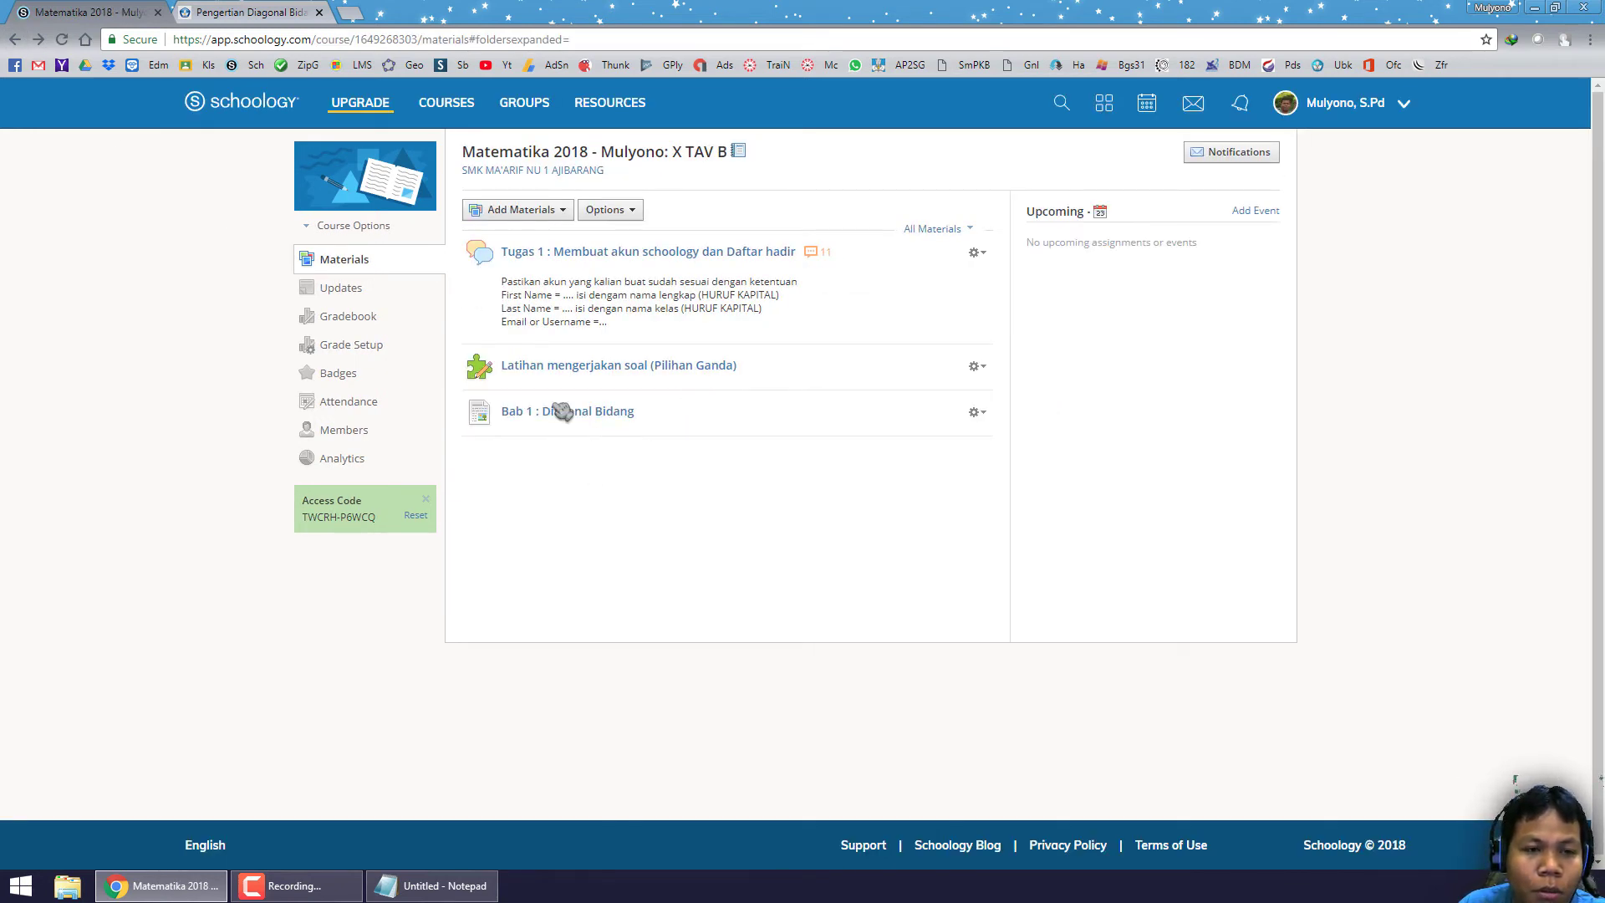
Start and cancel a new page, then show the Add Materials type list again
{"action": "left_click", "coordinate": [527, 210]}
{"action": "left_click", "coordinate": [543, 361]}
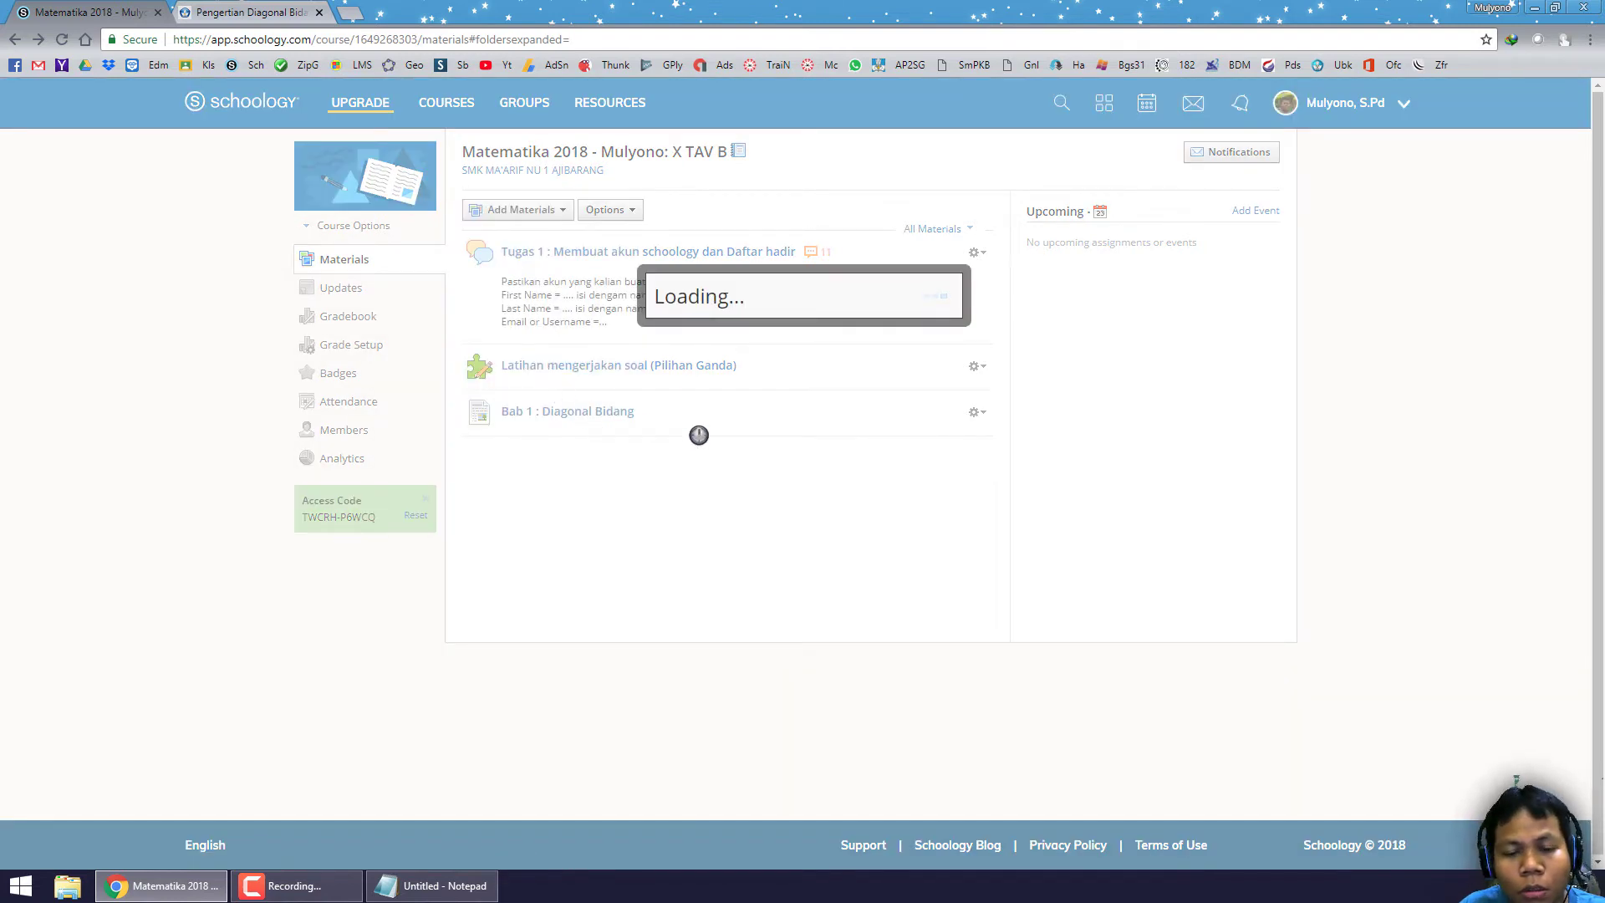
{"action": "left_click", "coordinate": [860, 650]}
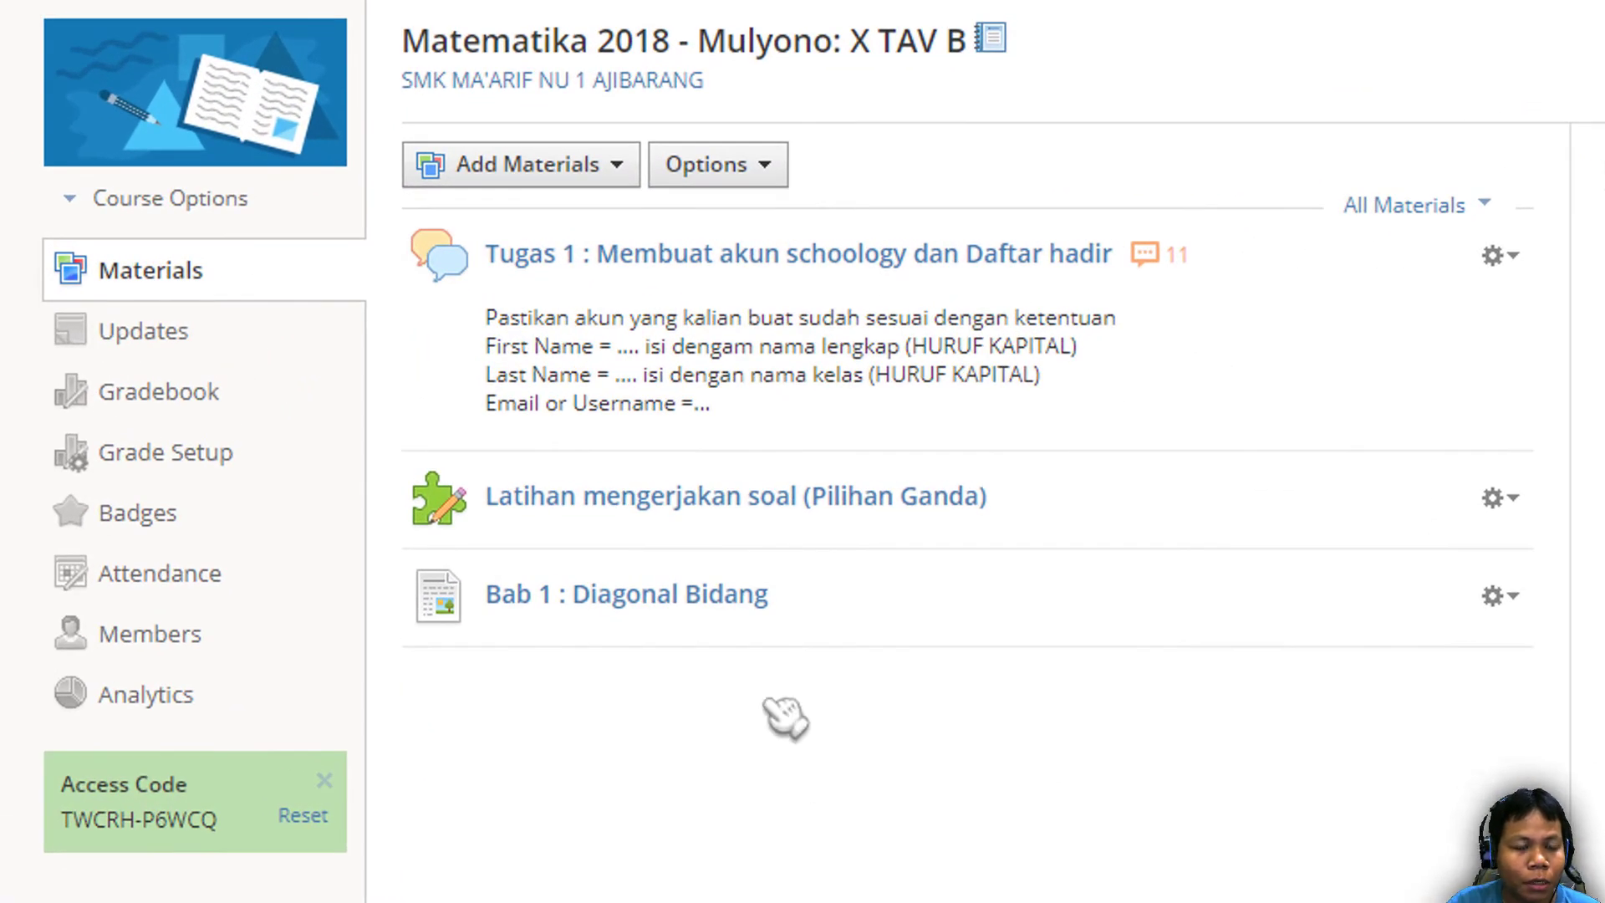
{"action": "left_click", "coordinate": [585, 166]}
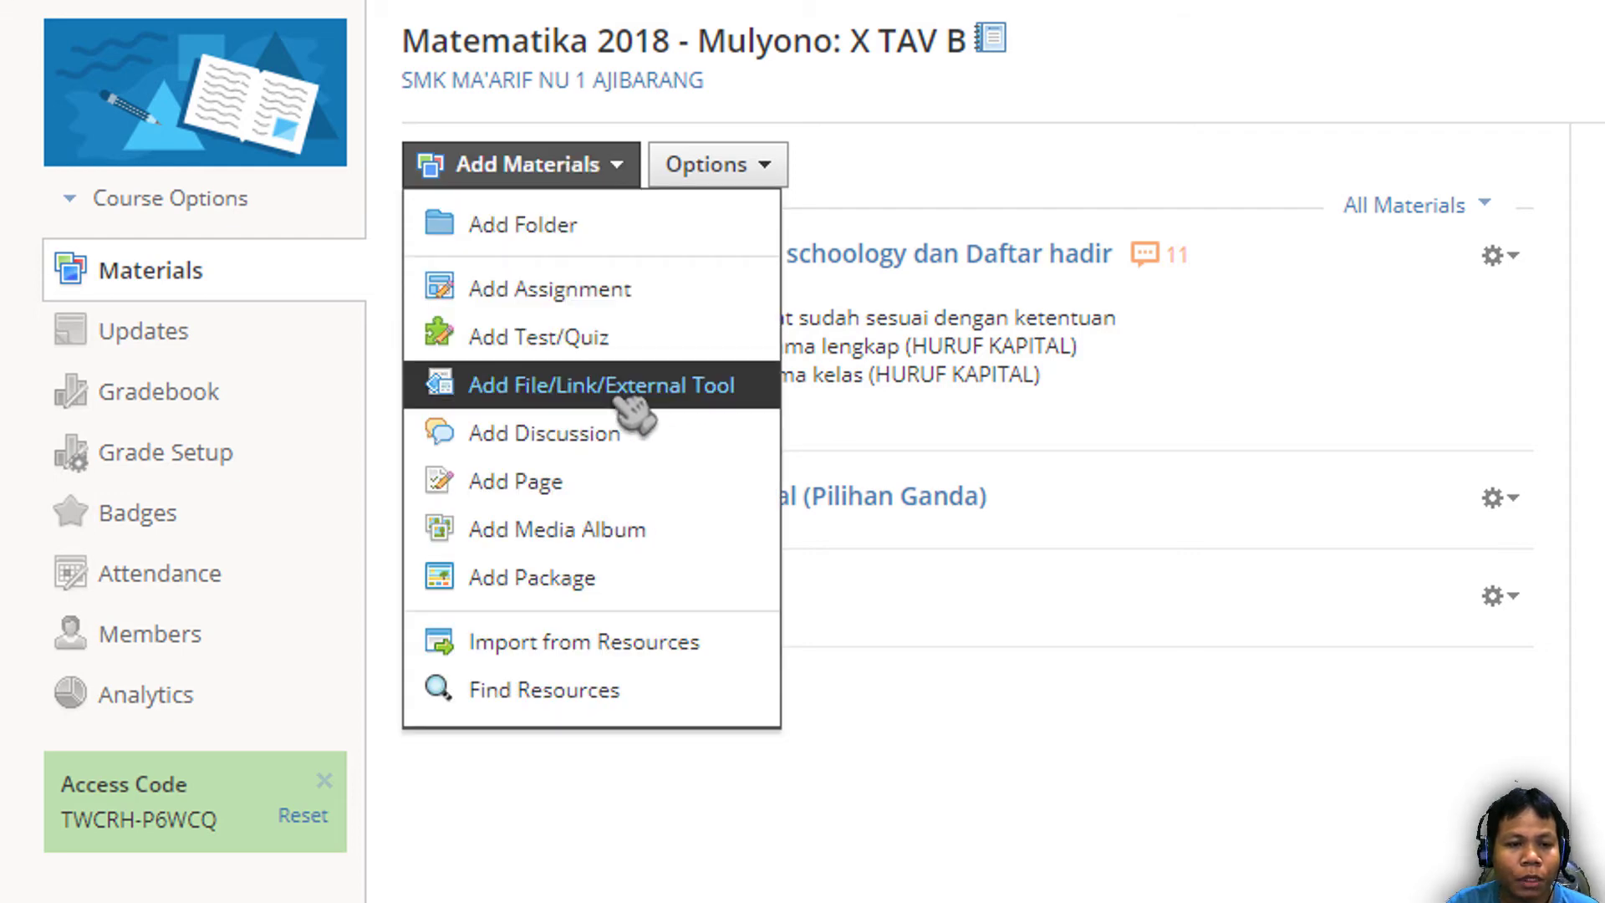
Start adding a file to the materials and pick the MATERI MATRIKS PDF from the computer
{"action": "left_click", "coordinate": [628, 392]}
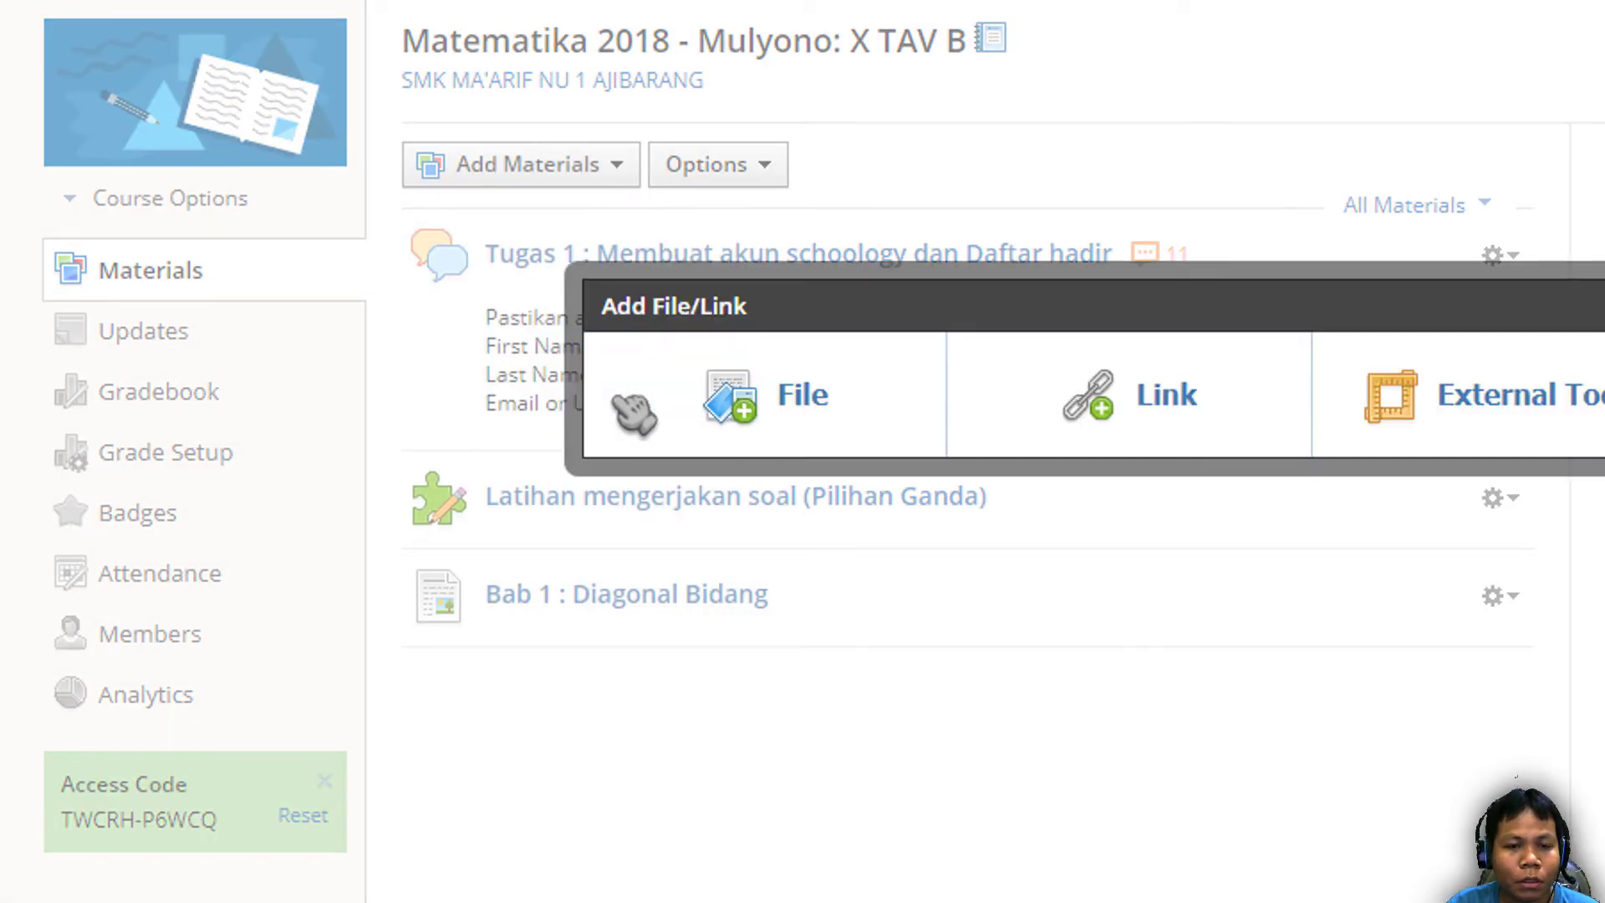
{"action": "left_click", "coordinate": [806, 418]}
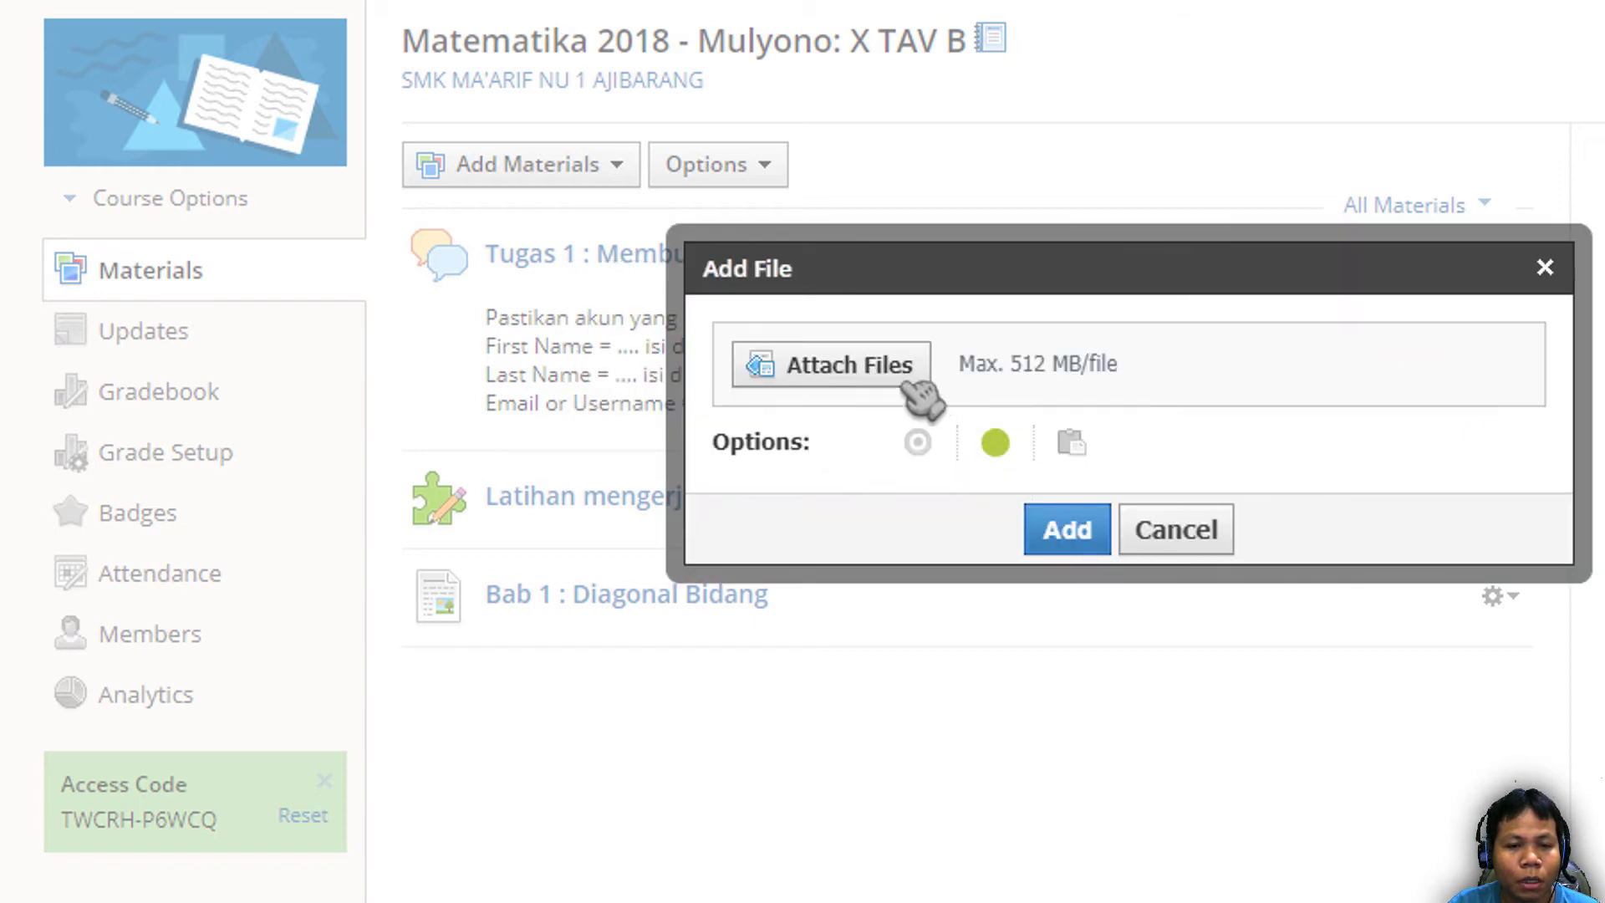
{"action": "left_click", "coordinate": [908, 368]}
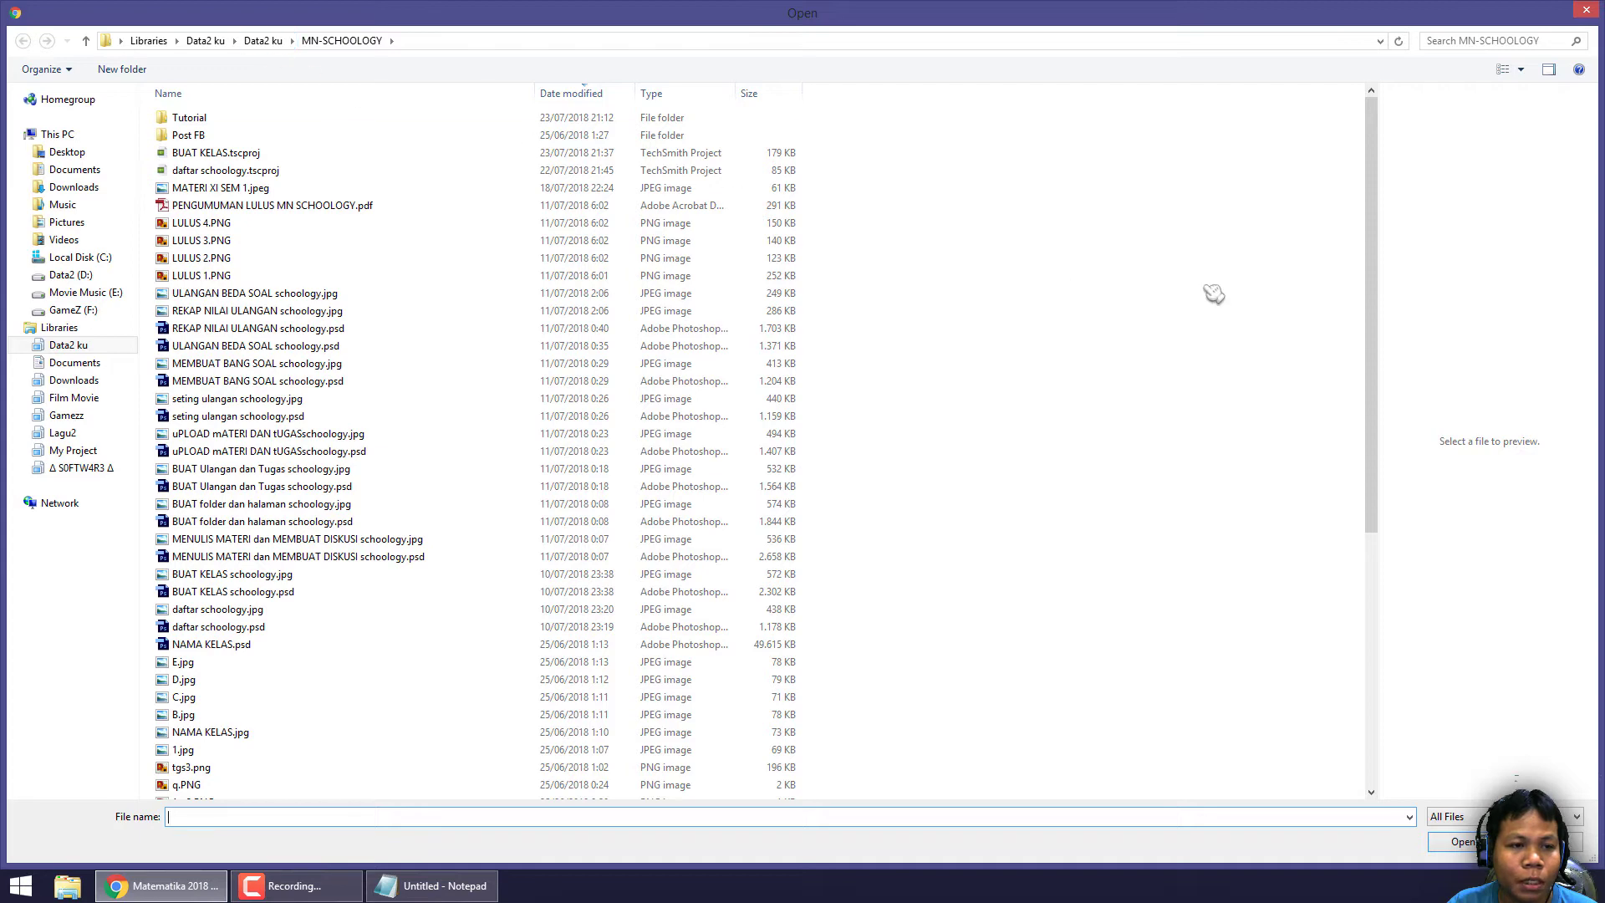
{"action": "scroll", "coordinate": [1075, 347], "scroll_direction": "down", "scroll_amount": 7}
{"action": "scroll", "coordinate": [1098, 445], "scroll_direction": "down", "scroll_amount": 1}
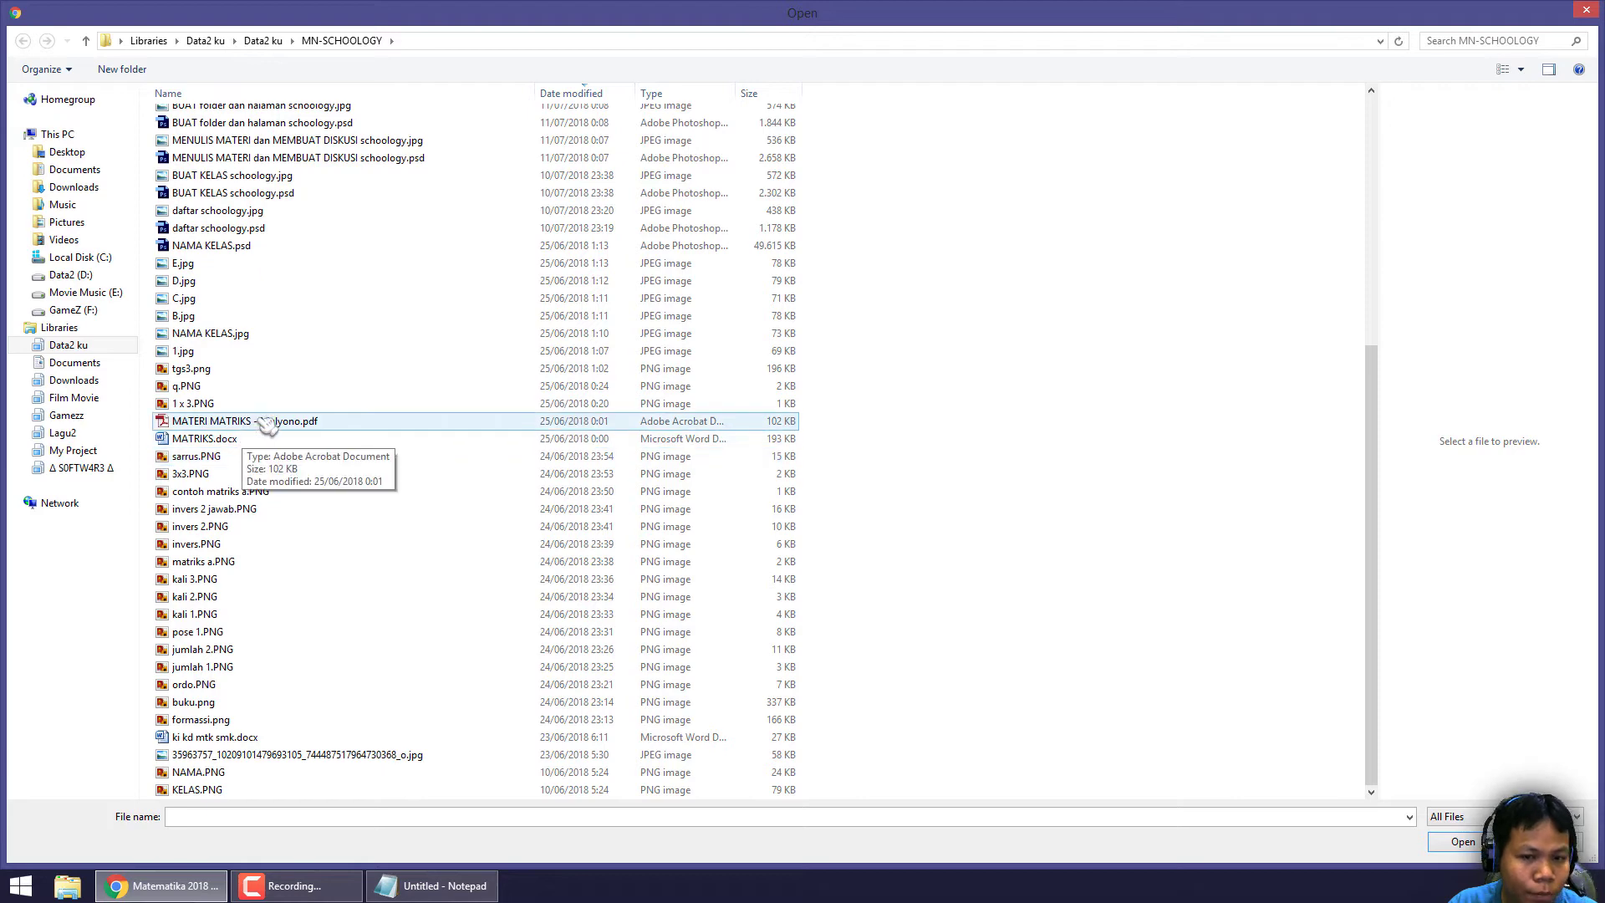
{"action": "left_click", "coordinate": [268, 422]}
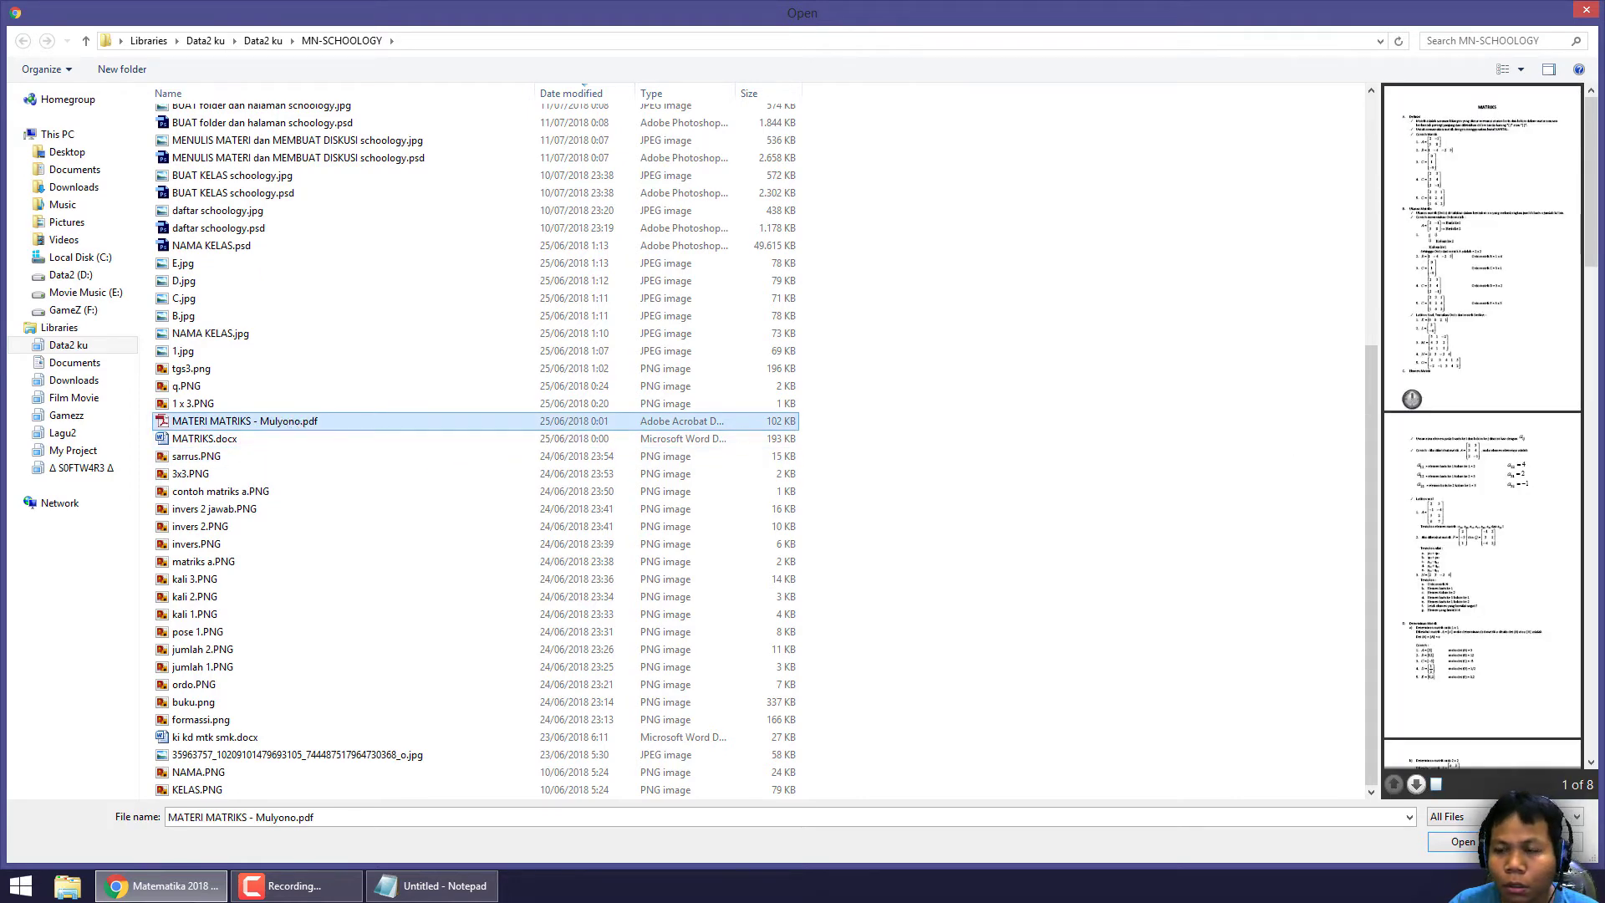
{"action": "scroll", "coordinate": [335, 502], "scroll_direction": "up", "scroll_amount": 3}
{"action": "scroll", "coordinate": [334, 502], "scroll_direction": "up", "scroll_amount": 1}
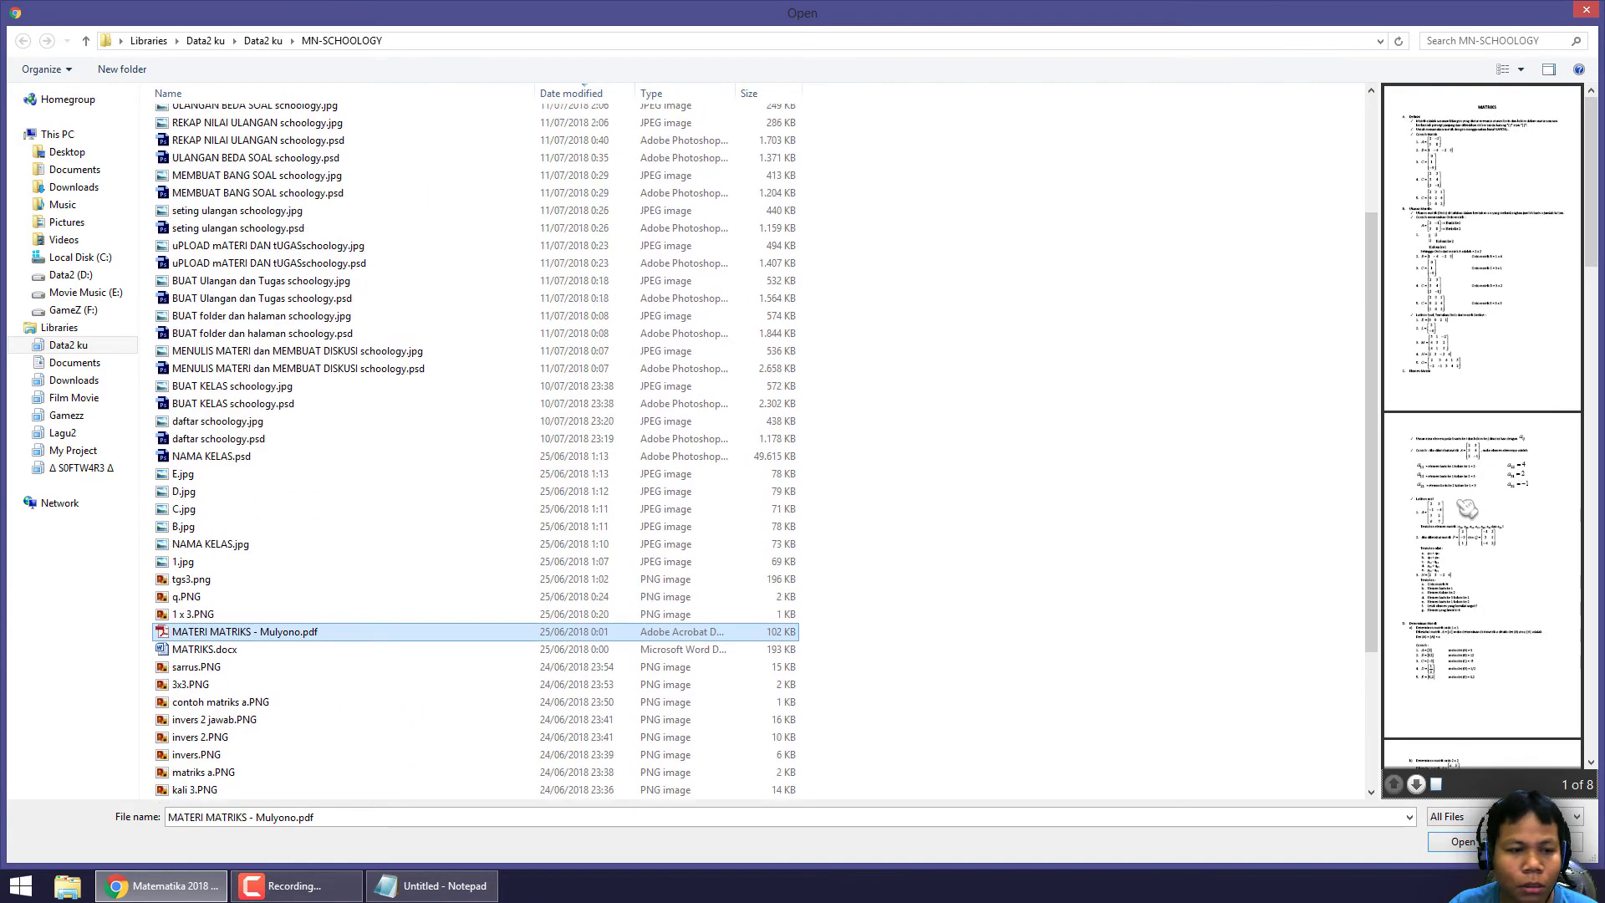
{"action": "scroll", "coordinate": [318, 435], "scroll_direction": "down", "scroll_amount": 4}
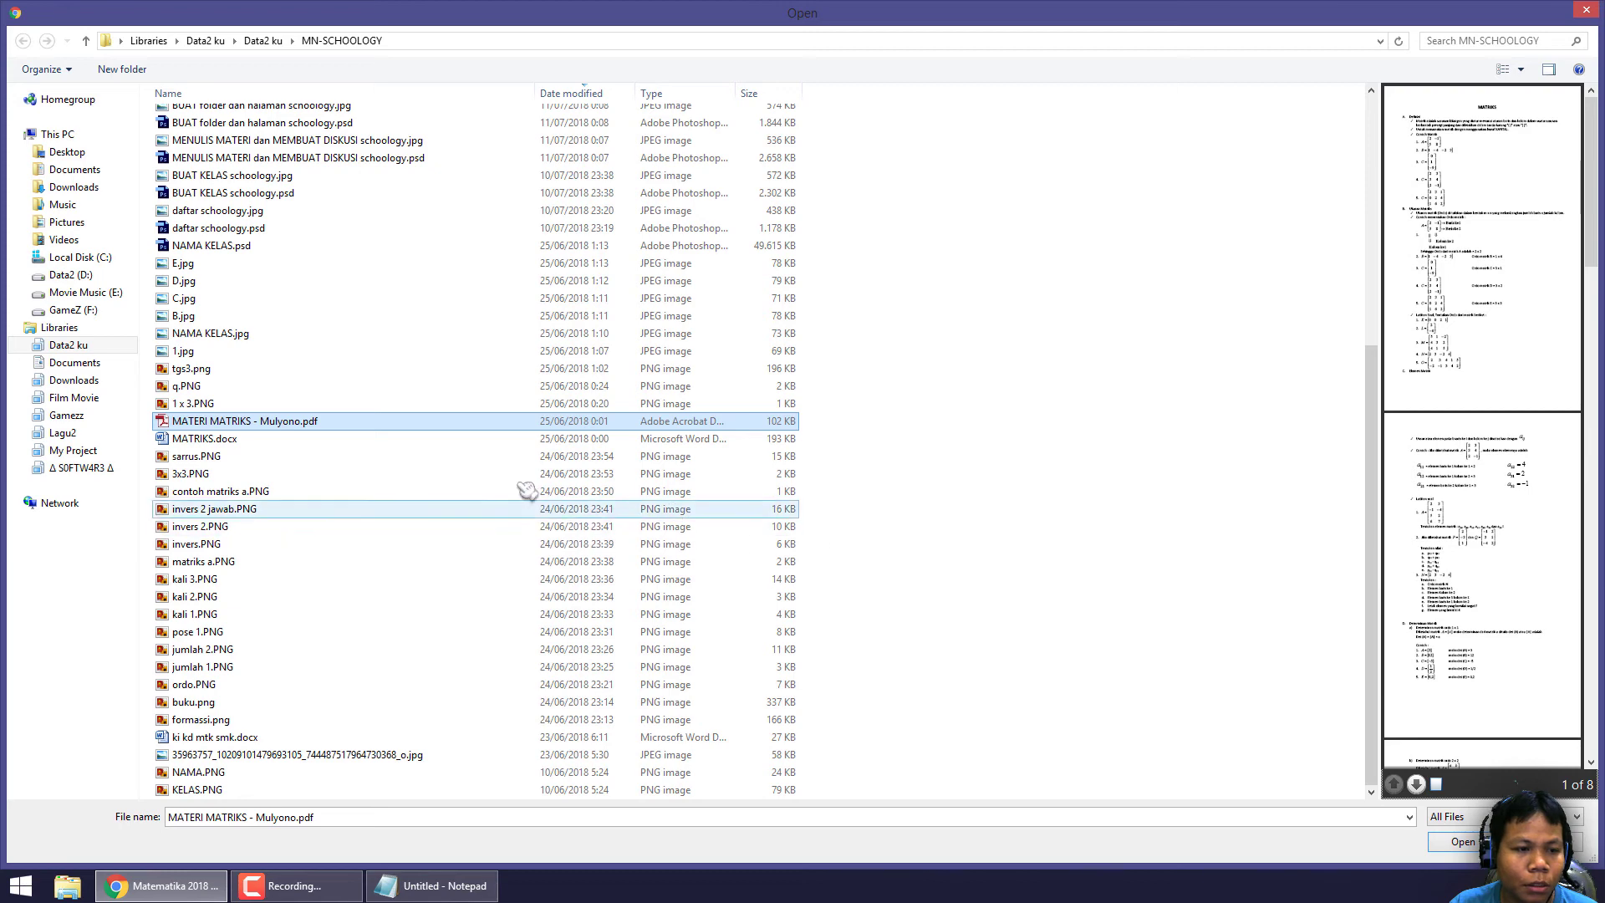
{"action": "double_click", "coordinate": [311, 423]}
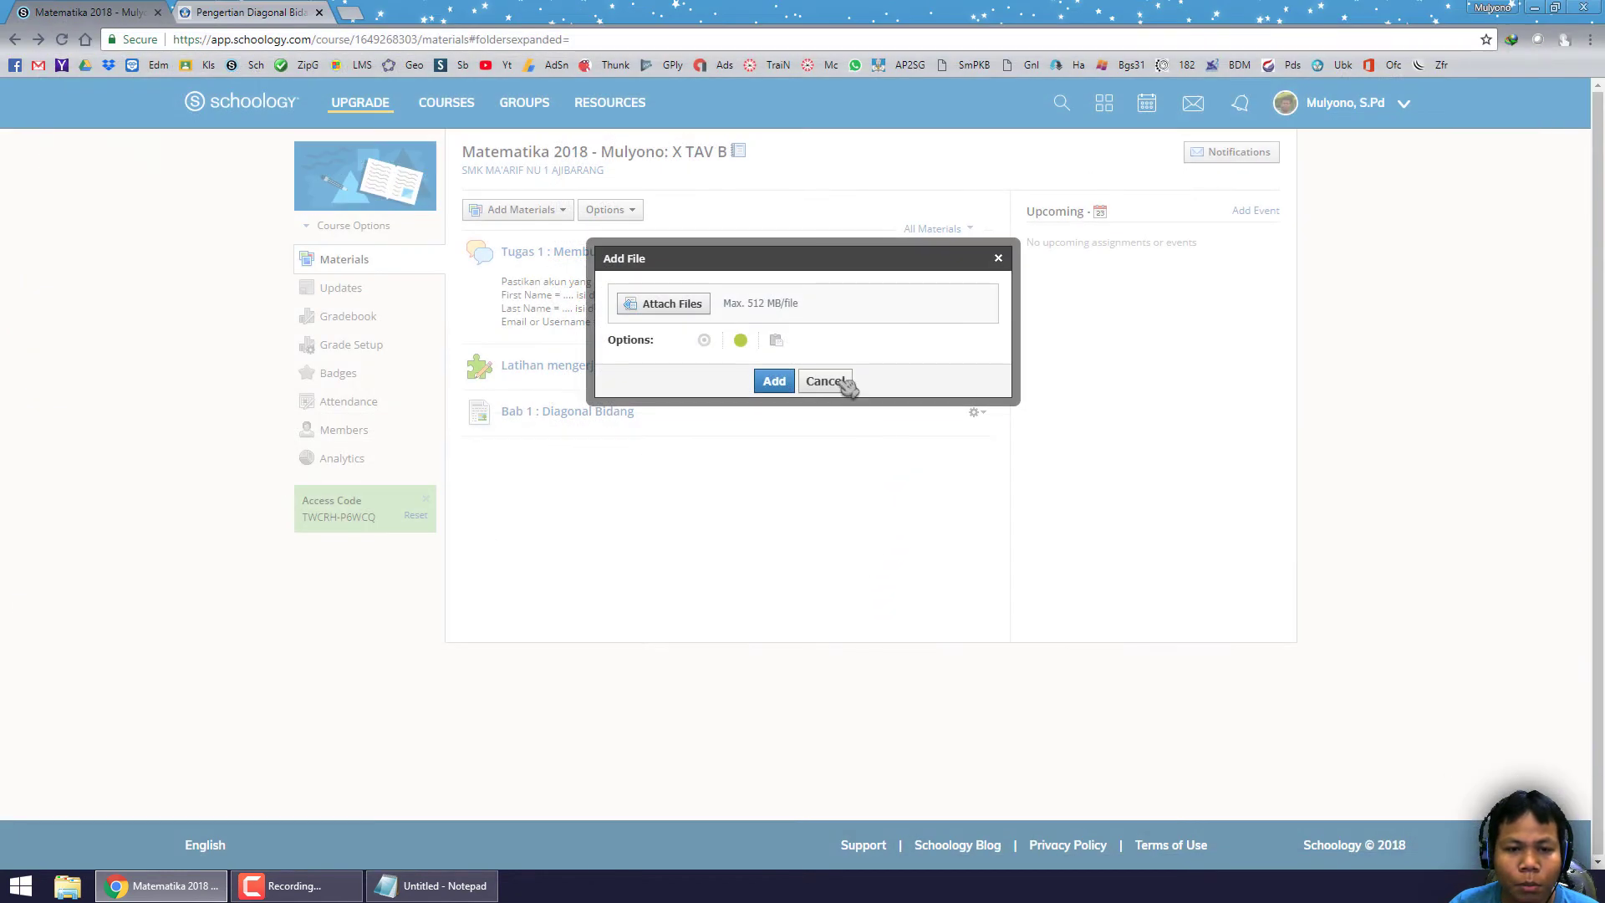
Cancel the first attempt, then re-add MATERI MATRIKS - Mulyono.pdf as a file and start uploading it
{"action": "left_click", "coordinate": [849, 387]}
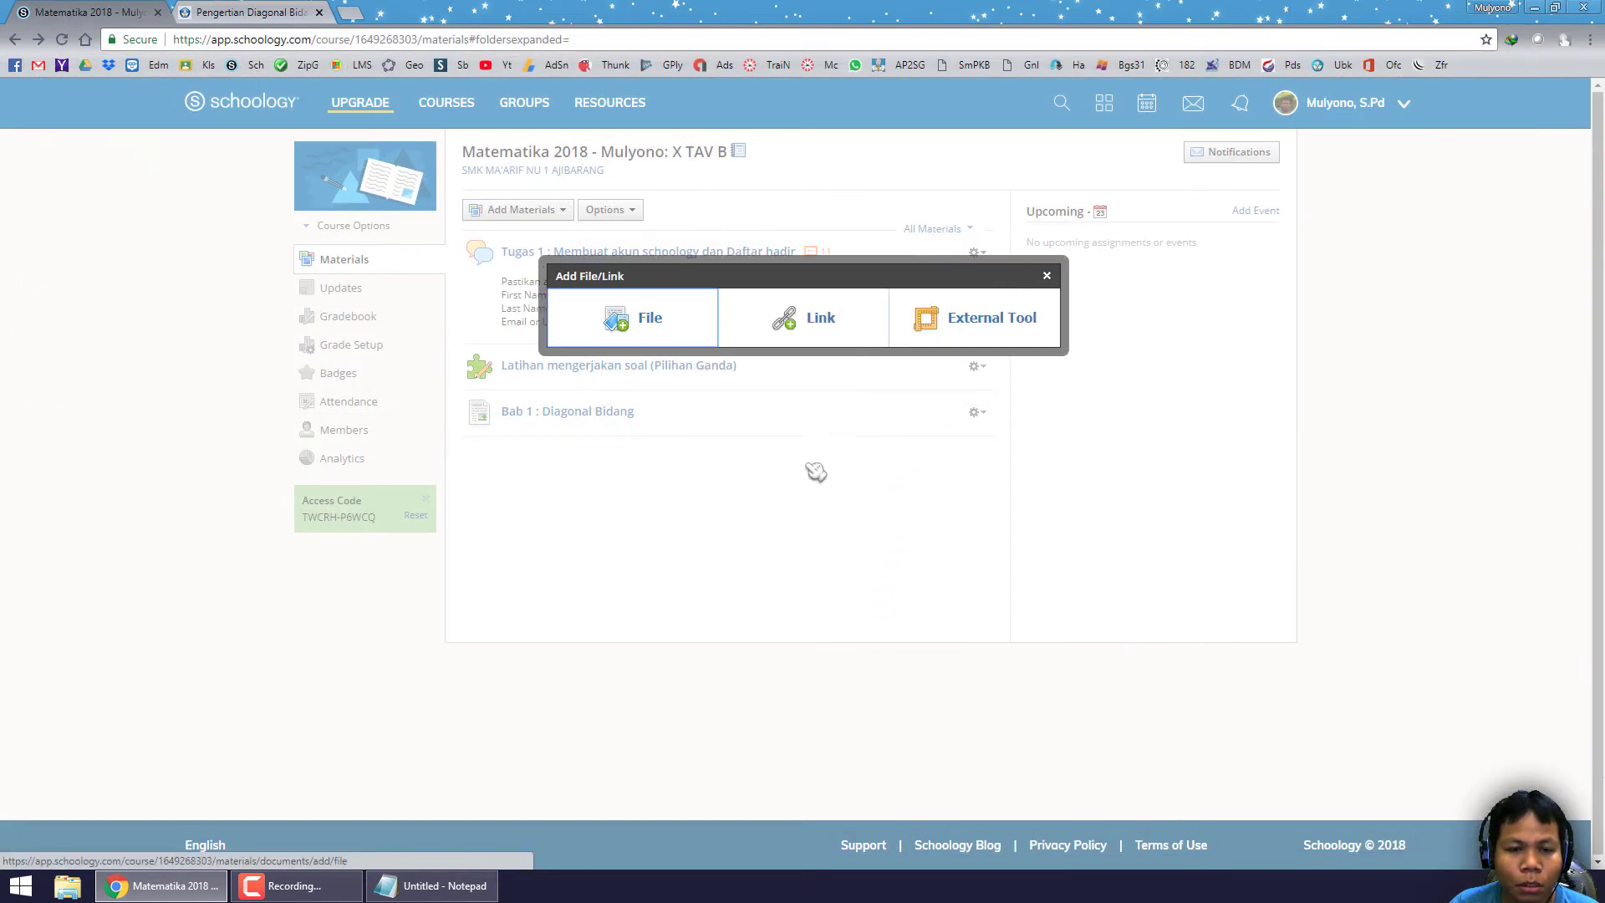
{"action": "left_click", "coordinate": [1046, 275]}
{"action": "left_click", "coordinate": [511, 210]}
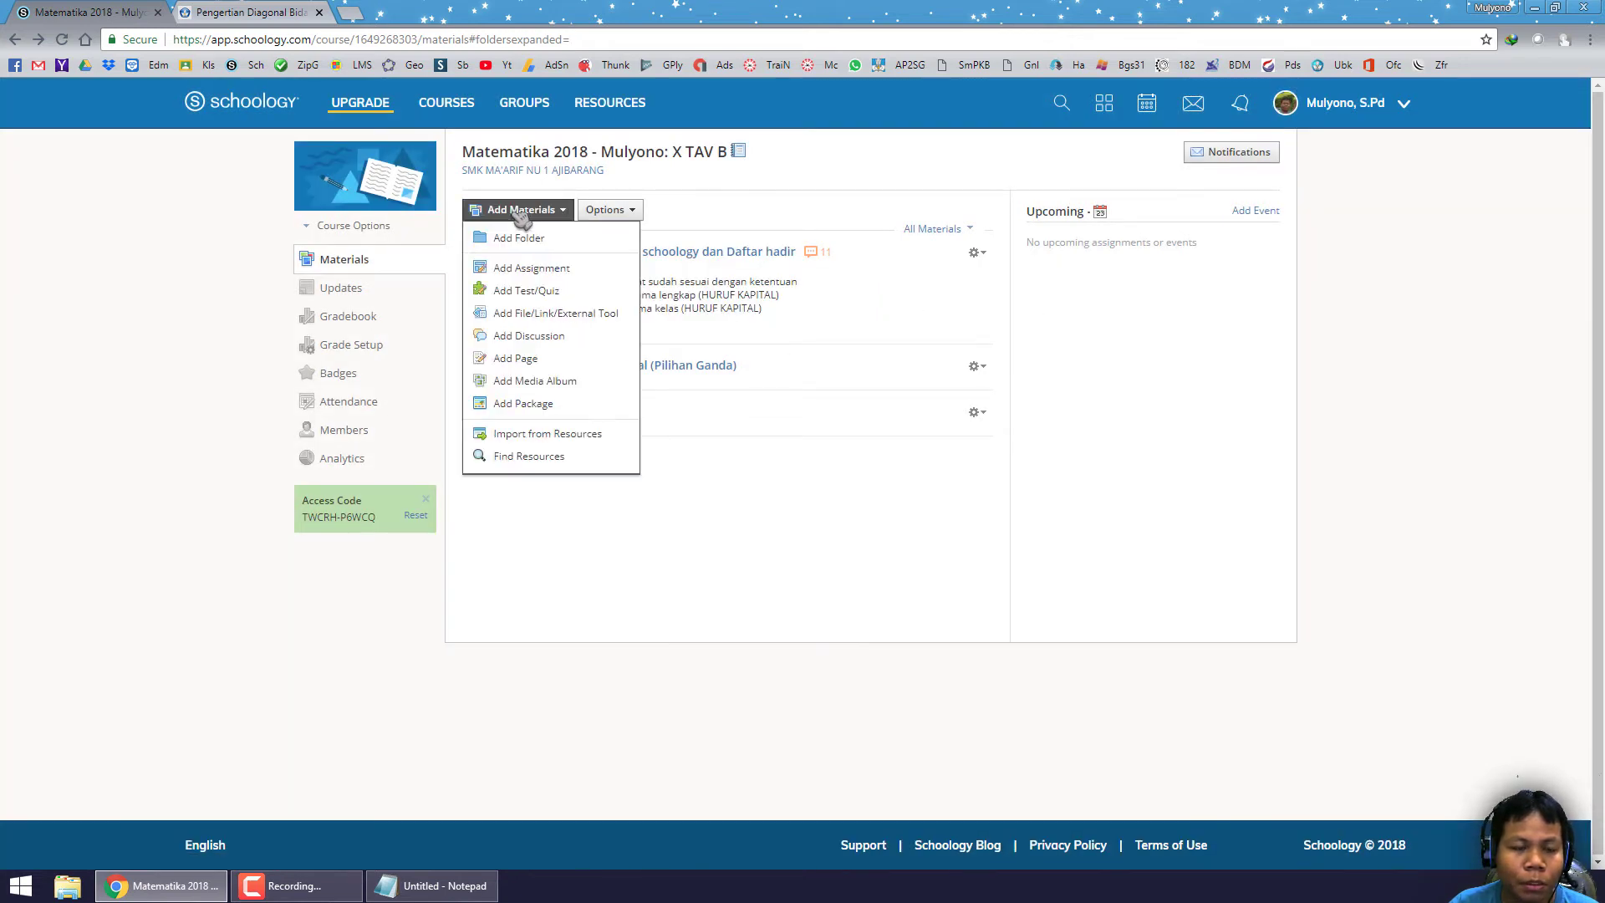
{"action": "left_click", "coordinate": [583, 315]}
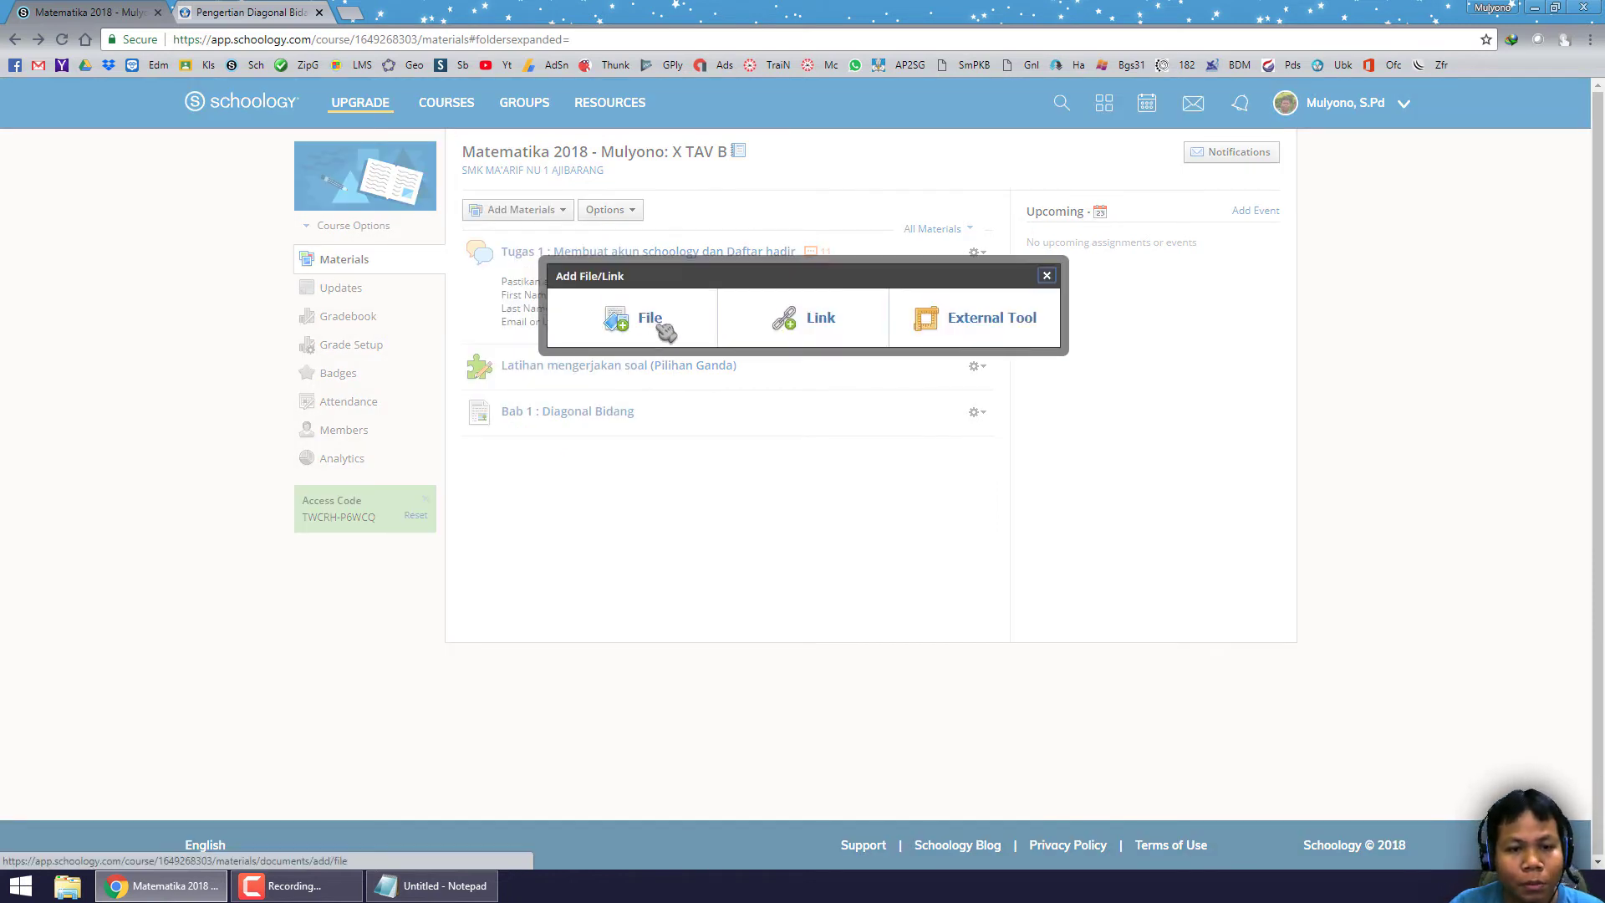
{"action": "left_click", "coordinate": [666, 326]}
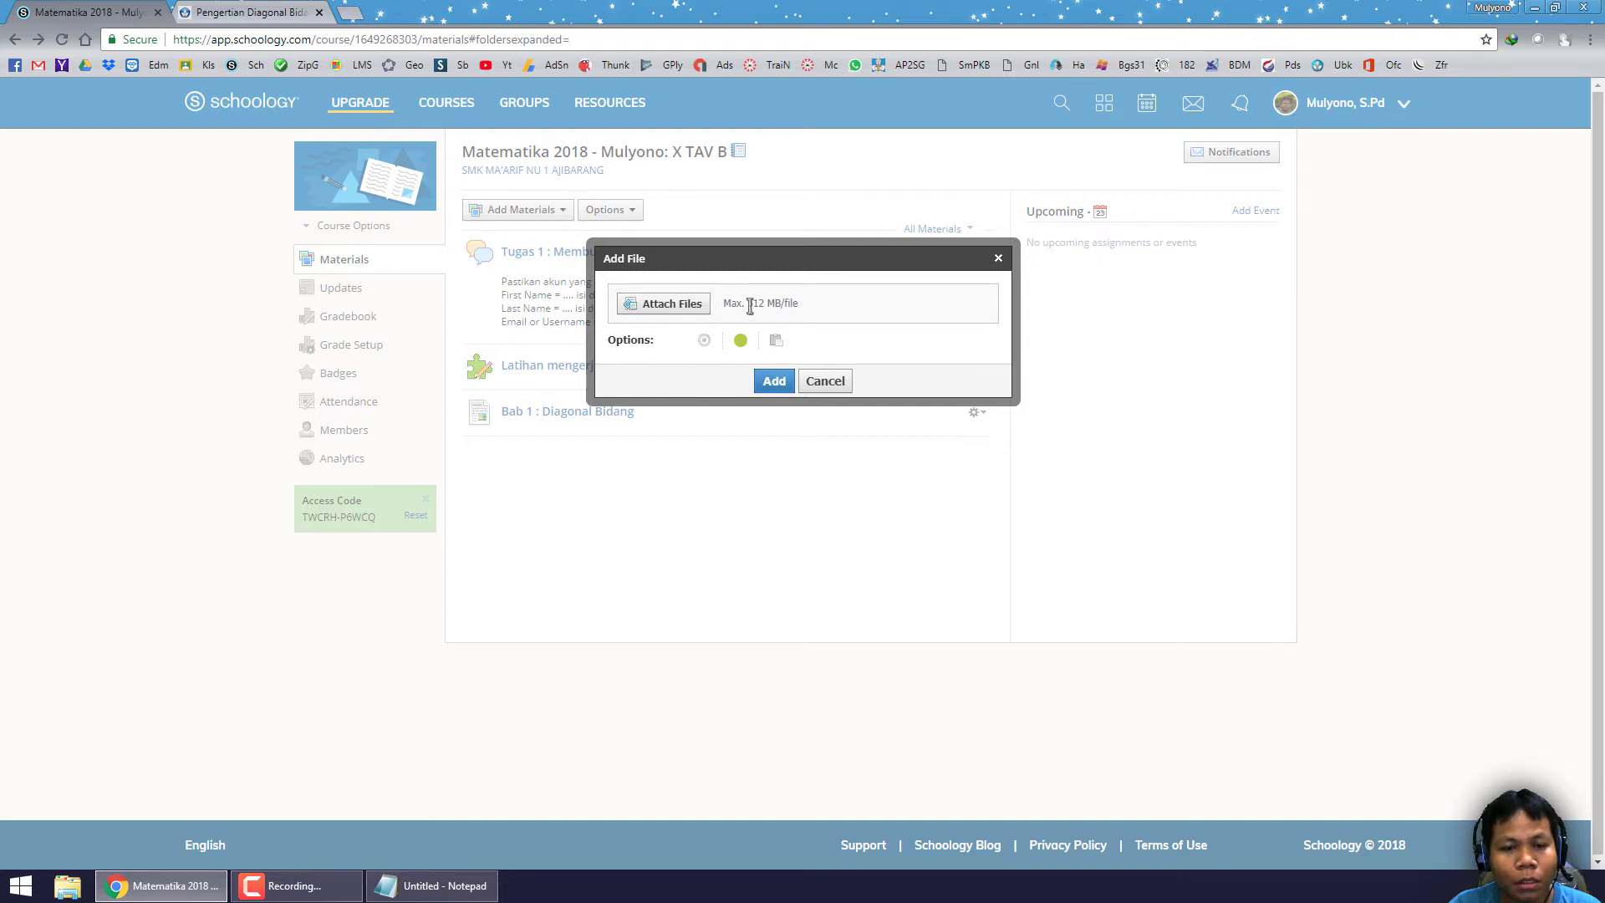
{"action": "left_click_drag", "start_coordinate": [741, 303], "coordinate": [819, 309]}
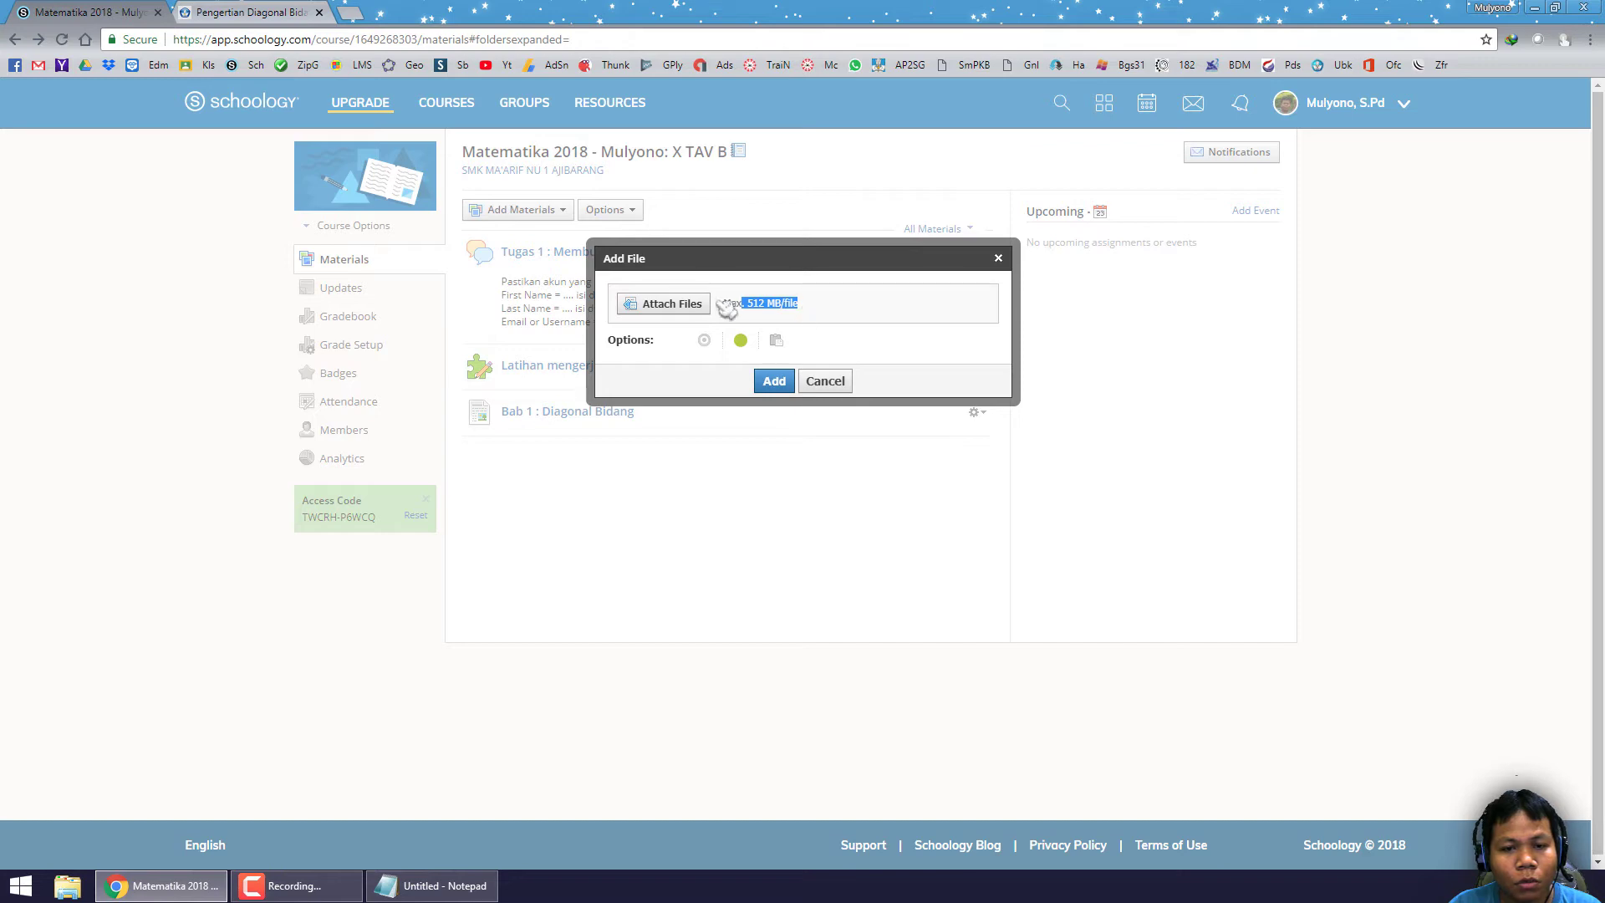
{"action": "left_click", "coordinate": [661, 307]}
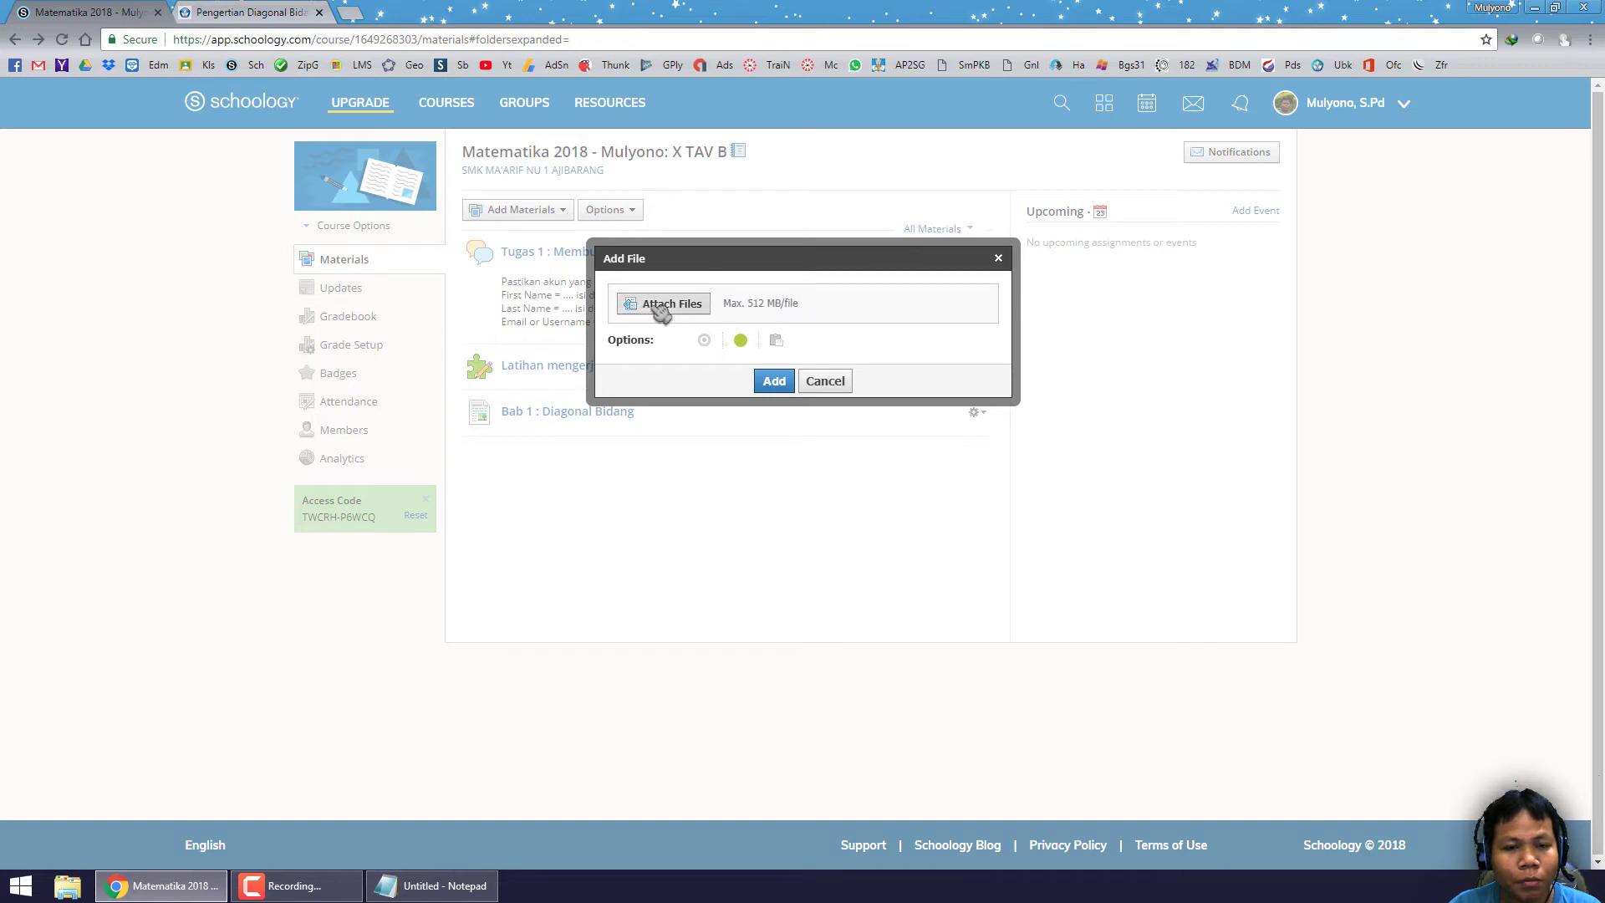
{"action": "scroll", "coordinate": [836, 548], "scroll_direction": "down", "scroll_amount": 2}
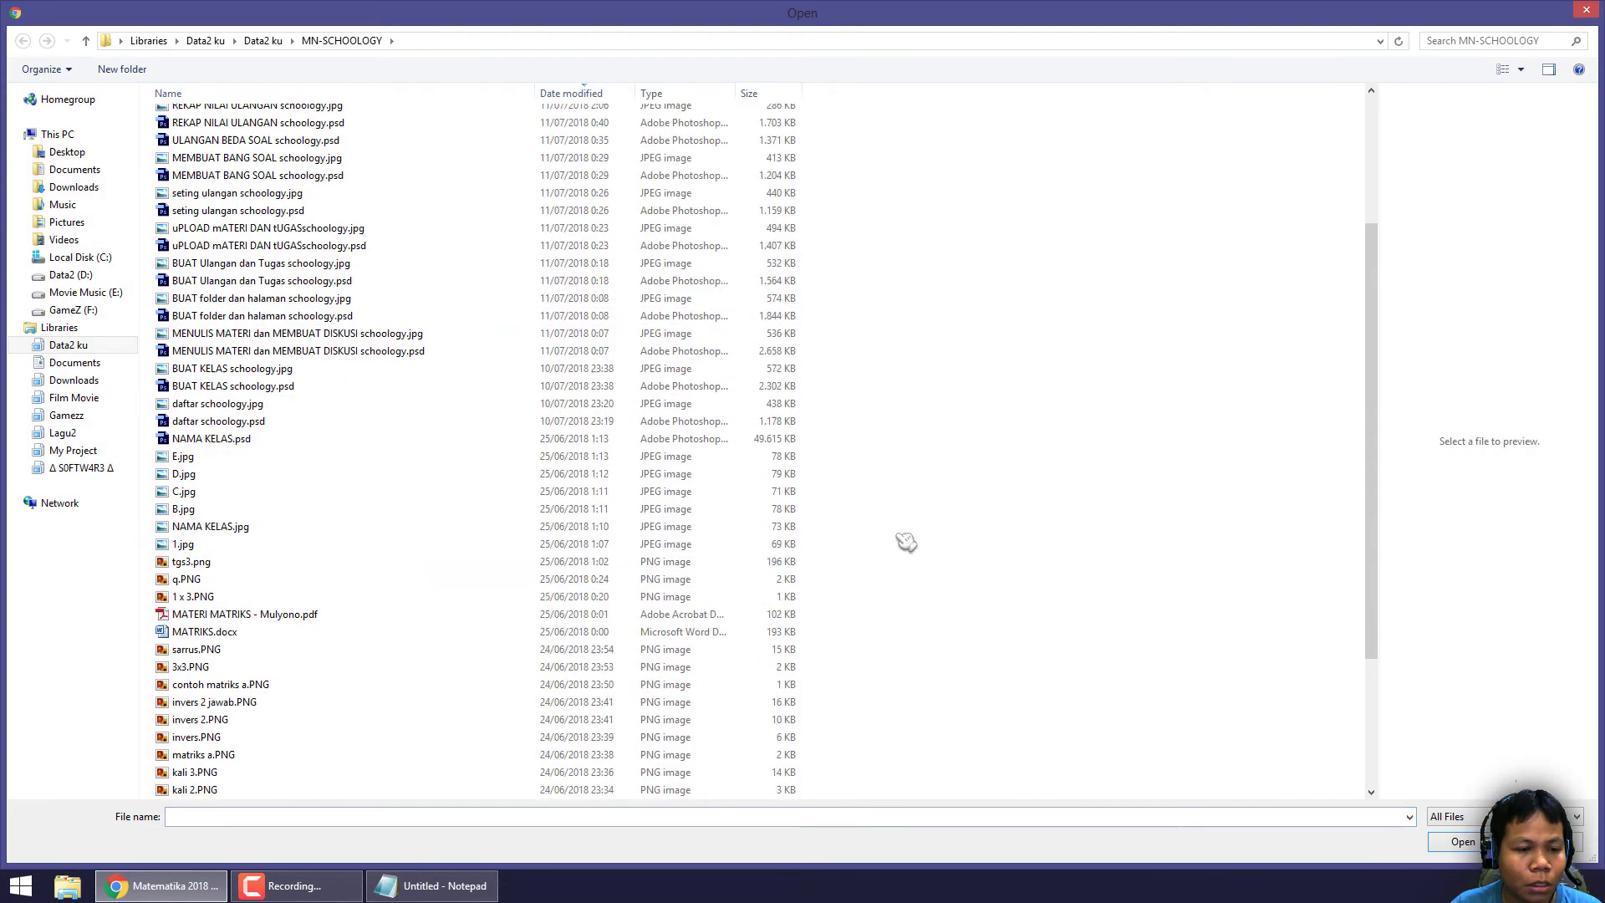
{"action": "scroll", "coordinate": [348, 566], "scroll_direction": "down", "scroll_amount": 2}
{"action": "scroll", "coordinate": [318, 552], "scroll_direction": "down", "scroll_amount": 4}
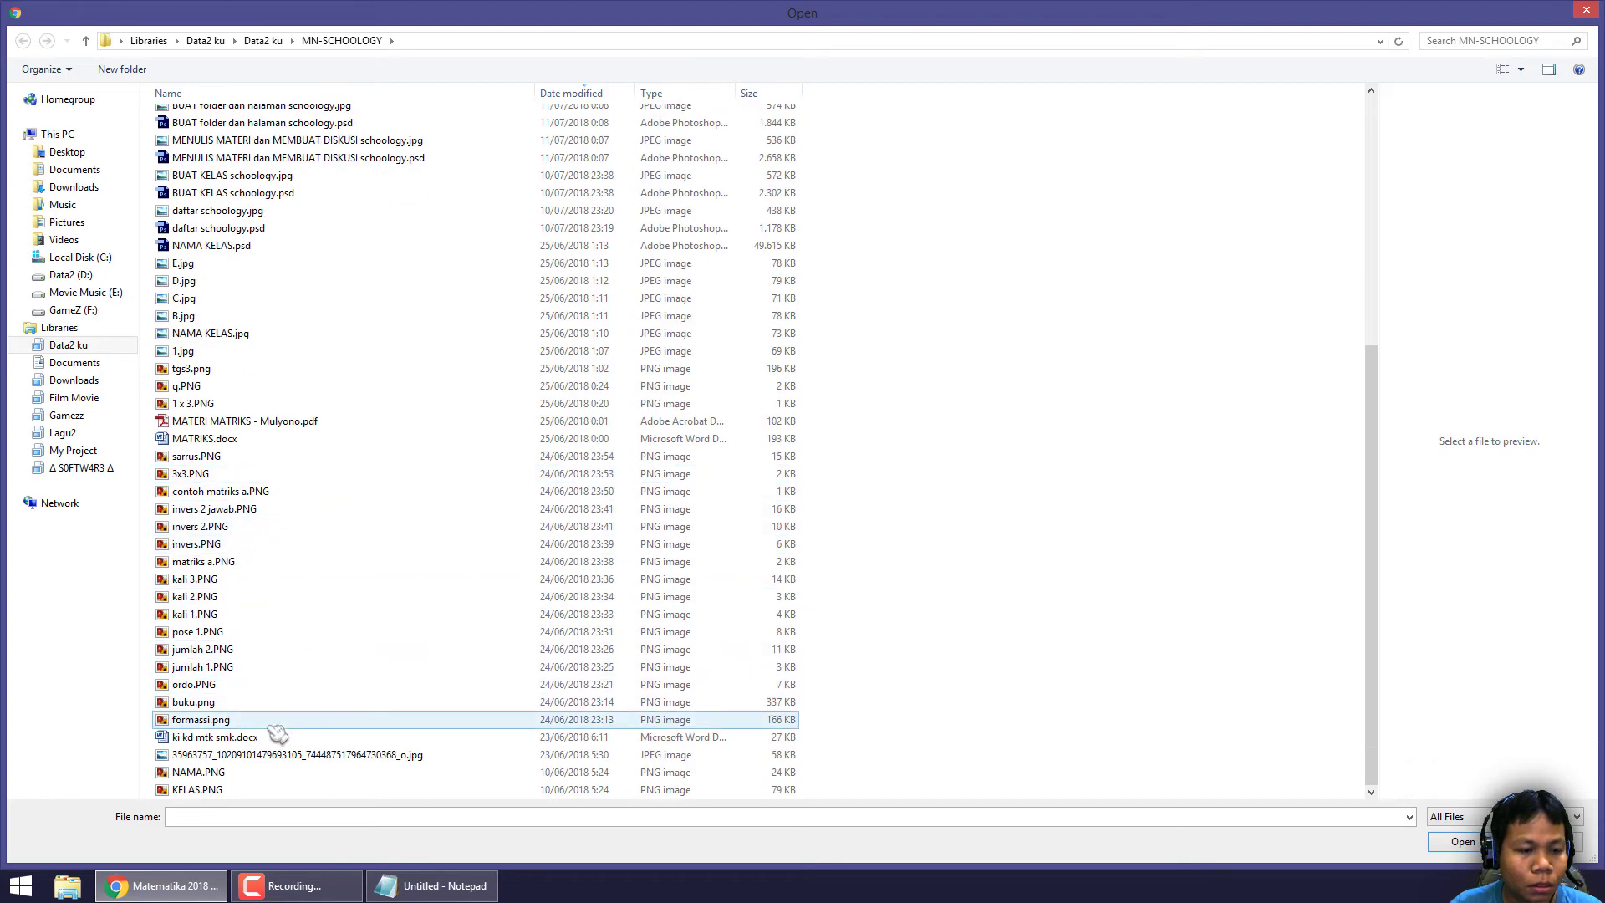
{"action": "left_click", "coordinate": [264, 422]}
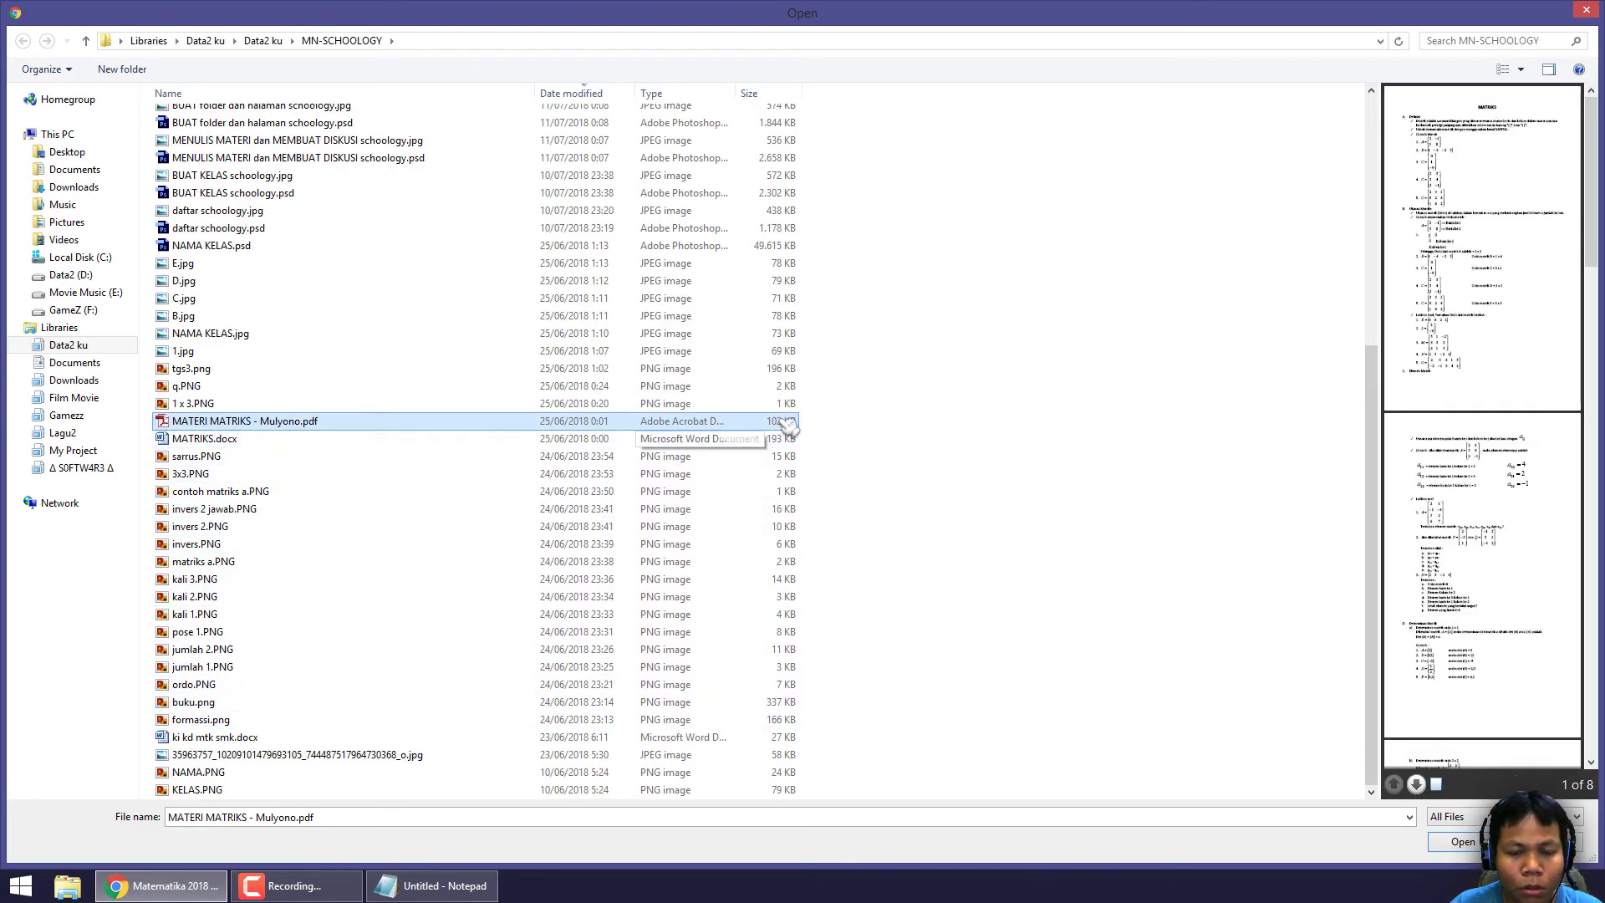
{"action": "left_click", "coordinate": [1461, 847]}
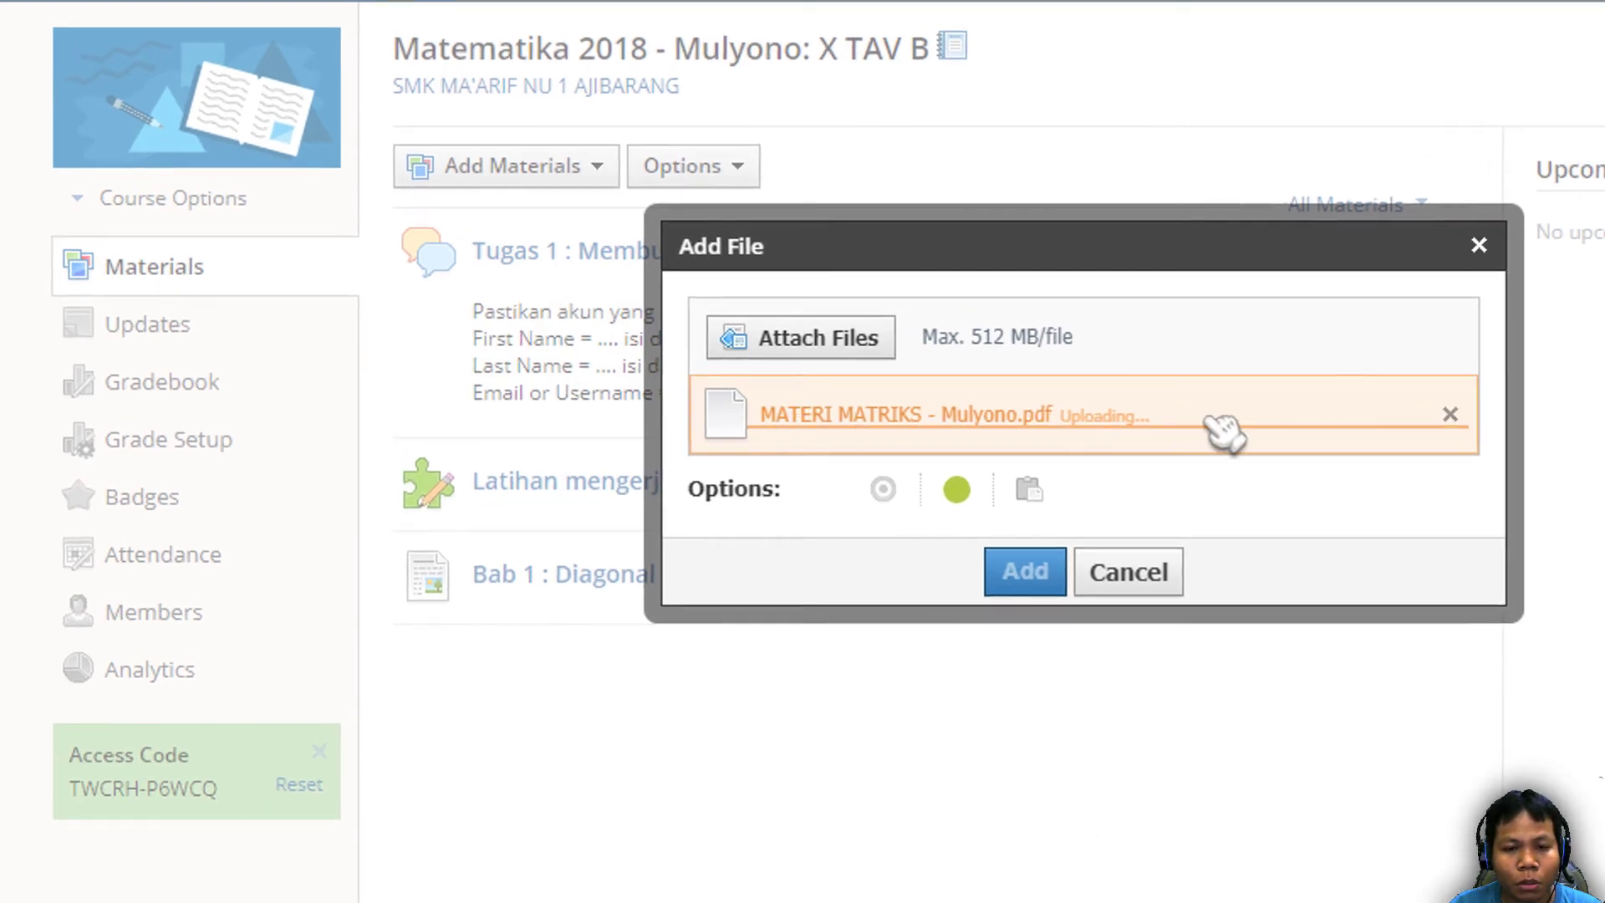
Once uploaded, add MATERI MATRIKS - Mulyono.pdf to the X TAV B materials with no custom title
{"action": "left_click_drag", "start_coordinate": [1079, 415], "coordinate": [1151, 418]}
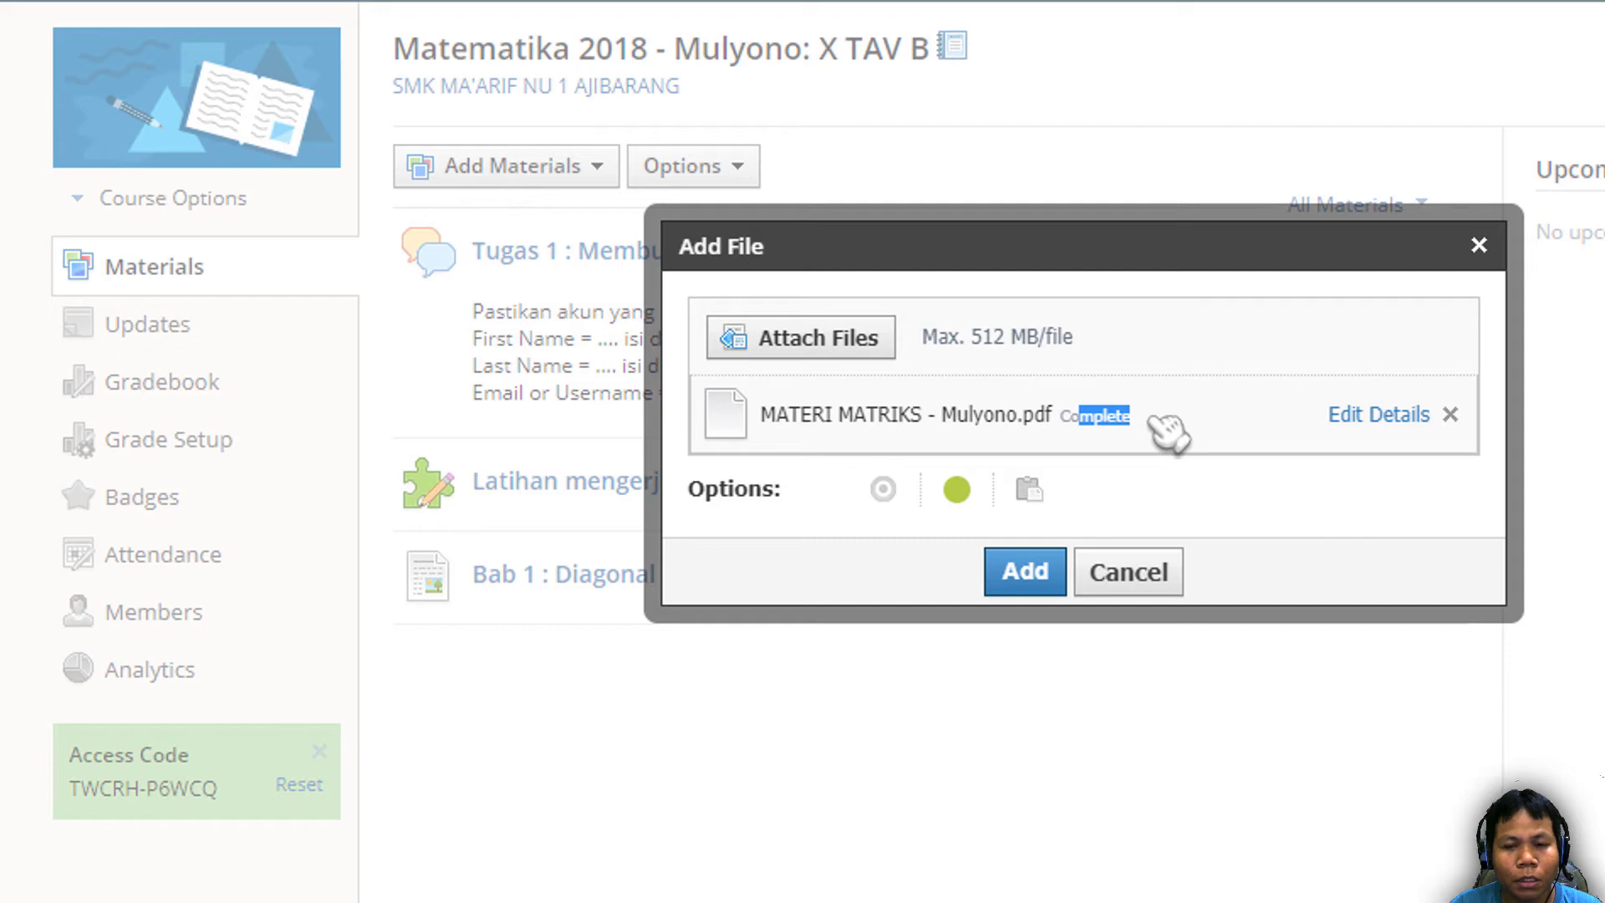
{"action": "left_click", "coordinate": [1263, 431]}
{"action": "left_click", "coordinate": [1384, 415]}
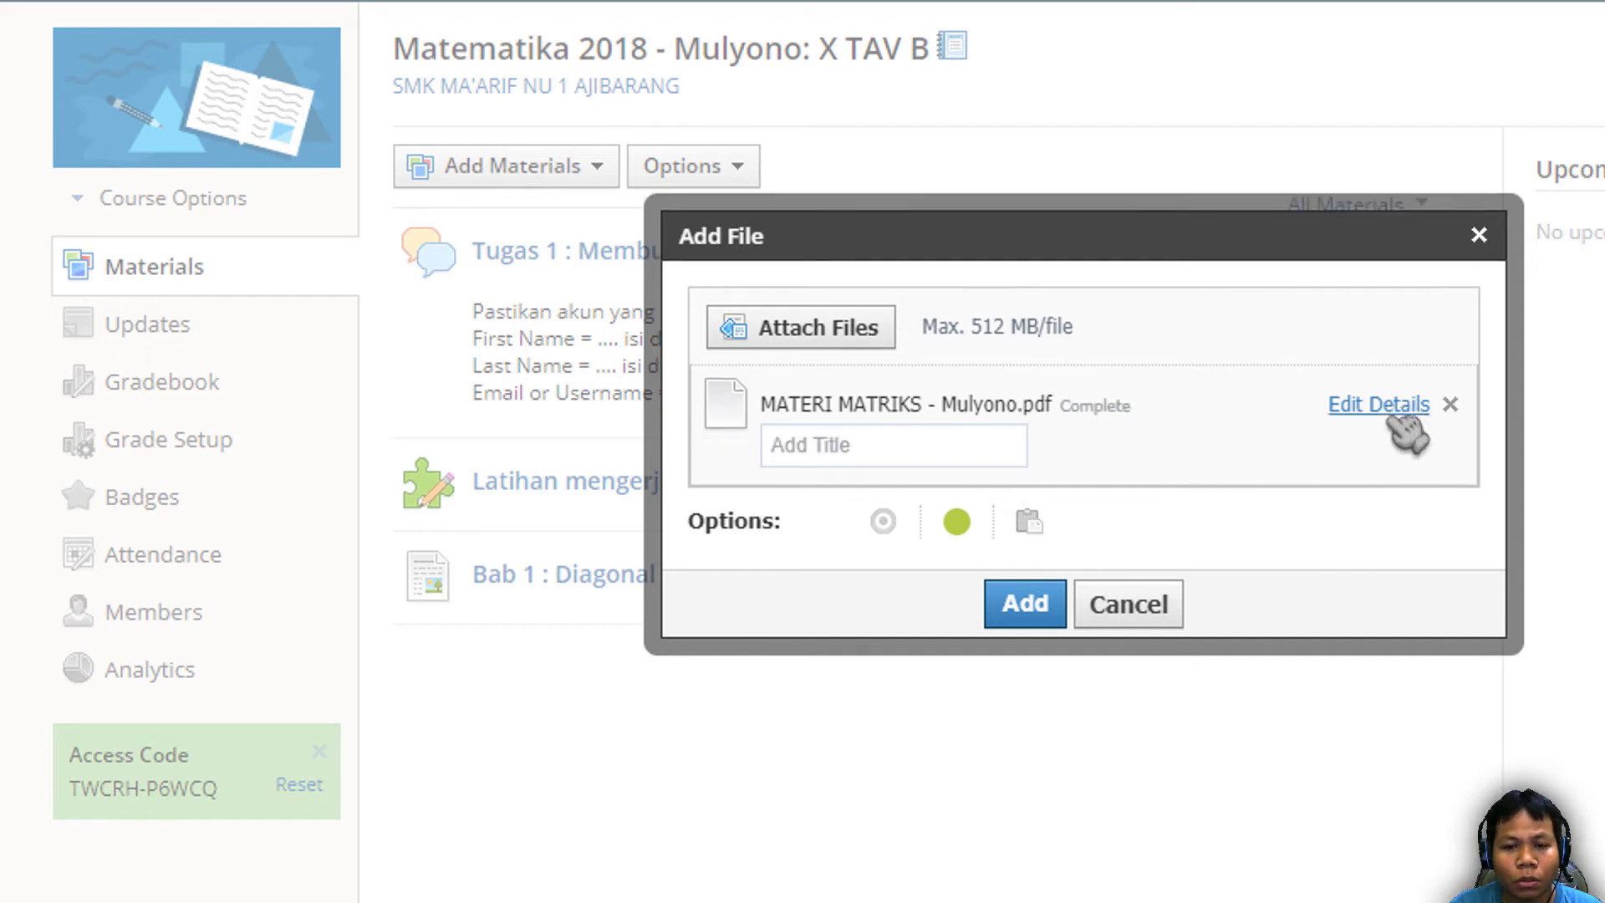
{"action": "left_click", "coordinate": [895, 453]}
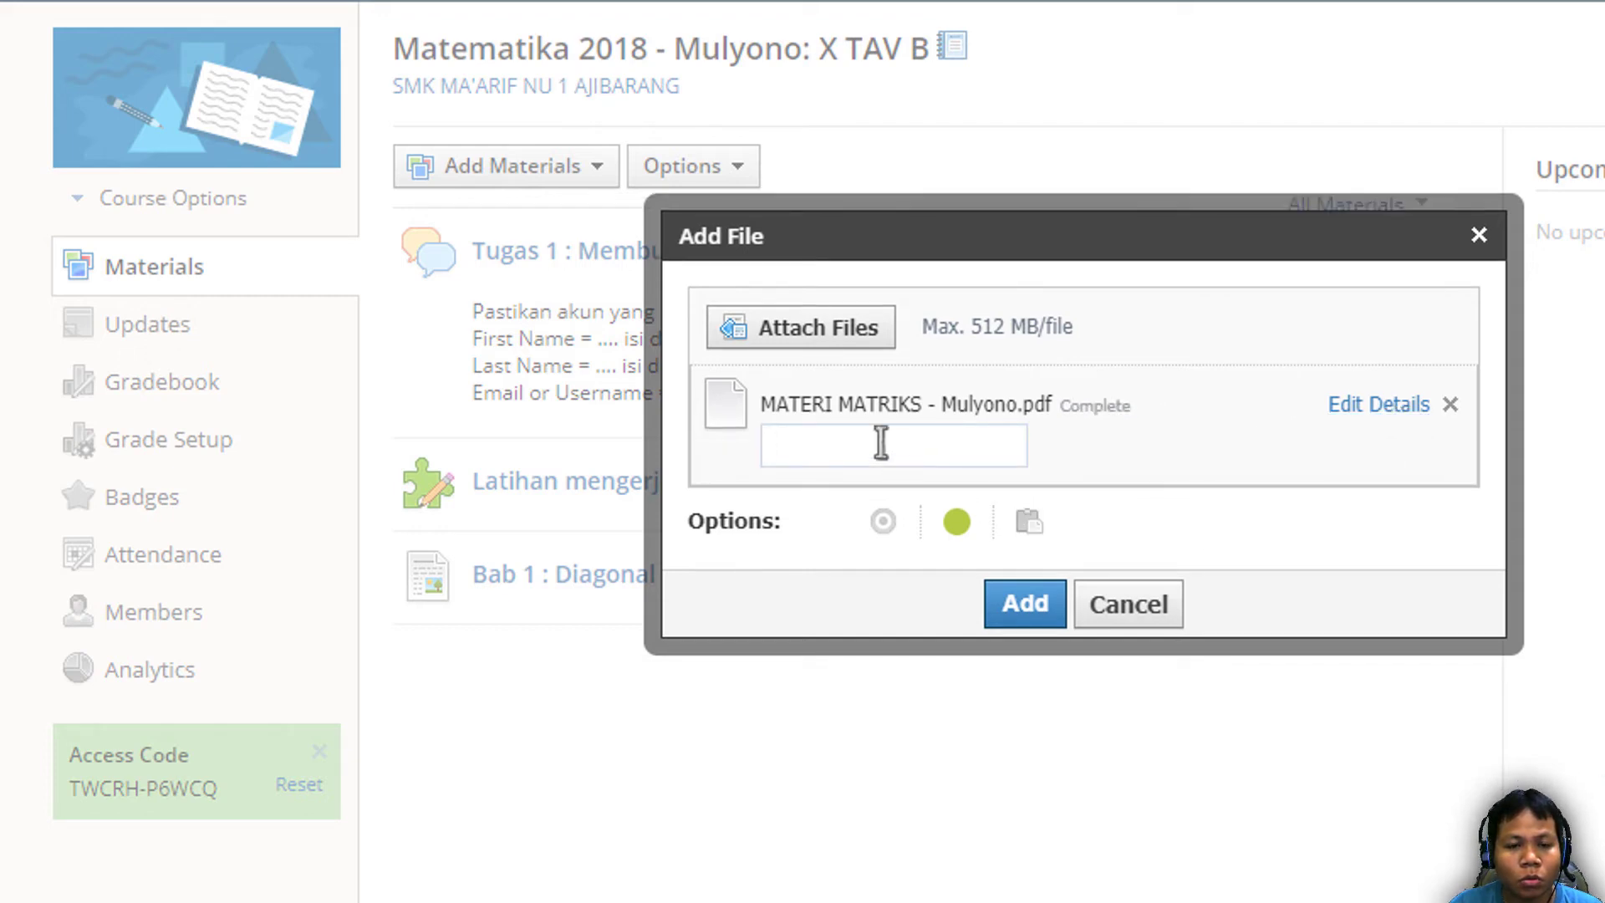
{"action": "left_click", "coordinate": [1267, 500]}
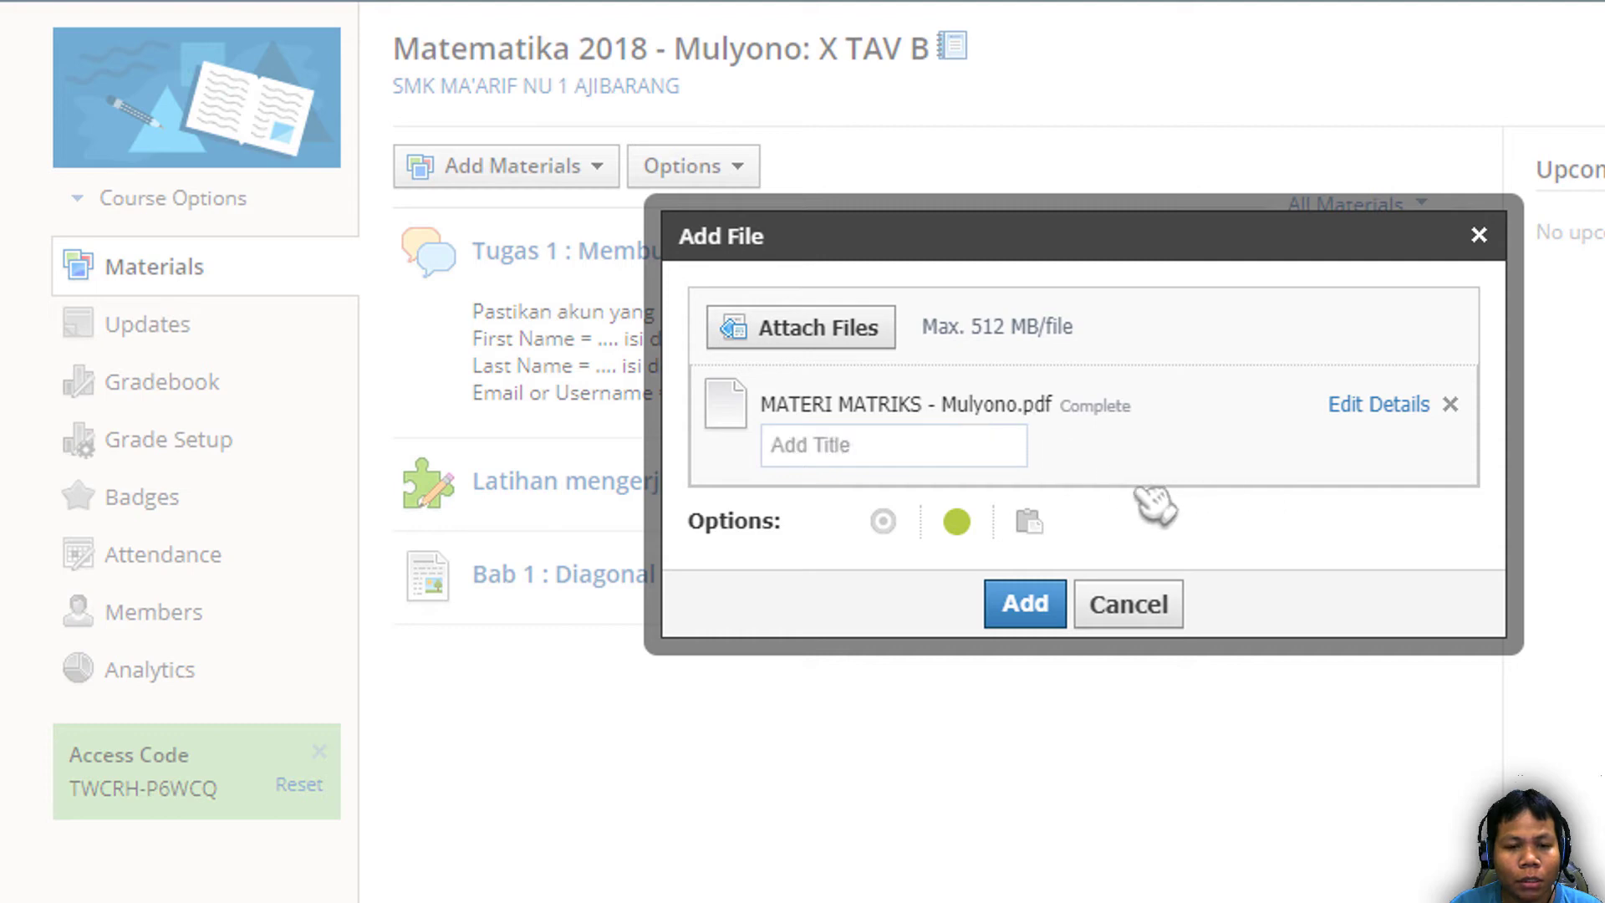
{"action": "left_click", "coordinate": [1023, 604]}
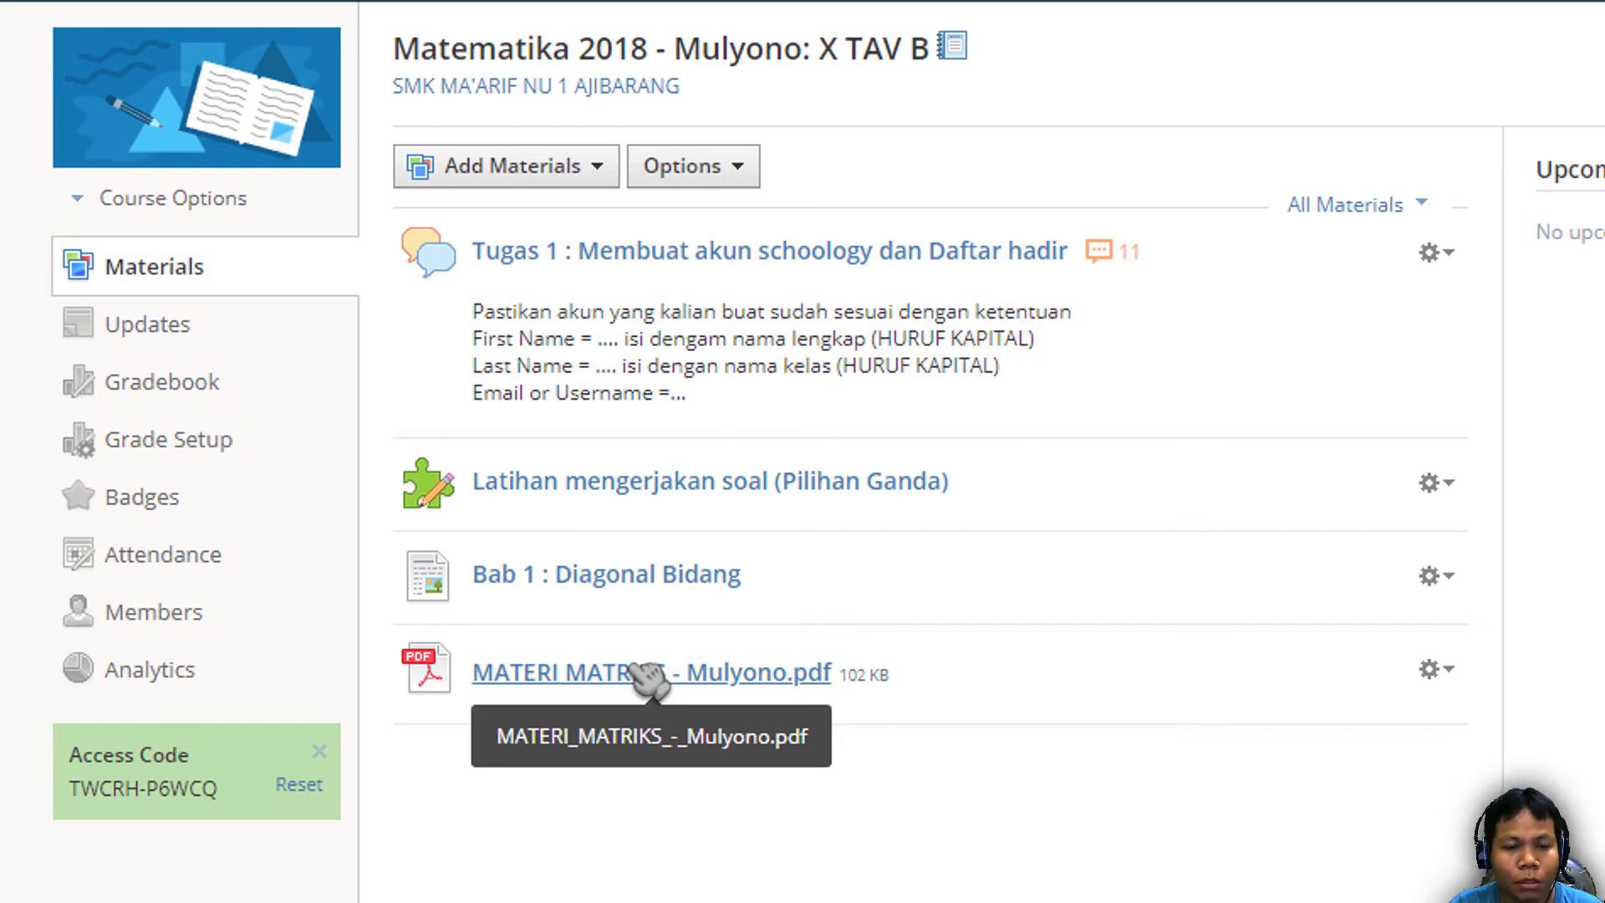
Visit the Bab 1 : Diagonal Bidang page, return to the materials list, then switch to Notepad
{"action": "left_click", "coordinate": [565, 577]}
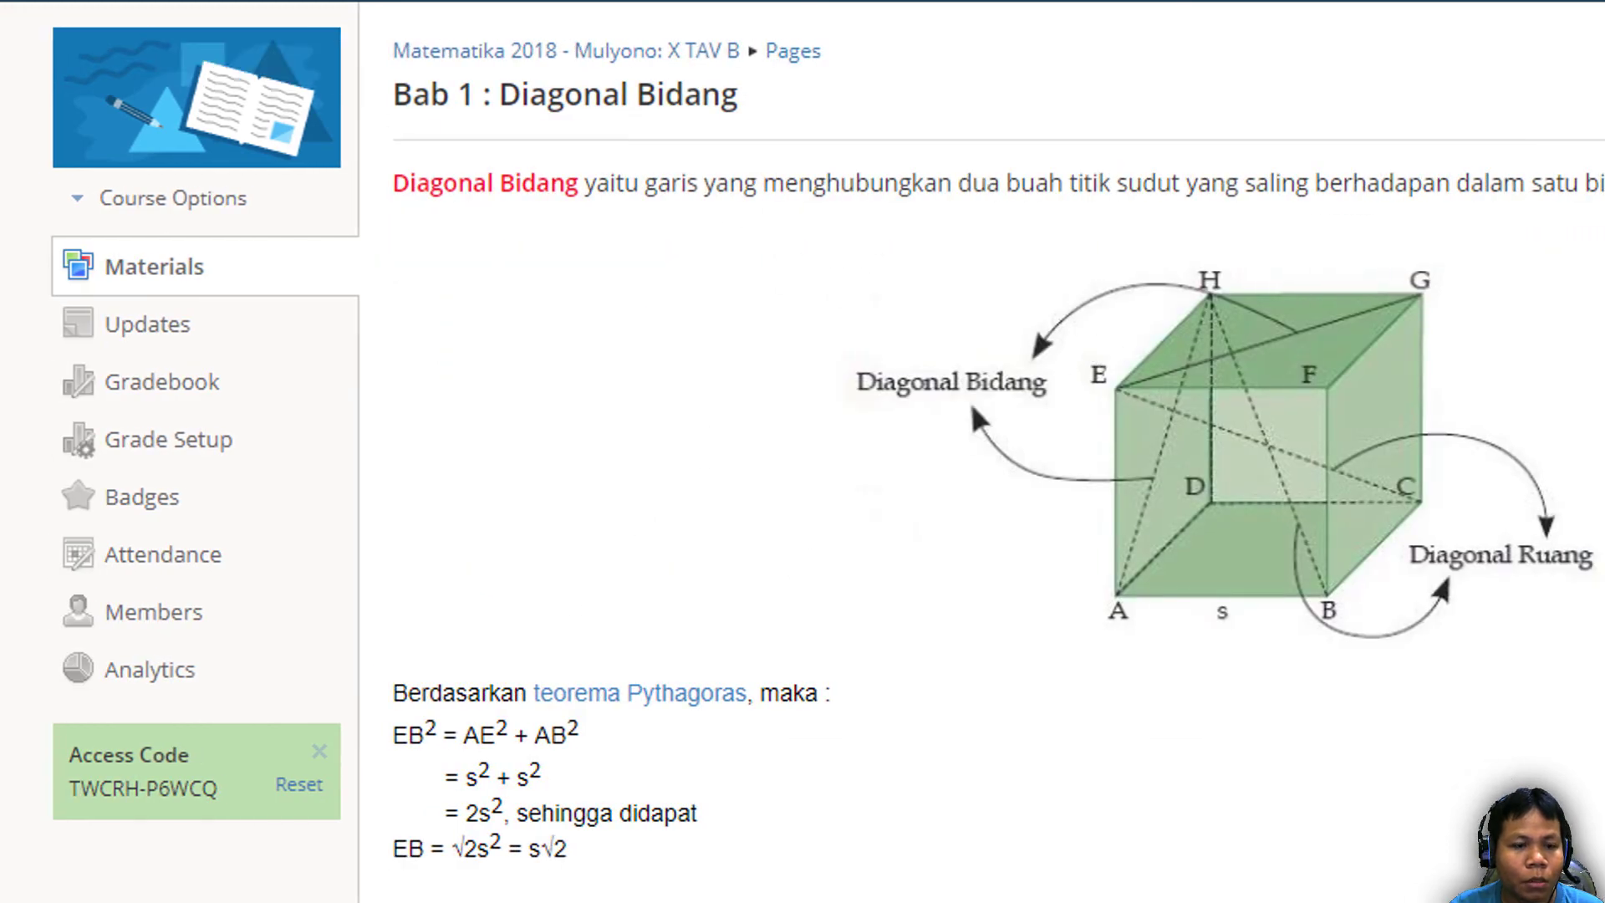
{"action": "key", "text": "alt+Left"}
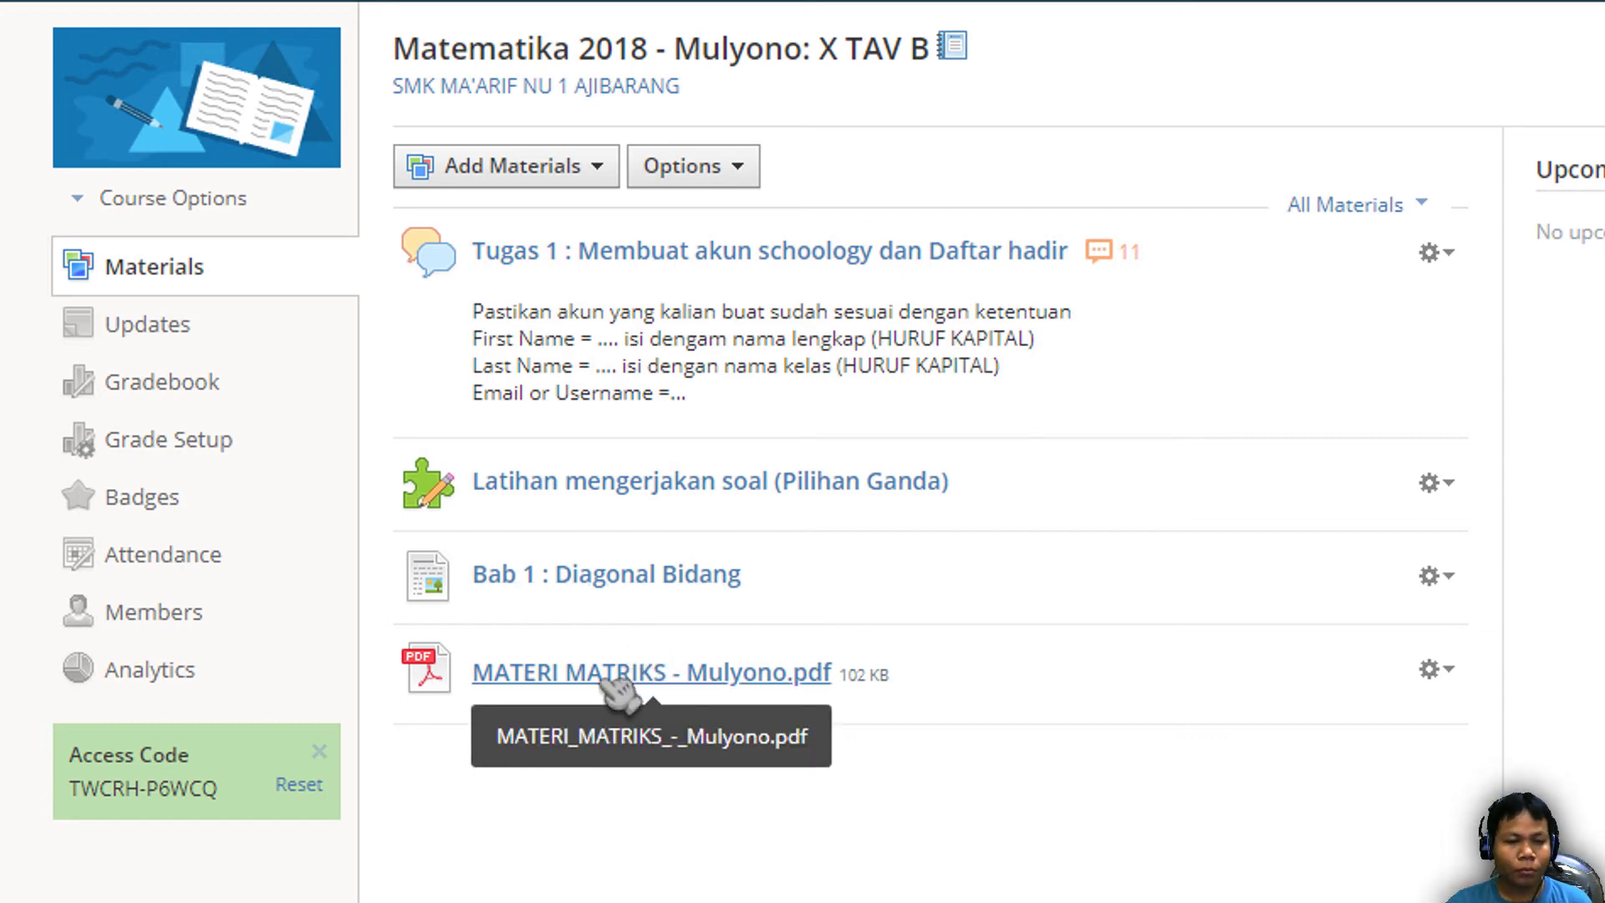
{"action": "key", "text": "alt+Tab"}
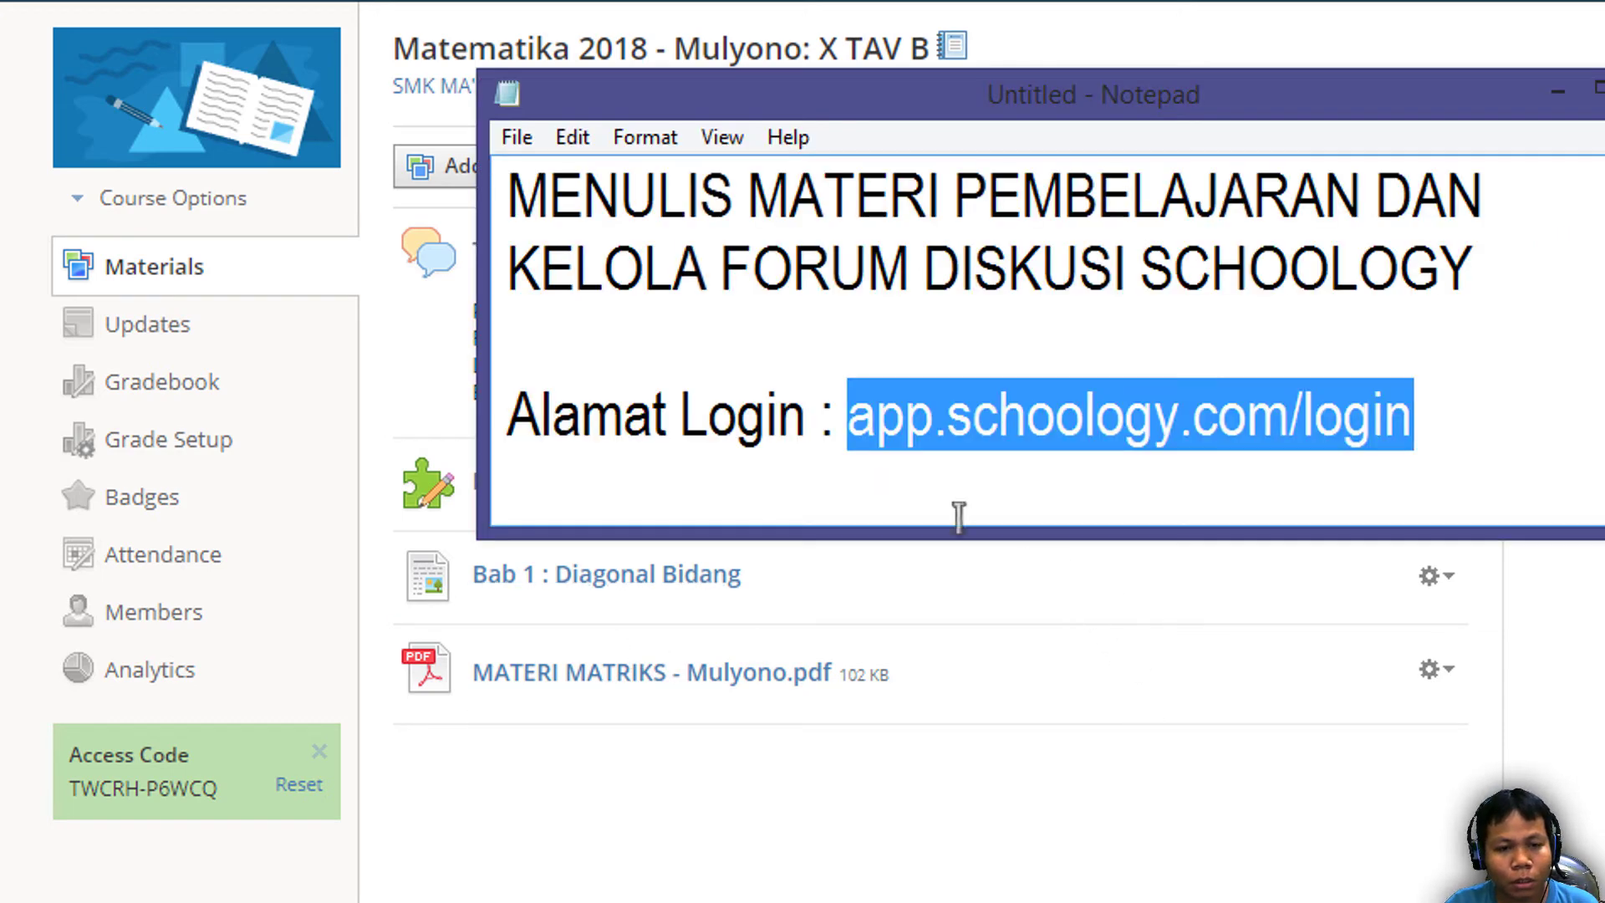
Highlight the Notepad heading about writing material and managing discussion forums
{"action": "left_click_drag", "start_coordinate": [508, 266], "coordinate": [1114, 259]}
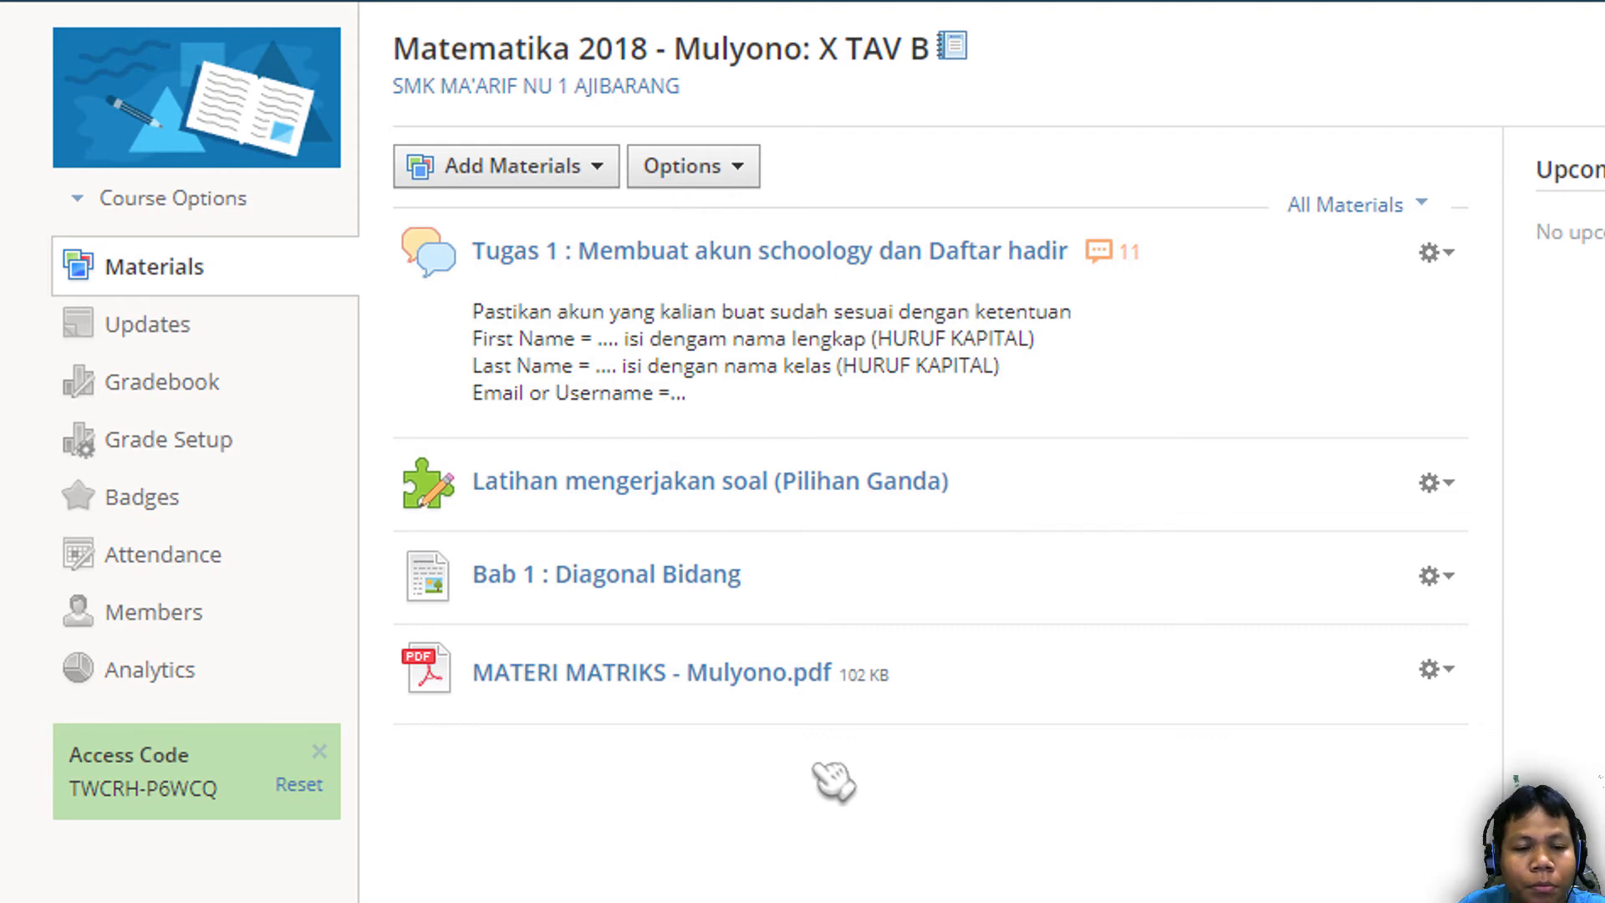
Revisit Bab 1 : Diagonal Bidang, glance at the Notepad heading, then open the Add Materials list
{"action": "left_click", "coordinate": [654, 577]}
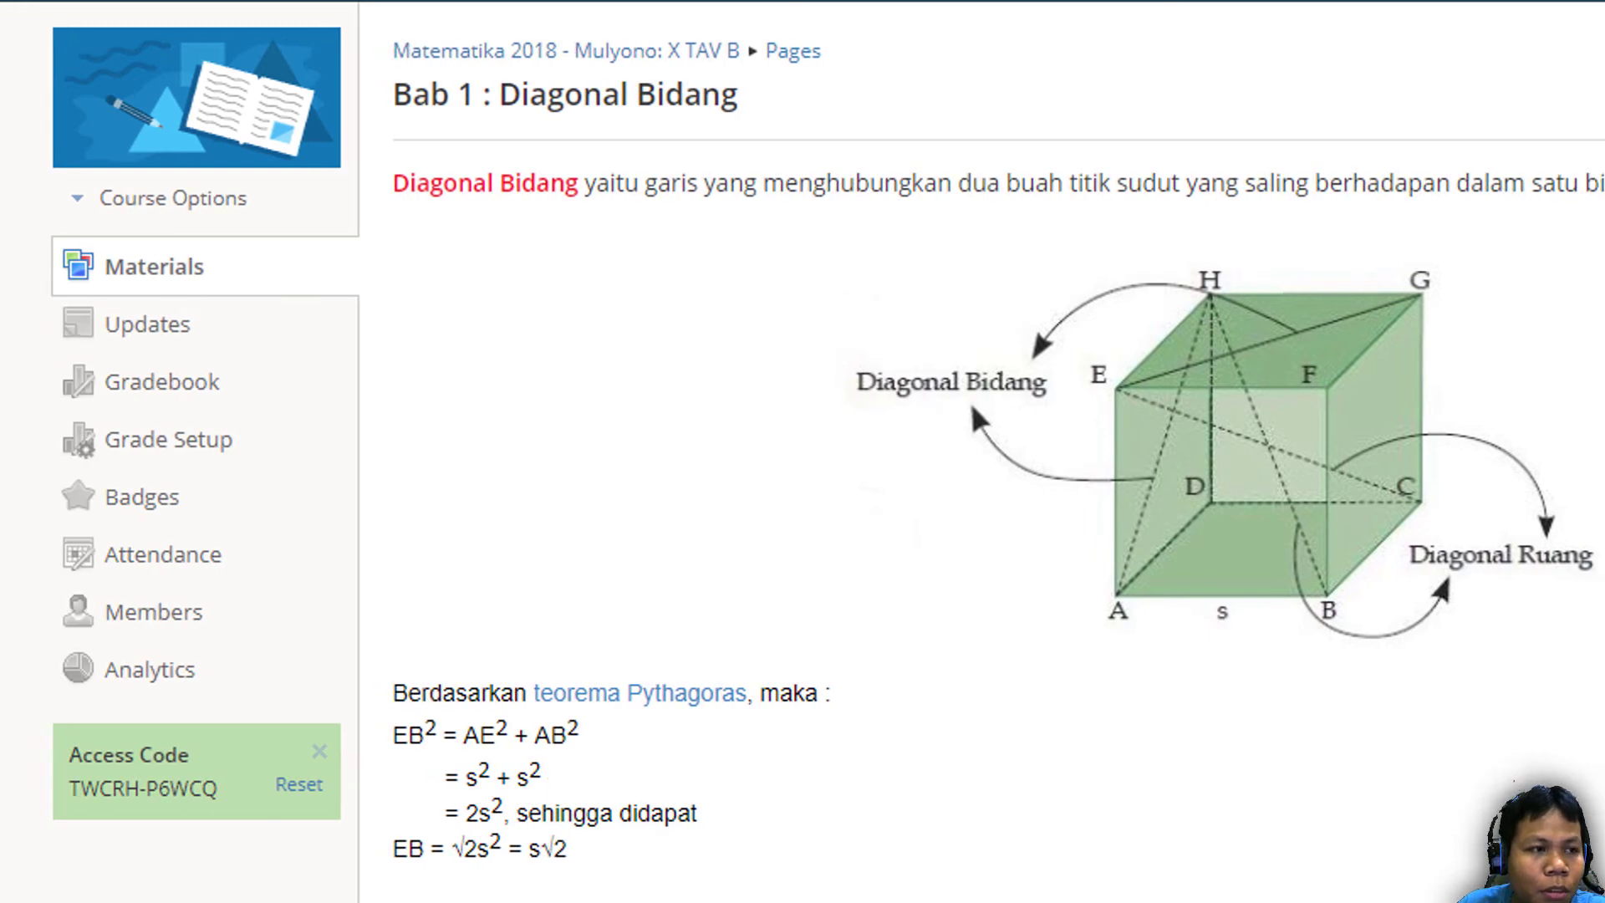
{"action": "key", "text": "alt+Left"}
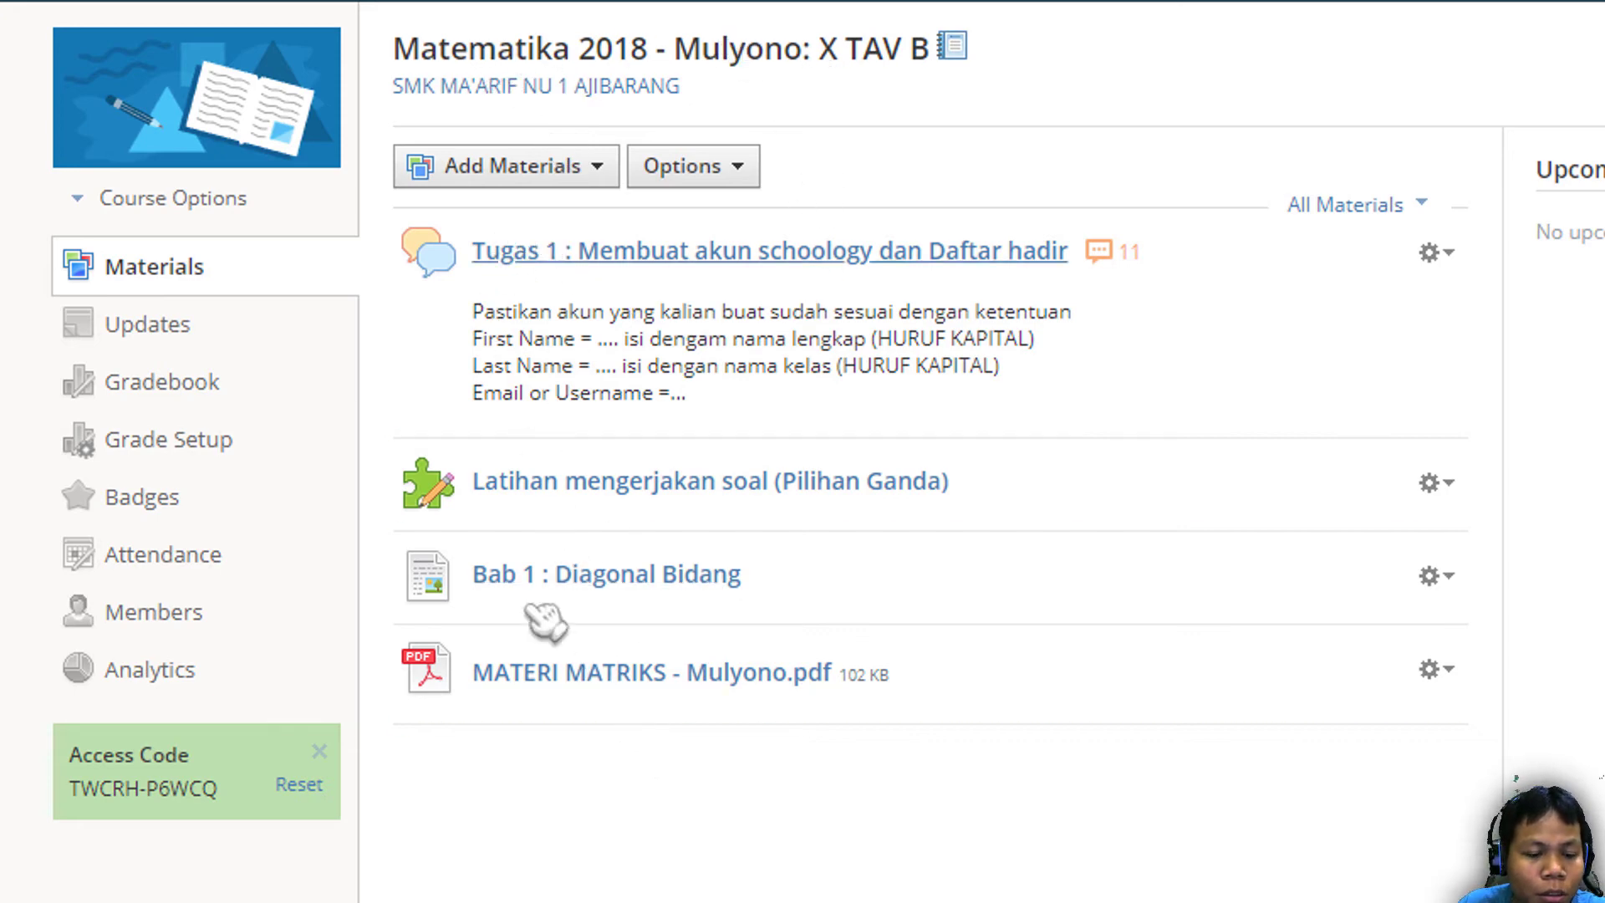
{"action": "left_click", "coordinate": [651, 264]}
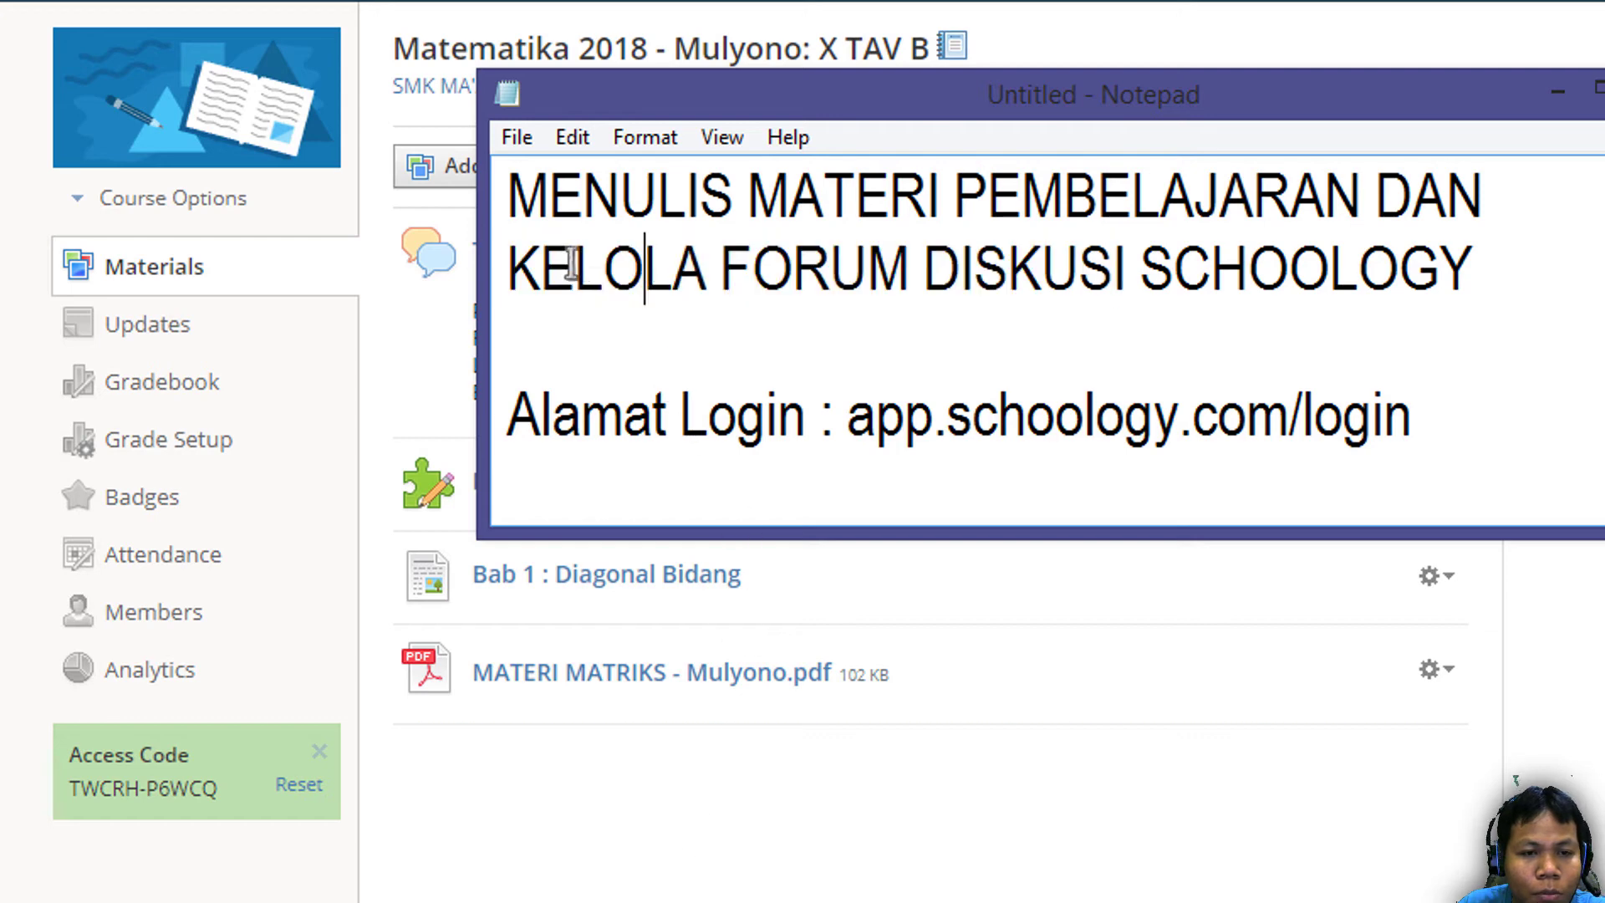
{"action": "left_click_drag", "start_coordinate": [542, 268], "coordinate": [868, 270]}
{"action": "left_click", "coordinate": [571, 171]}
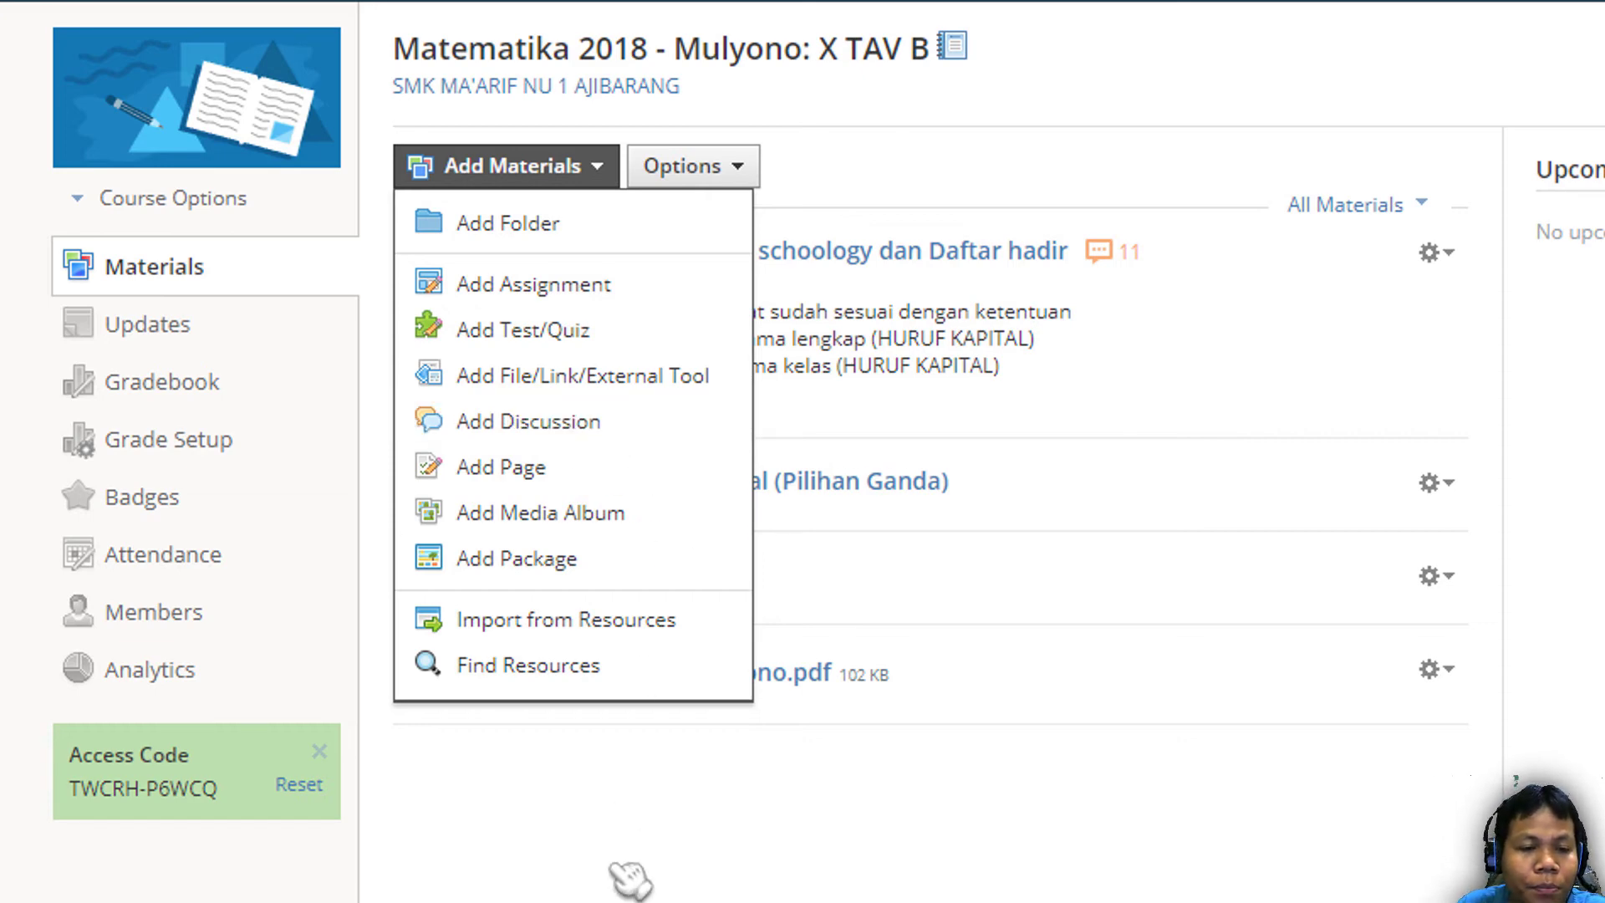
Create a new discussion titled 'Diskusi Bab 1', noting its due date and grading settings
{"action": "left_click", "coordinate": [627, 870]}
{"action": "left_click", "coordinate": [560, 174]}
{"action": "left_click", "coordinate": [580, 422]}
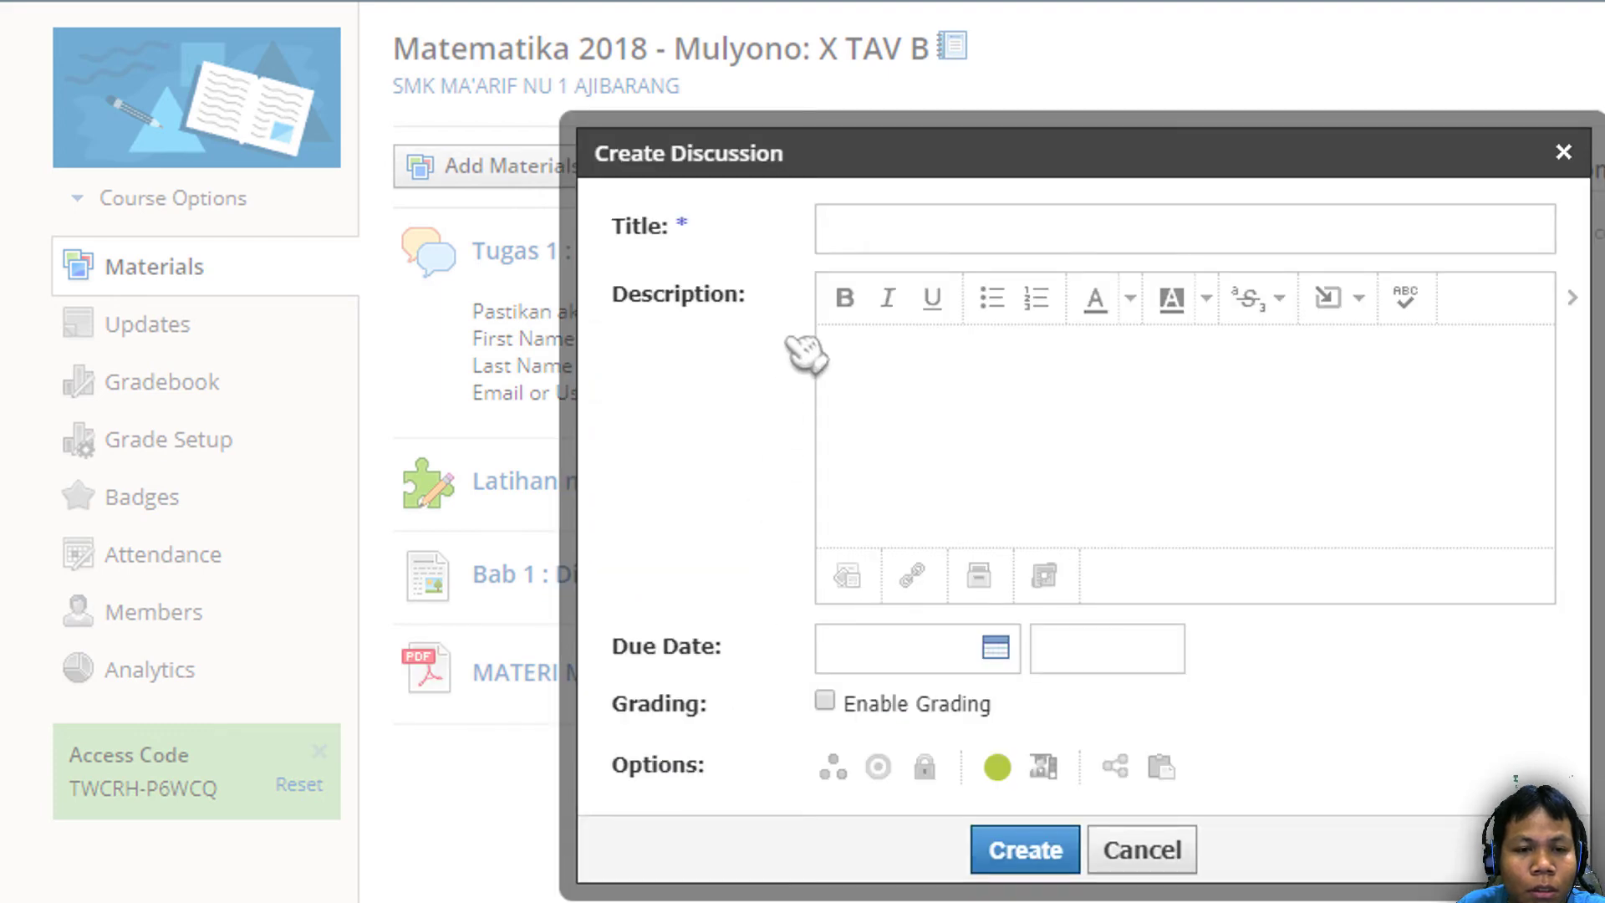
{"action": "left_click", "coordinate": [868, 231]}
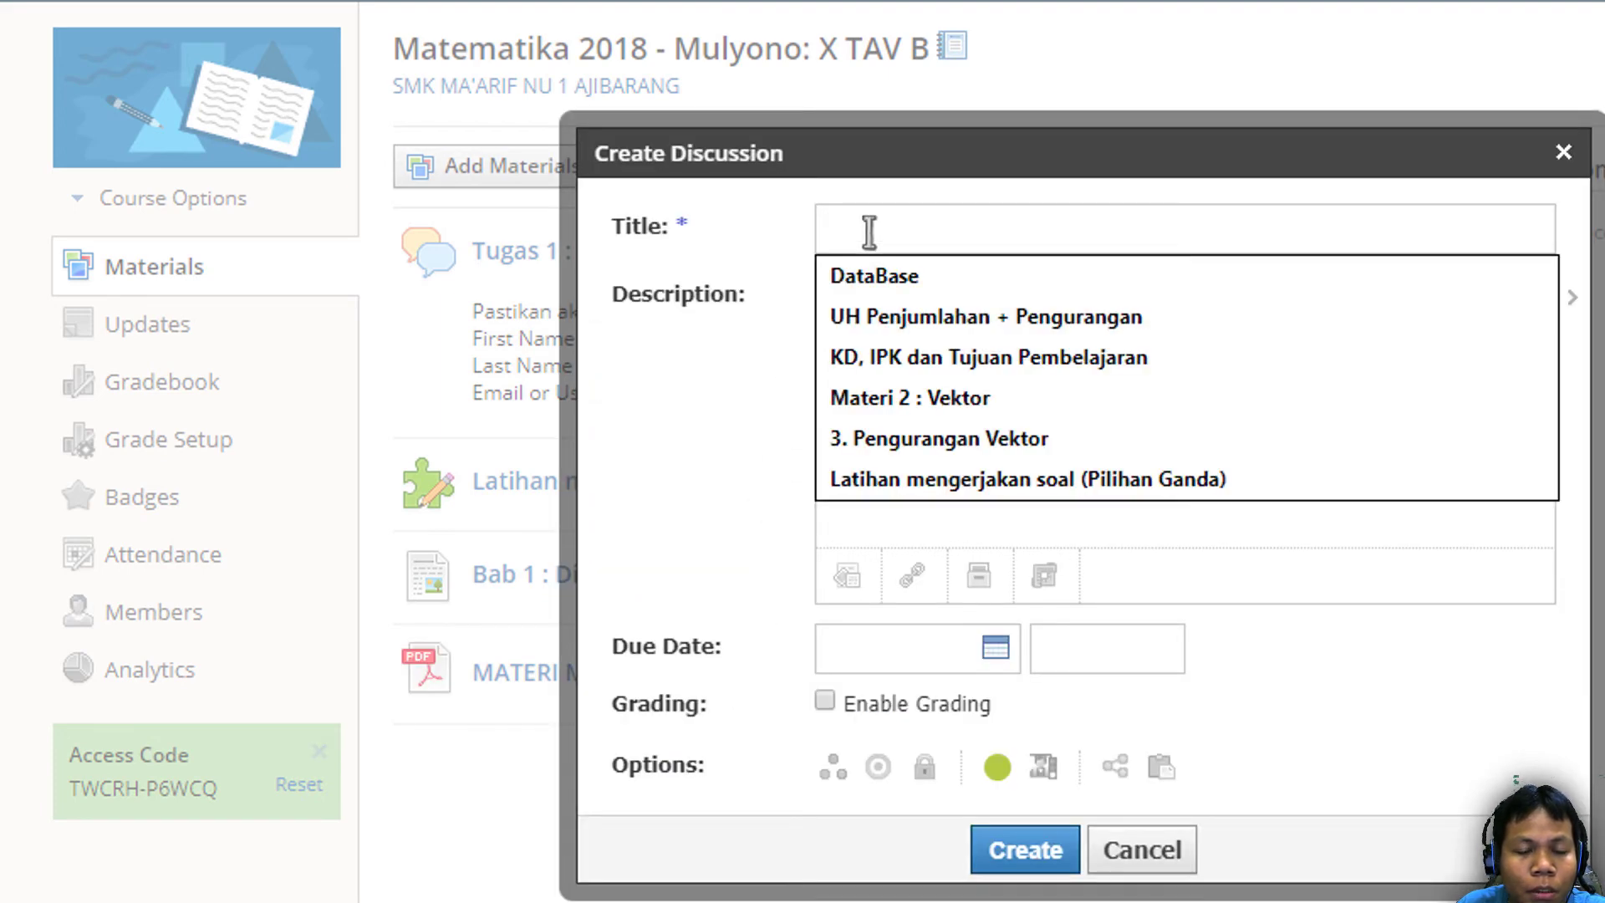
{"action": "left_click", "coordinate": [669, 302]}
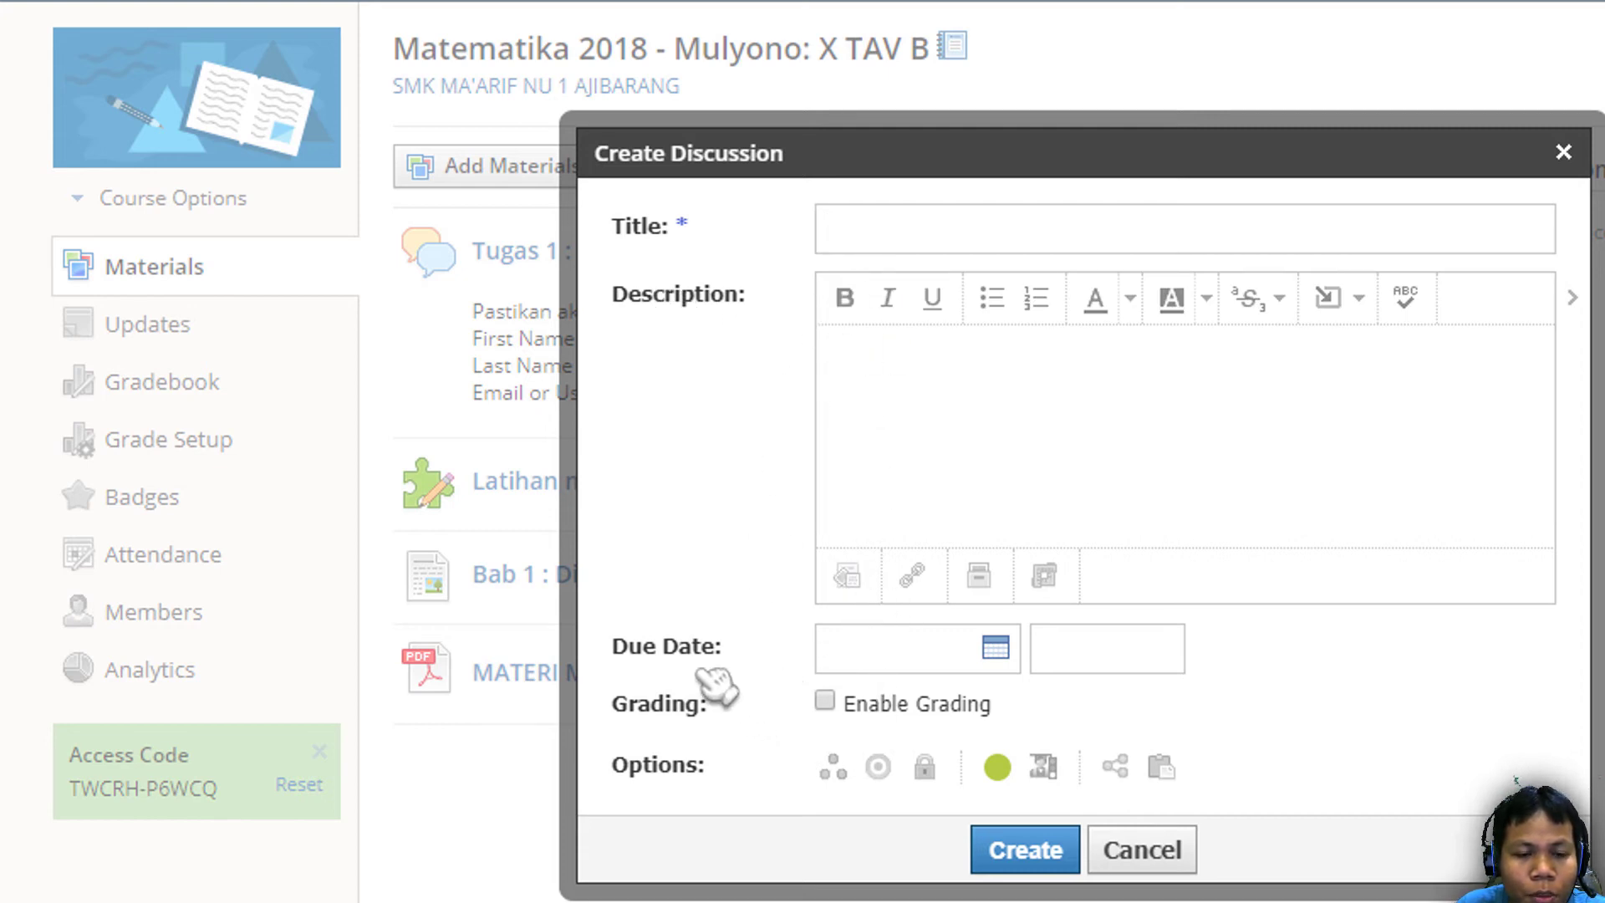
{"action": "left_click_drag", "start_coordinate": [643, 647], "coordinate": [705, 643]}
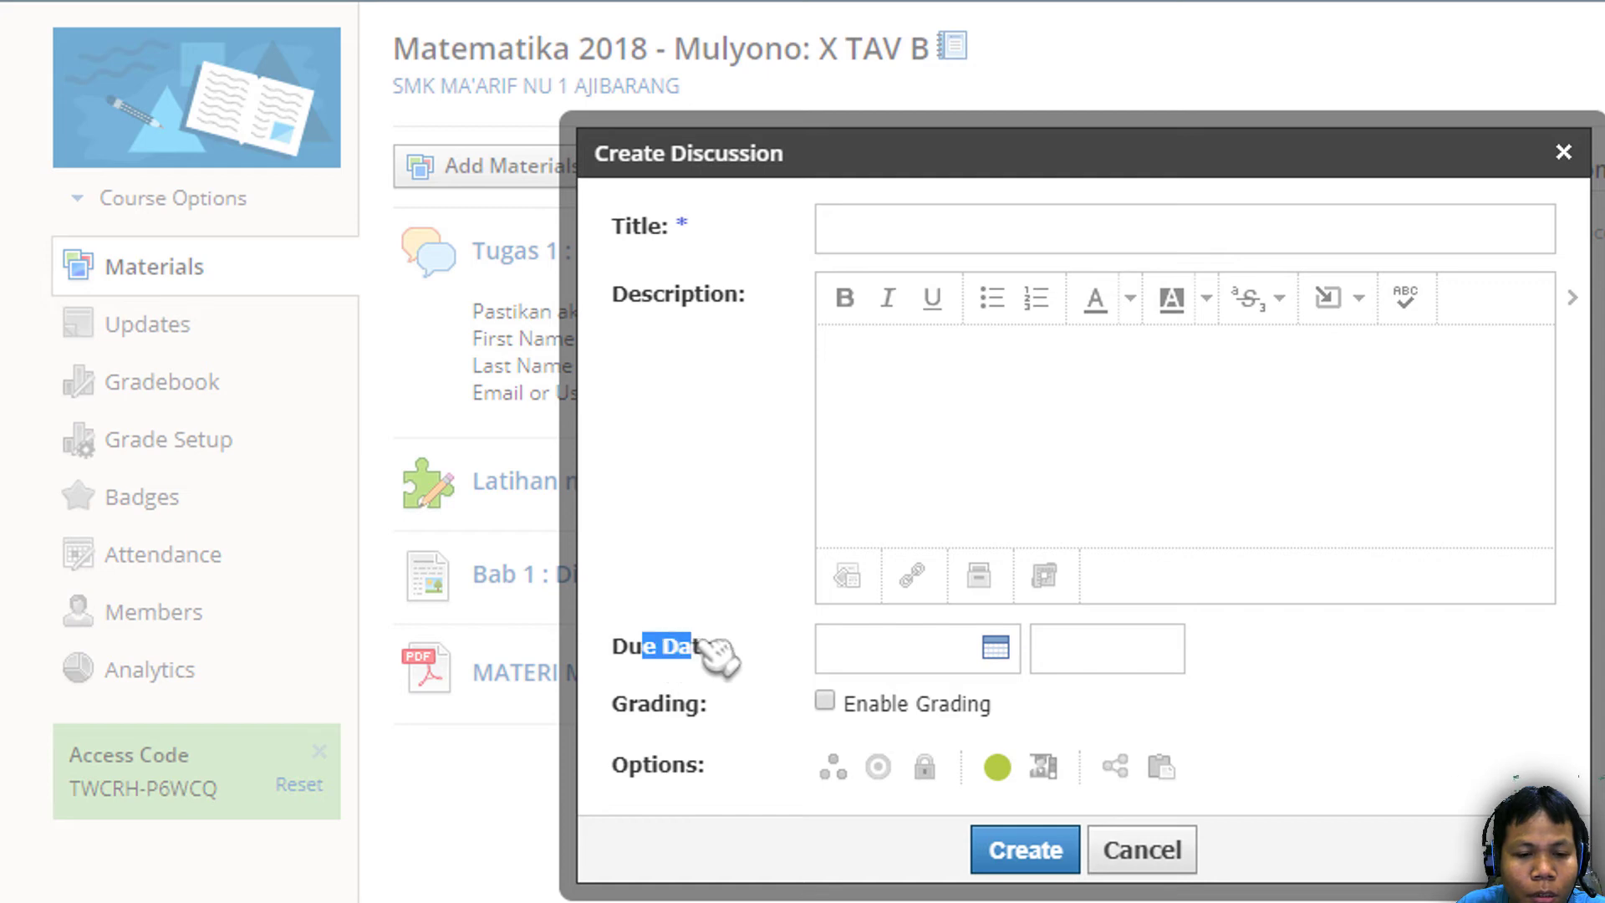
{"action": "left_click_drag", "start_coordinate": [639, 705], "coordinate": [700, 705]}
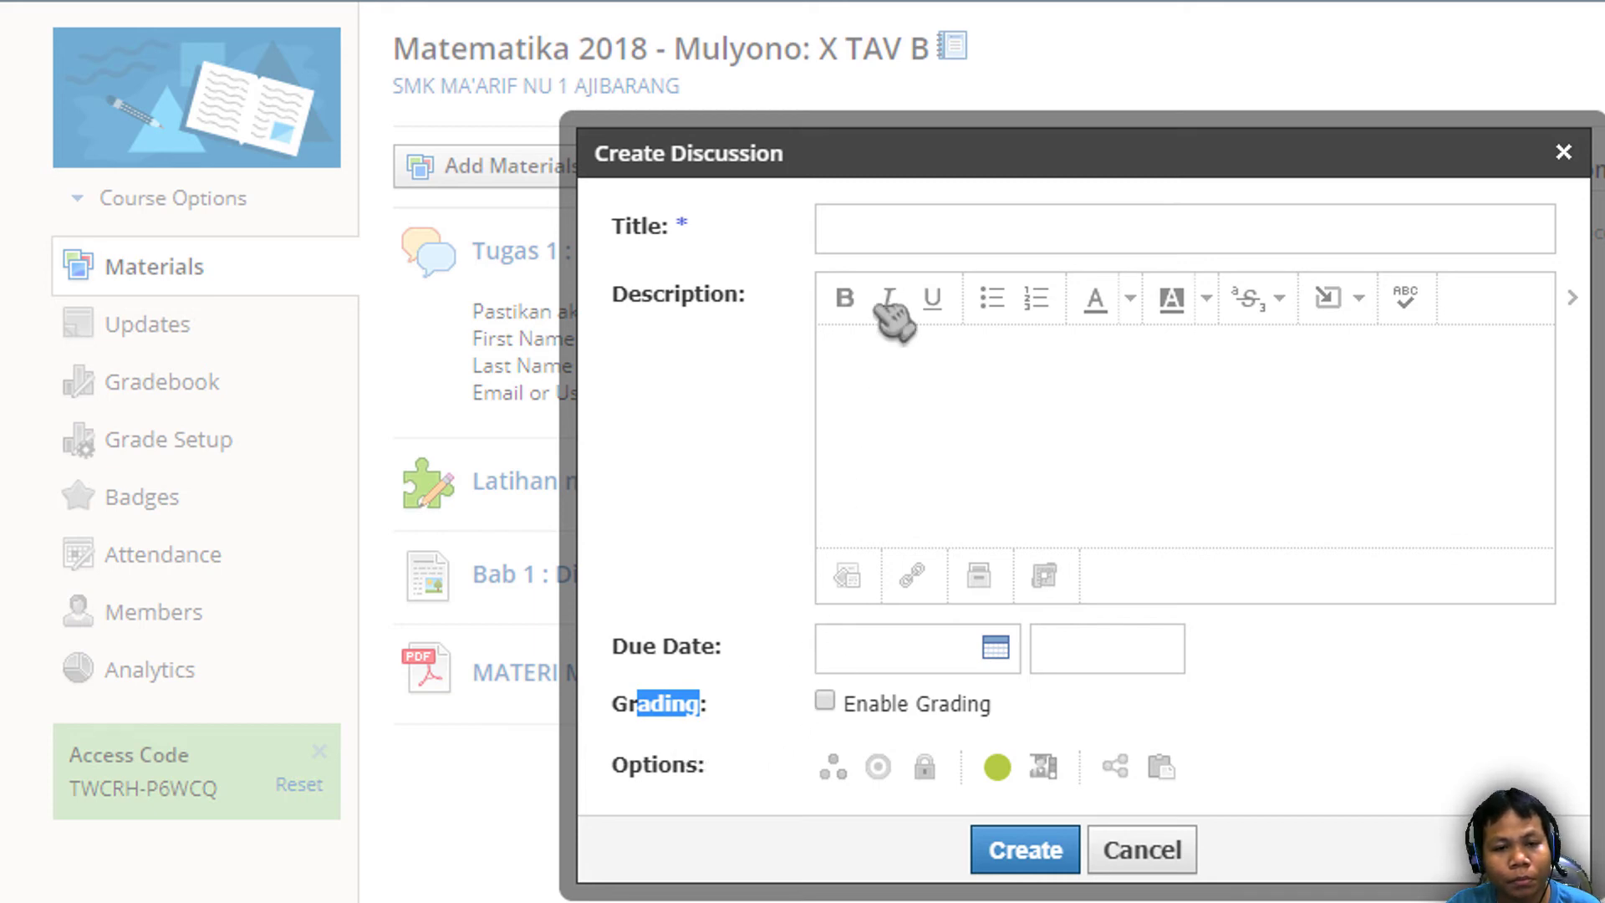
{"action": "left_click", "coordinate": [869, 243]}
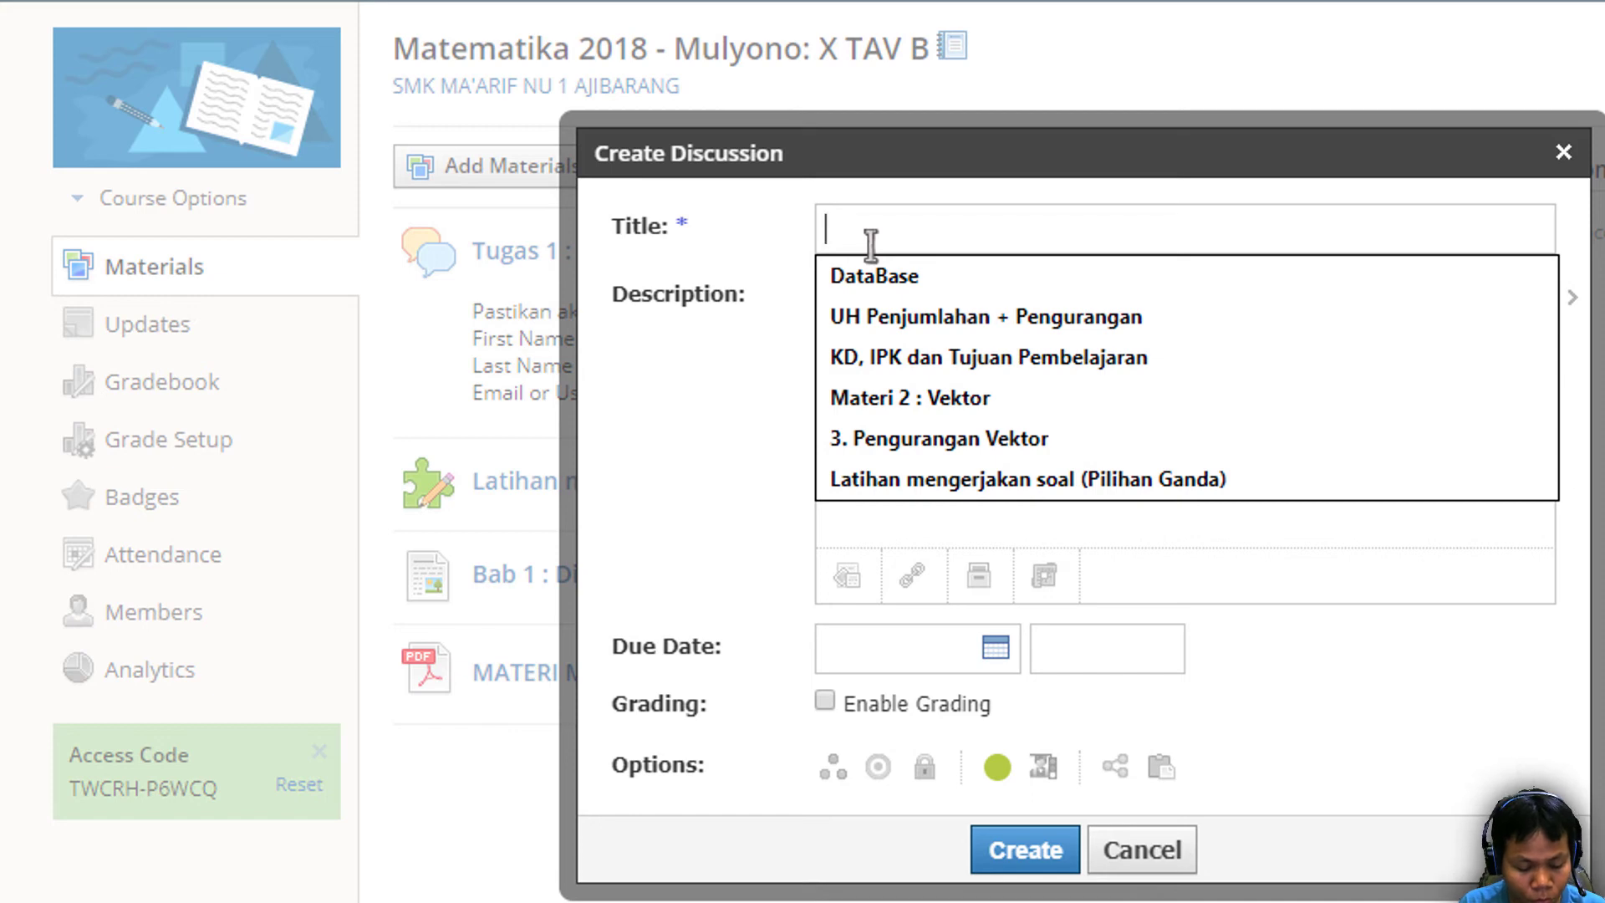
{"action": "type", "text": "Dis"}
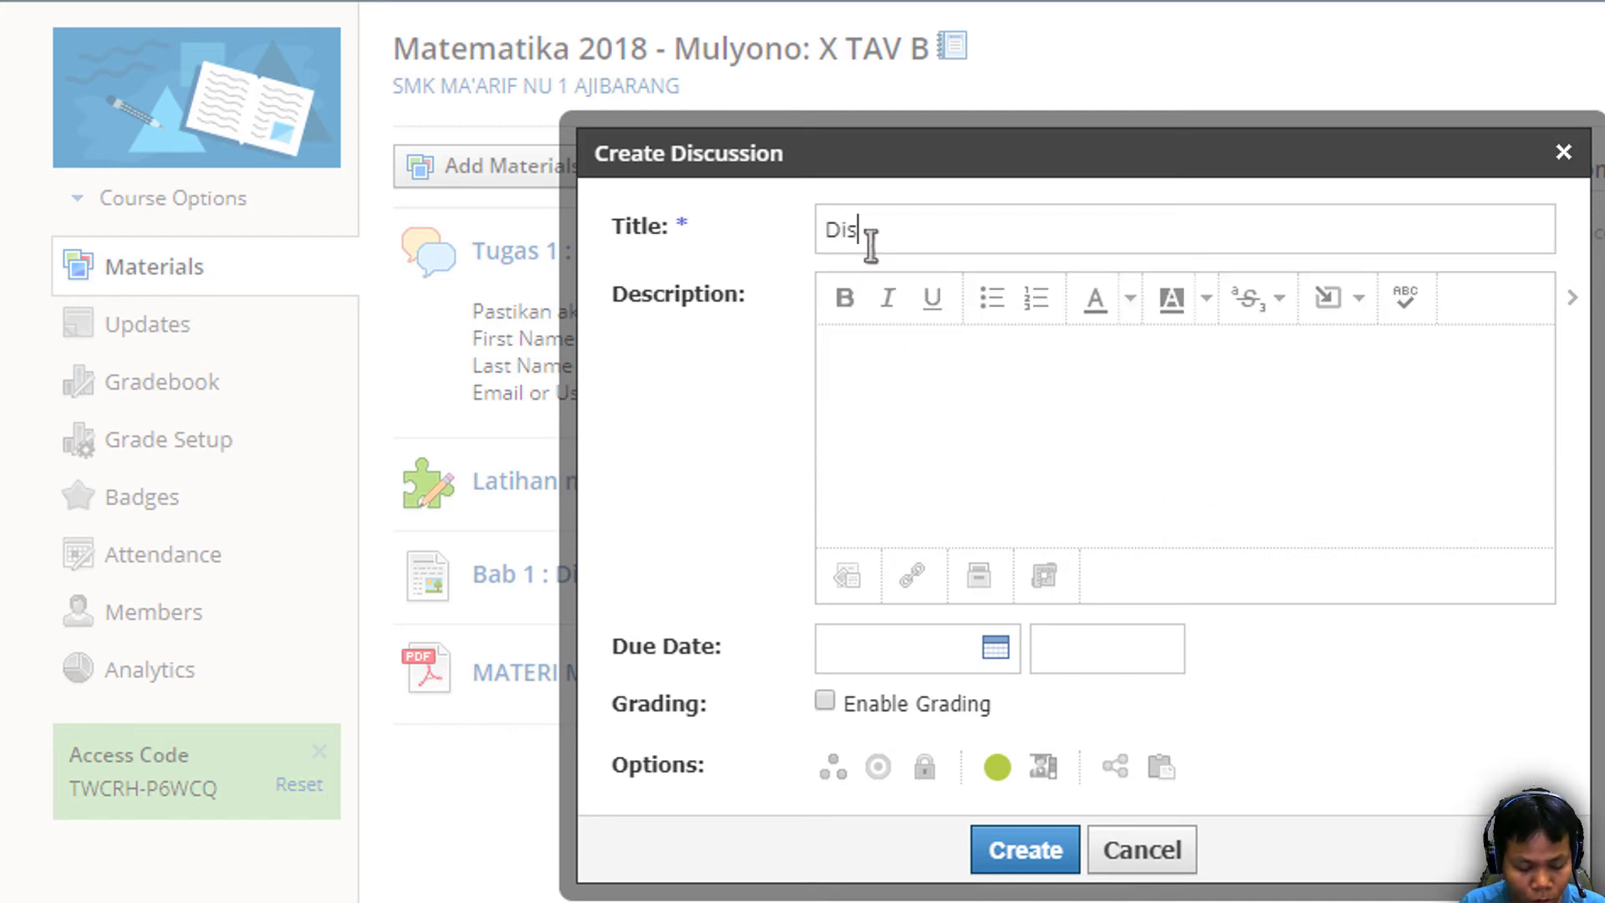
{"action": "type", "text": "kusi Ba"}
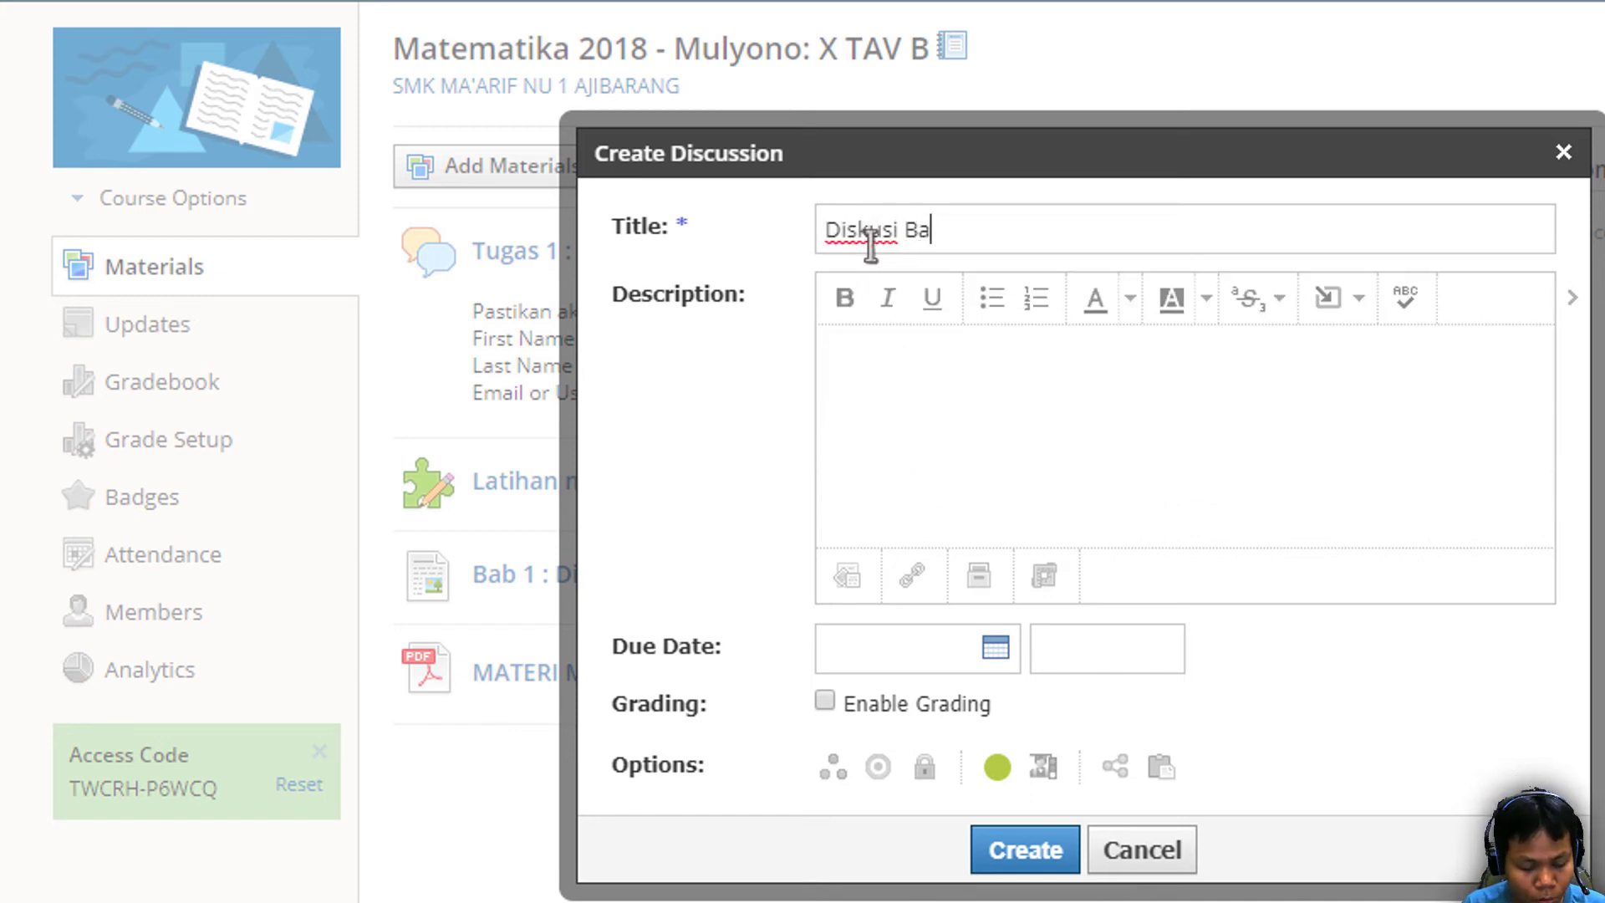
{"action": "type", "text": "b 1"}
Write the two-paragraph description inviting chapter 1 questions and offering extra points for answers
{"action": "left_click", "coordinate": [964, 426]}
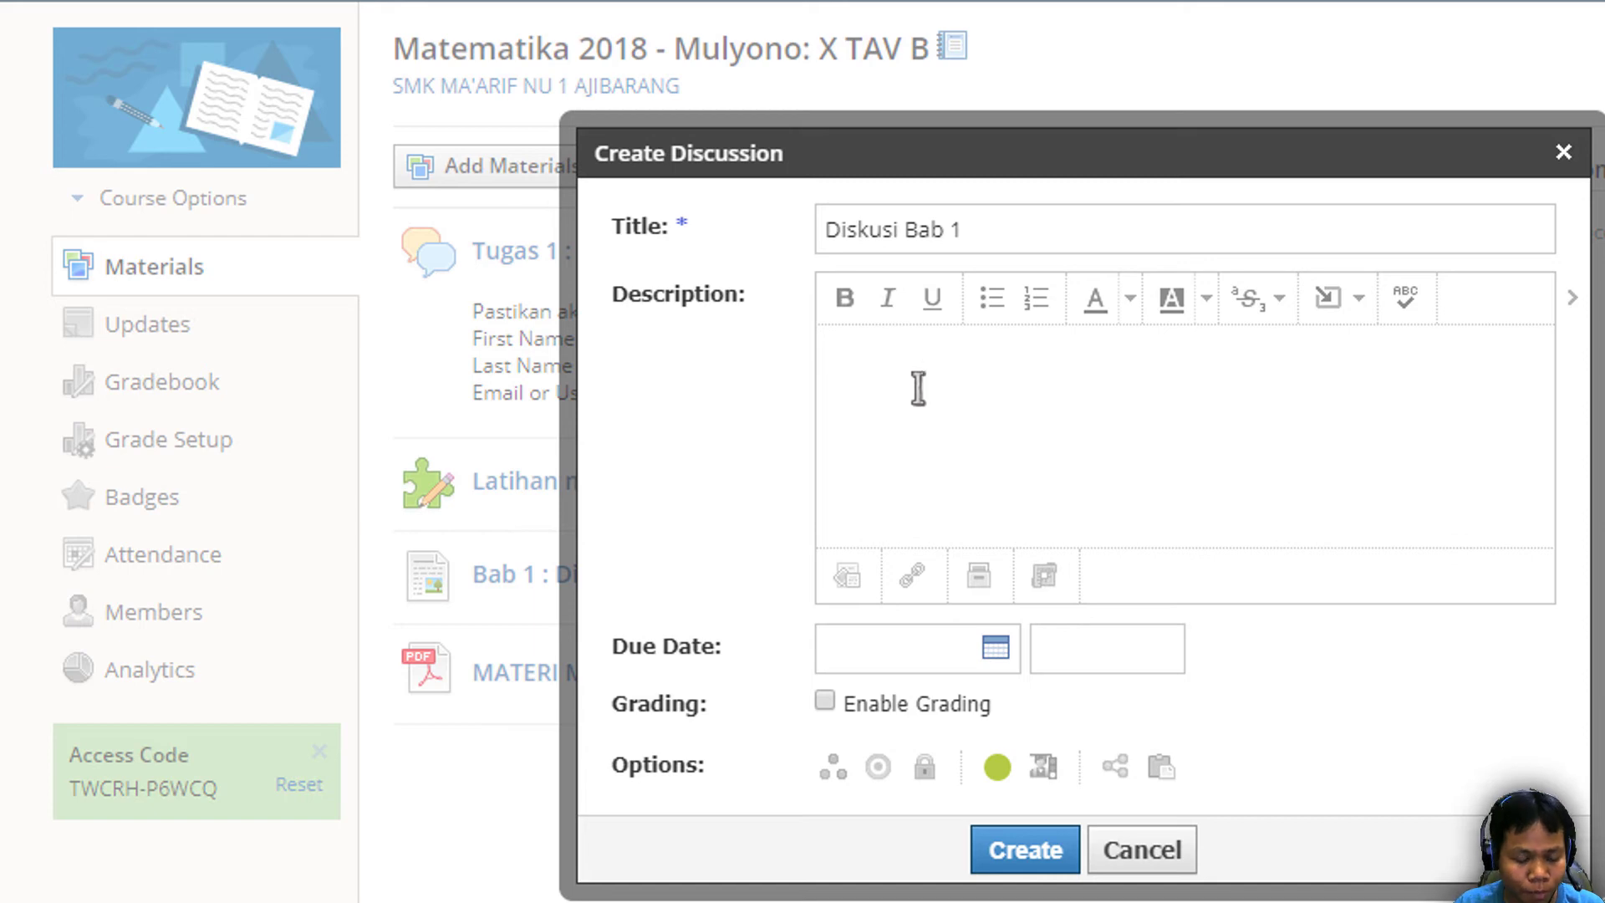
{"action": "type", "text": "Siahka"}
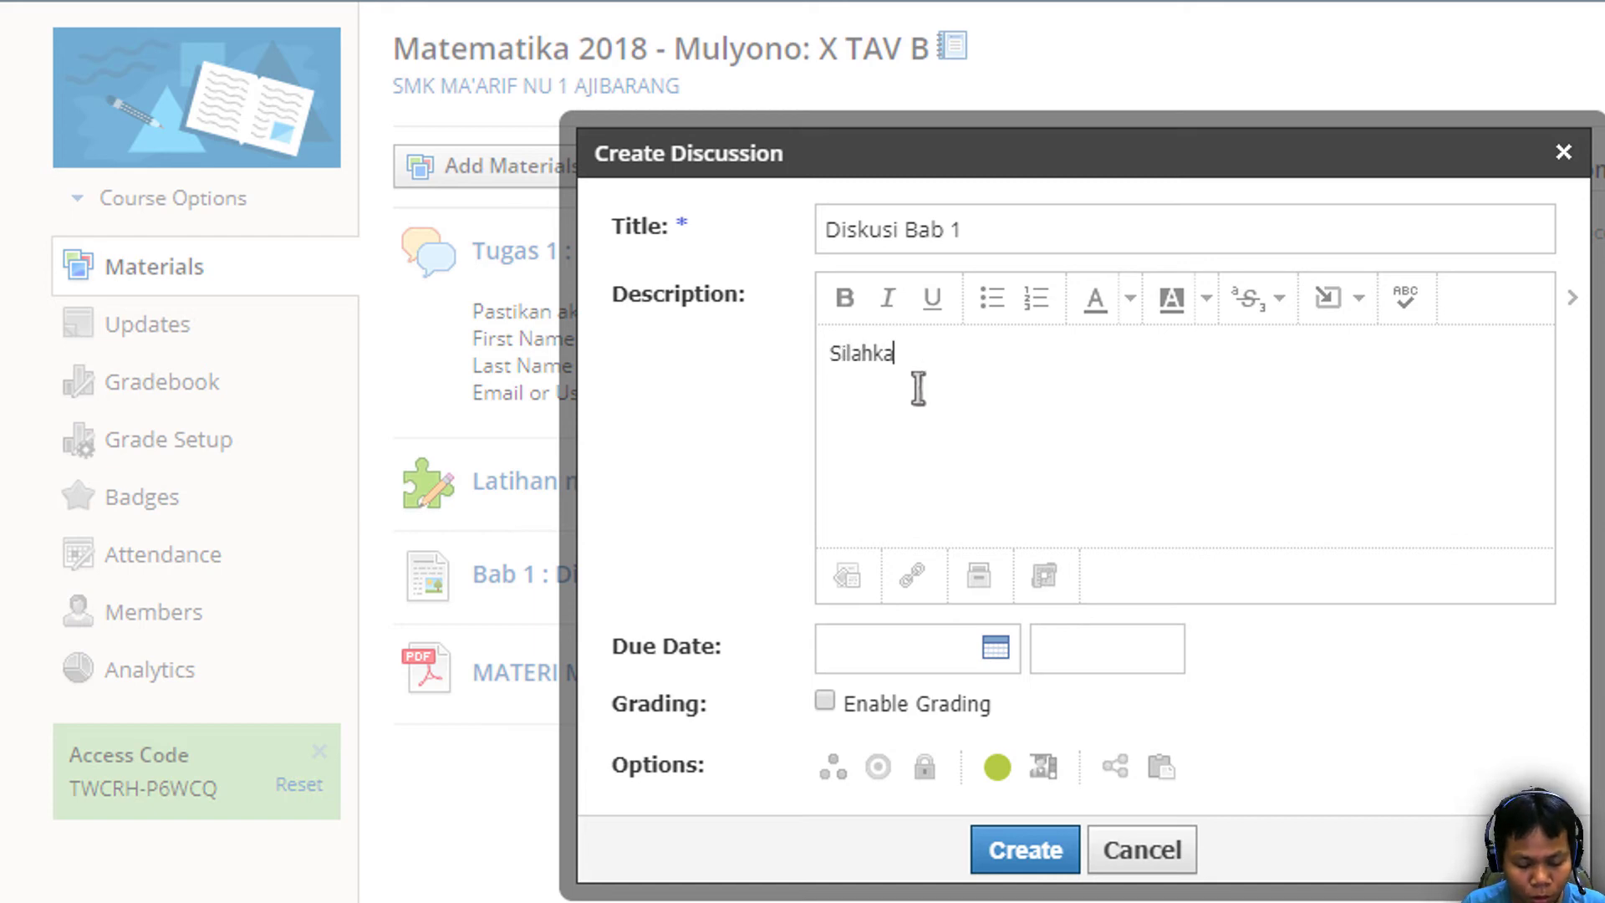
{"action": "type", "text": "n bagi yang be"}
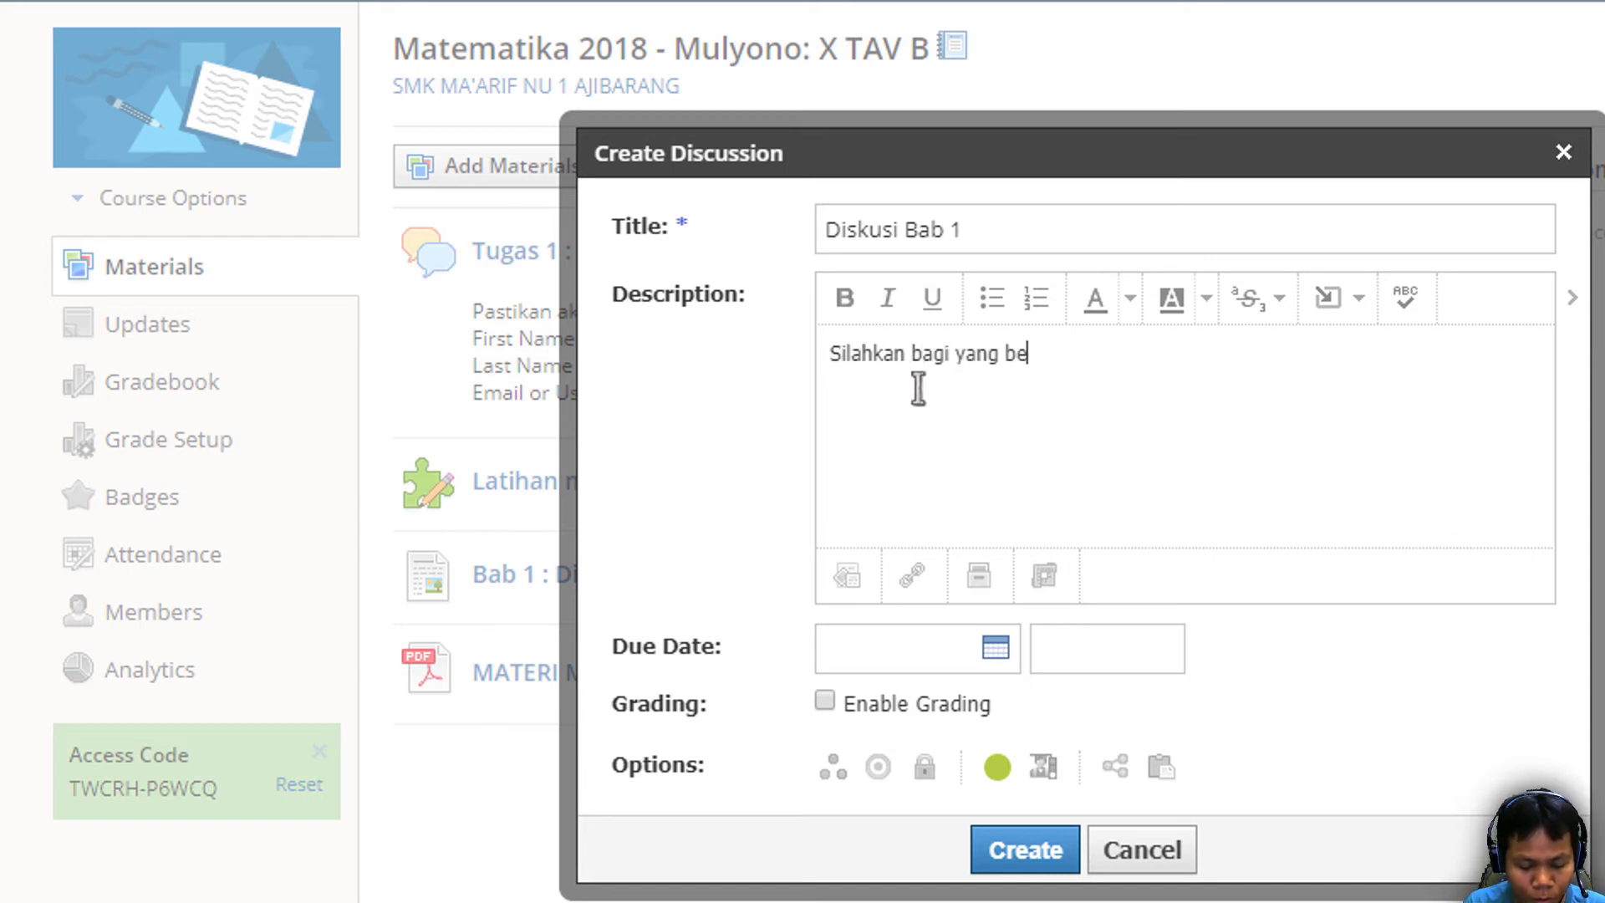
{"action": "type", "text": "lum paha"}
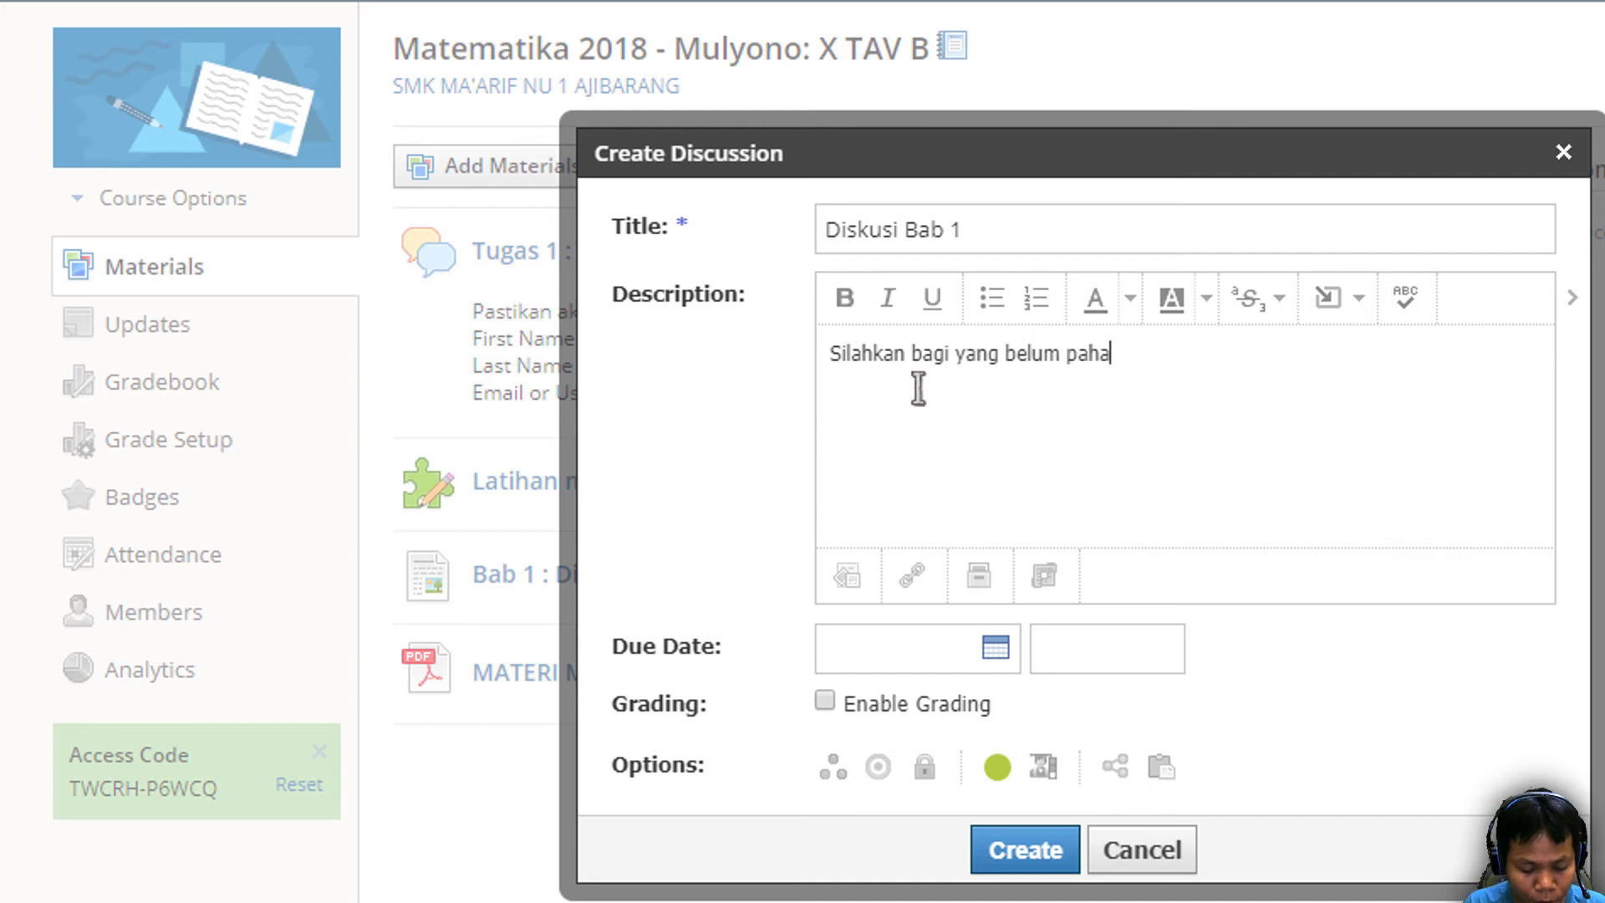
{"action": "type", "text": "m tentang "}
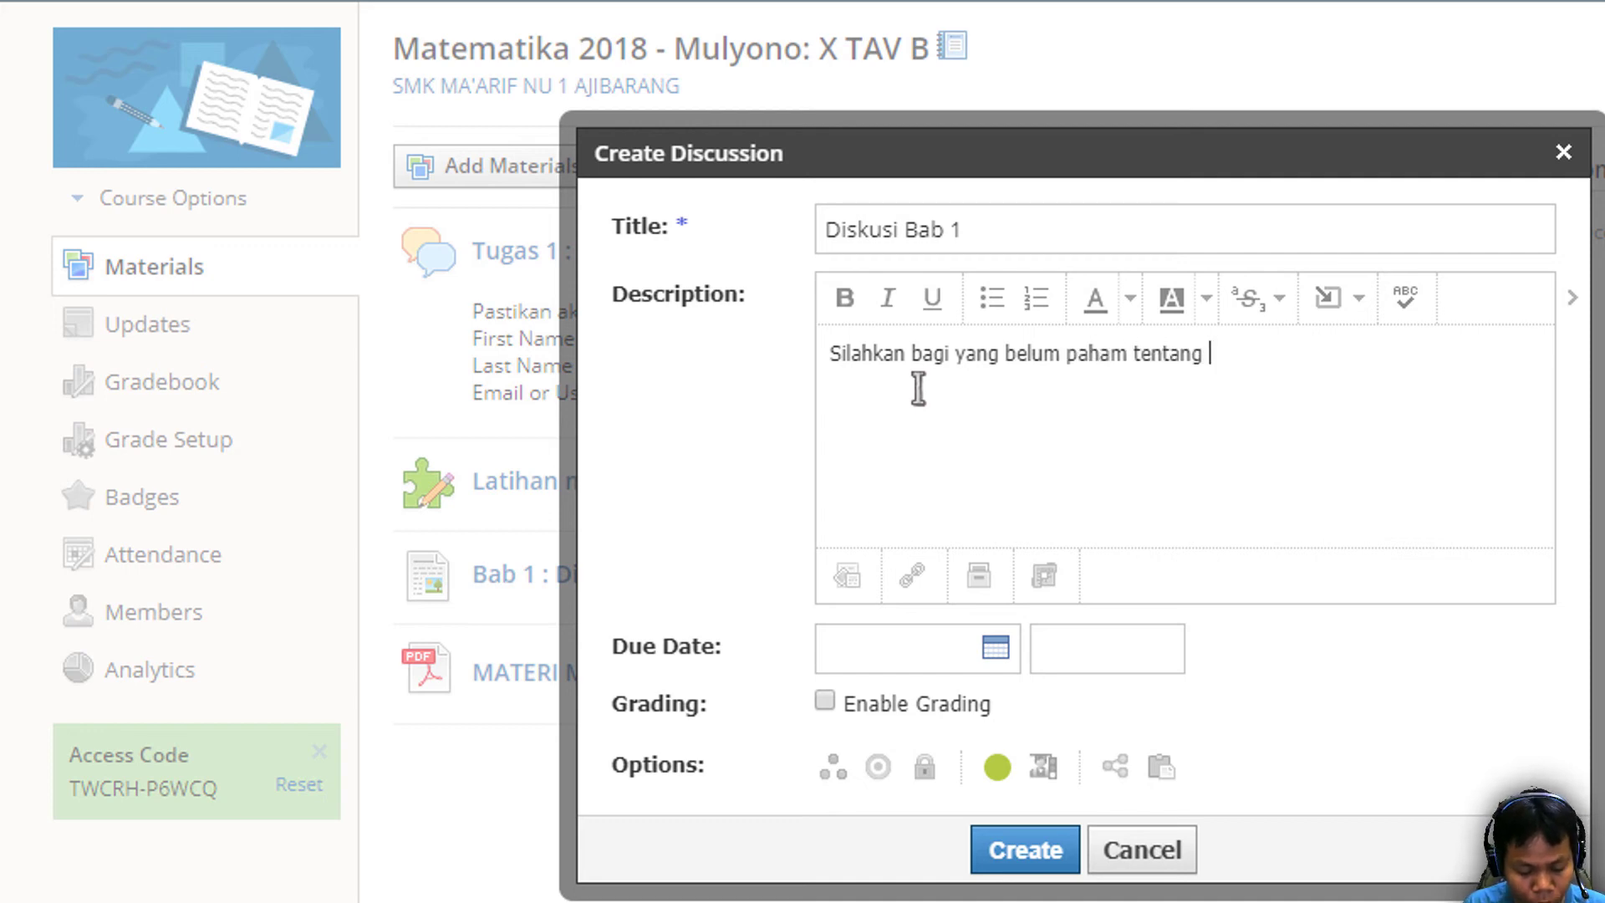
{"action": "type", "text": "isi bab 1 "}
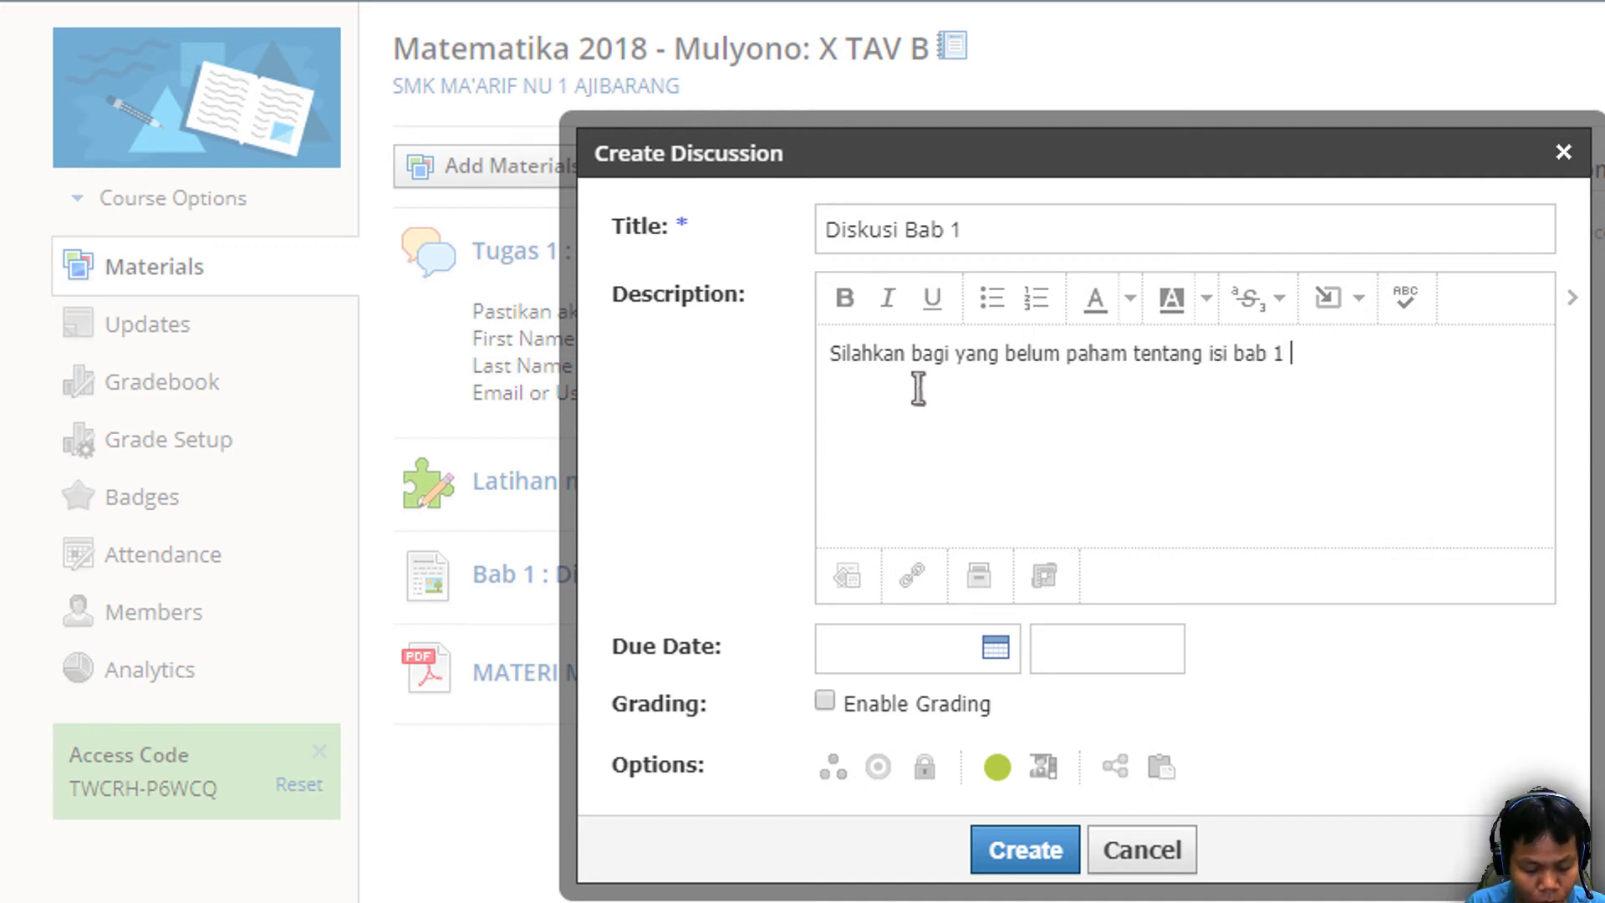
{"action": "type", "text": "bisa tul"}
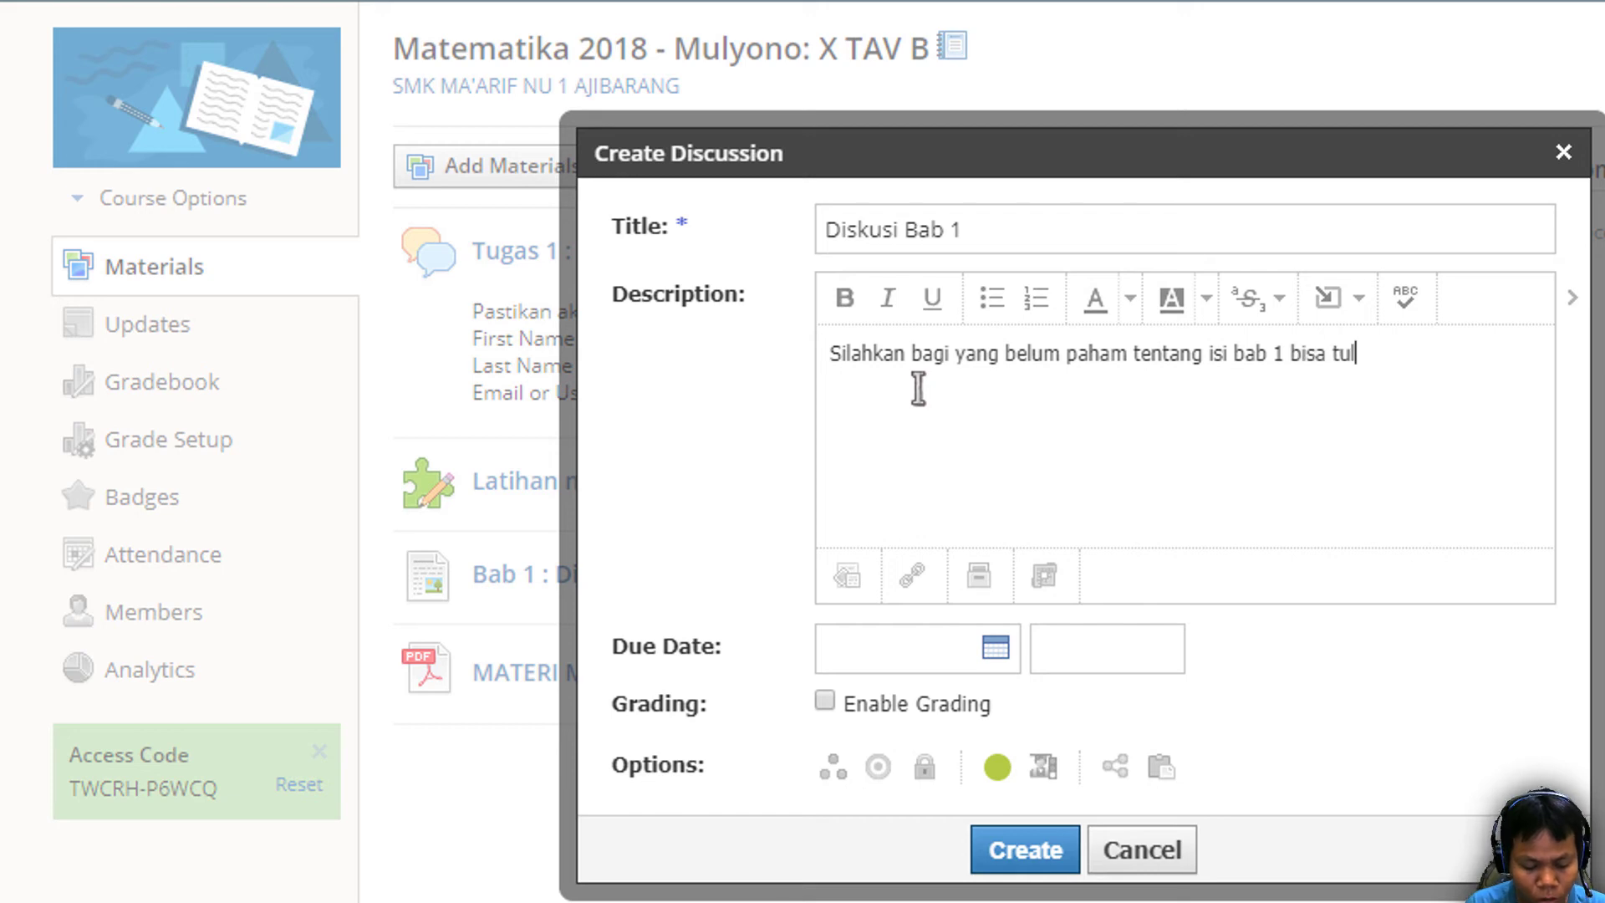
{"action": "type", "text": "is pertan"}
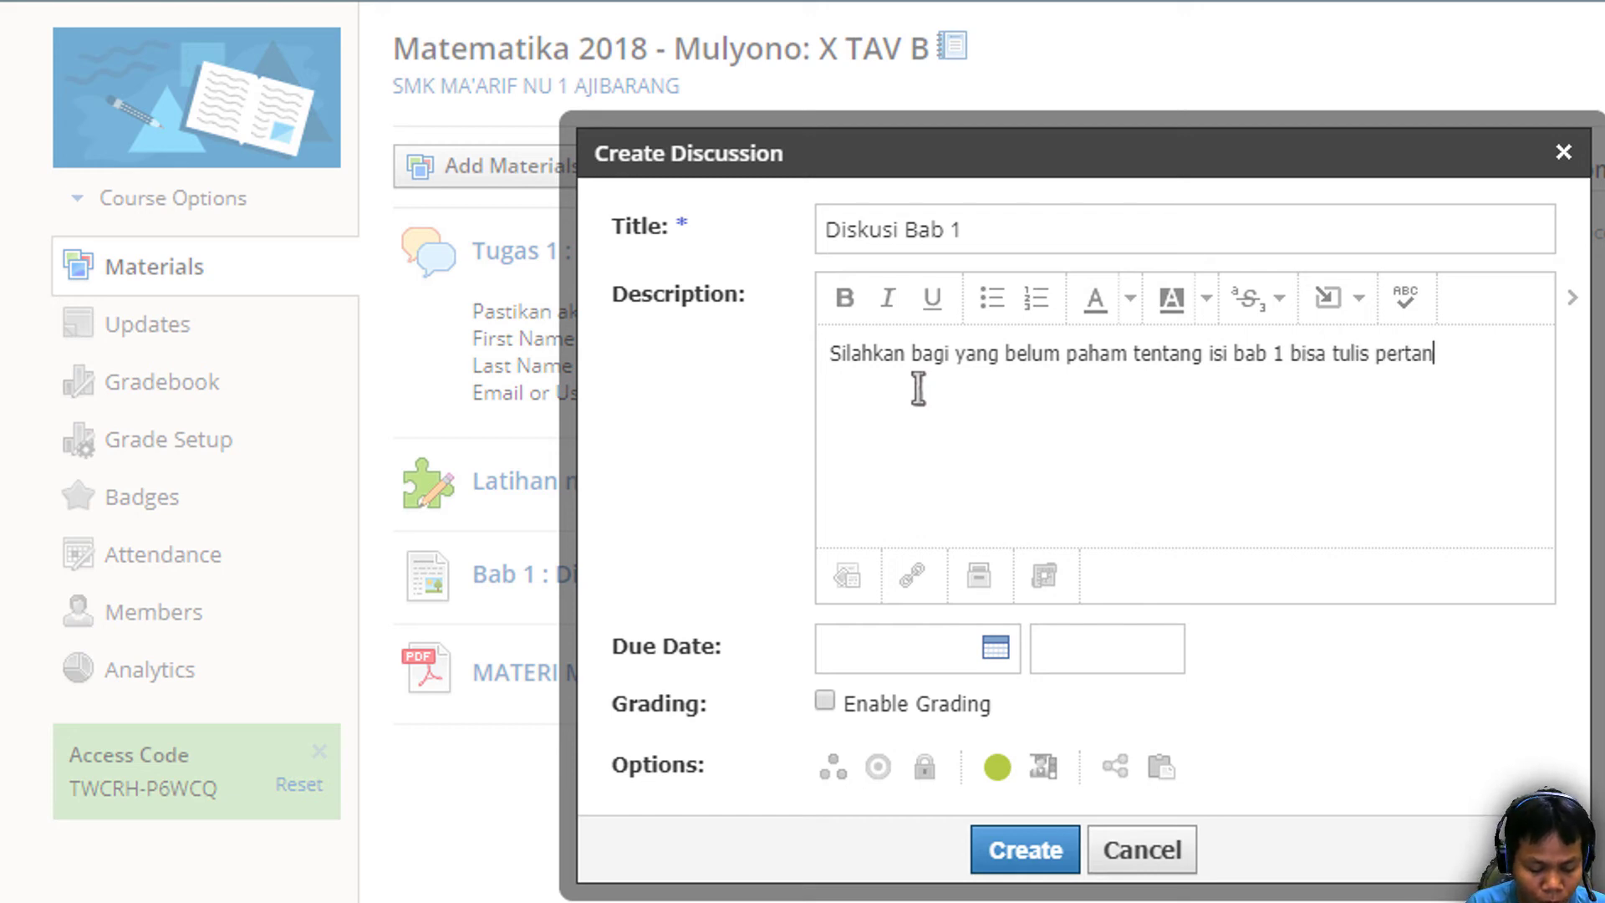
{"action": "type", "text": "yaan di f"}
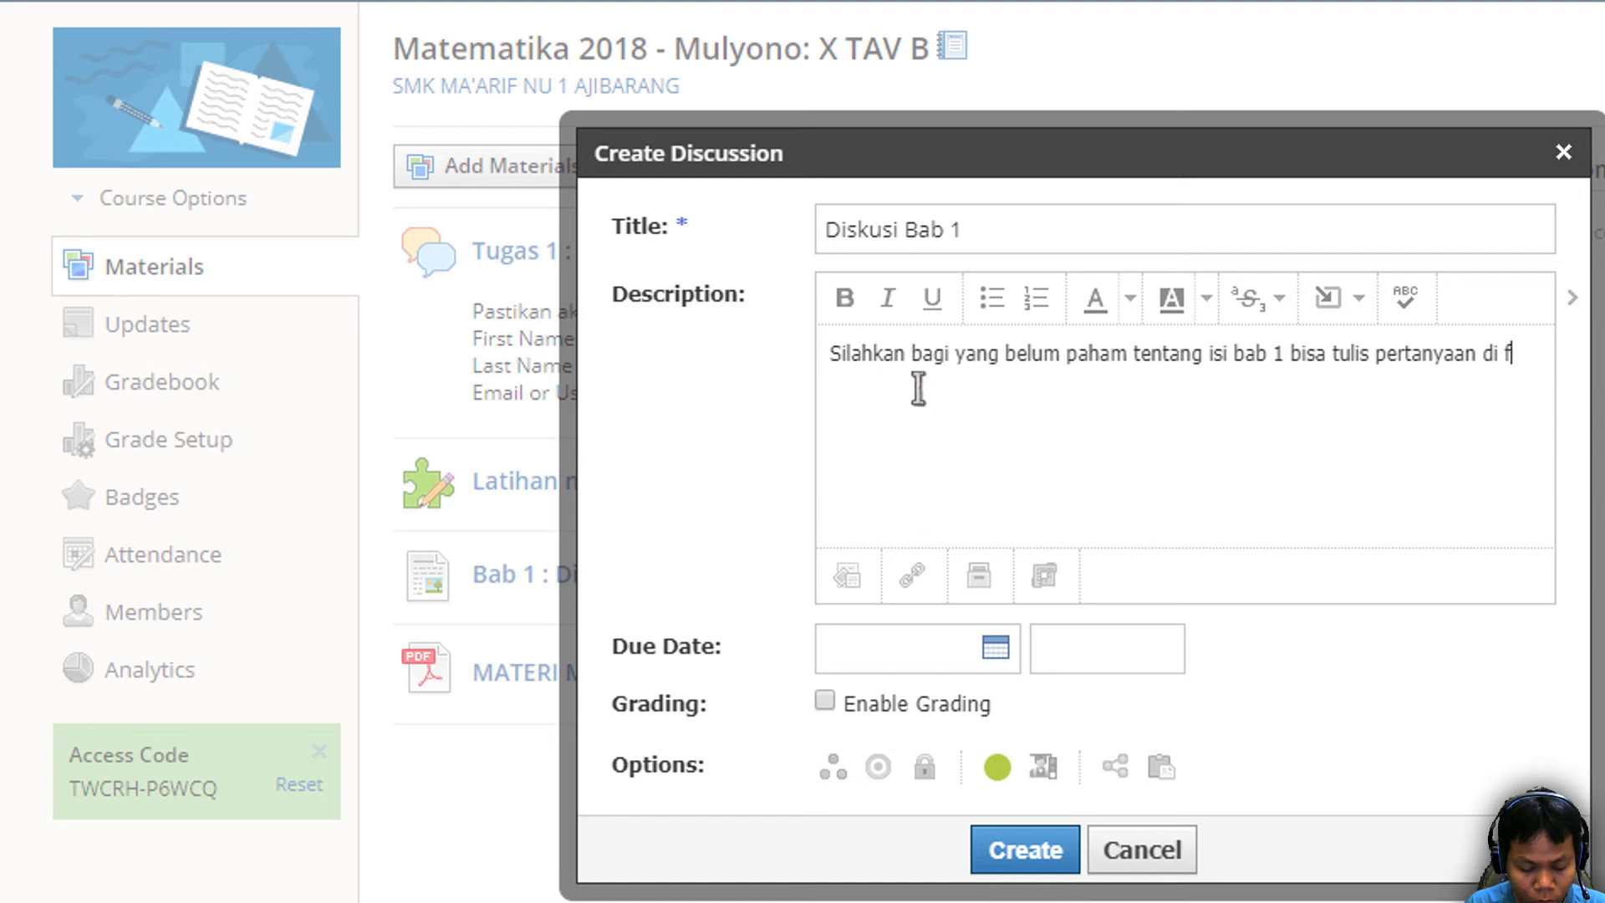
{"action": "type", "text": "orum i"}
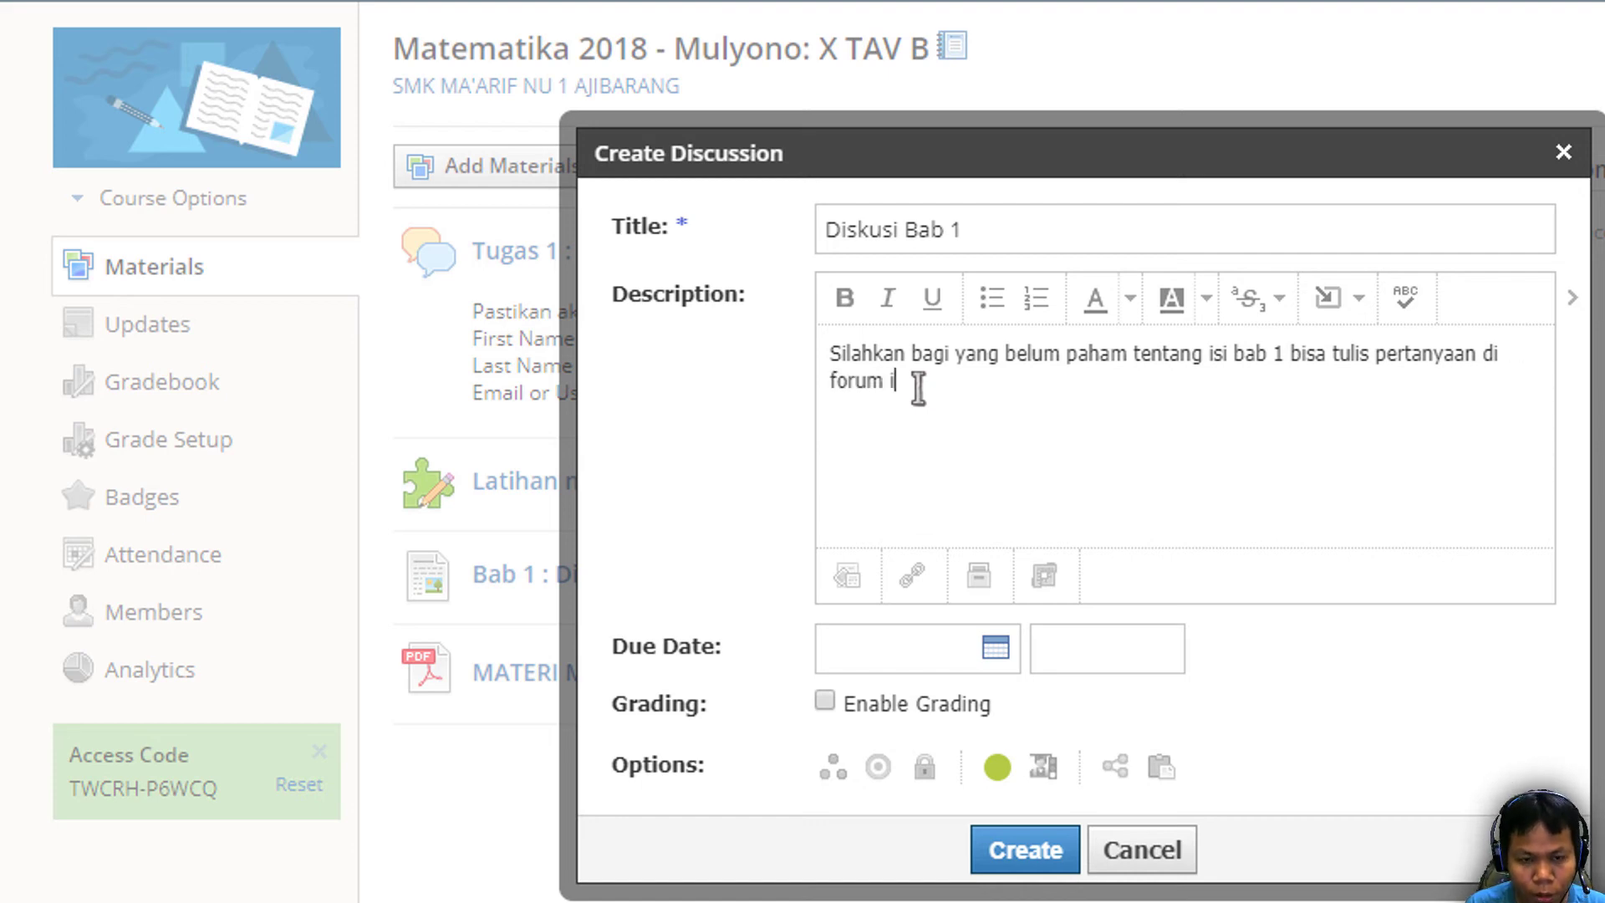
{"action": "type", "text": "ni"}
{"action": "key", "text": "Return"}
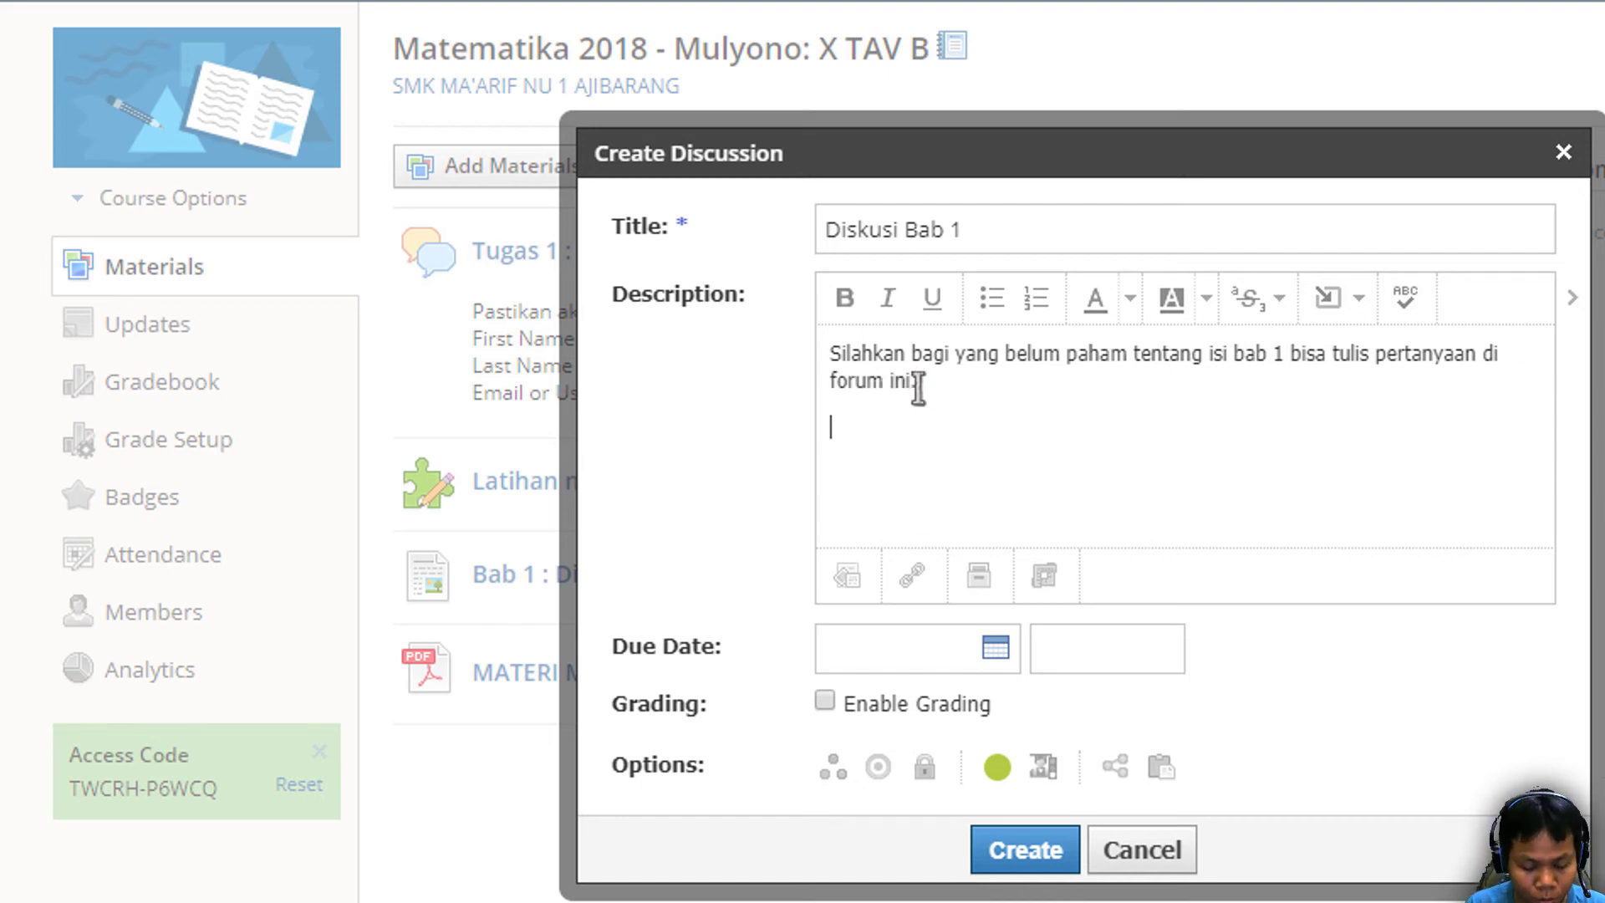
{"action": "type", "text": "bagi yang "}
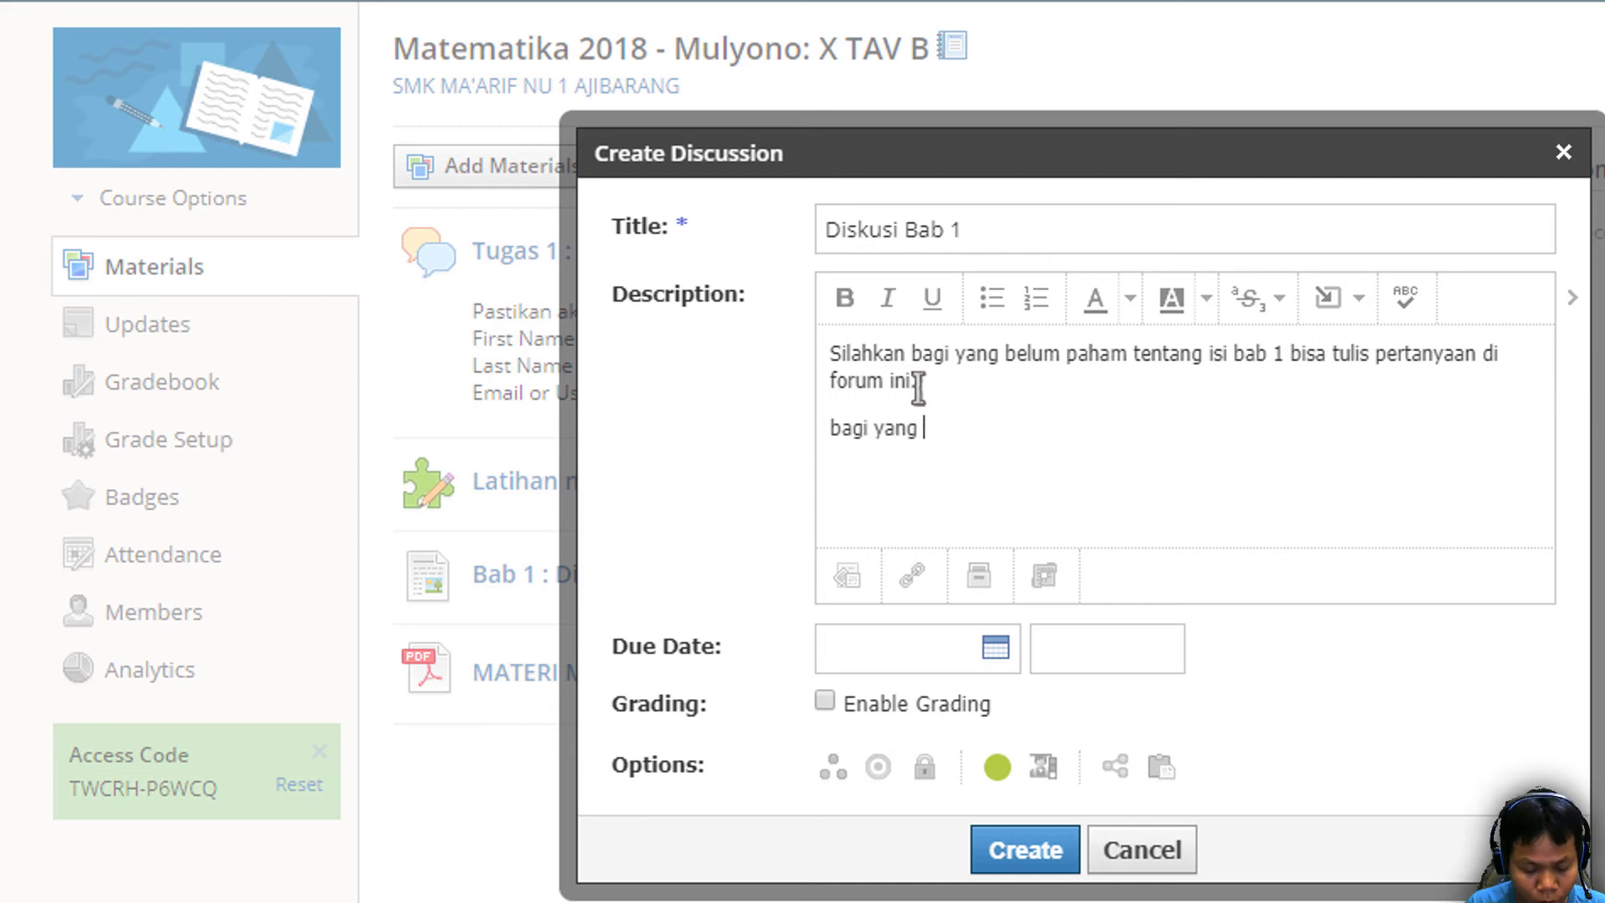
{"action": "type", "text": "bisa menja"}
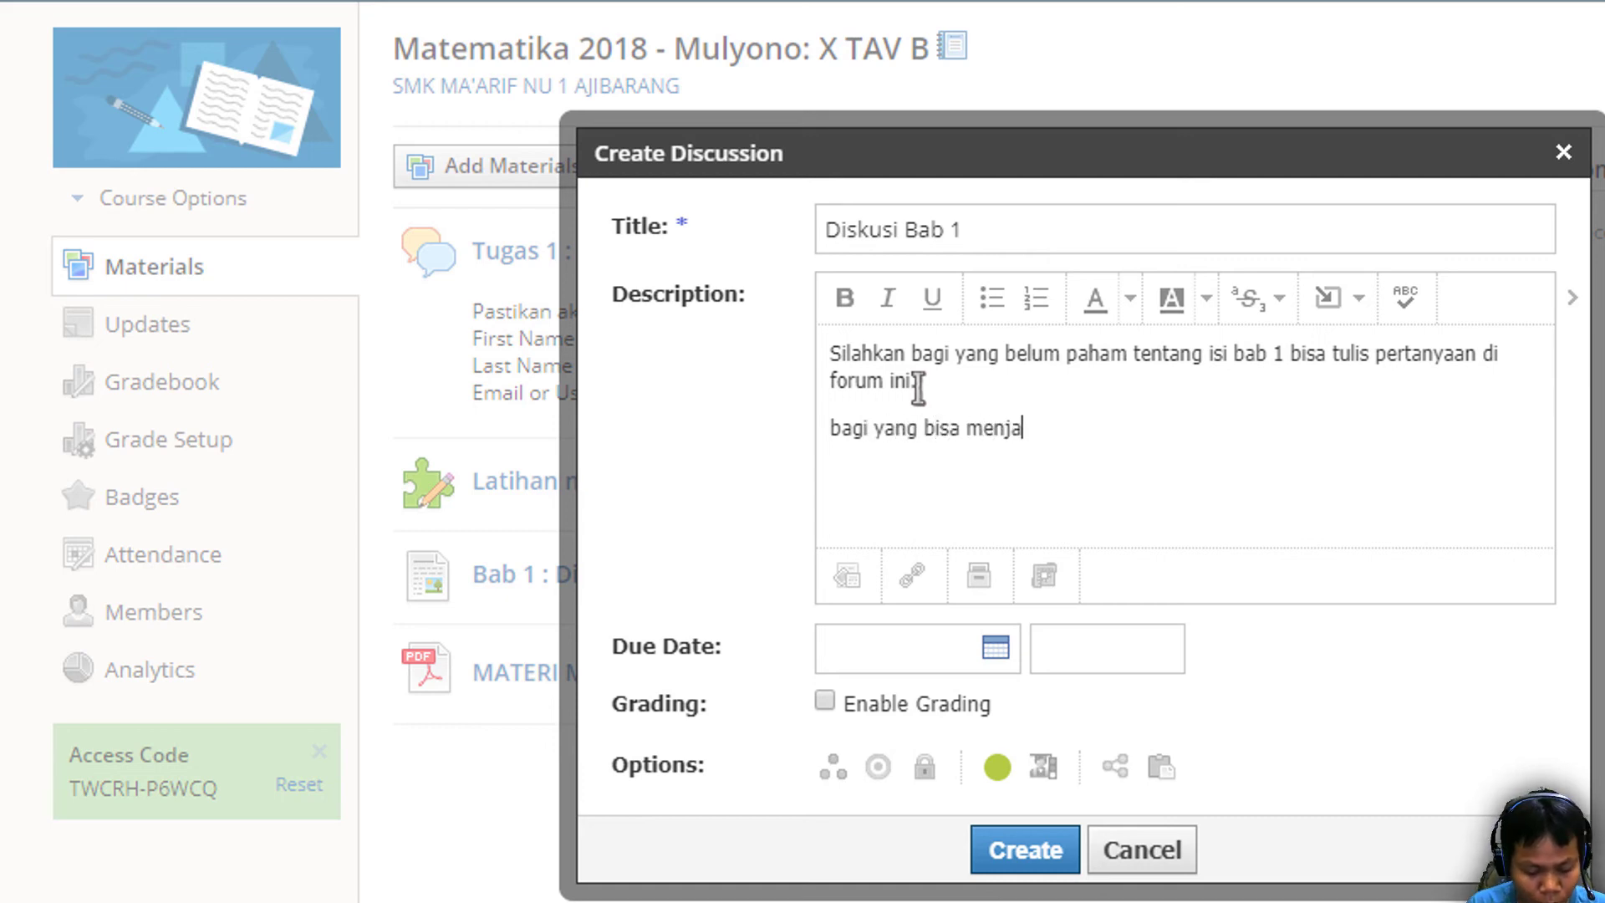
{"action": "type", "text": "wap "}
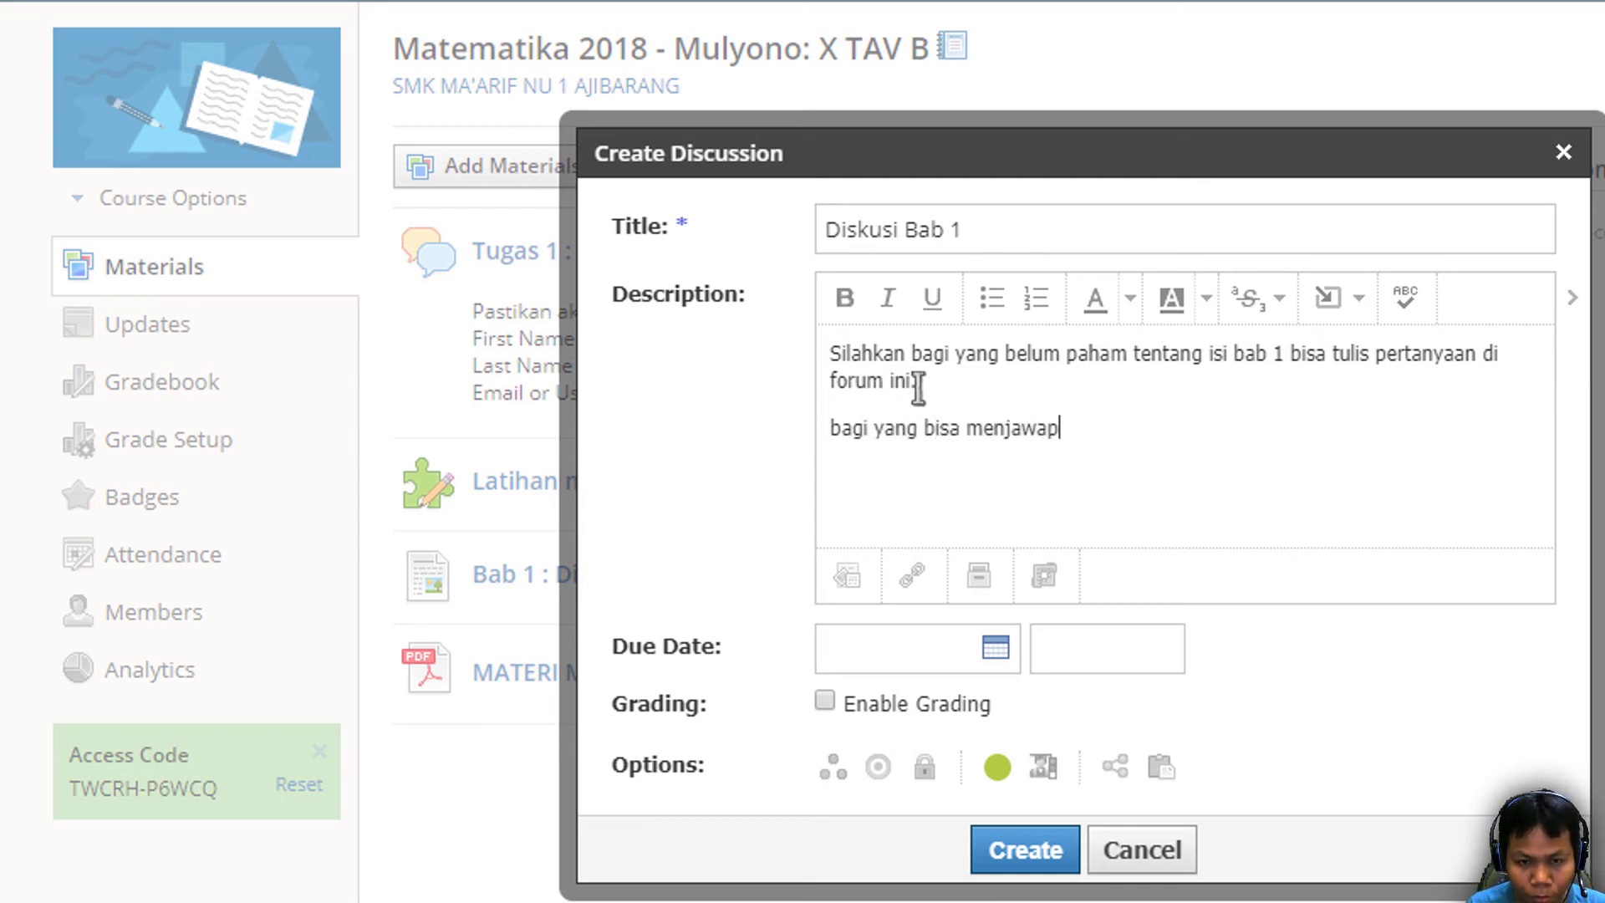
{"action": "key", "text": "BackSpace"}
{"action": "key", "text": "BackSpace"}
{"action": "type", "text": "b pertan"}
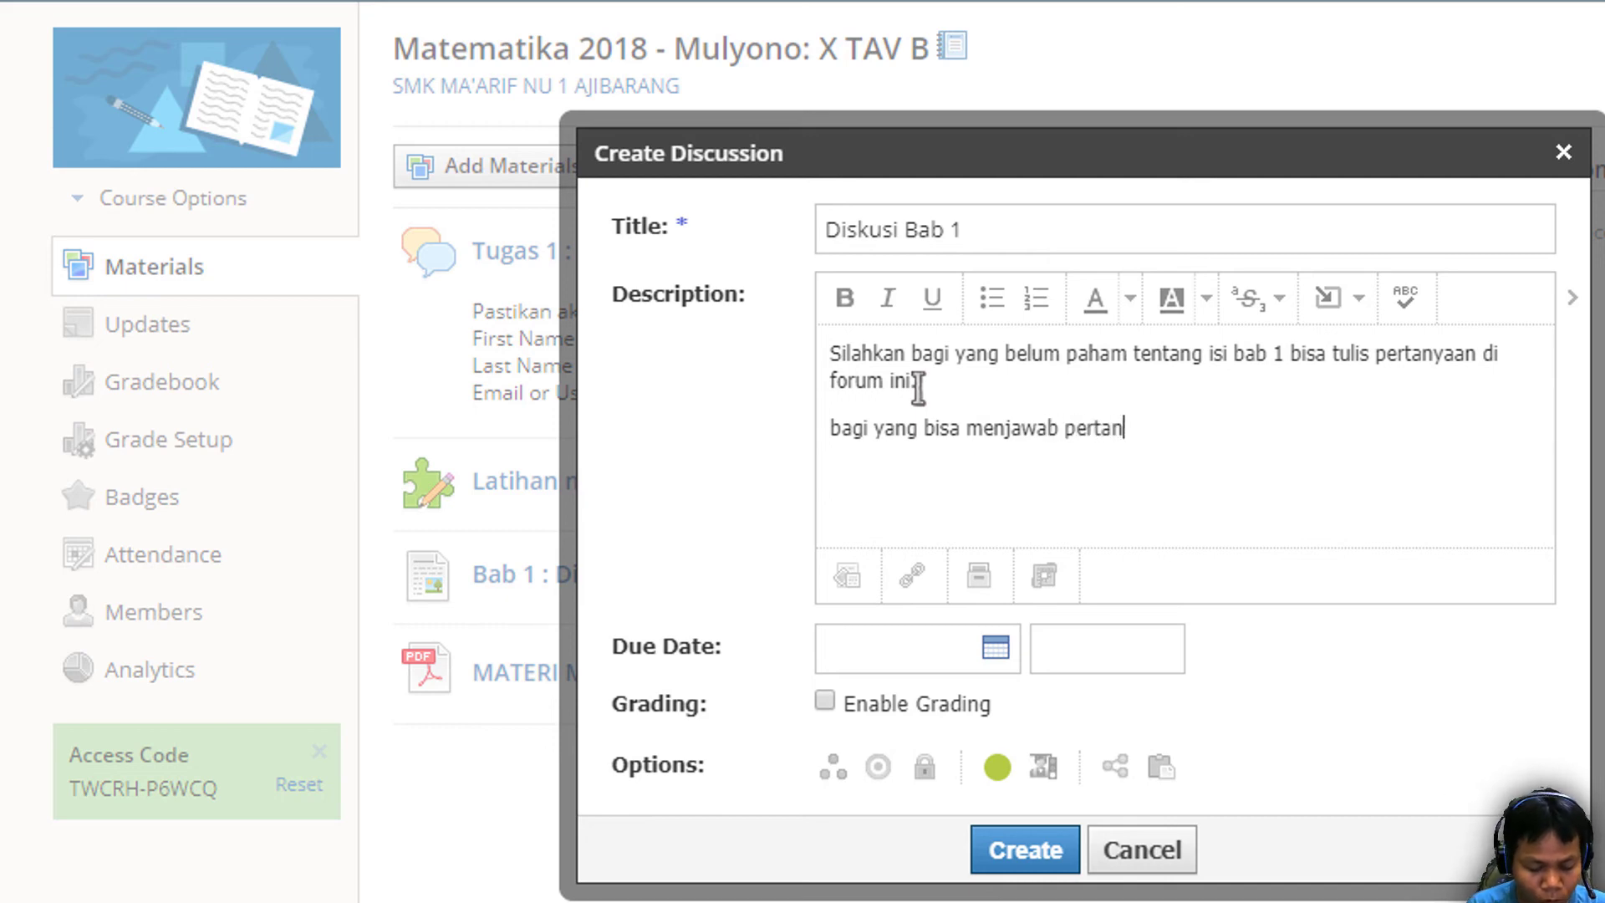
{"action": "type", "text": "yaan teman,"}
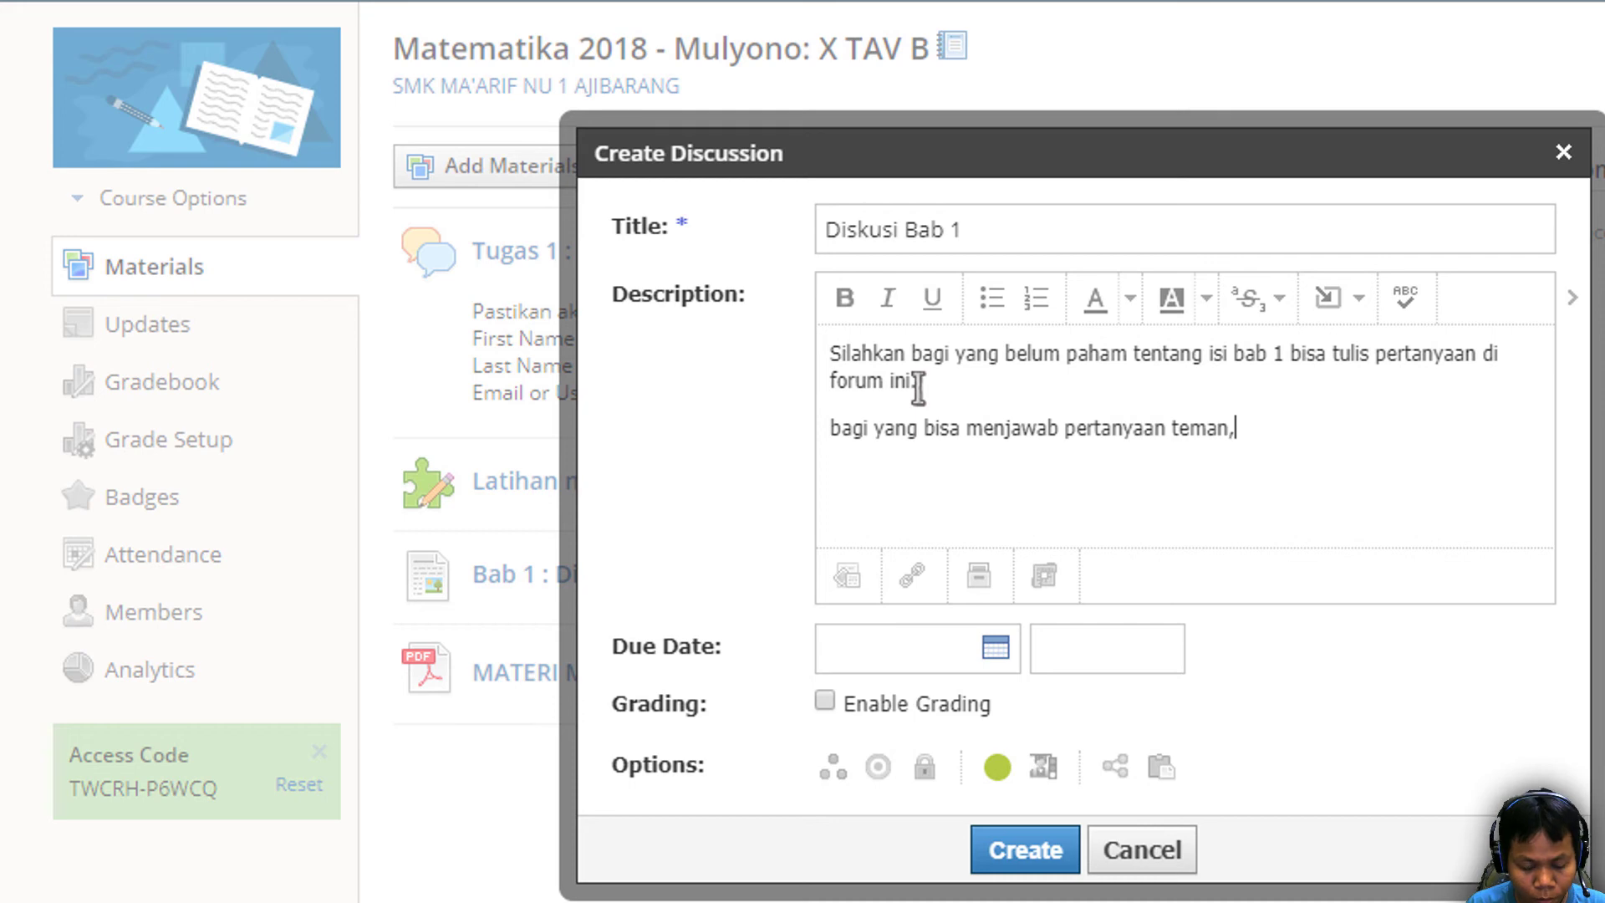
{"action": "type", "text": " maka ak"}
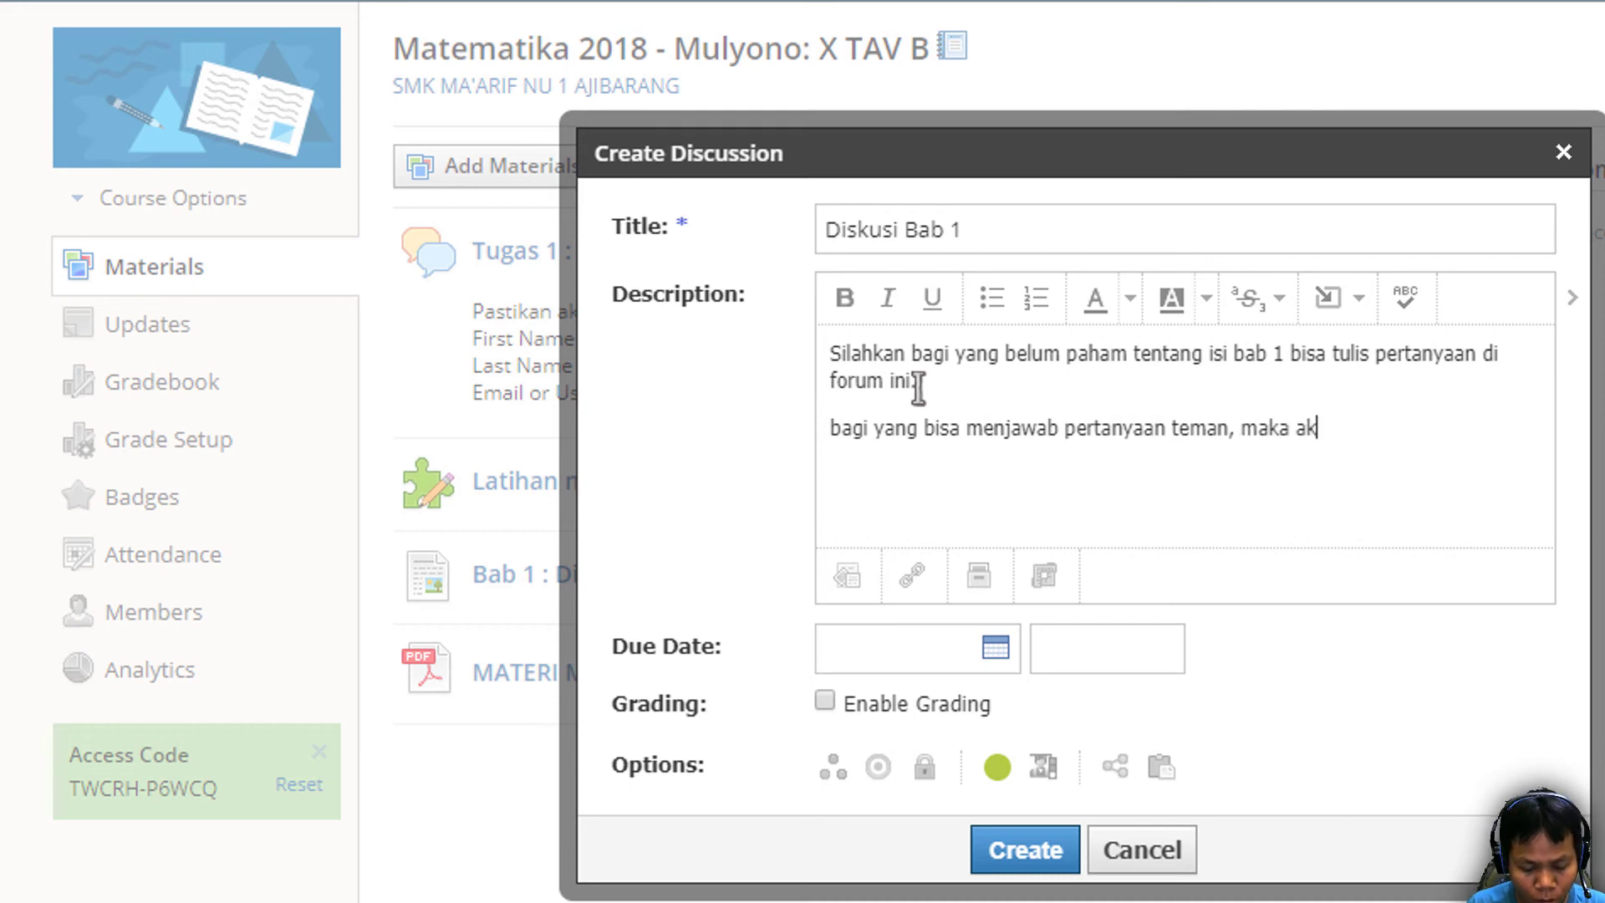
{"action": "type", "text": "an mendapat"}
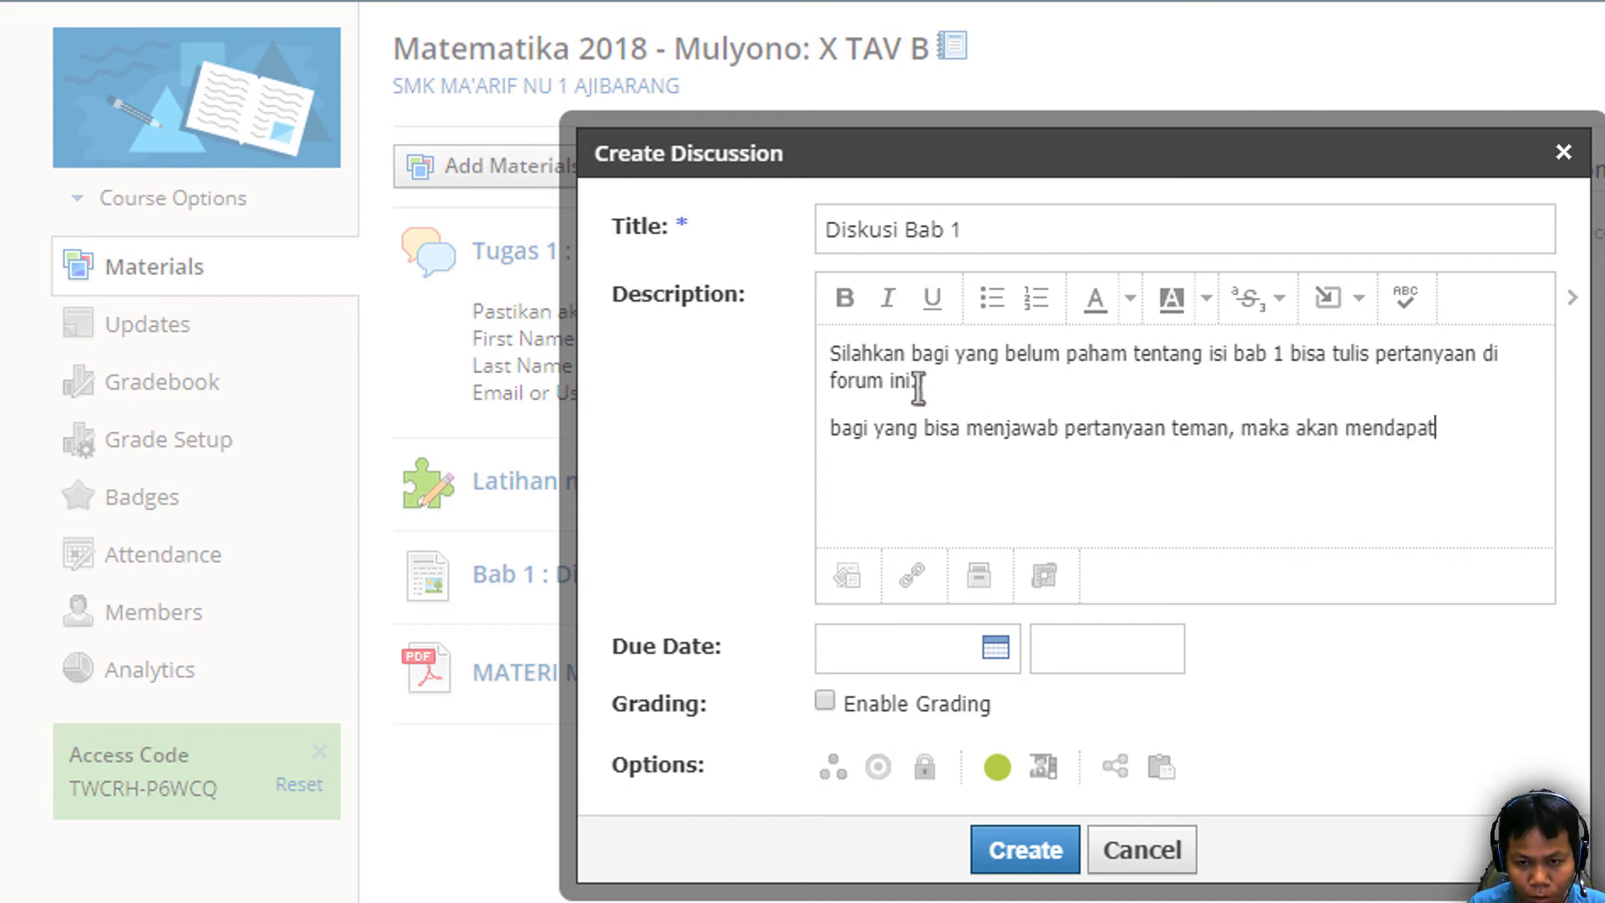
{"action": "type", "text": " point"}
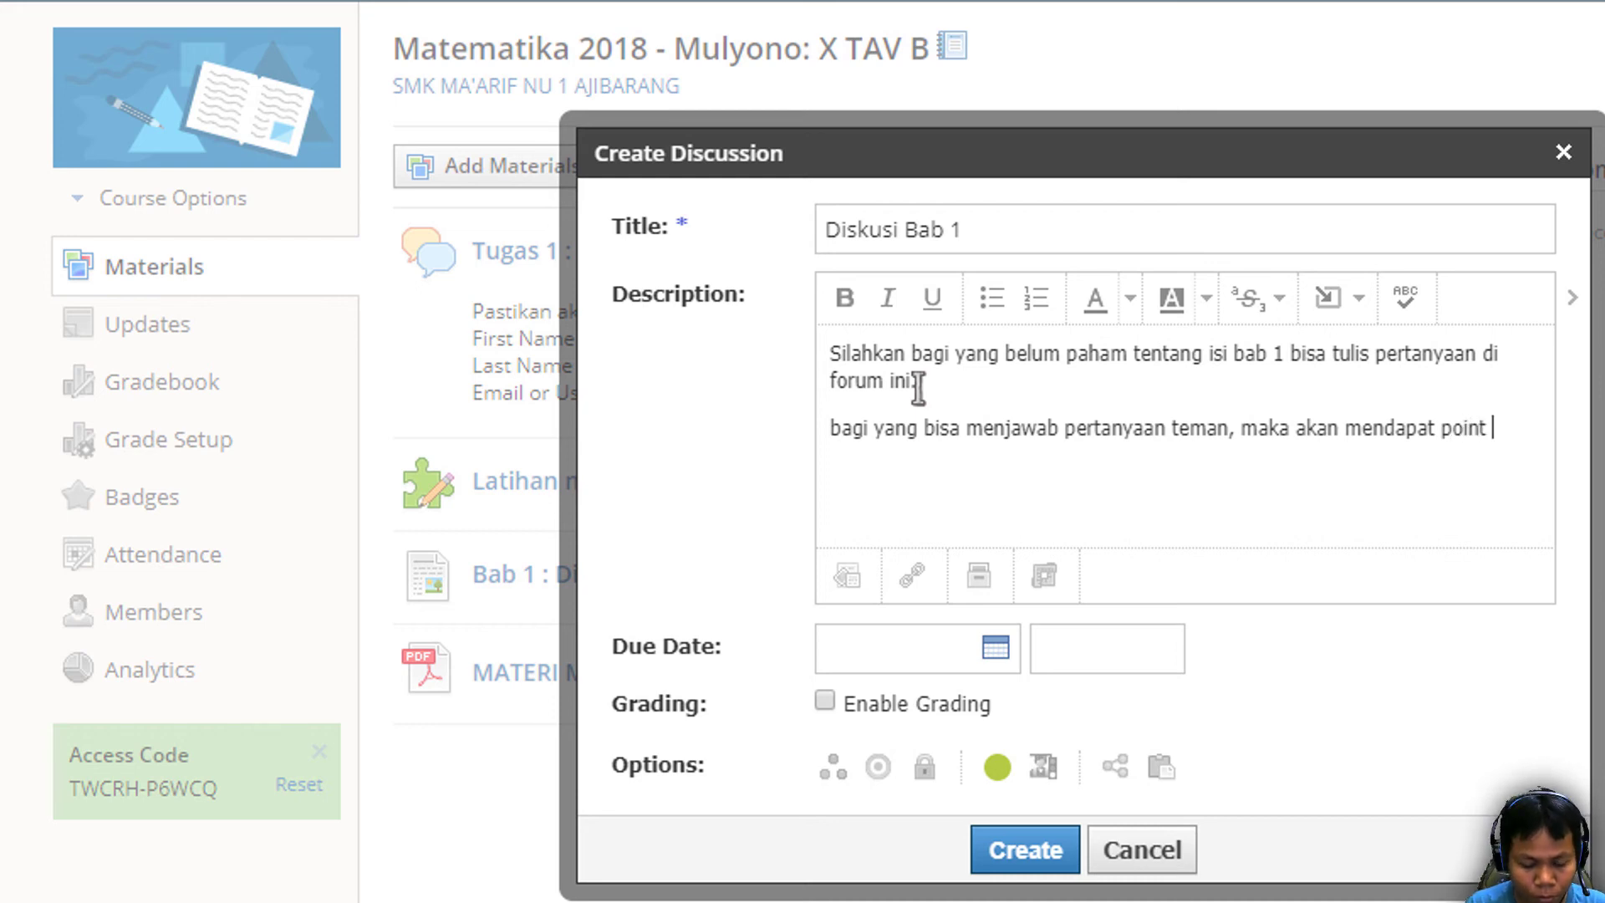
{"action": "type", "text": " lu"}
{"action": "key", "text": "BackSpace"}
{"action": "key", "text": "BackSpace"}
{"action": "key", "text": "BackSpace"}
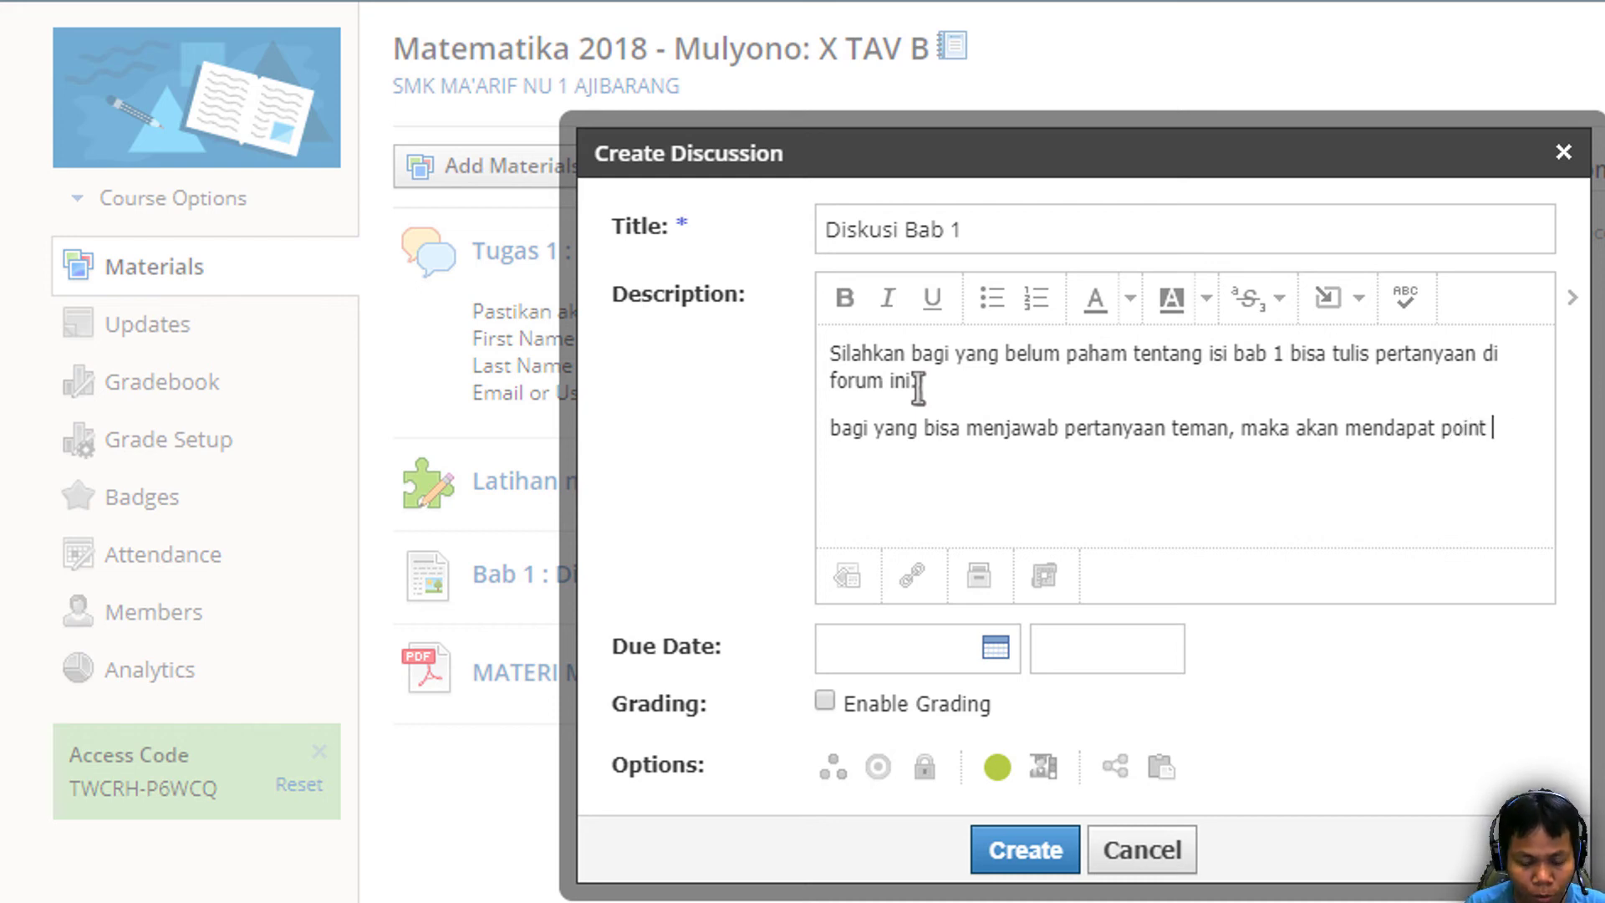
{"action": "type", "text": "tambahan"}
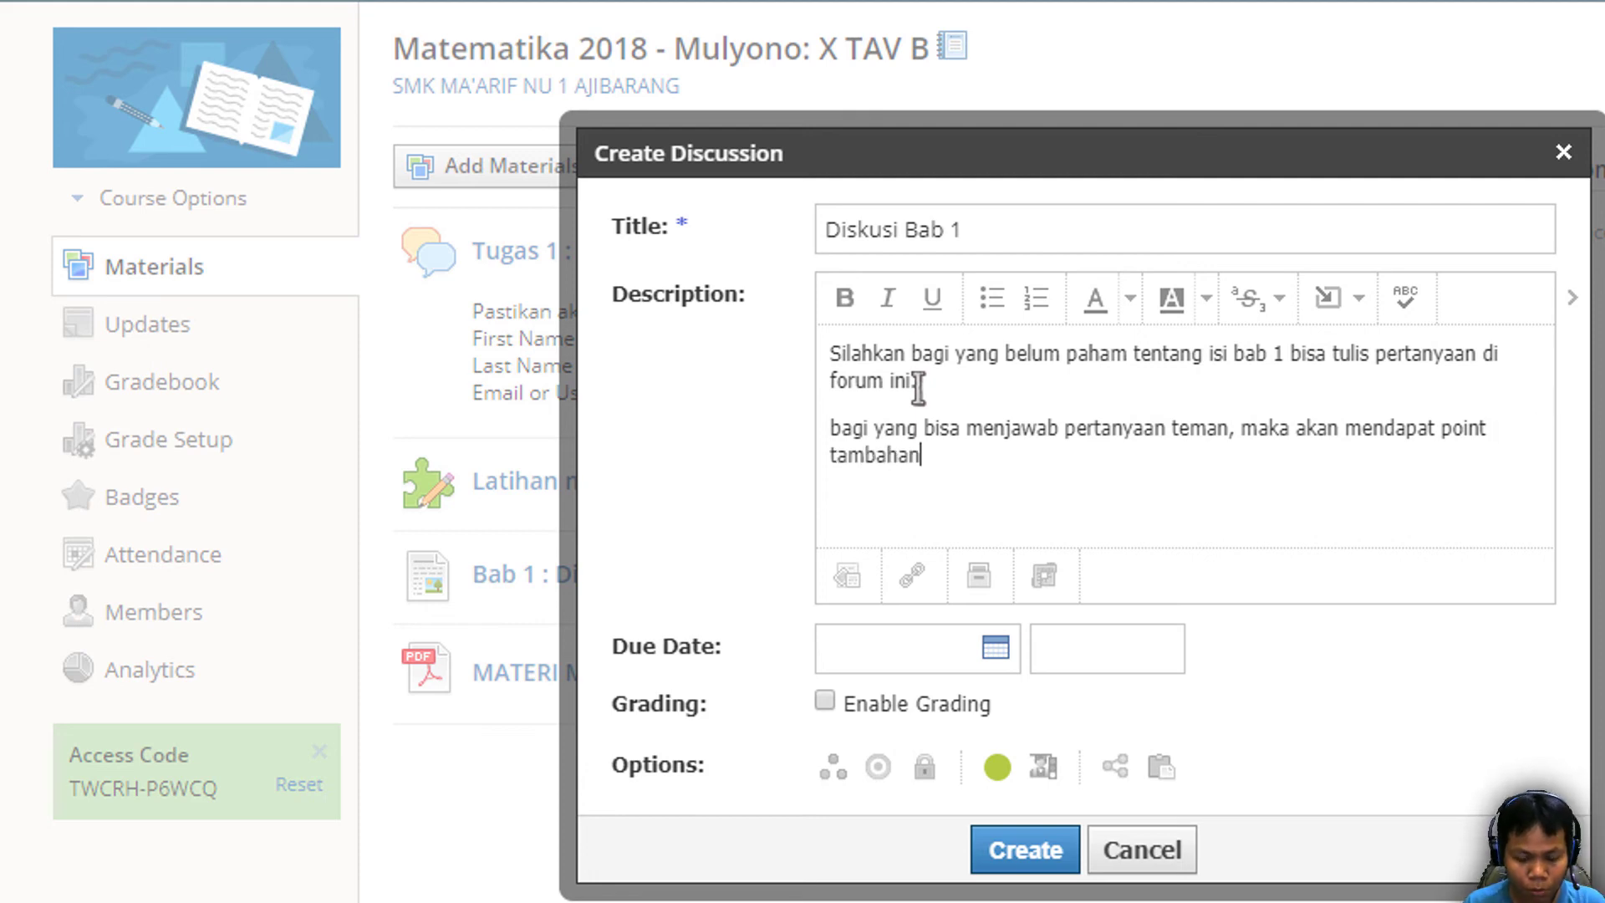
{"action": "type", "text": "."}
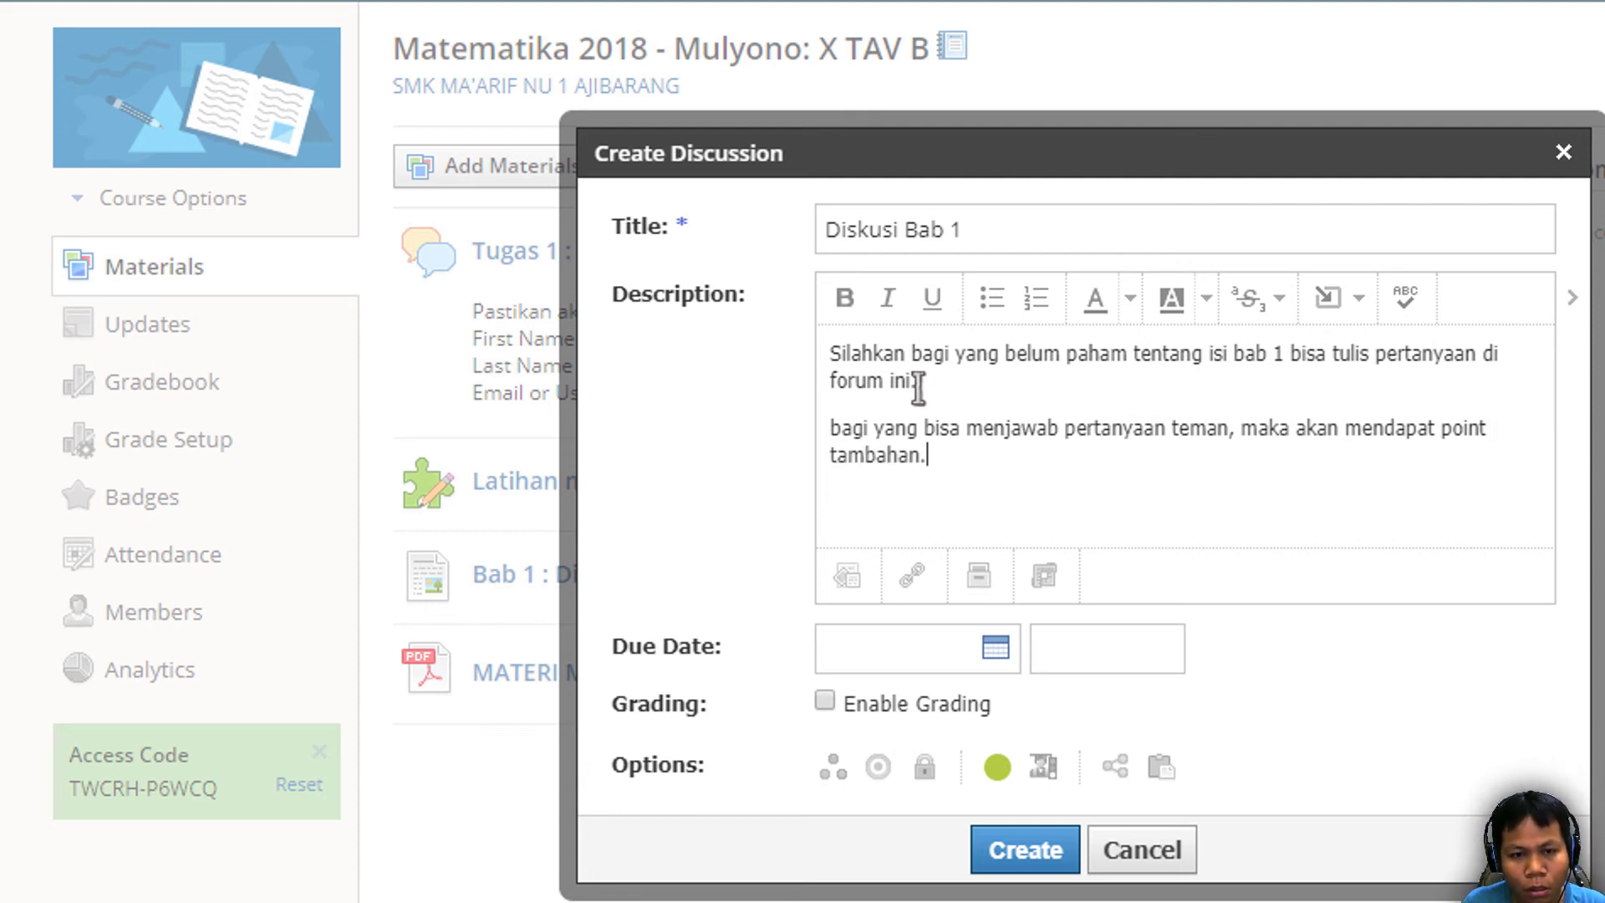
{"action": "key", "text": "Delete"}
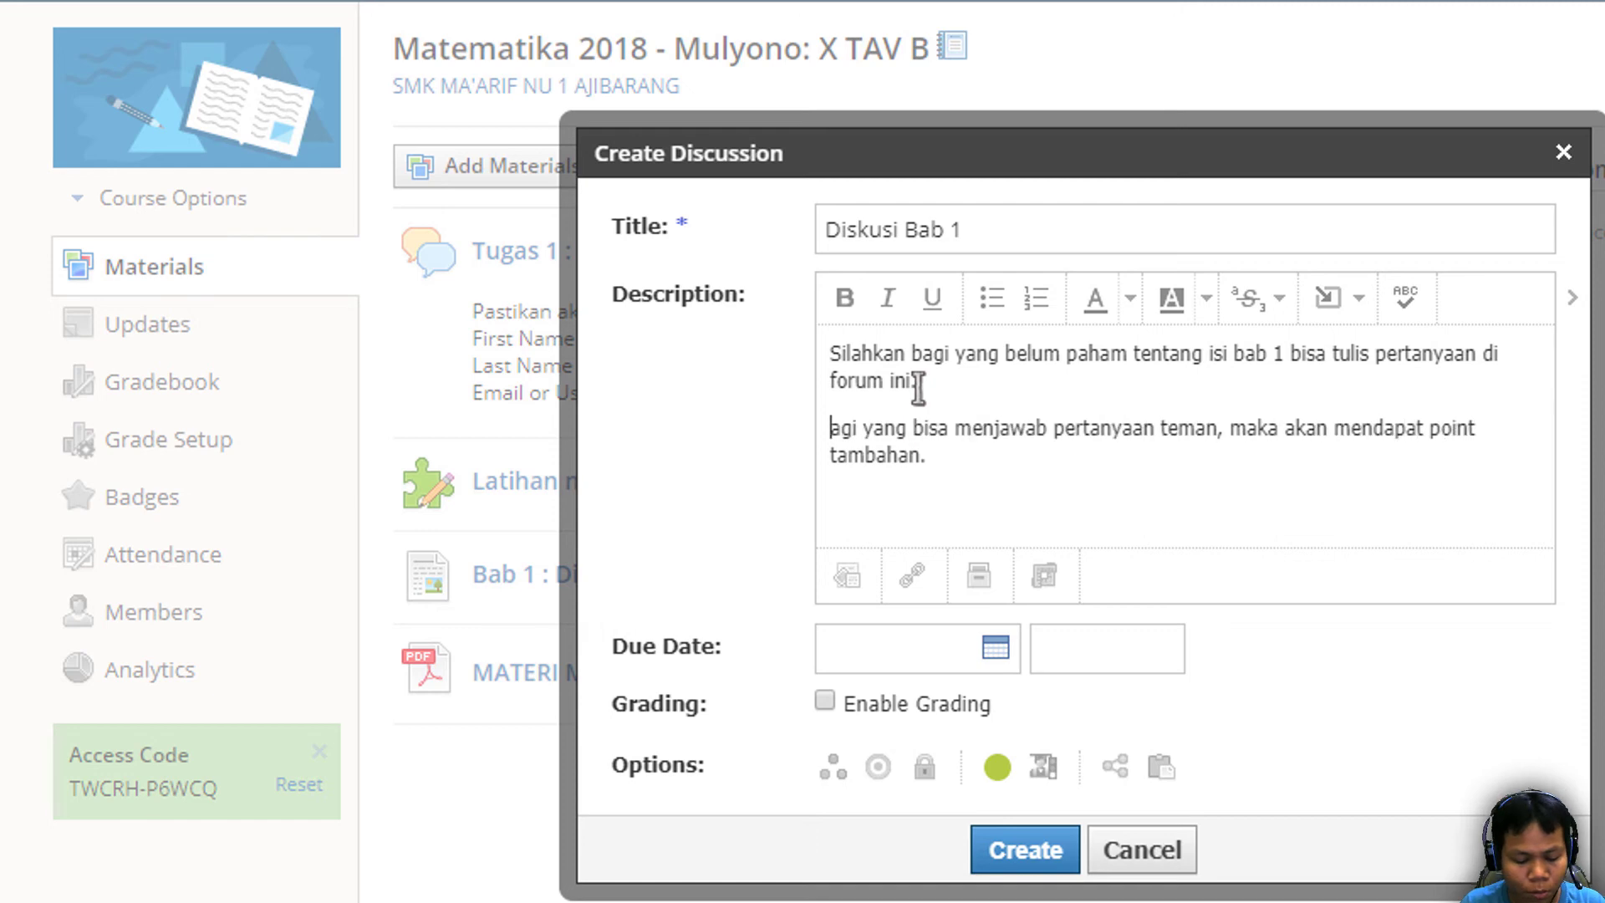
{"action": "type", "text": "B"}
{"action": "key", "text": "Down"}
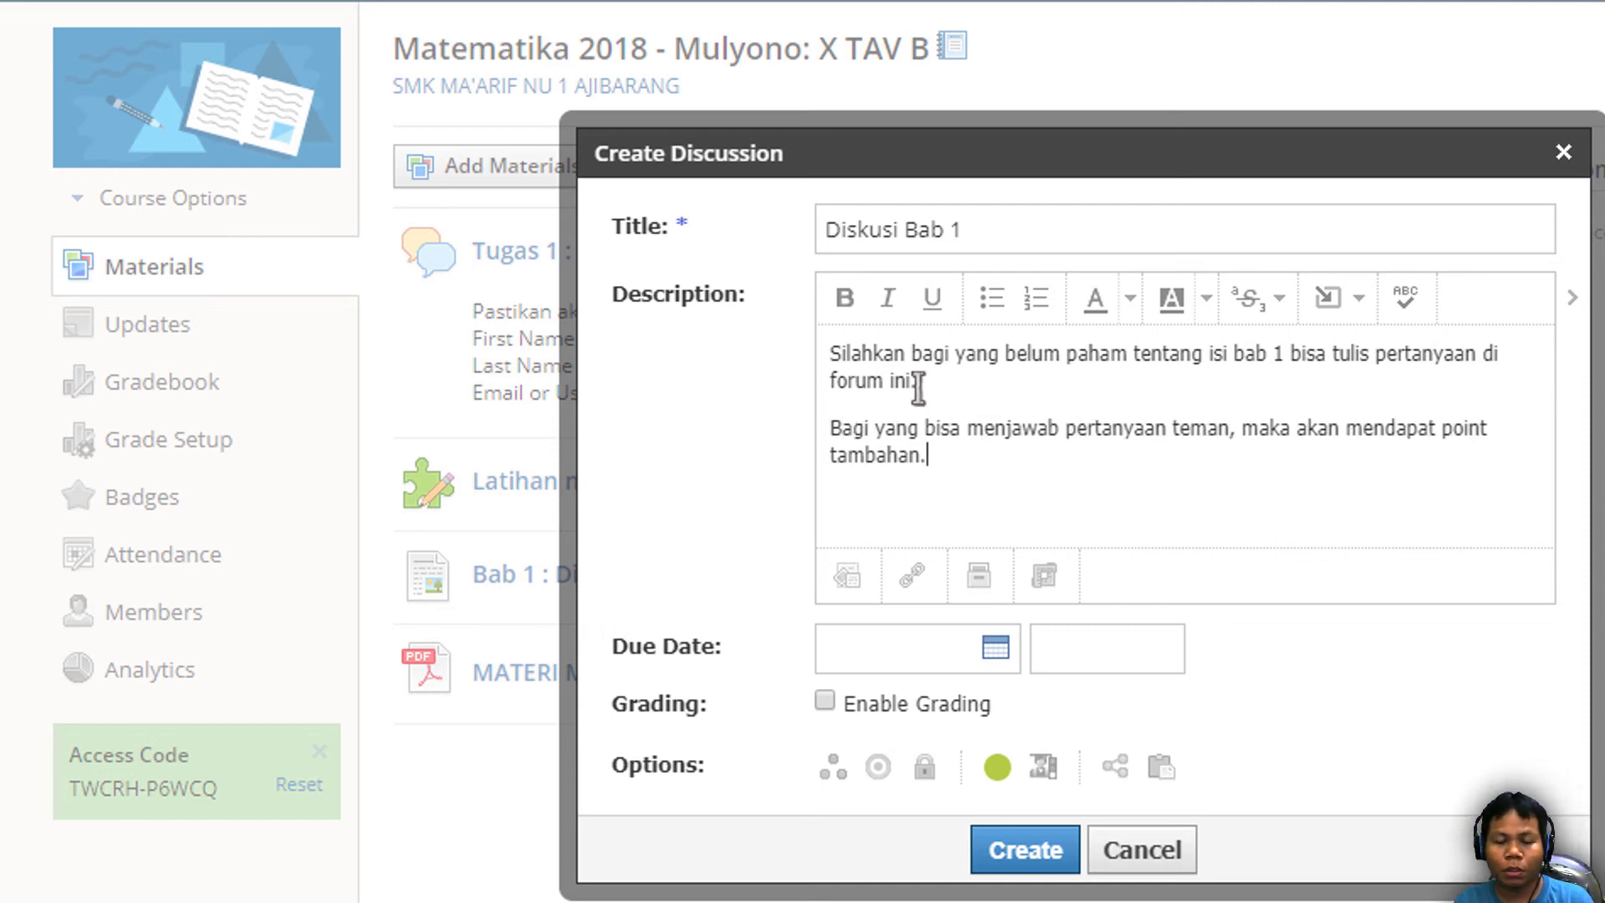
{"action": "left_click_drag", "start_coordinate": [937, 459], "coordinate": [827, 358]}
{"action": "left_click", "coordinate": [988, 480]}
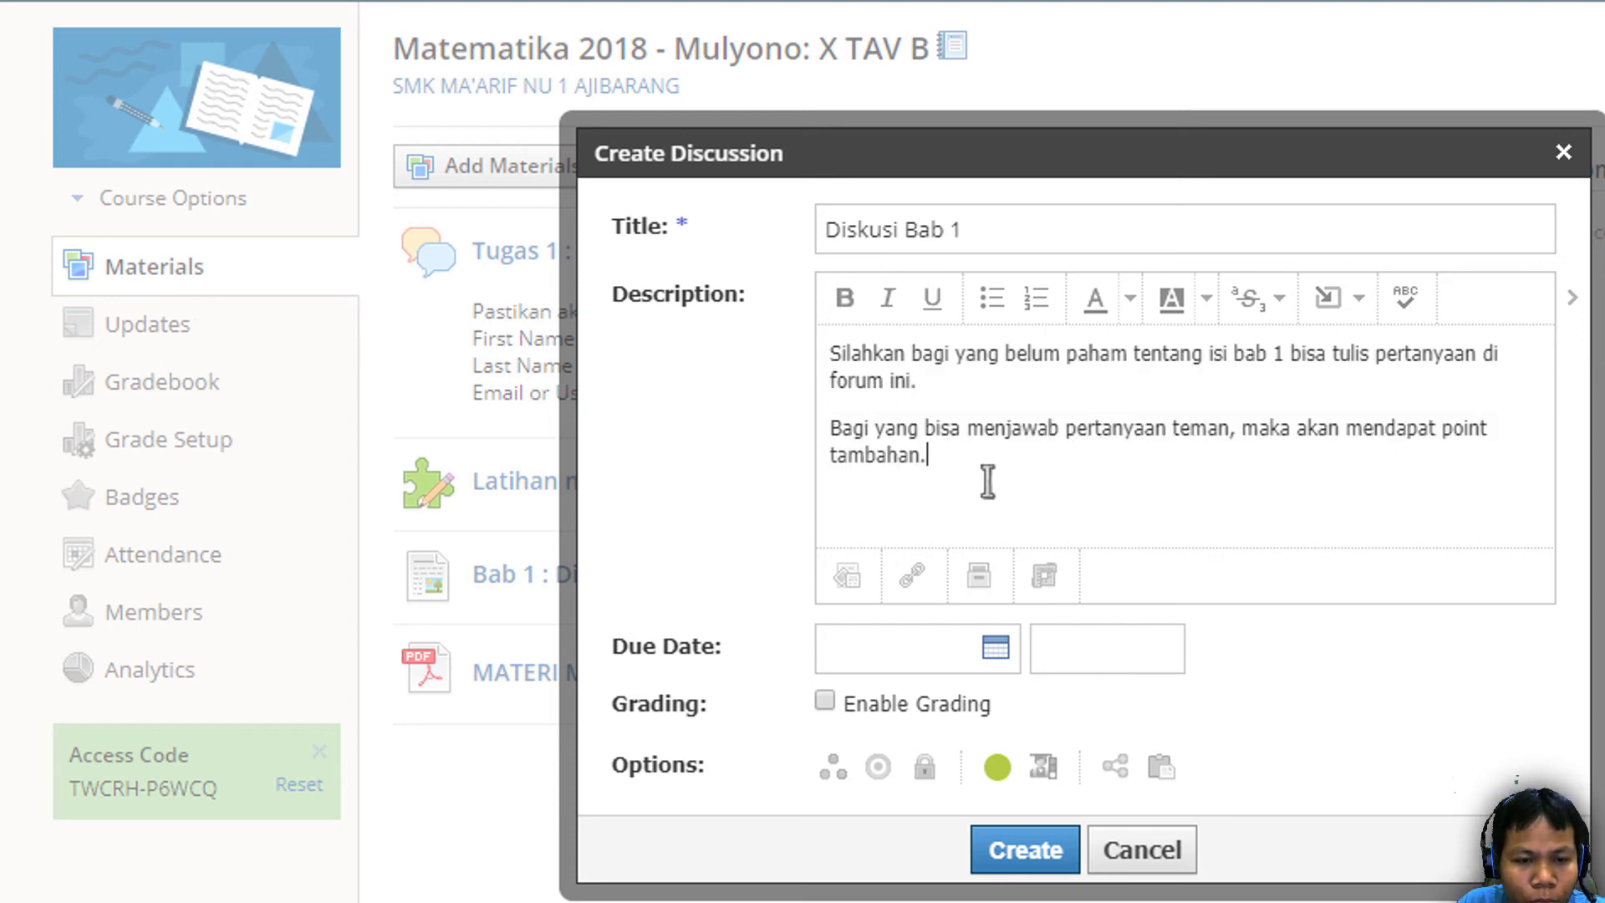
{"action": "left_click", "coordinate": [709, 663]}
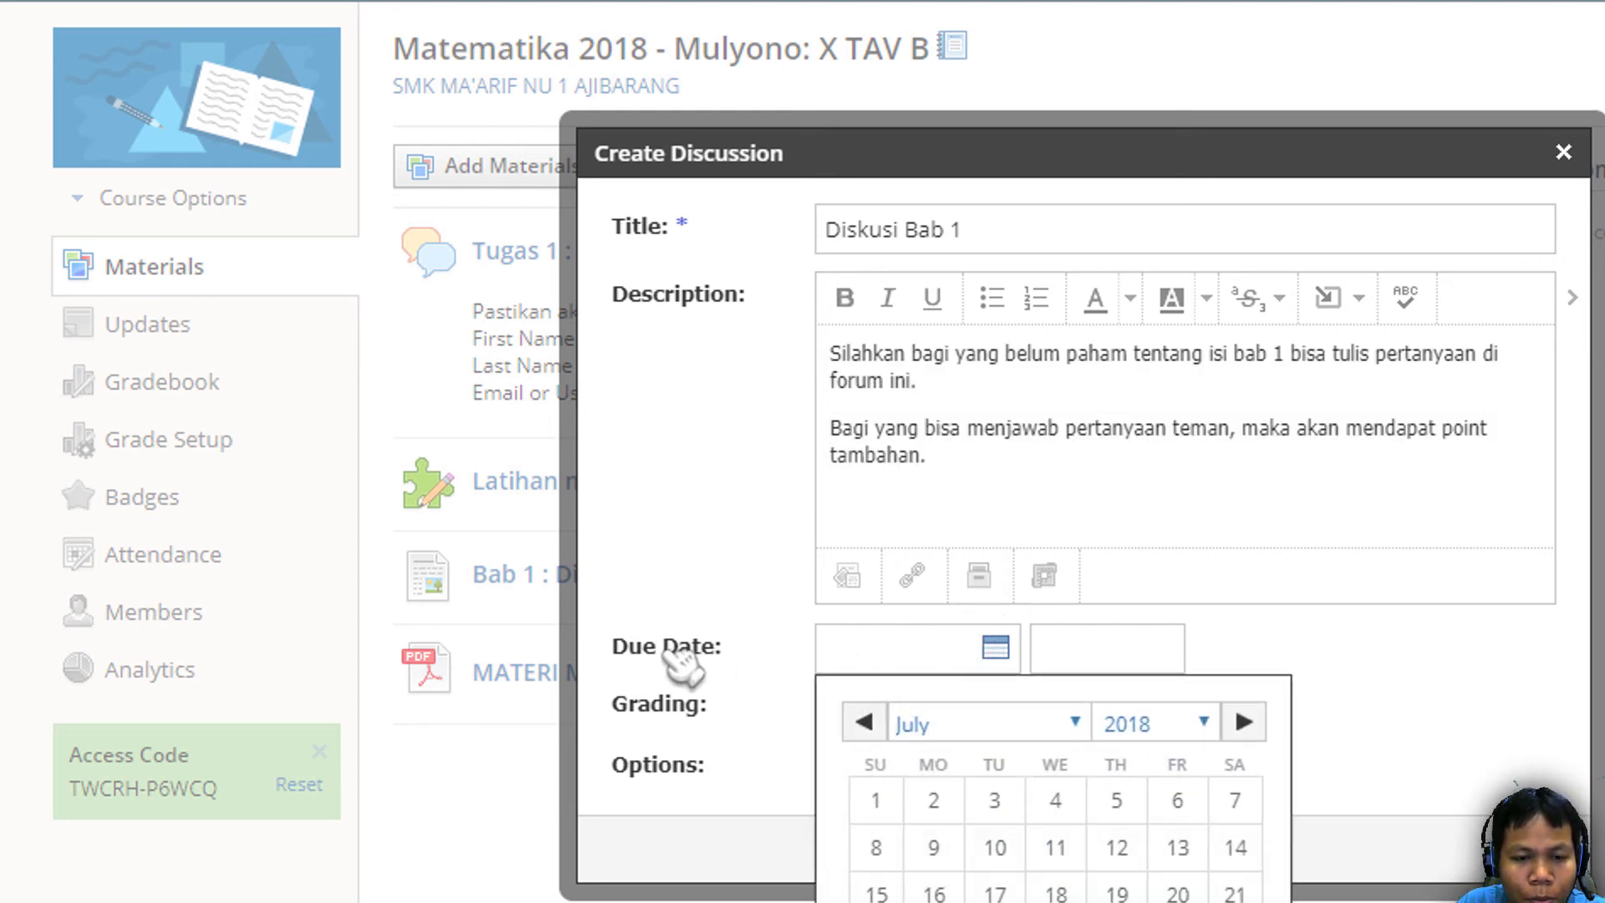
{"action": "left_click_drag", "start_coordinate": [643, 648], "coordinate": [727, 657]}
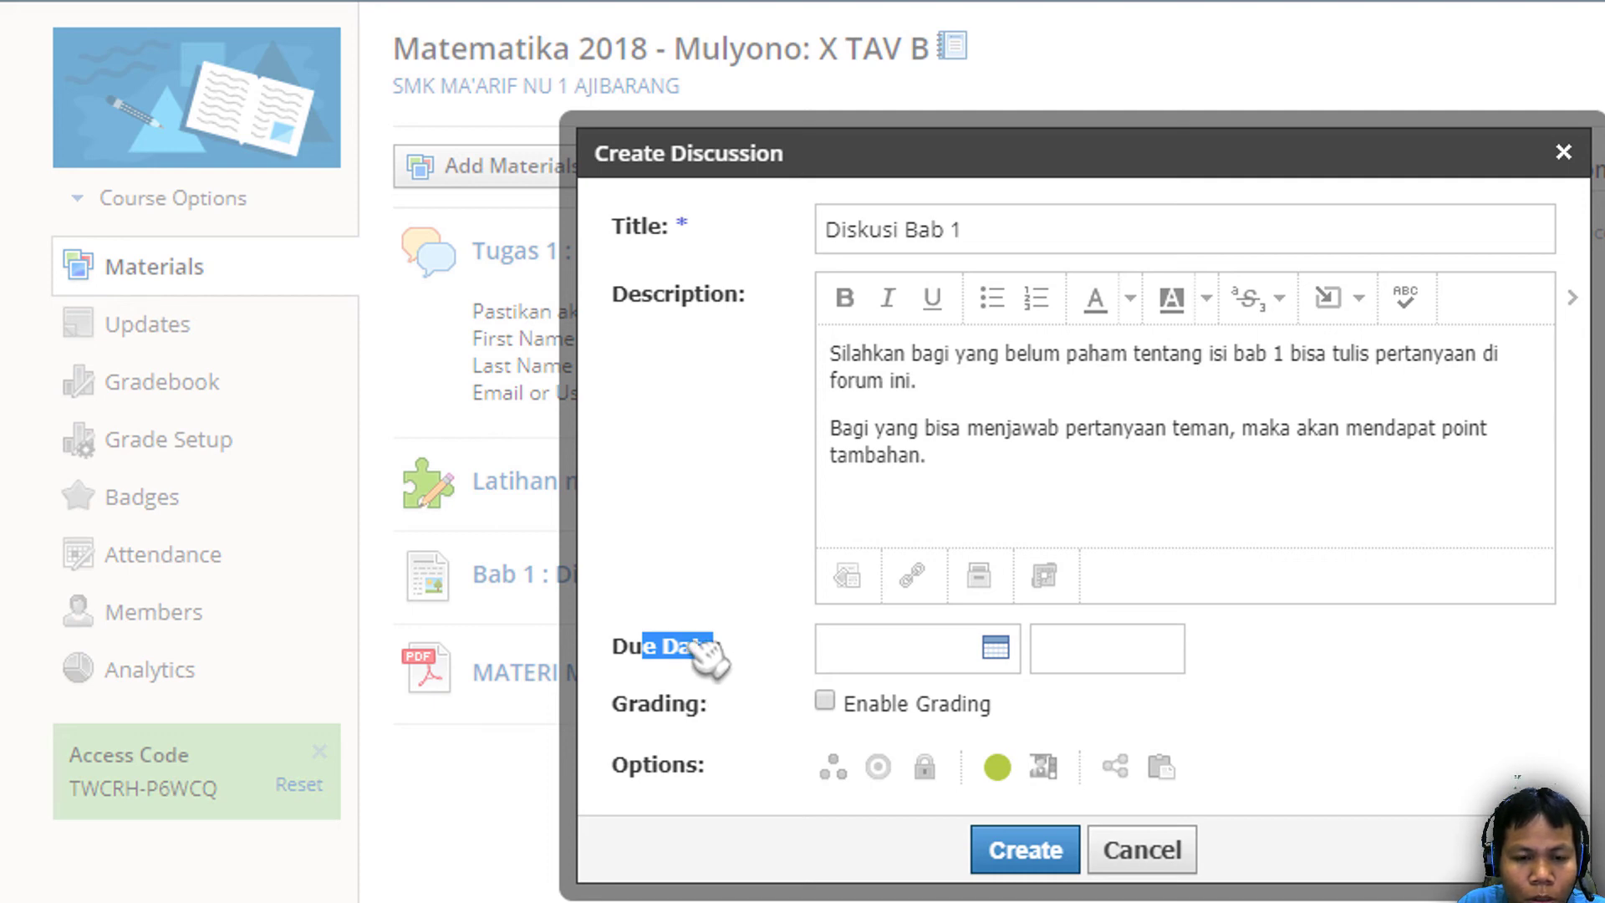
{"action": "left_click", "coordinate": [669, 709]}
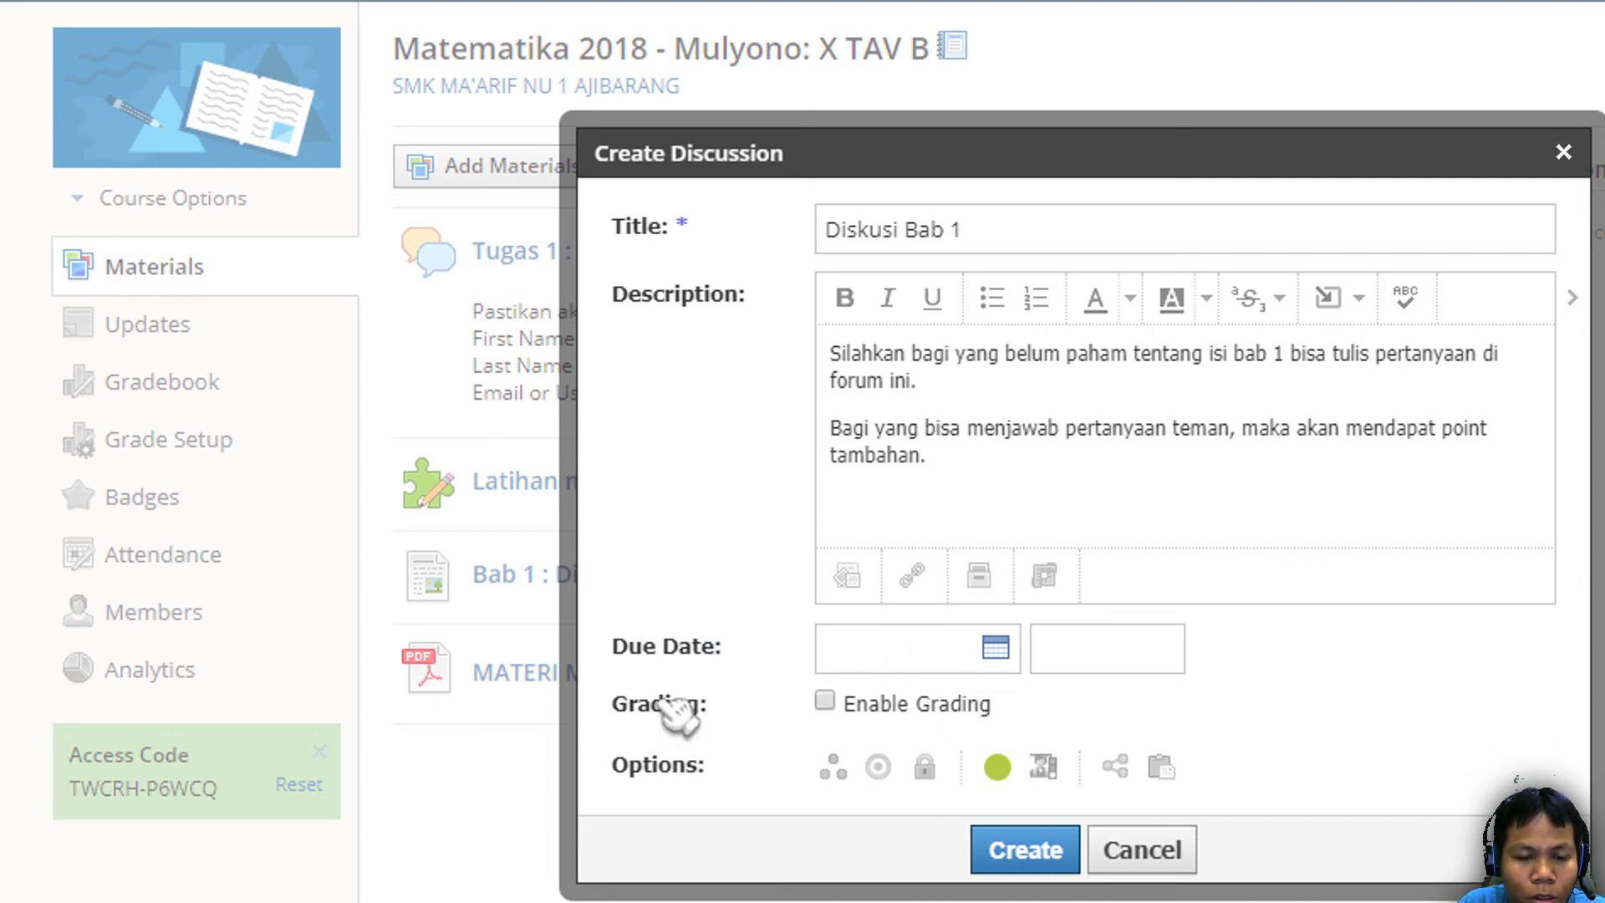
{"action": "left_click_drag", "start_coordinate": [639, 704], "coordinate": [700, 704]}
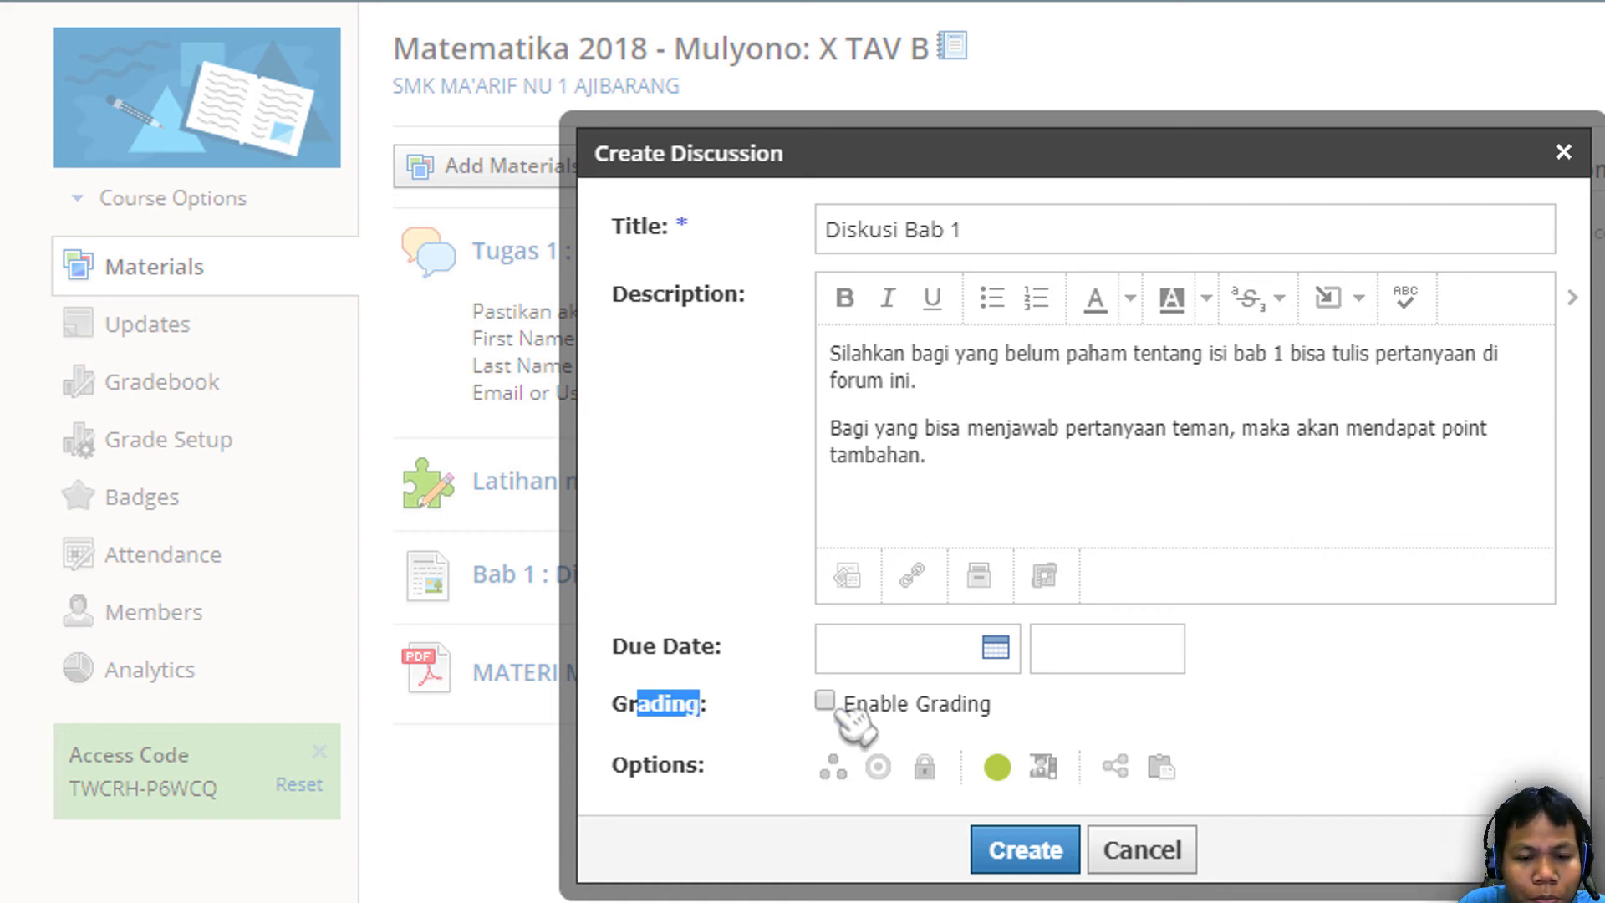
{"action": "left_click", "coordinate": [690, 709]}
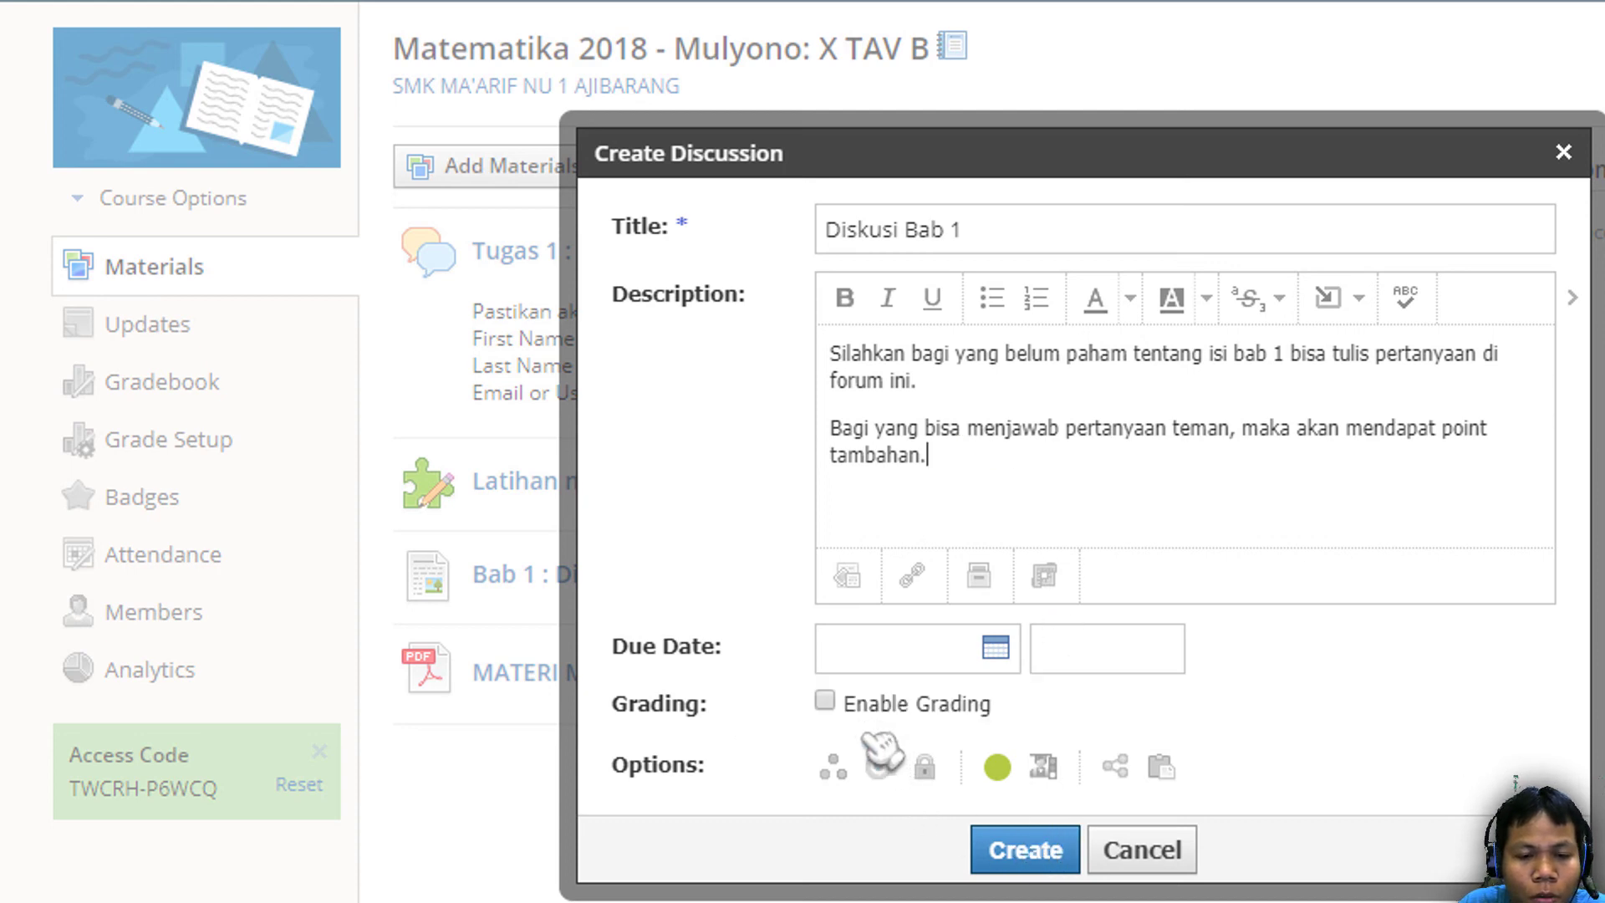
Create the Diskusi Bab 1 discussion and open it from the Materials list
{"action": "left_click", "coordinate": [1037, 861]}
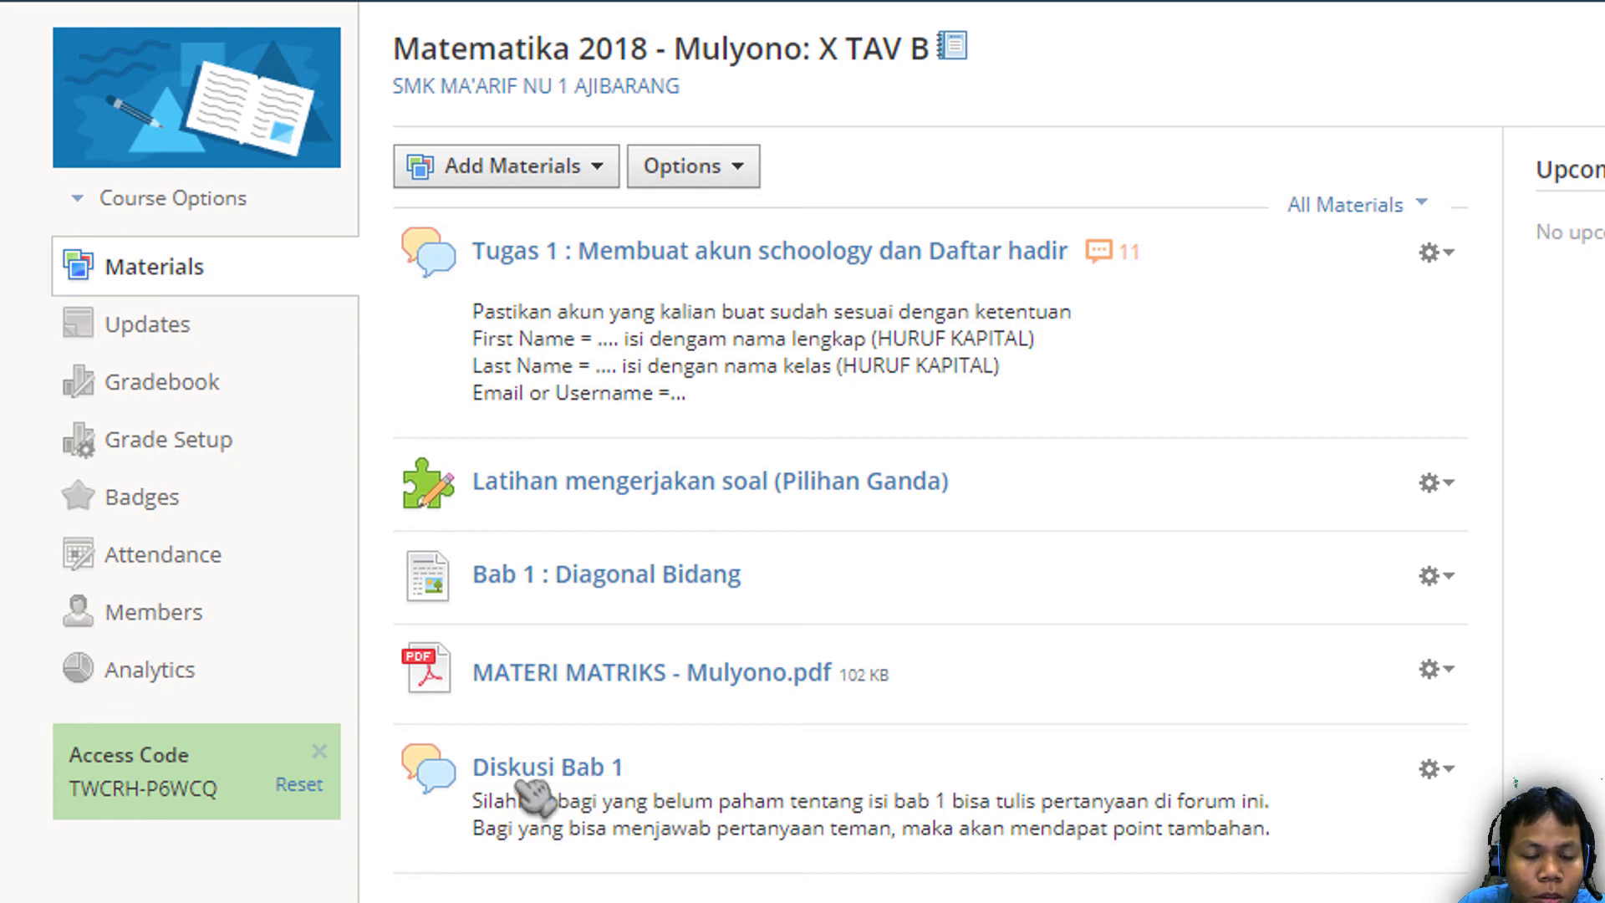
{"action": "left_click_drag", "start_coordinate": [518, 802], "coordinate": [1247, 830]}
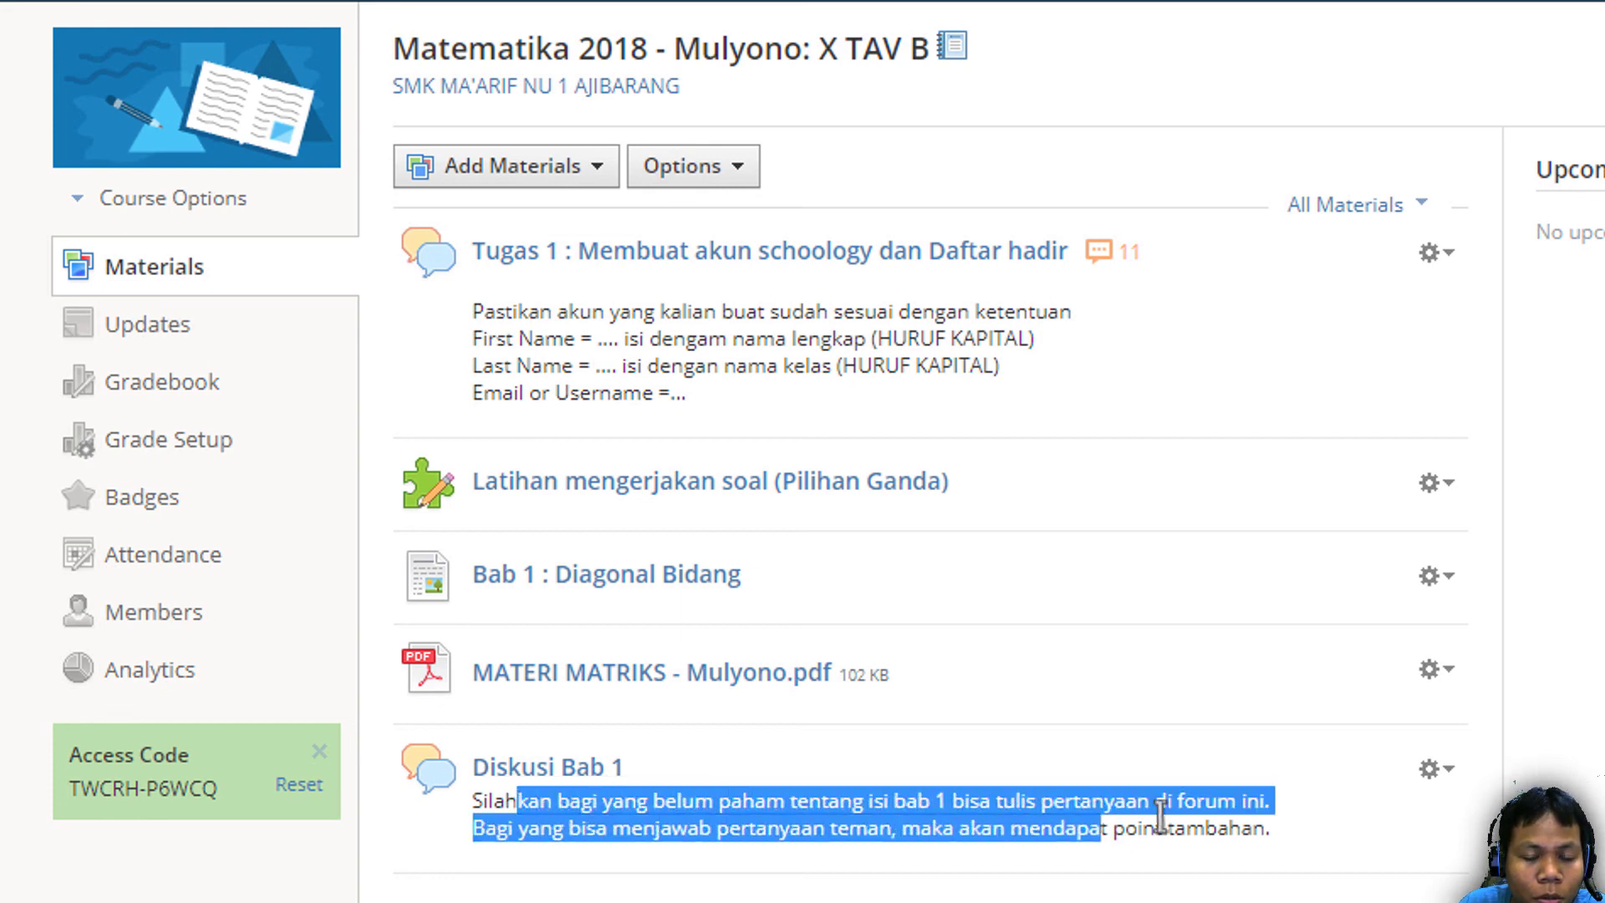
{"action": "left_click", "coordinate": [684, 805]}
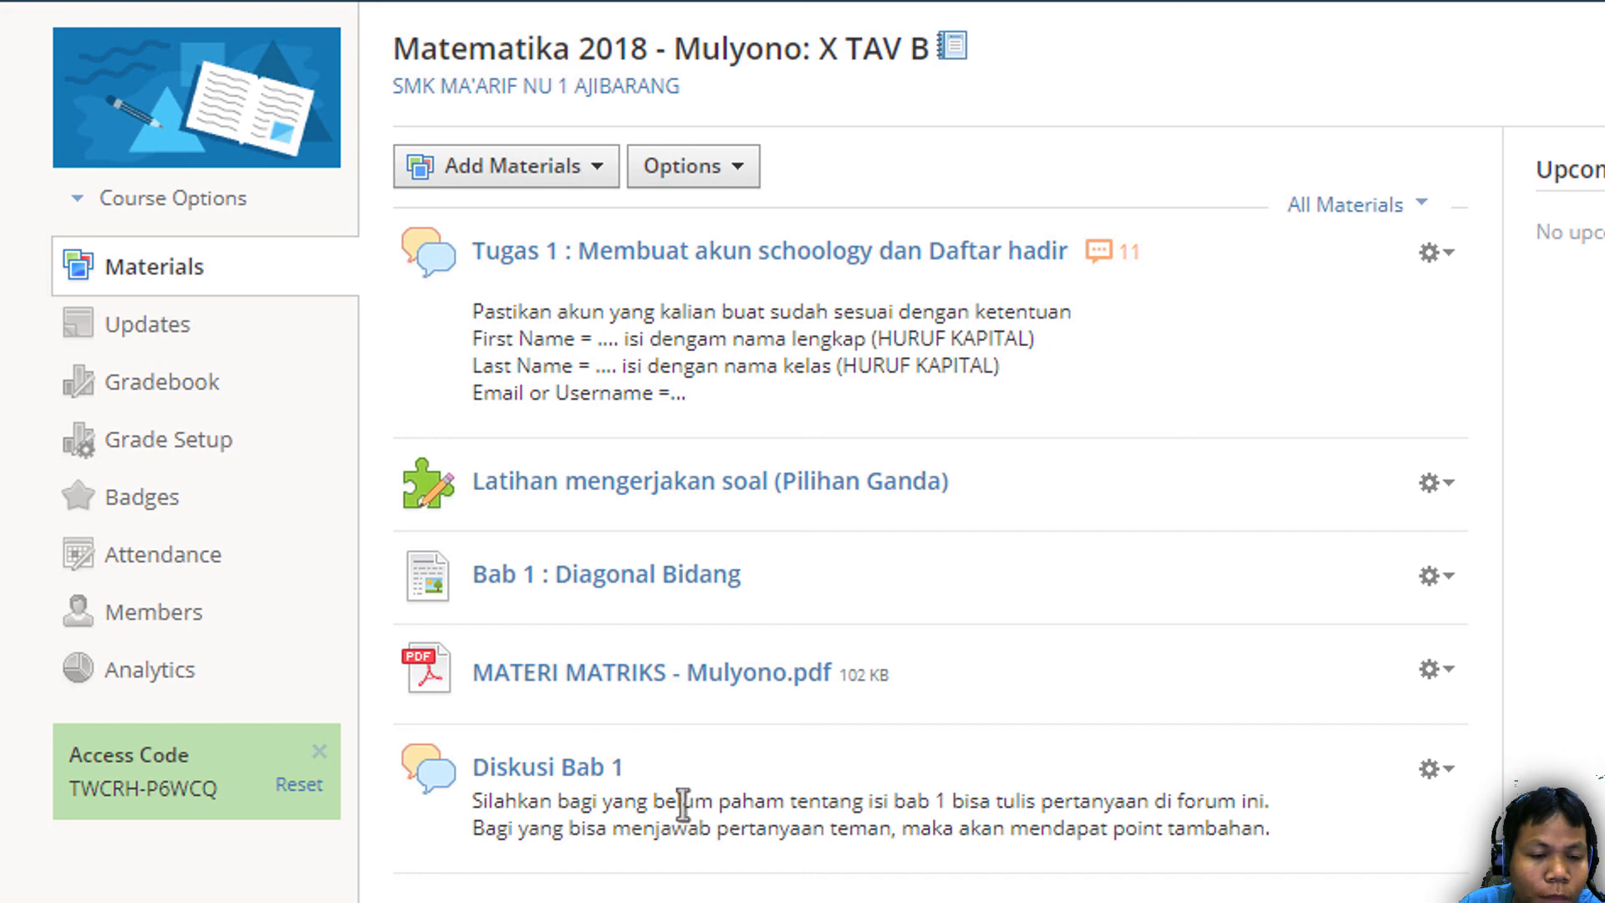
{"action": "left_click", "coordinate": [768, 793]}
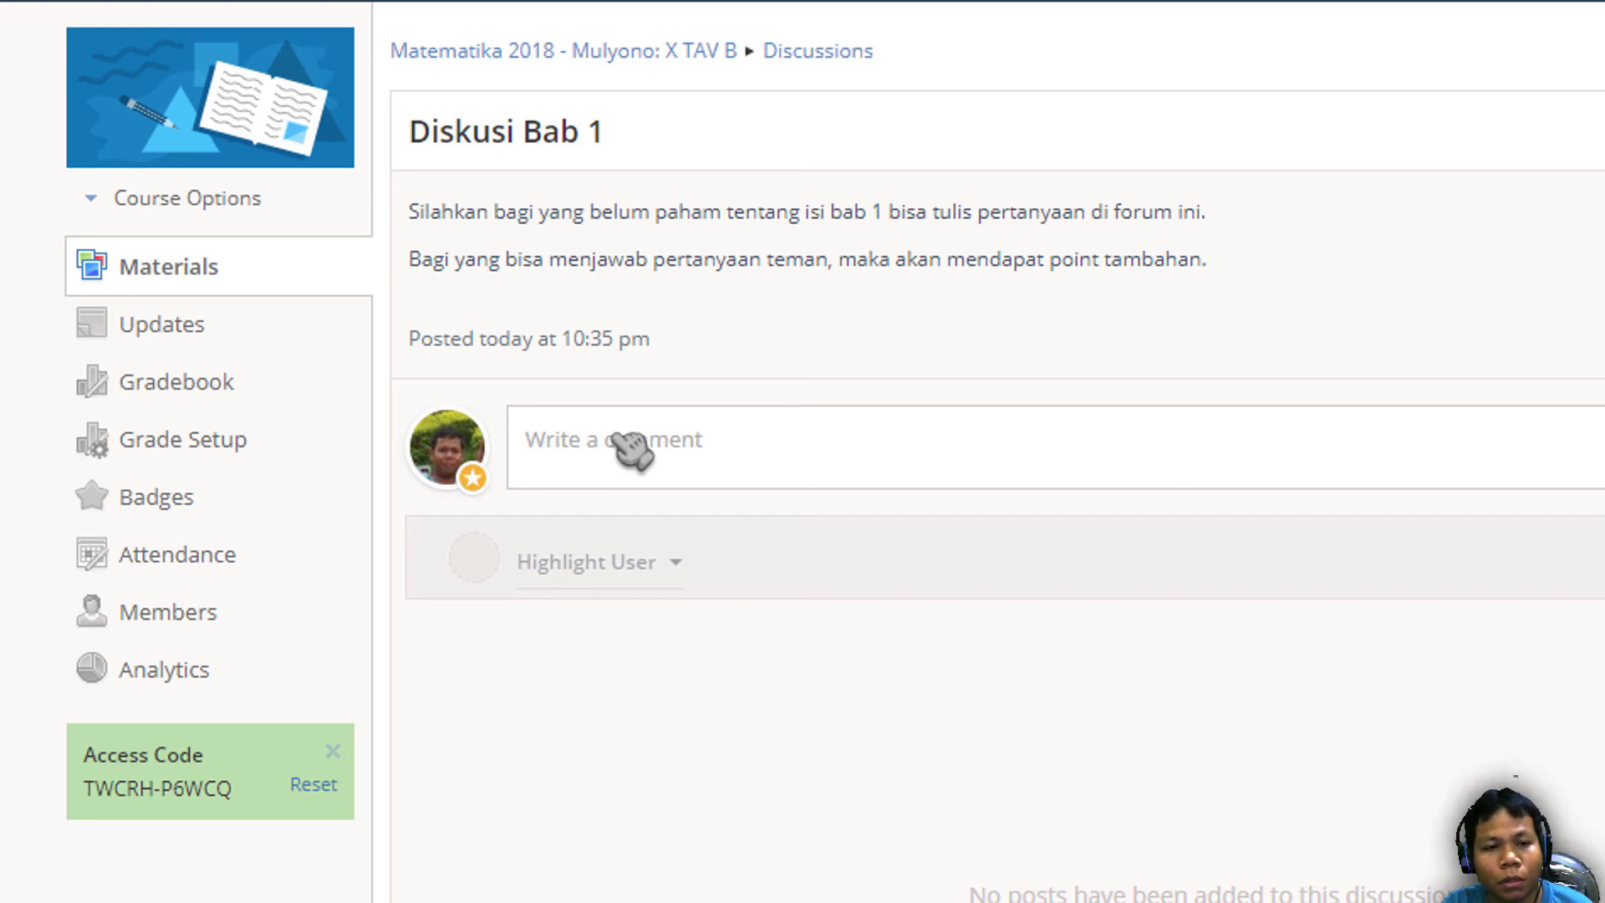
Leave the Diskusi Bab 1 page and return to the course Materials list
{"action": "left_click_drag", "start_coordinate": [540, 132], "coordinate": [661, 142]}
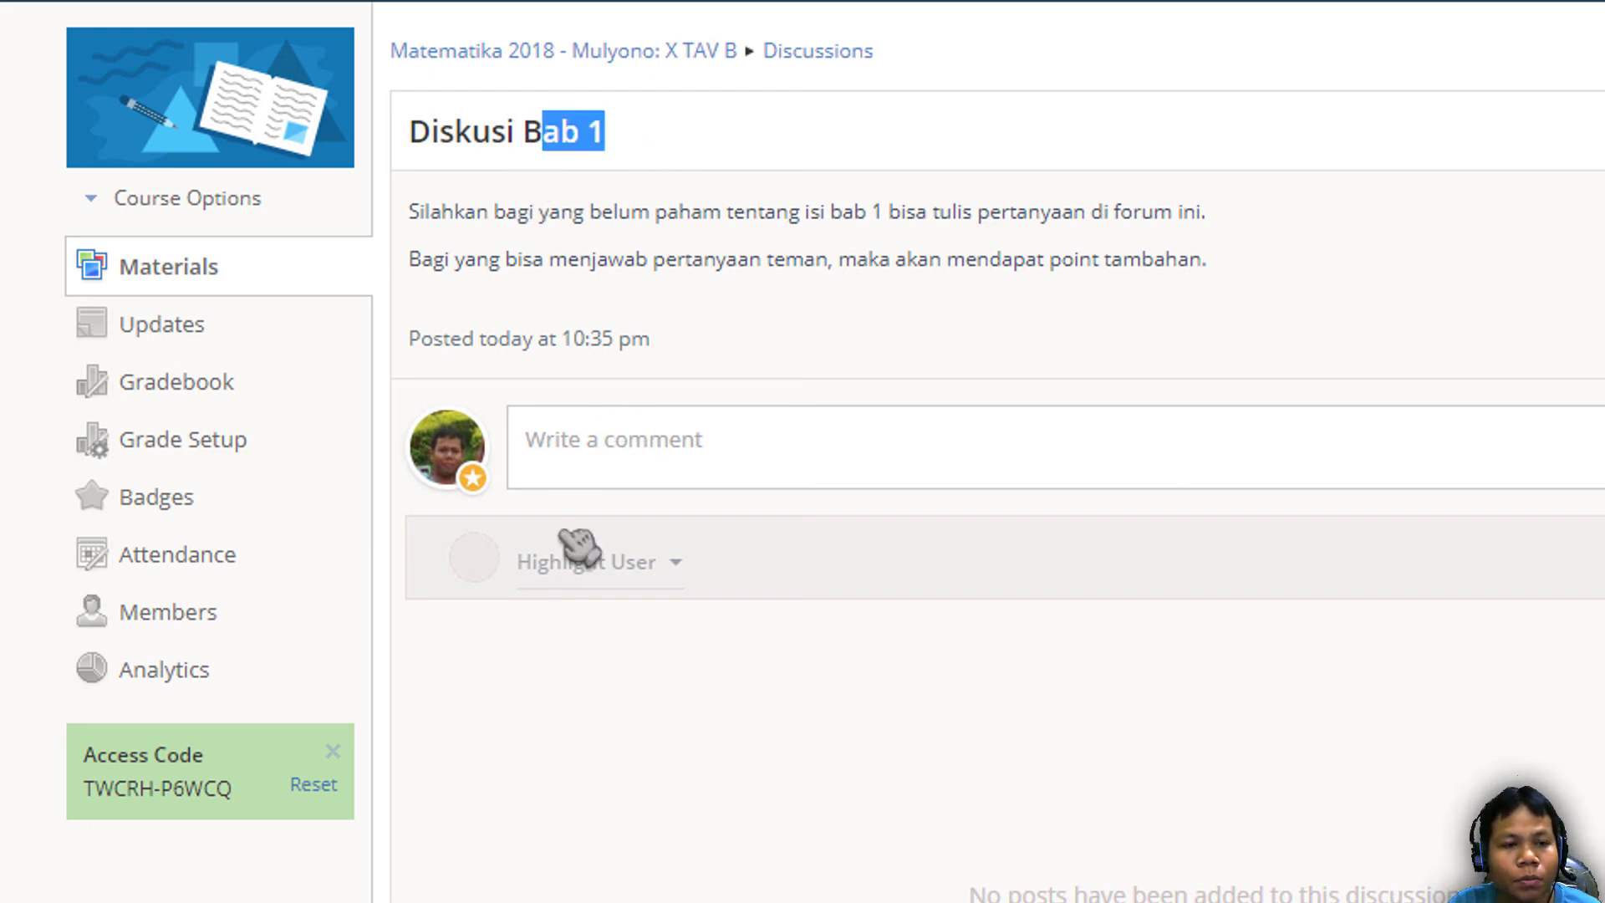
{"action": "left_click", "coordinate": [216, 278]}
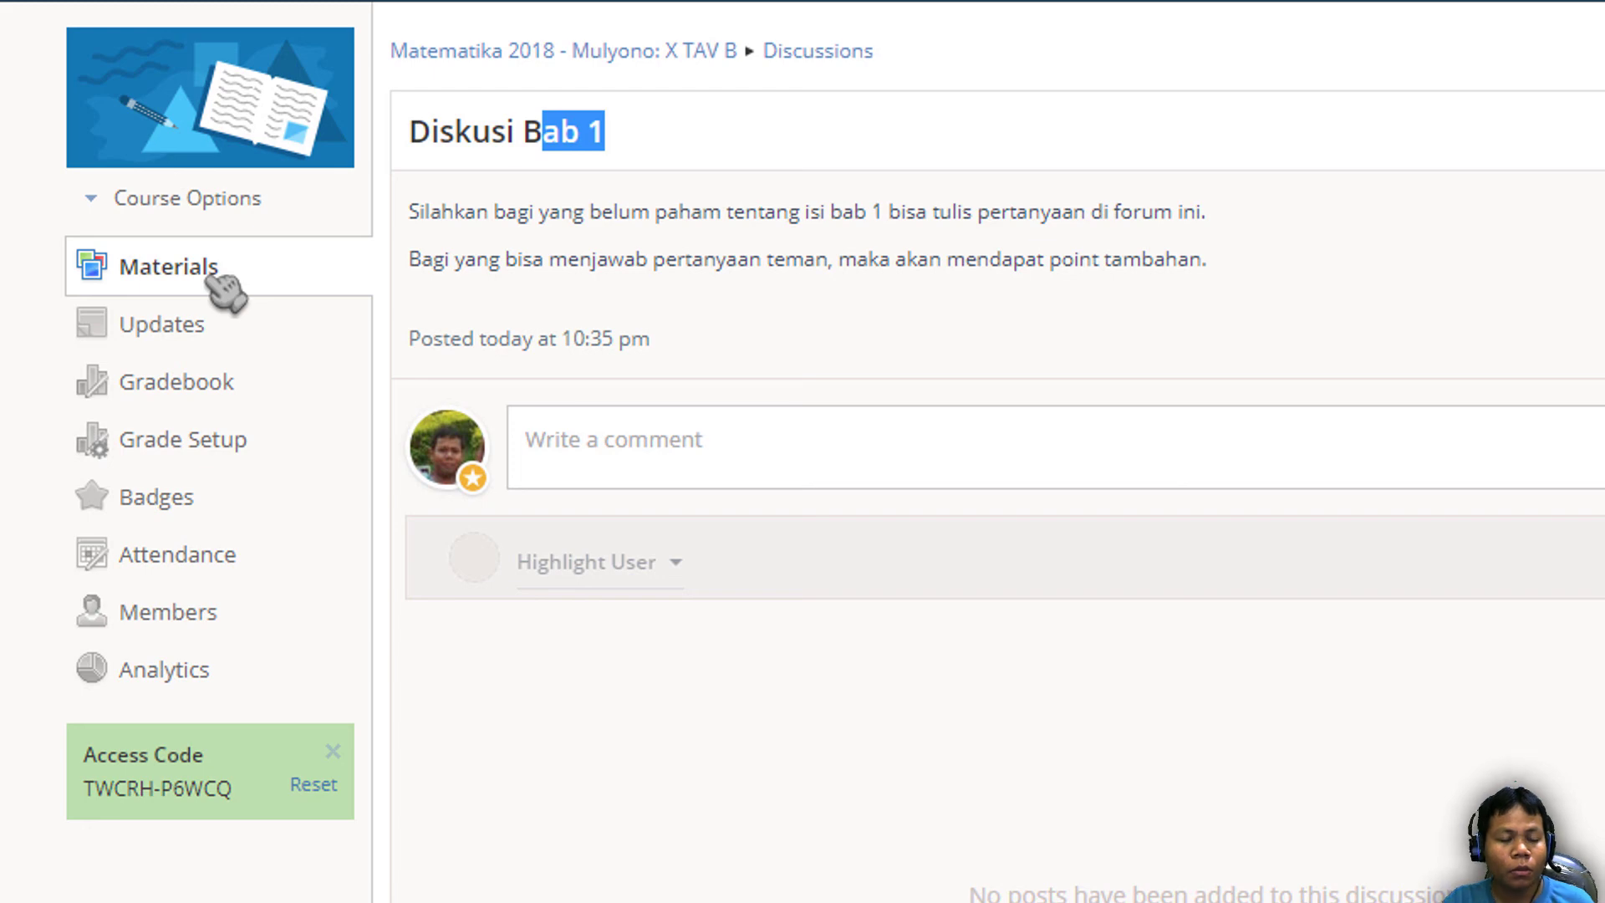